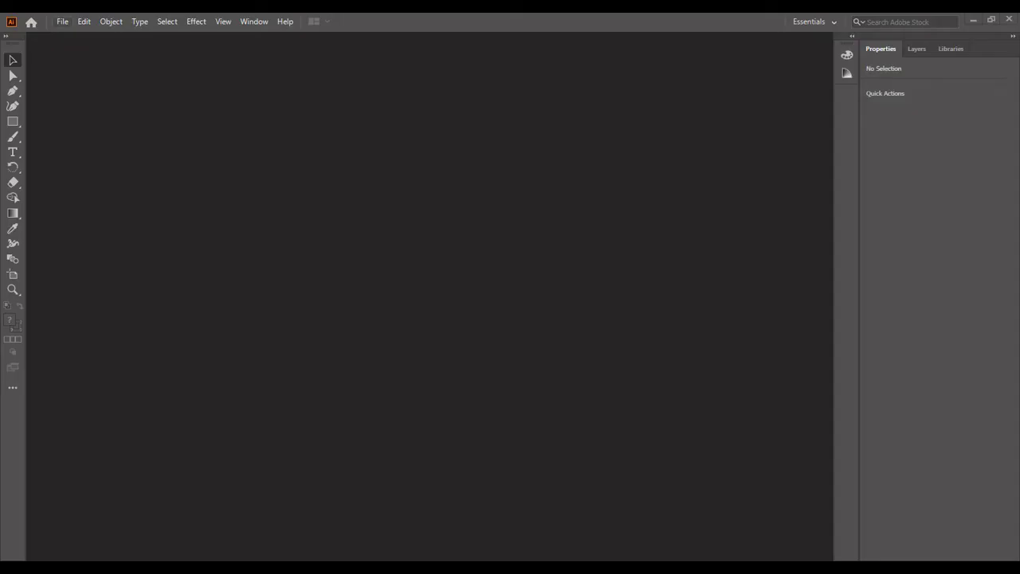
- Create a new document in inches with Width and Height both set to 10 in
key(alt+f)
key(Escape)
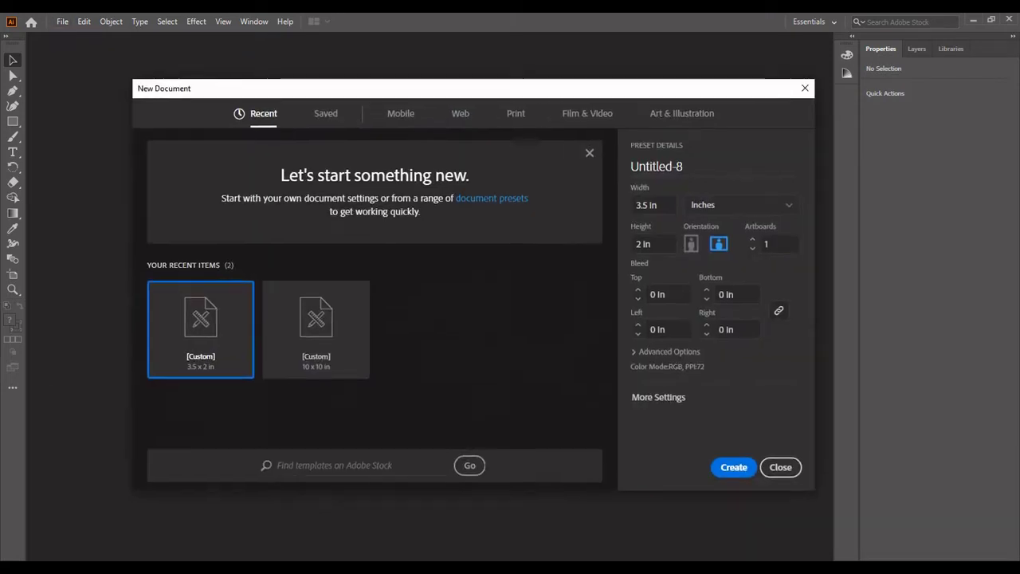
click(741, 205)
click(706, 268)
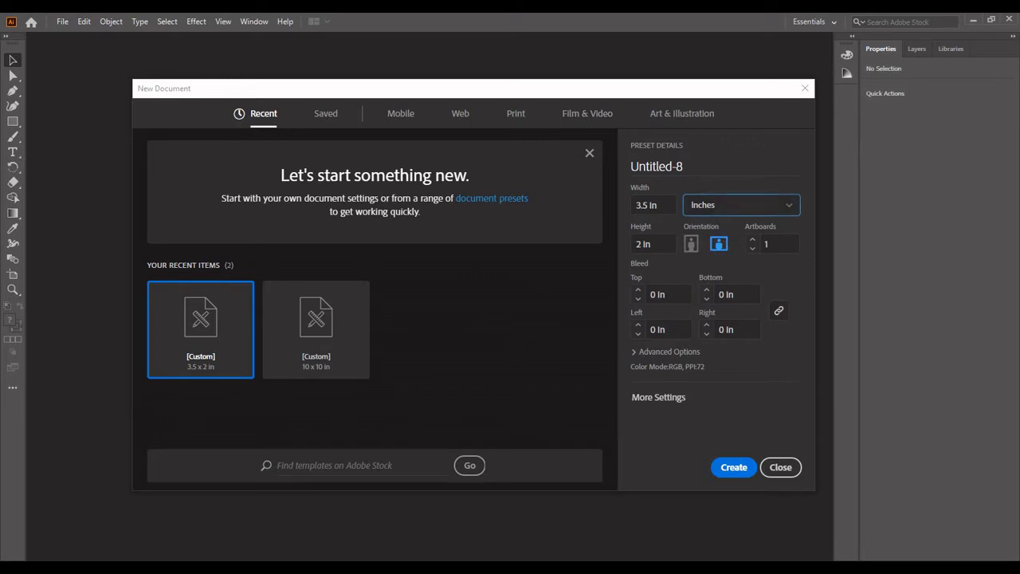
key(shift+Tab)
text(10)
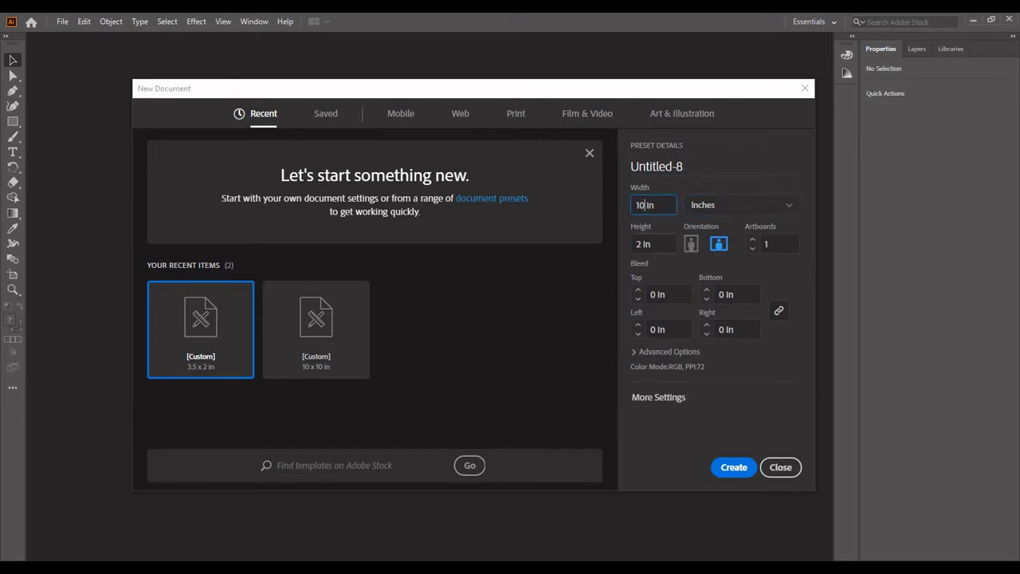
key(Tab)
text(10)
key(Return)
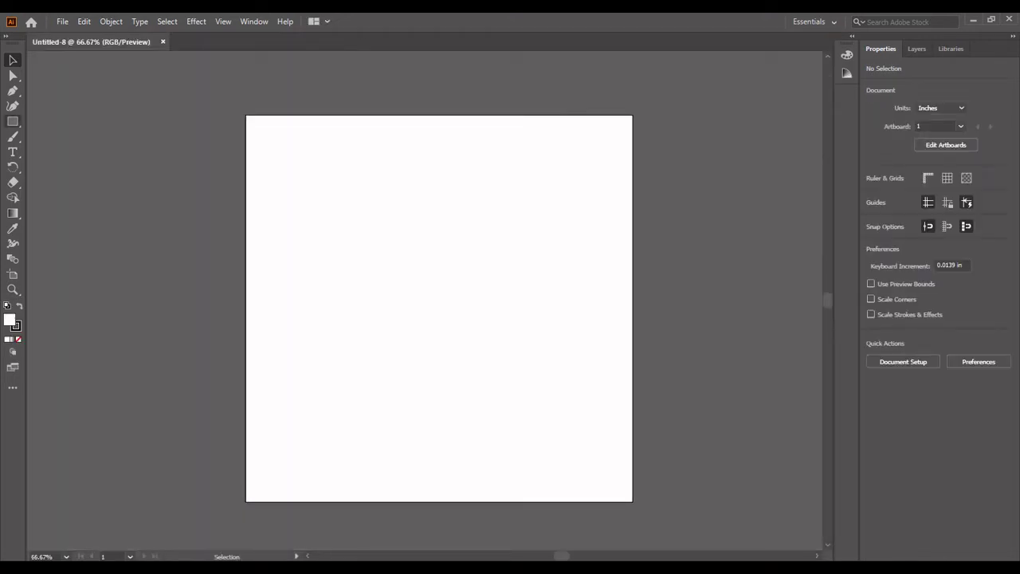
- Draw a 3.6806 in circle near the artboard centre with the Ellipse Tool
click(13, 122)
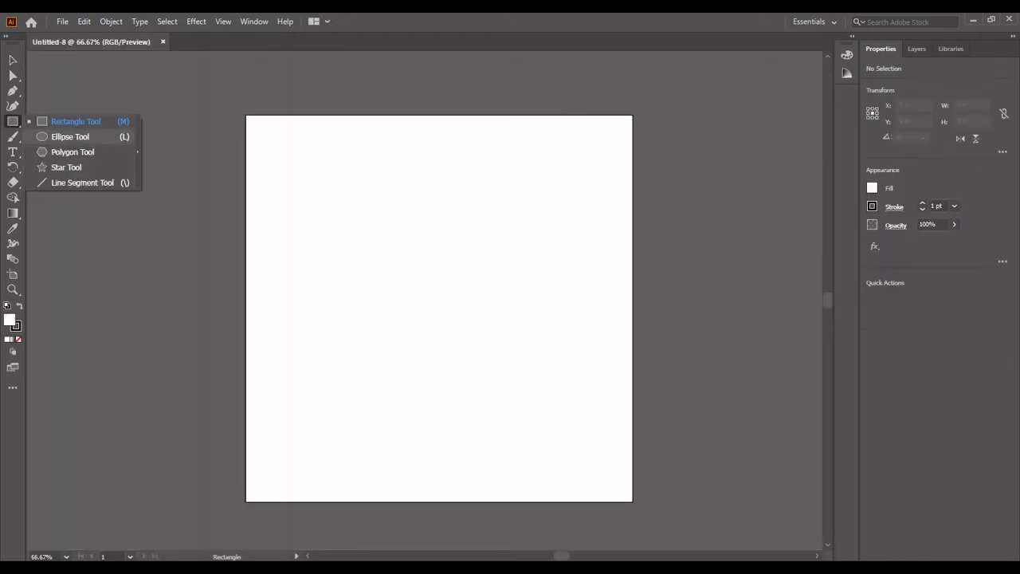
click(70, 136)
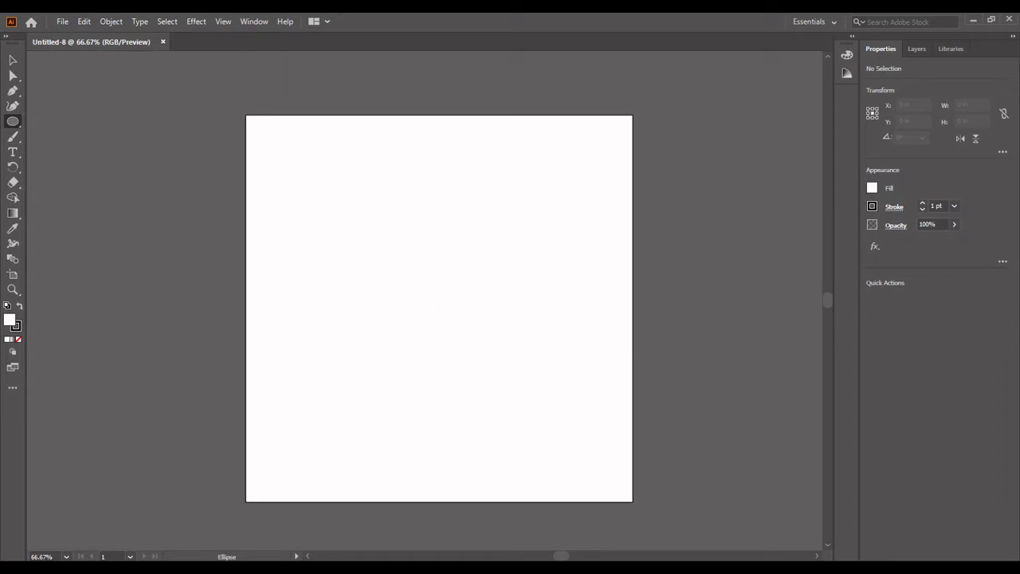
drag(502, 250, 360, 391)
key(v)
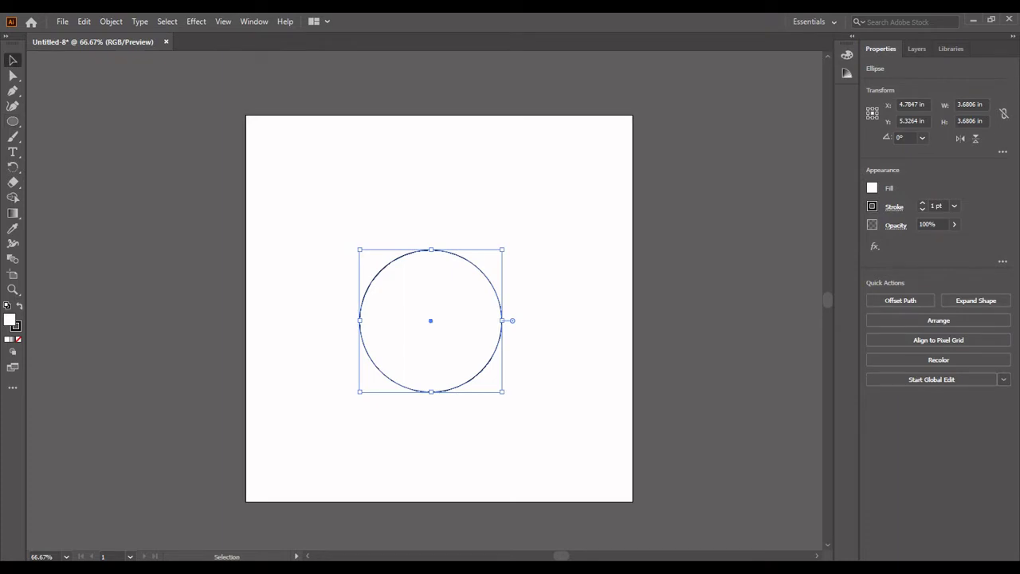
- Give the circle no stroke and a solid 000000 black fill, nudging it slightly right
click(16, 326)
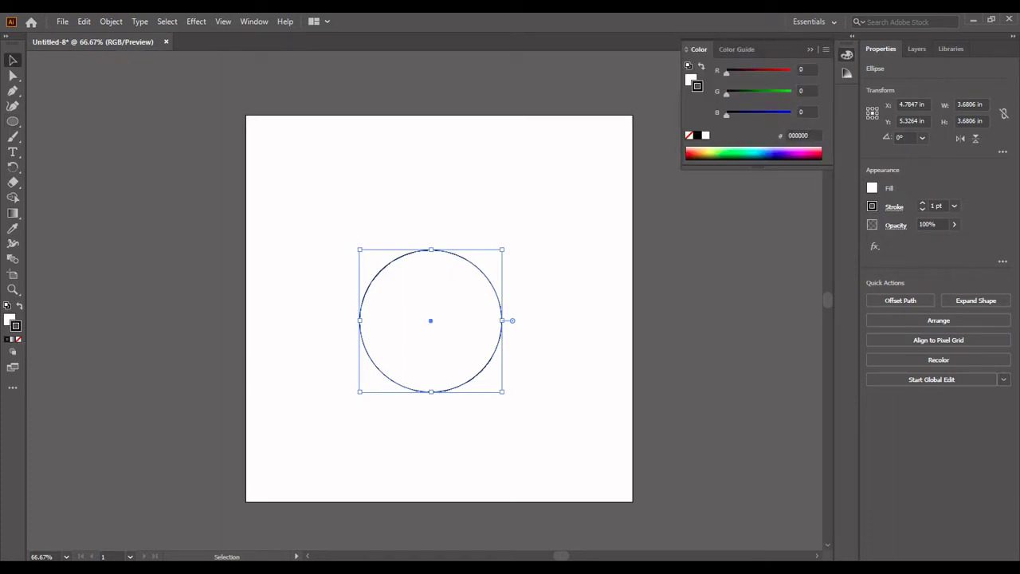
key(slash)
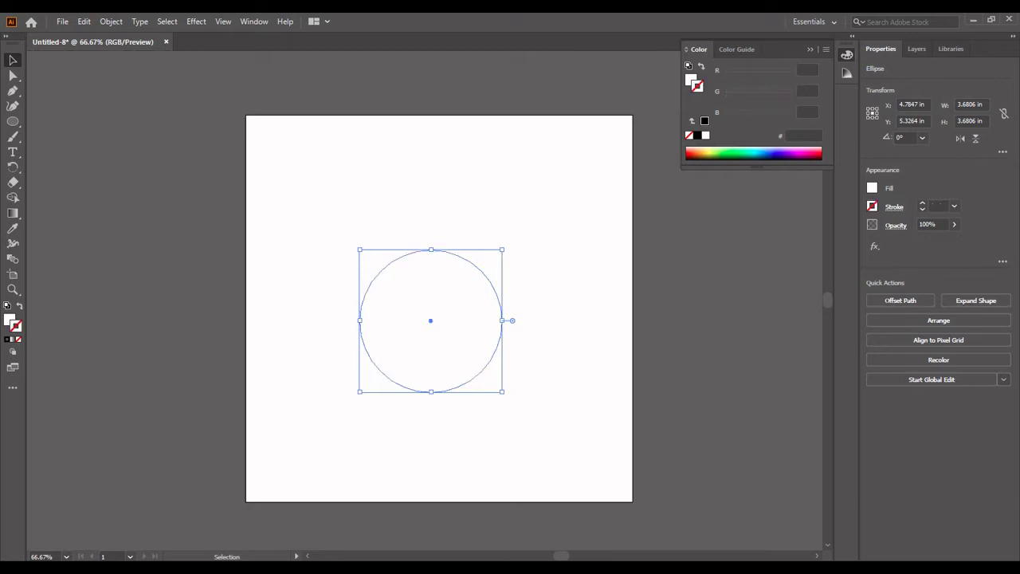
key(x)
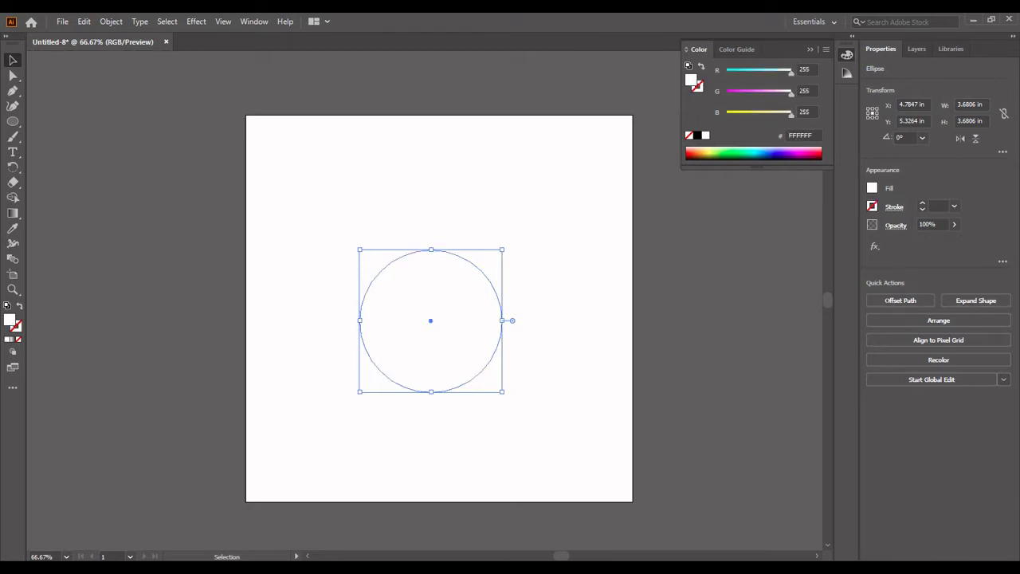
text(000000)
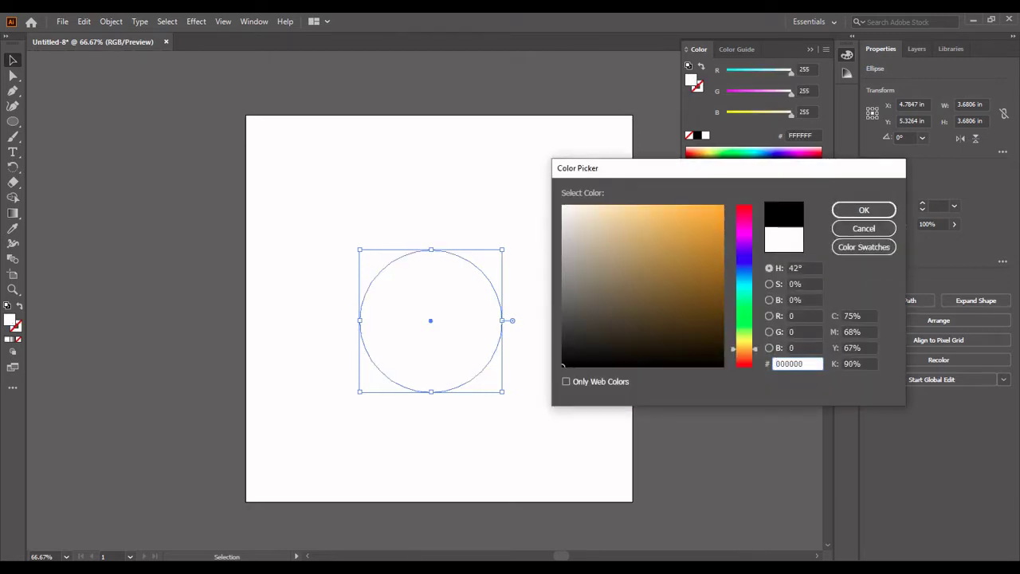
key(Return)
drag(426, 317, 436, 316)
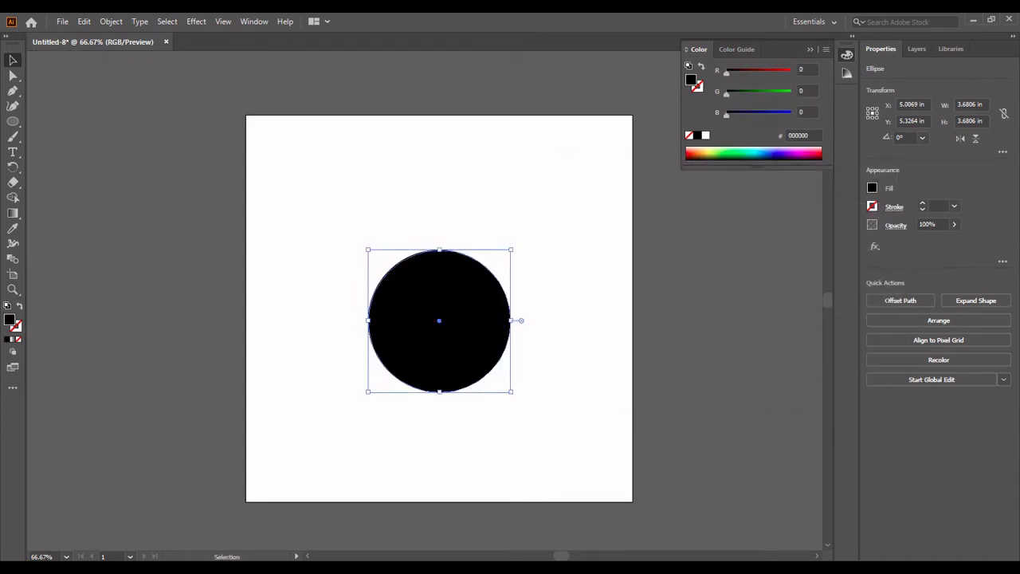
- Duplicate the black circle in place and fill the copy ffffff white
key(a)
key(v)
drag(482, 346, 478, 342)
text(ffffff)
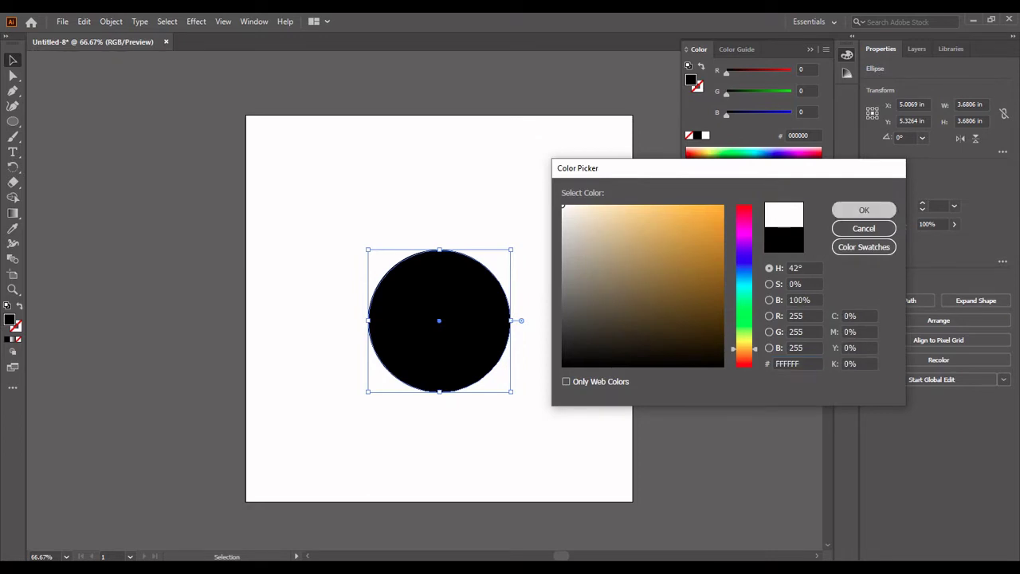
key(Return)
- Scale the white copy from the centre to 2.9306 in and place a white copy lower right
key(shift)
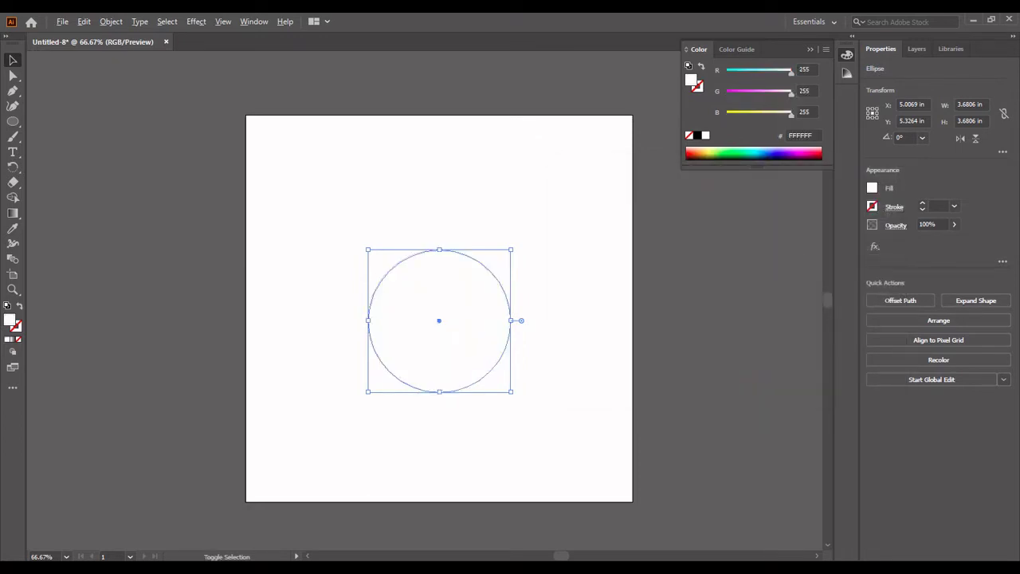
drag(511, 249, 497, 264)
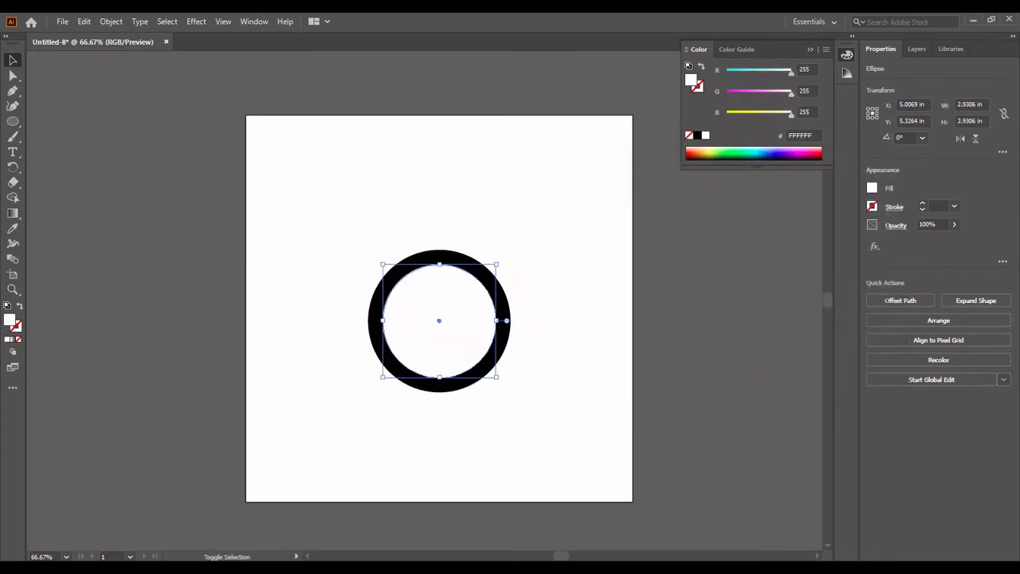
drag(497, 264, 492, 268)
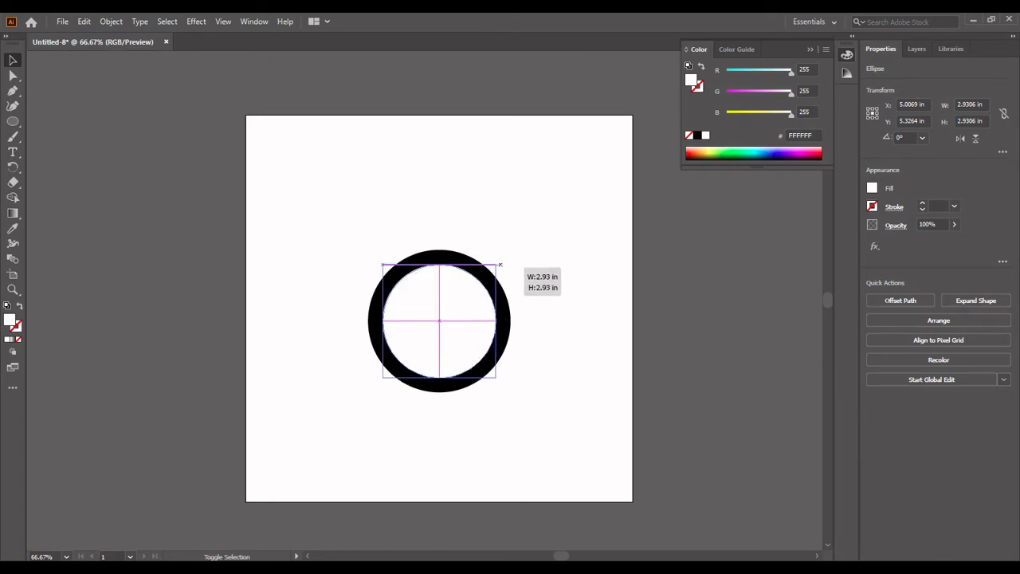
drag(493, 268, 497, 263)
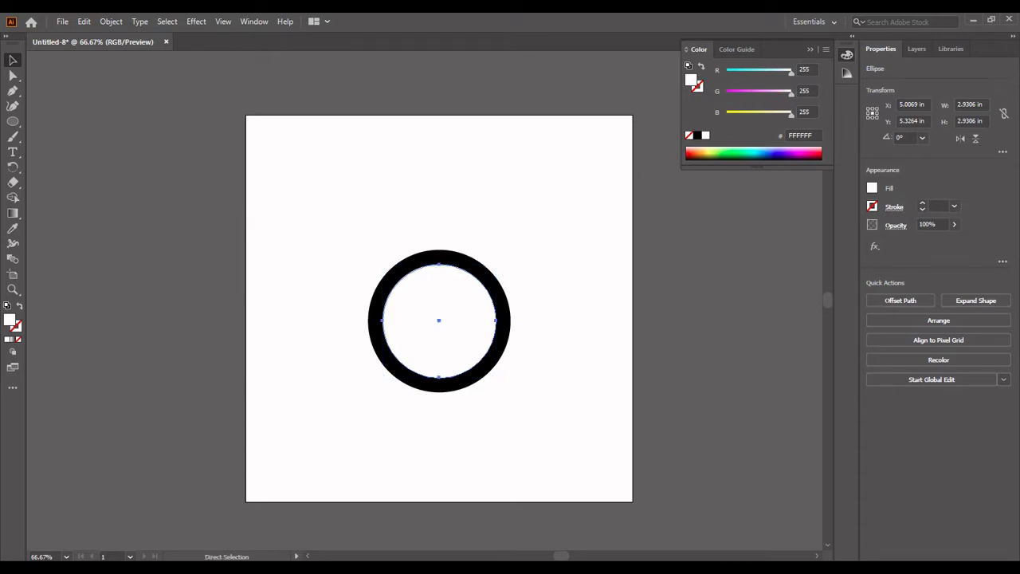
mouse_move(439, 320)
mouse_down()
mouse_move(424, 300)
mouse_move(562, 427)
mouse_up()
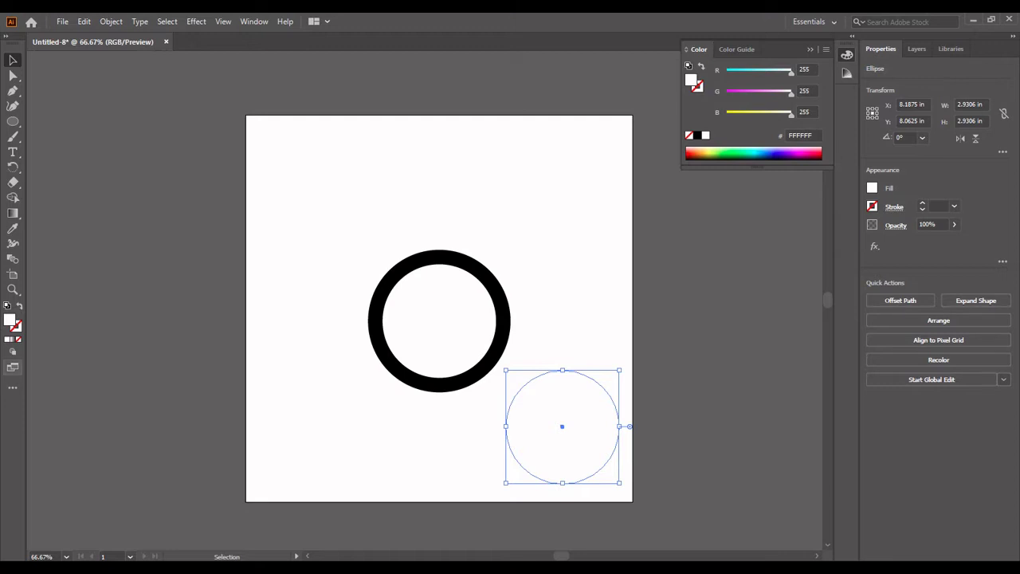
- Fill the spare circle 6d6d6d grey, centre it in the ring and scale it to 2.1528 in
double_click(11, 320)
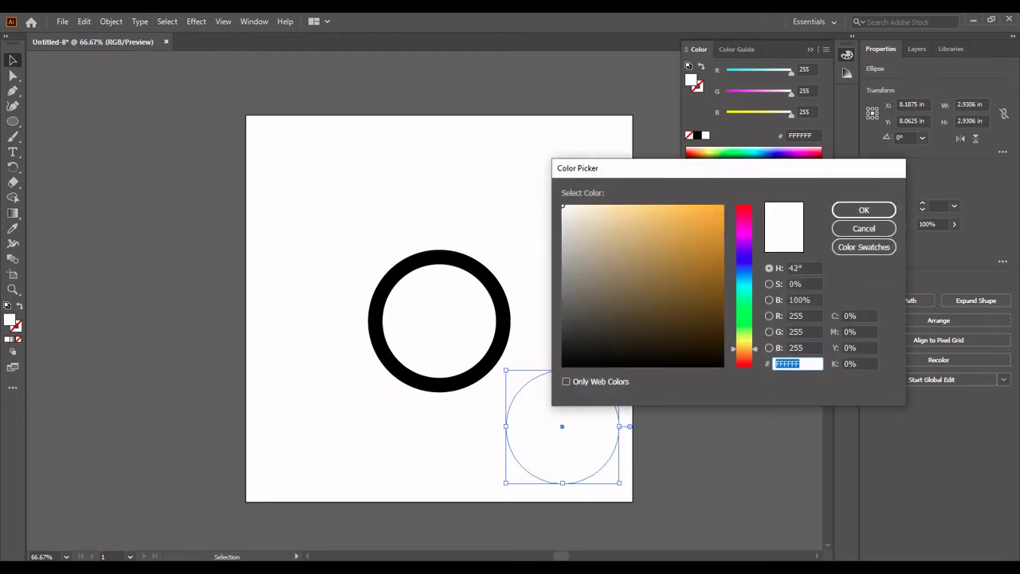
text(6)
text(d6d6d)
key(Return)
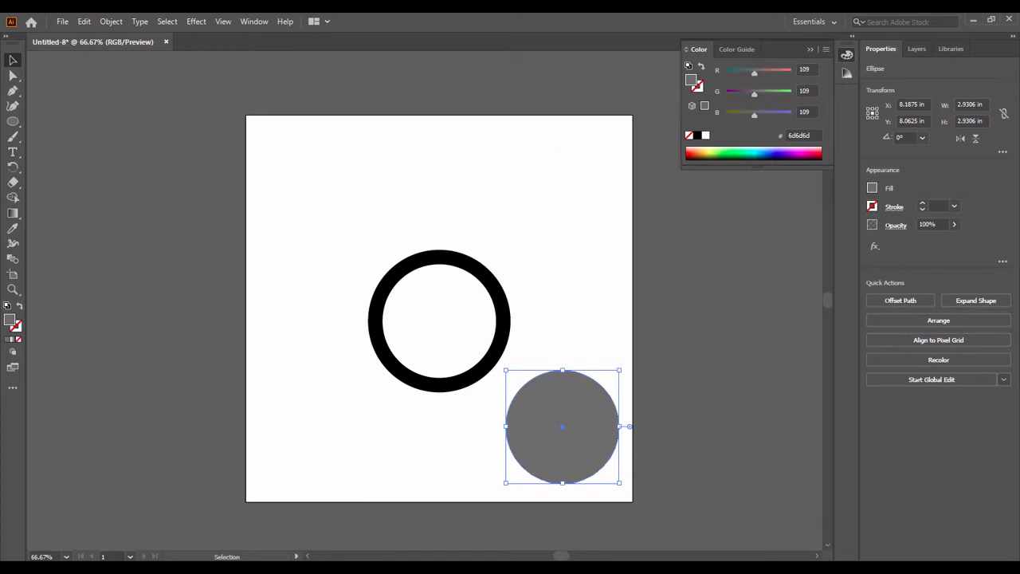
drag(562, 426, 439, 320)
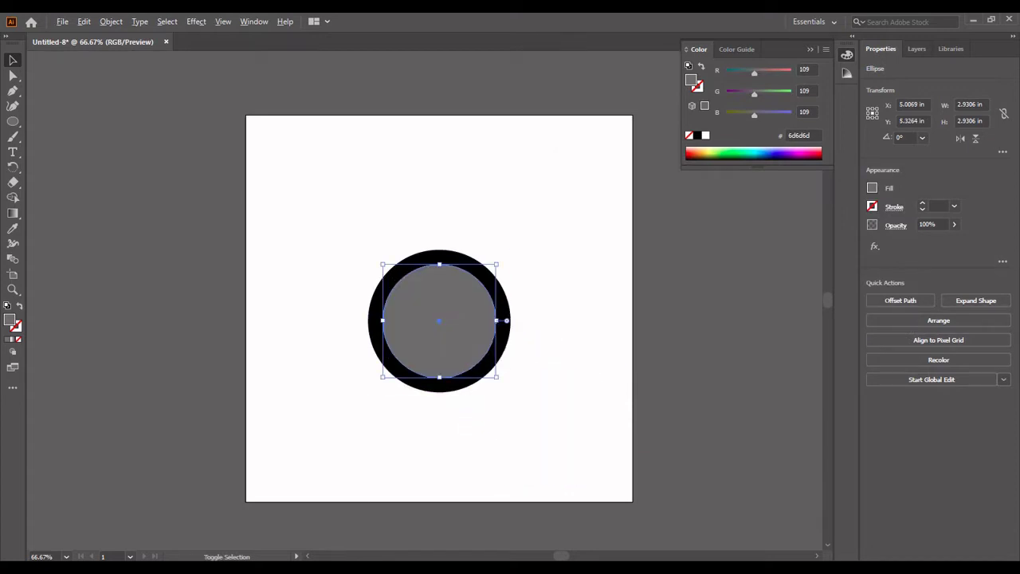
drag(497, 264, 481, 279)
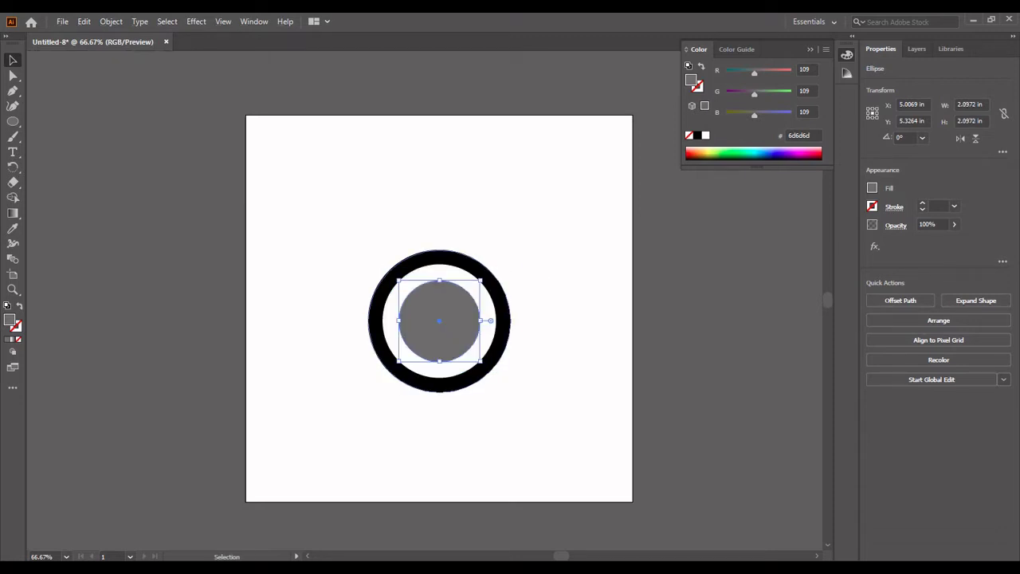
drag(481, 280, 483, 279)
key(ctrl+shift+a)
- Copy the grey circle to the lower right and fill the copy 000000 black
key(z)
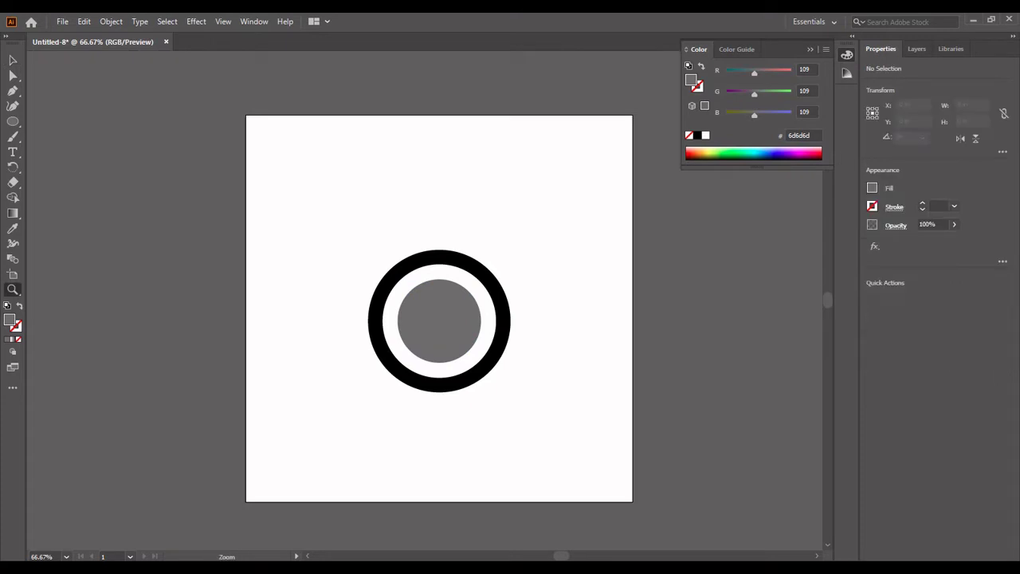
key(v)
click(439, 320)
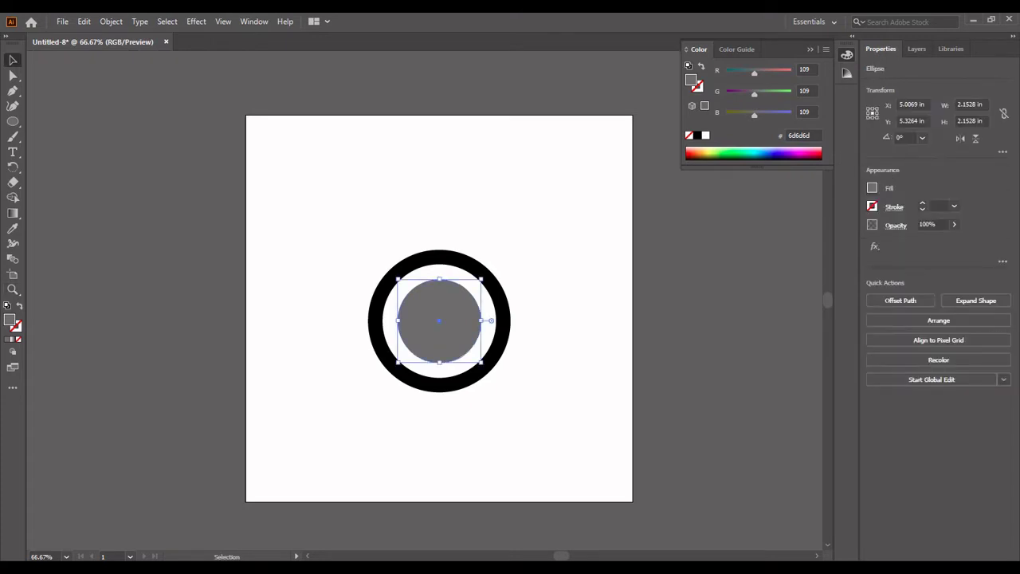
mouse_move(439, 320)
mouse_down()
mouse_move(425, 300)
mouse_move(617, 410)
mouse_move(532, 416)
mouse_up()
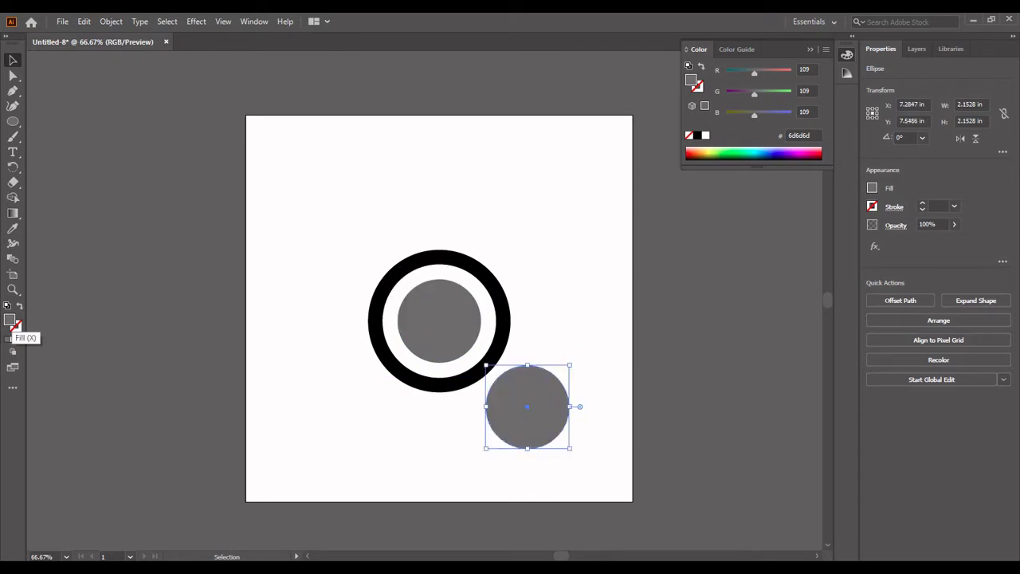
double_click(10, 320)
text(000000)
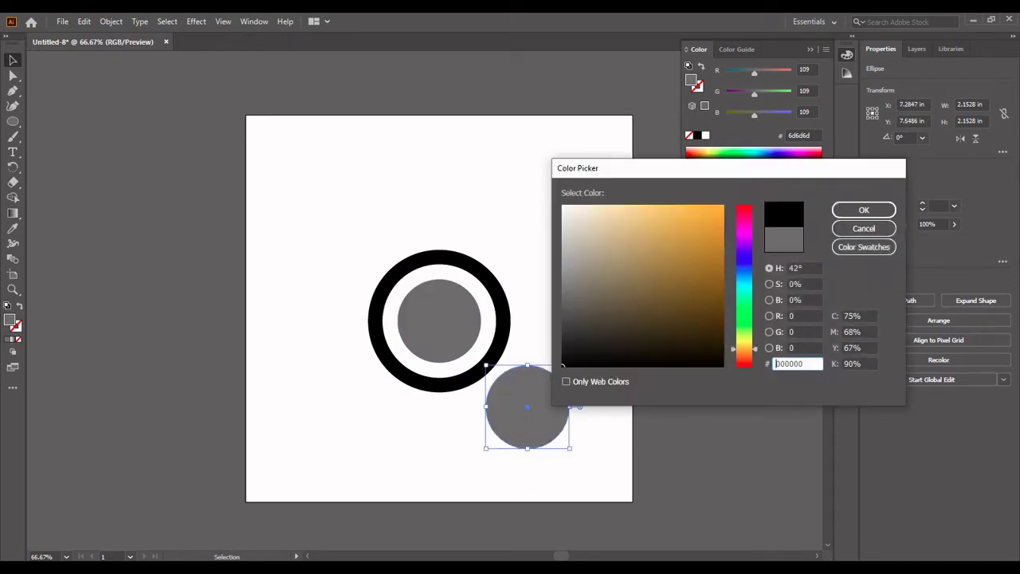
click(864, 209)
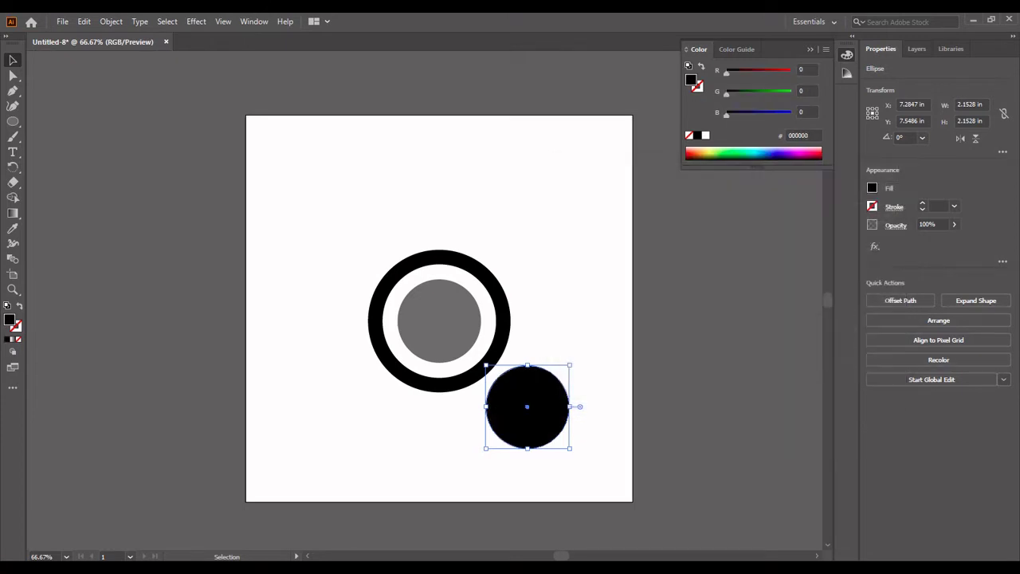
- Centre the black circle on the iris and scale it to a 1.375 in pupil
drag(527, 406, 439, 321)
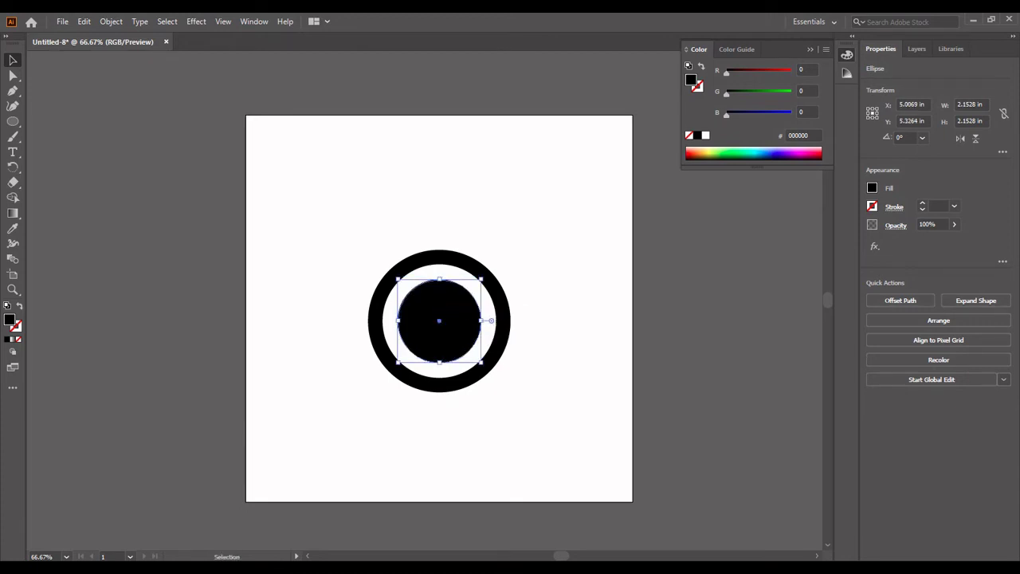
drag(481, 279, 469, 293)
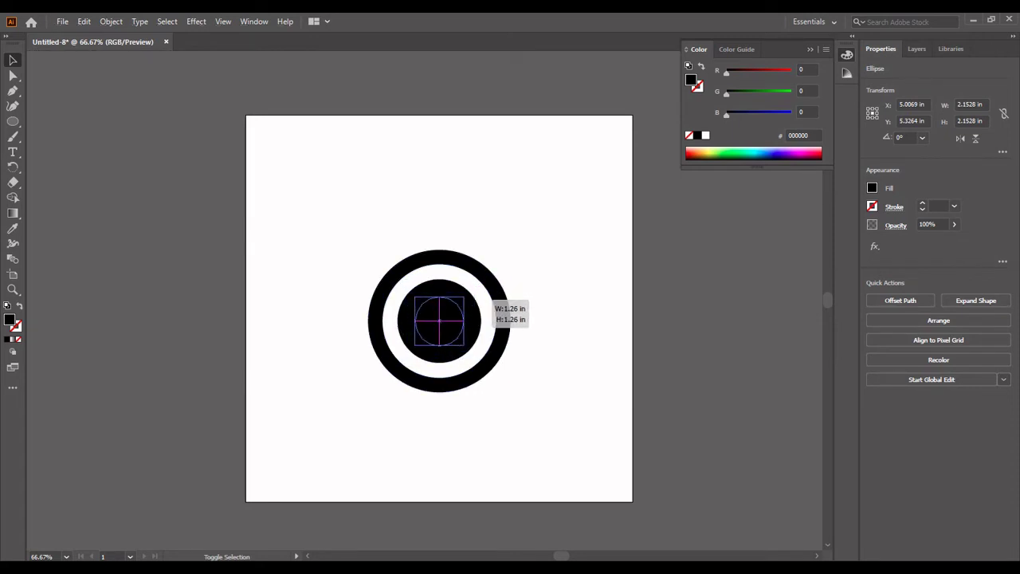
drag(469, 292, 463, 297)
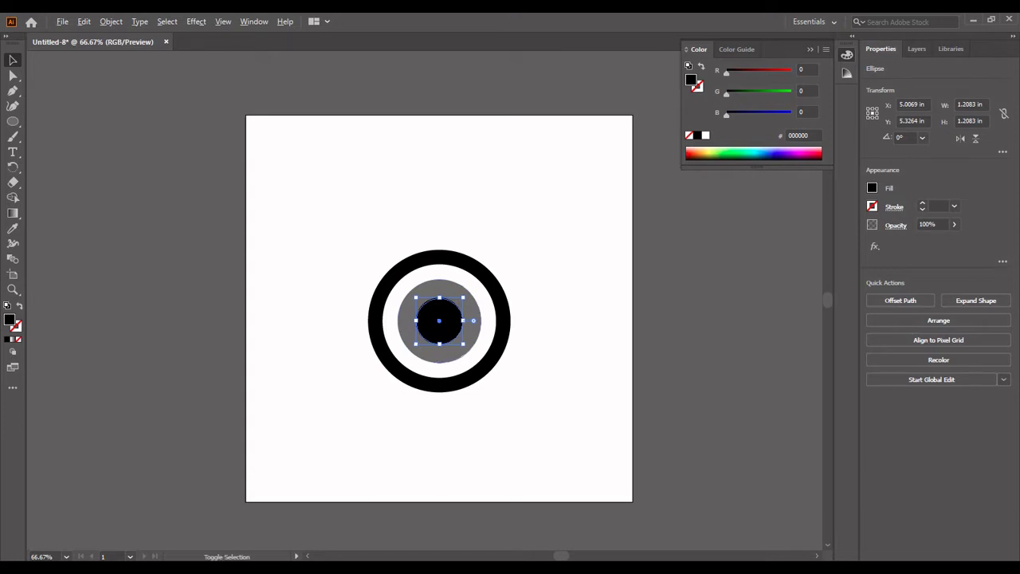
drag(463, 298, 466, 295)
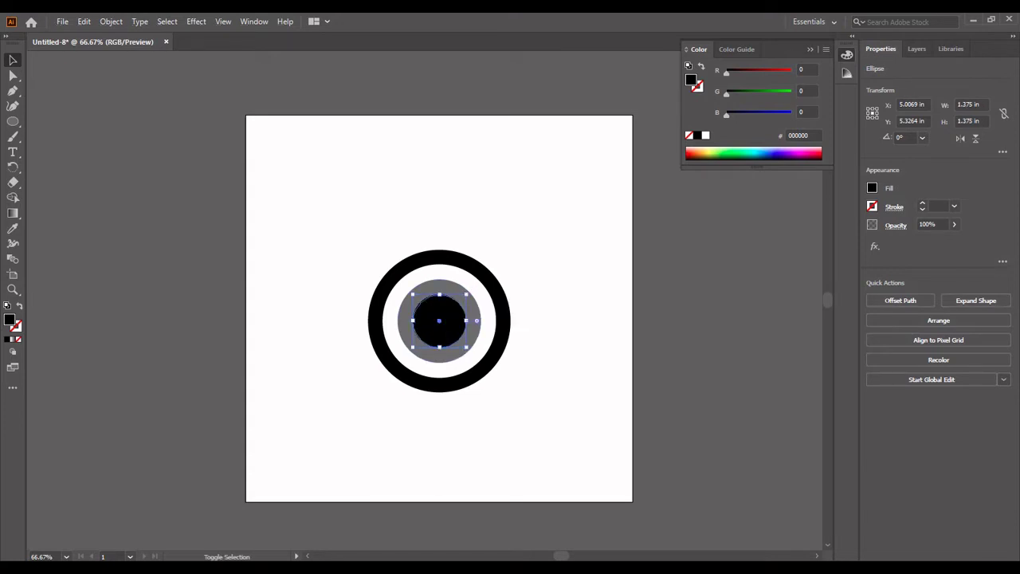
key(ctrl+shift+a)
- Select the grey iris and black pupil together and scale them up from a corner handle
click(491, 301)
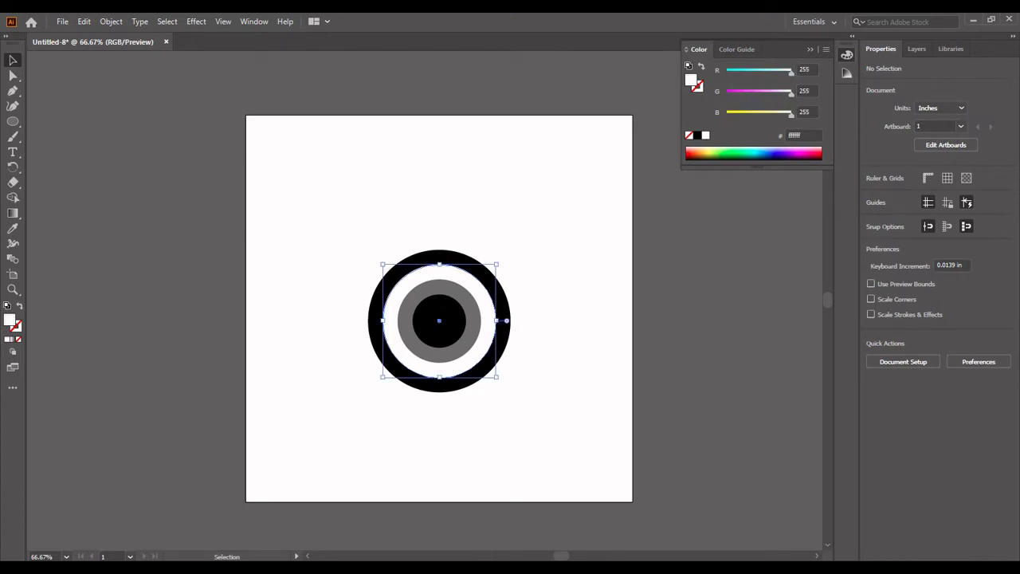
shift+click(471, 346)
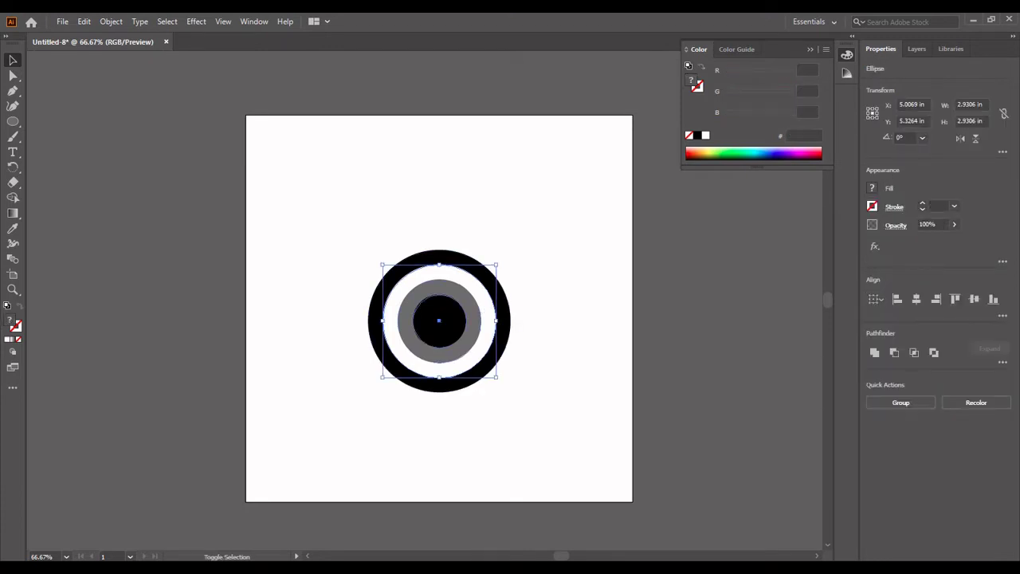
key(ctrl+shift+a)
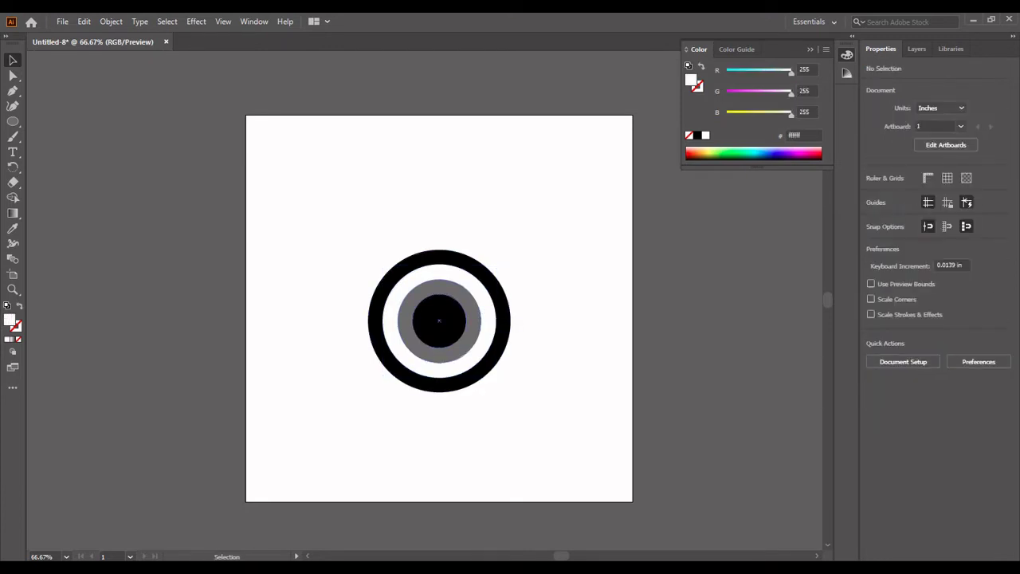
click(471, 346)
shift+click(438, 318)
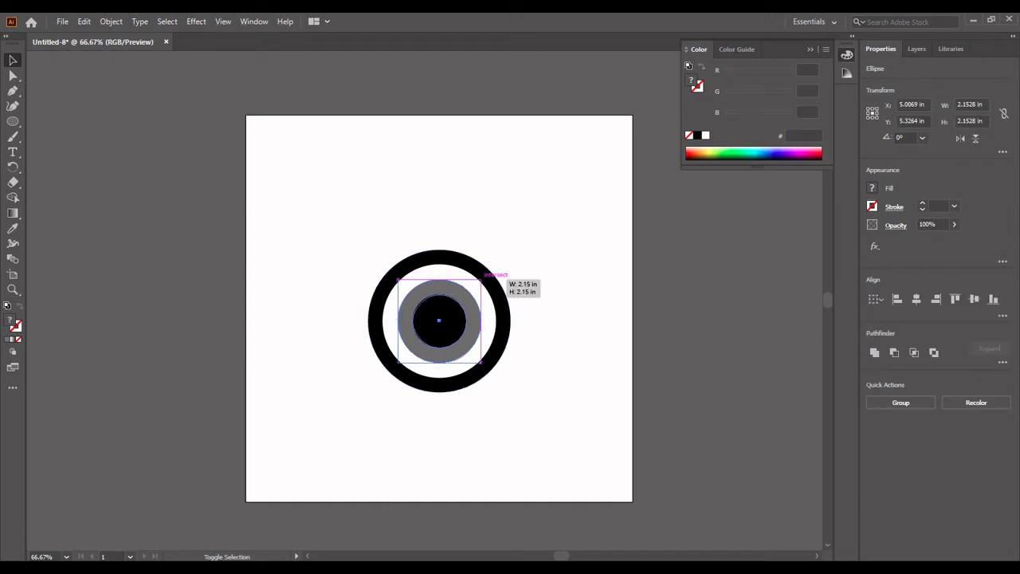
drag(482, 276, 496, 274)
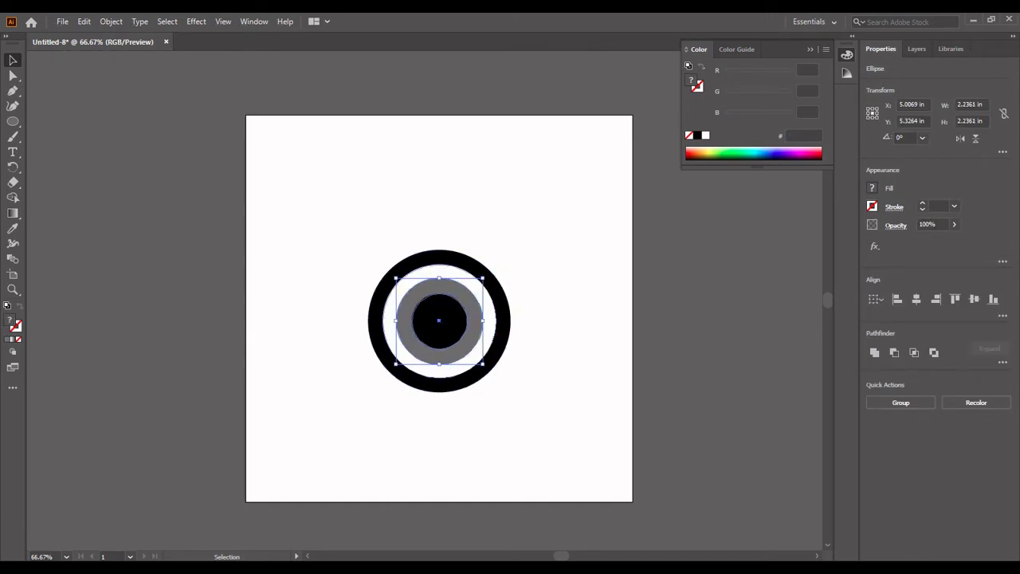
shift+click(481, 320)
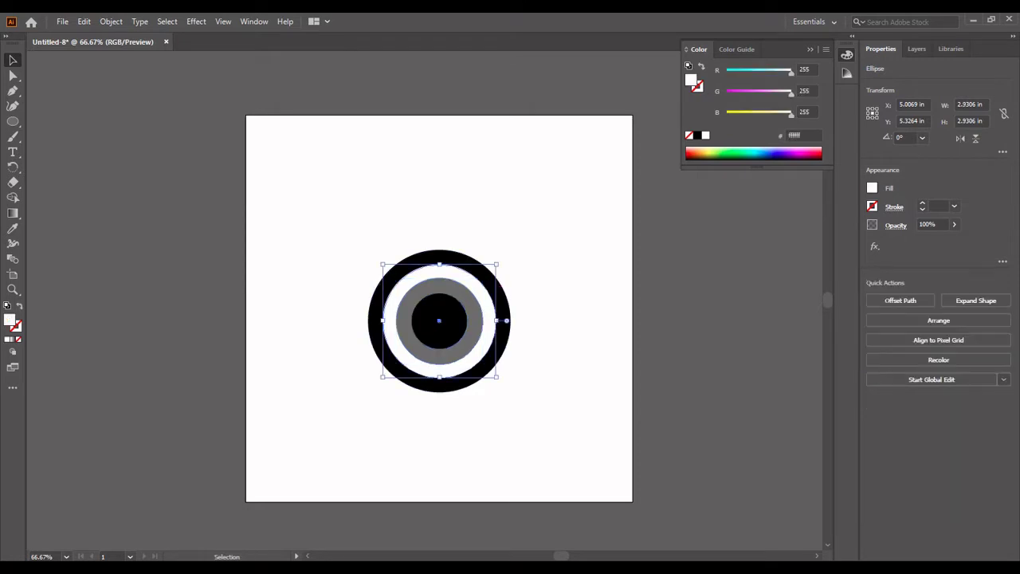
shift+click(504, 307)
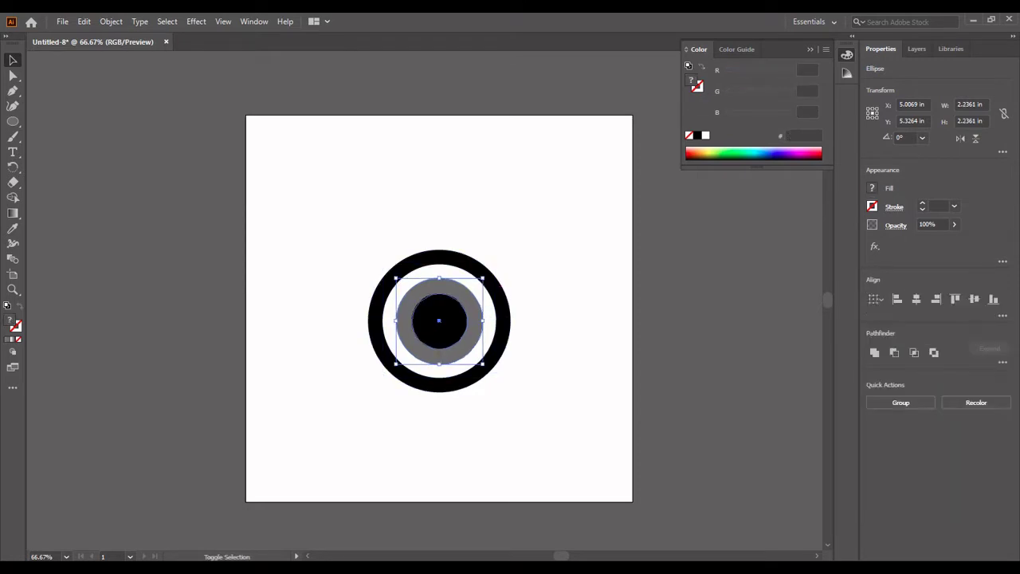
drag(510, 250, 484, 278)
drag(483, 363, 495, 365)
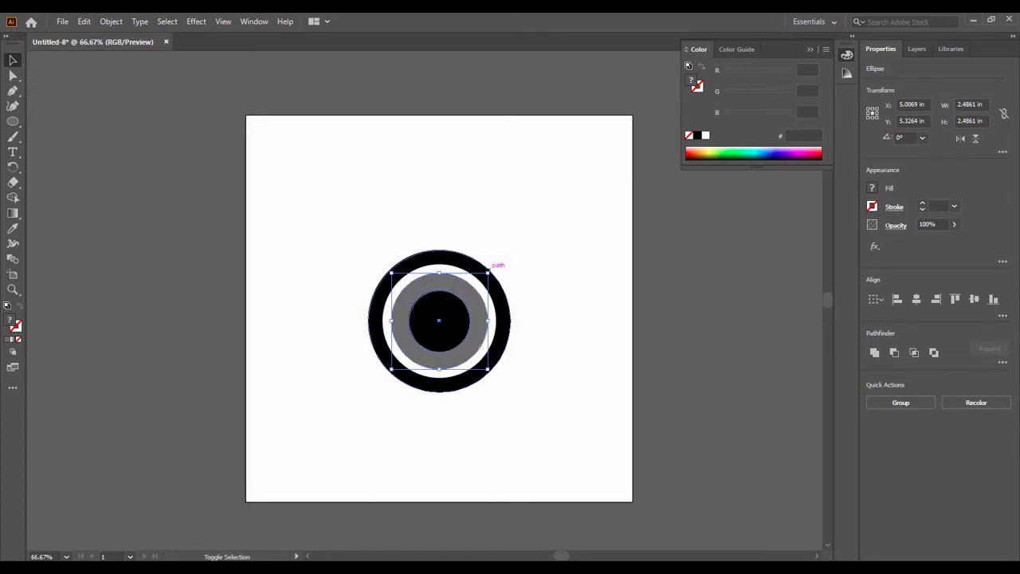
drag(487, 272, 485, 276)
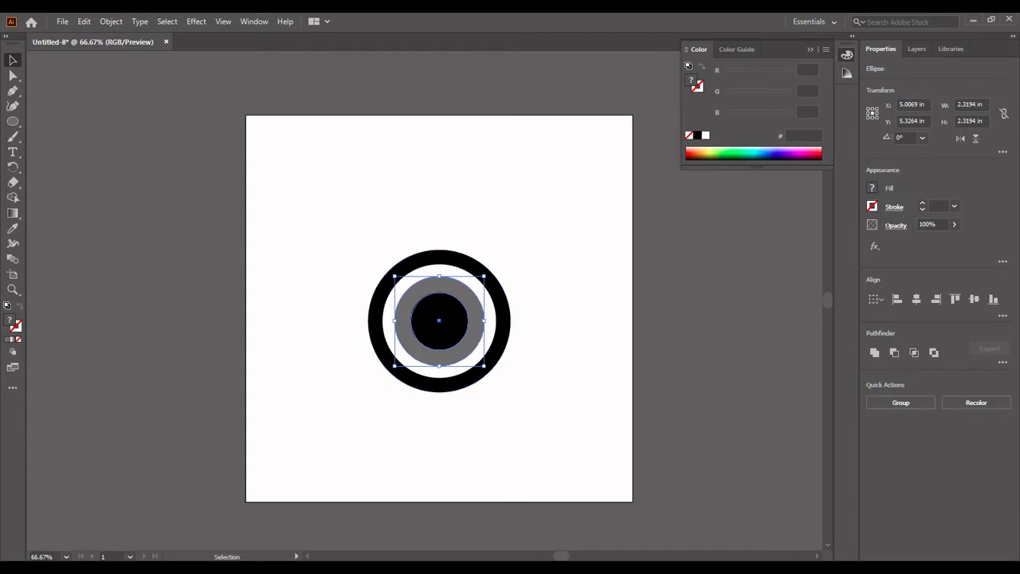
- Shrink the outer black ring slightly
click(497, 376)
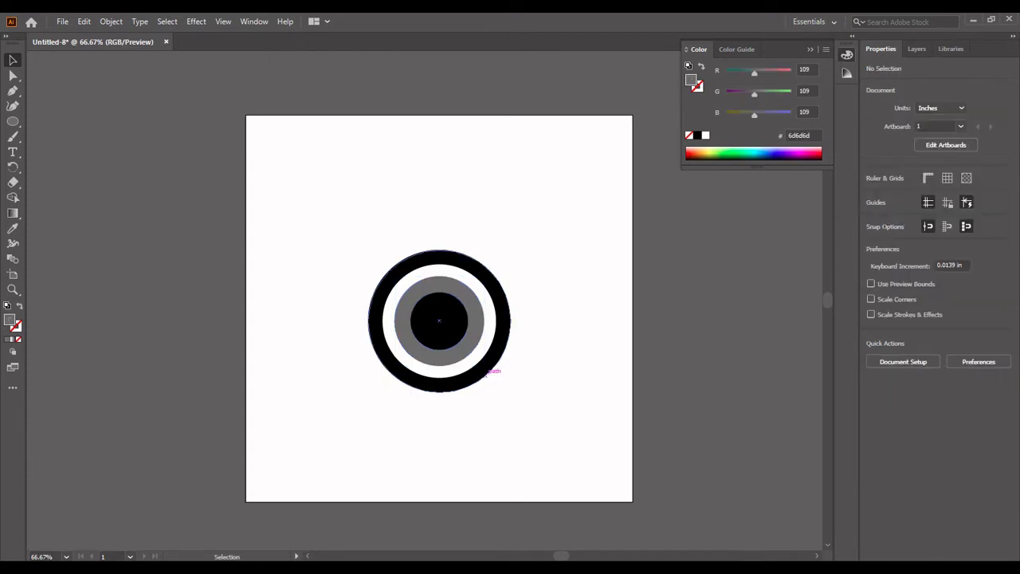
click(491, 371)
drag(511, 392, 508, 388)
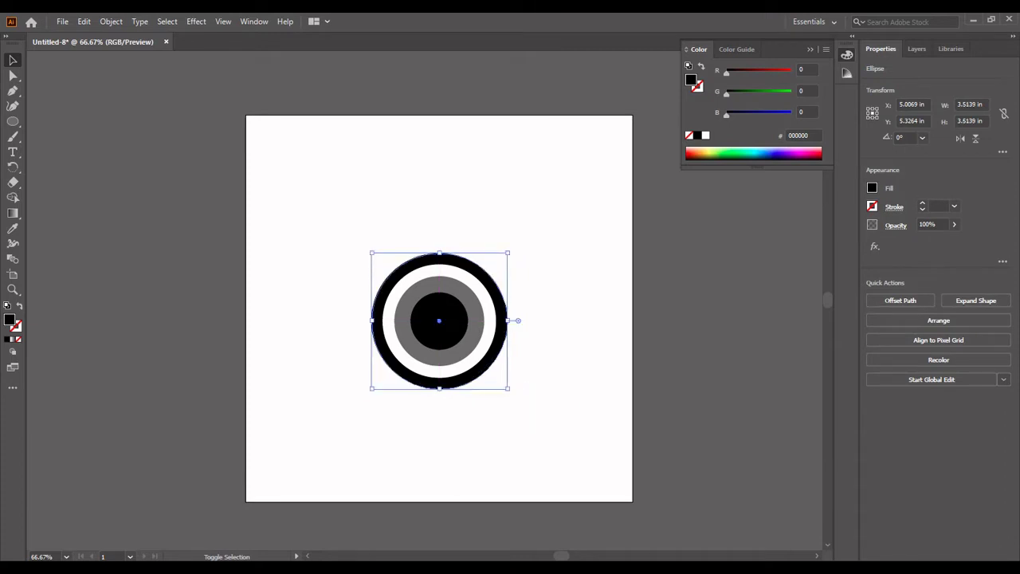
- Enlarge the iris and pupil again to 2.4583 in and 1.5702 in
click(558, 447)
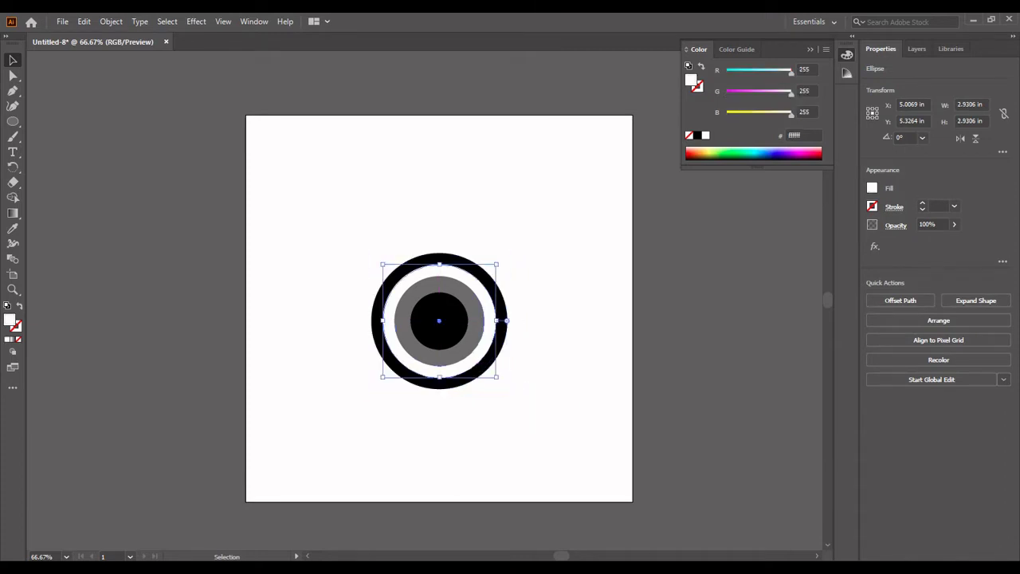
click(478, 321)
shift+click(439, 335)
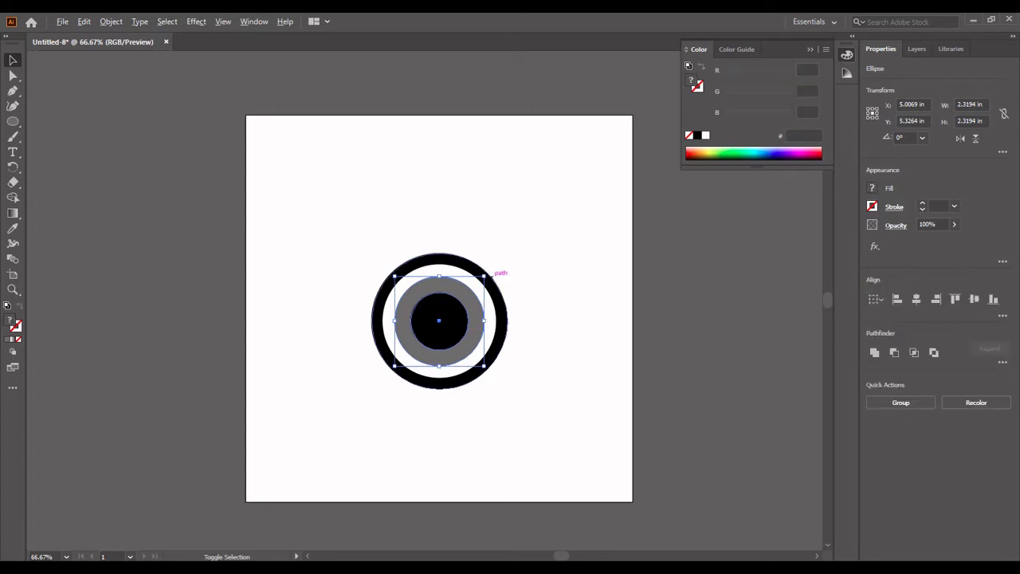
mouse_move(484, 275)
mouse_down()
mouse_move(501, 276)
mouse_move(484, 276)
mouse_up()
drag(483, 365, 490, 366)
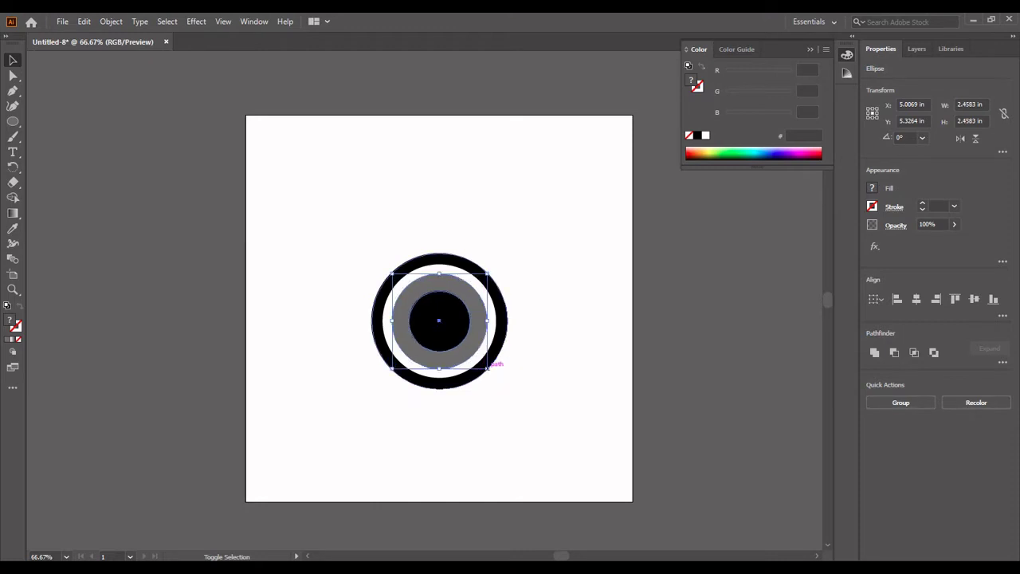
key(ctrl+shift+a)
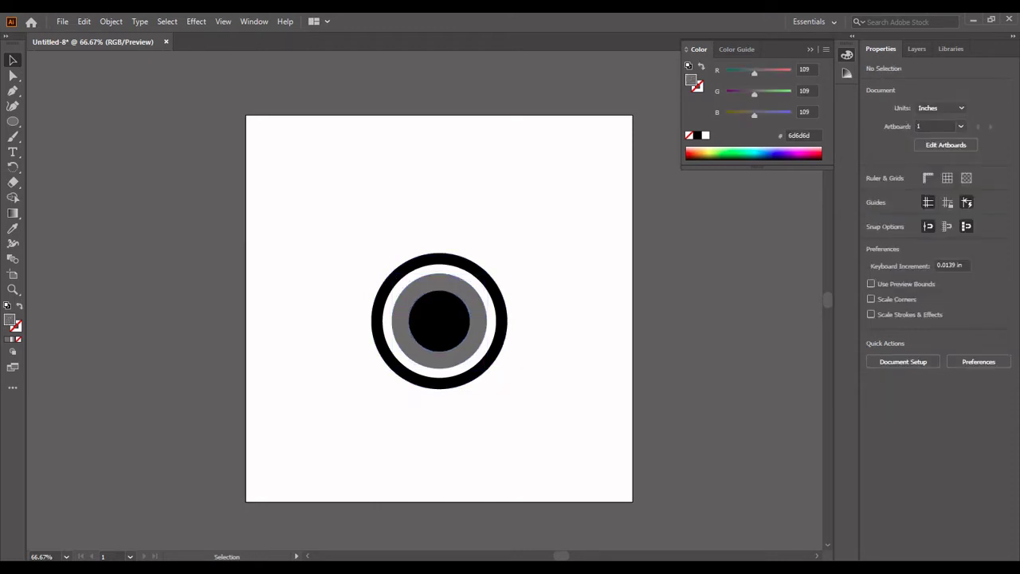
click(440, 330)
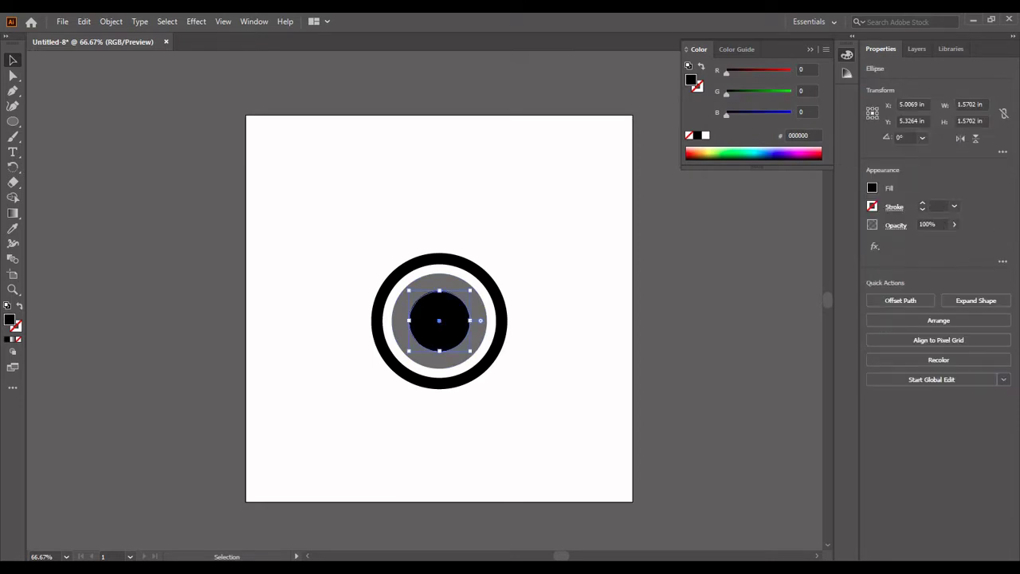
- Make a white ffffff copy of the pupil and place it as a highlight at the pupil's upper left
mouse_move(439, 321)
mouse_down()
mouse_move(424, 300)
mouse_move(581, 426)
mouse_up()
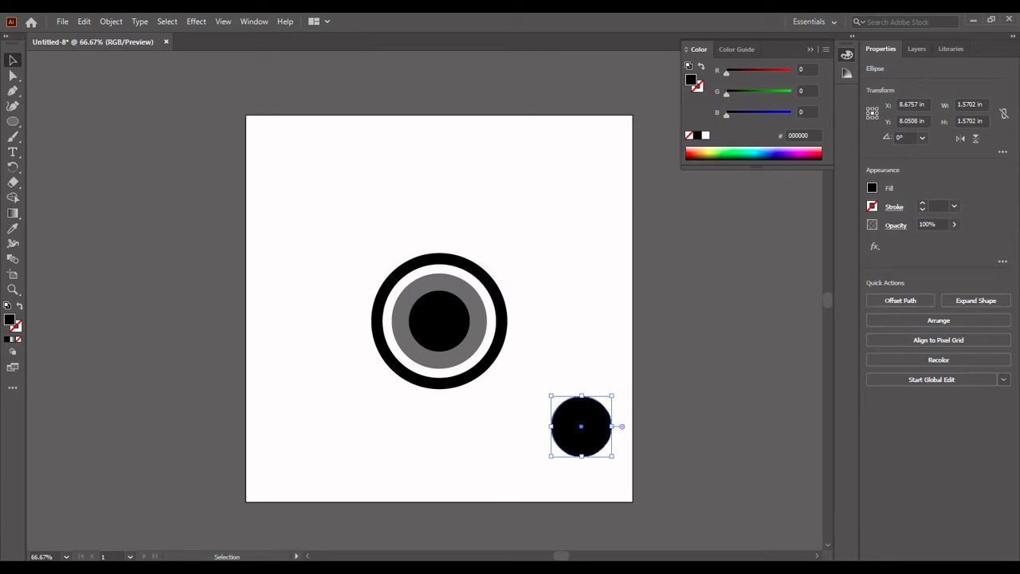
double_click(10, 320)
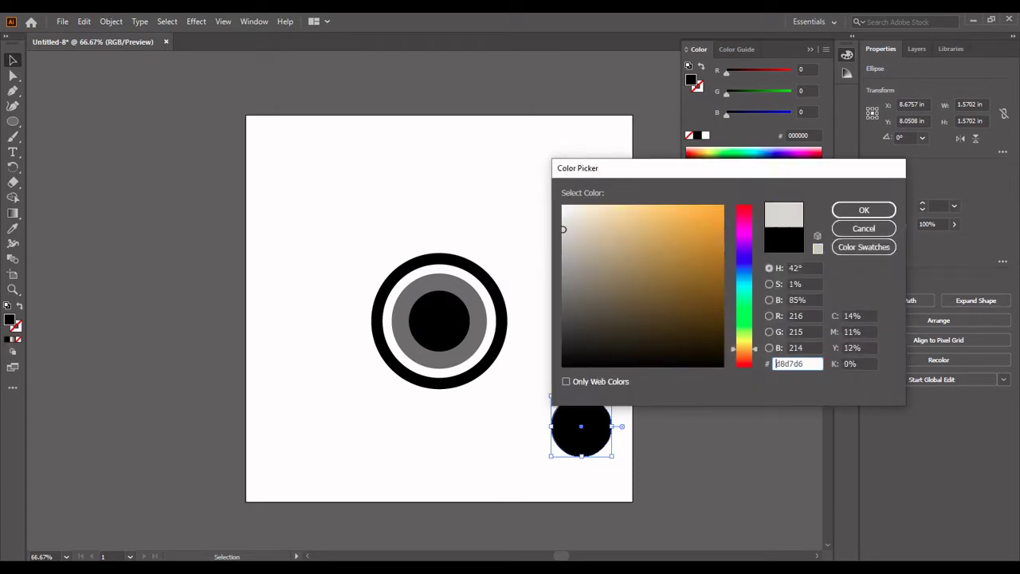
text(ffffff)
key(Return)
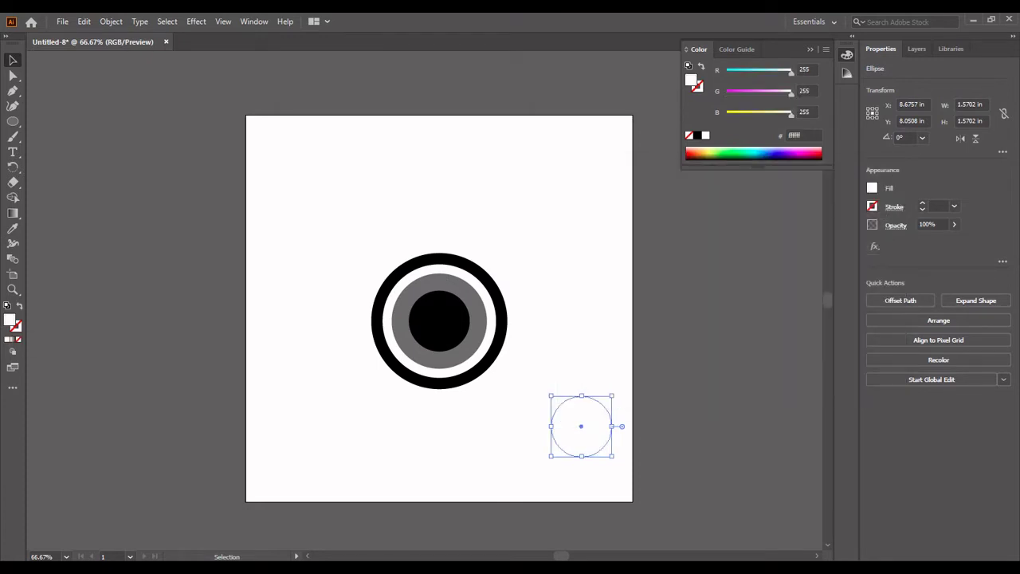
mouse_move(581, 435)
mouse_down()
mouse_move(431, 427)
mouse_move(440, 420)
mouse_up()
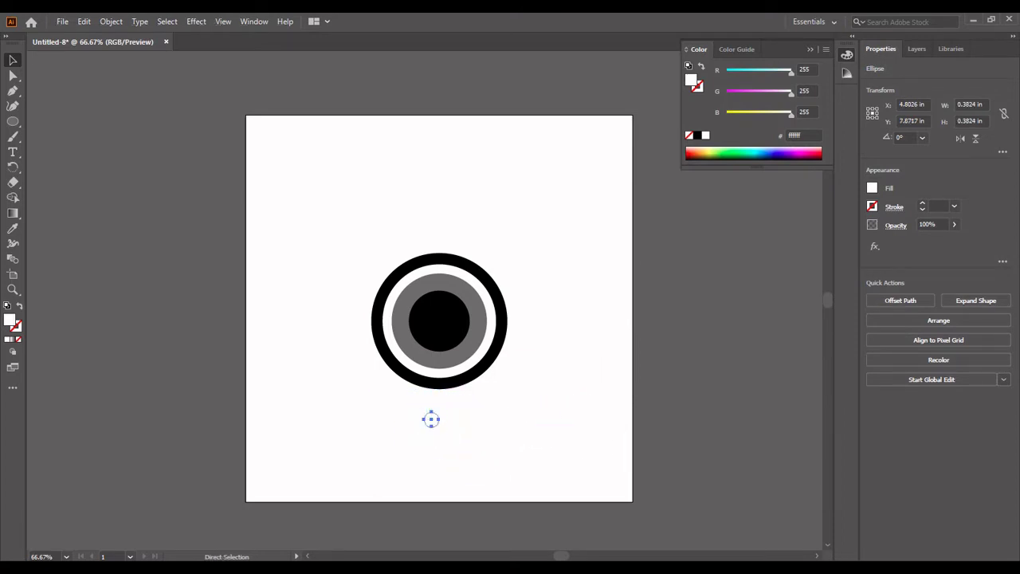
key(ctrl+shift+a)
drag(431, 419, 428, 309)
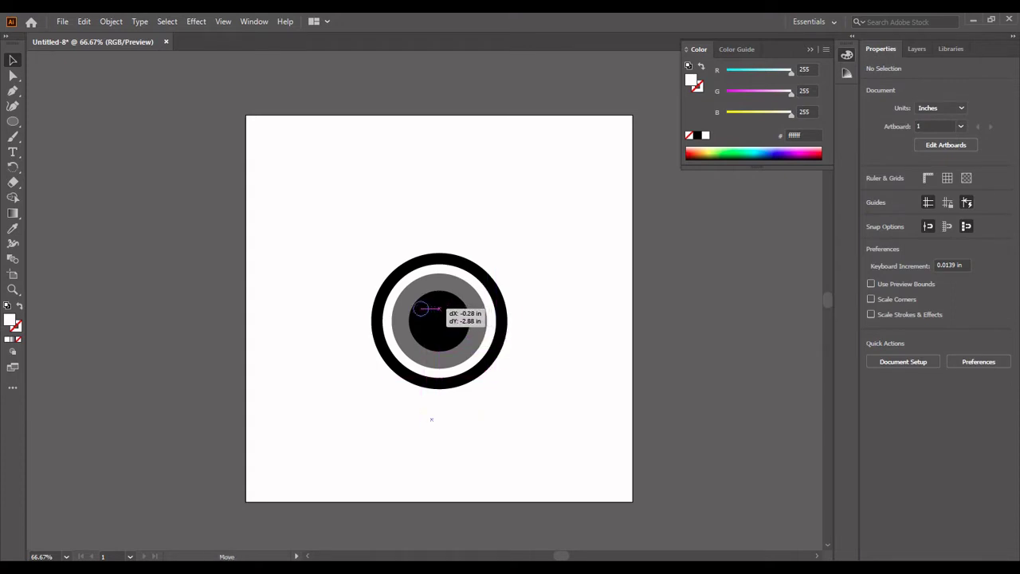
drag(430, 309, 417, 304)
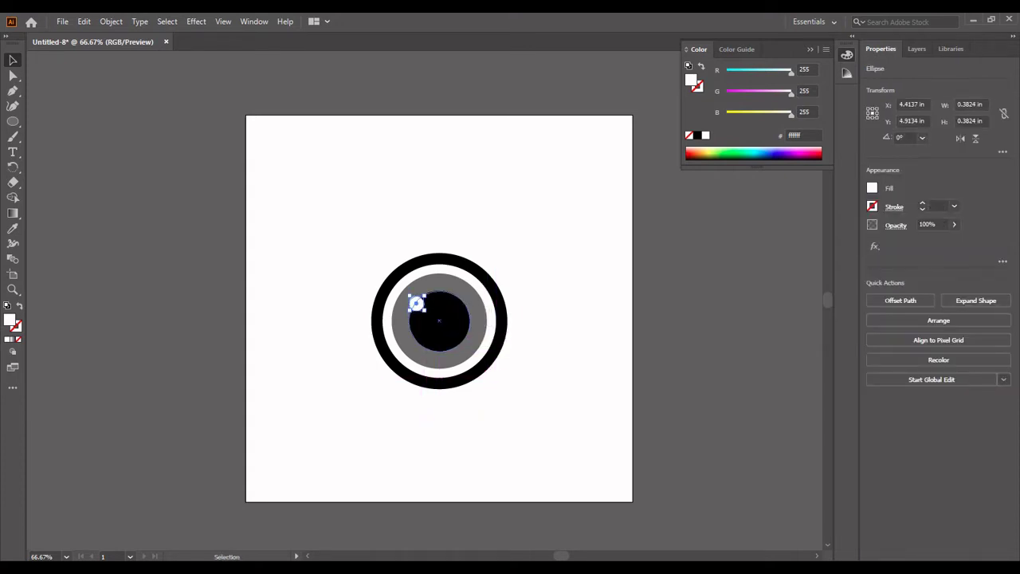
key(ctrl+shift+a)
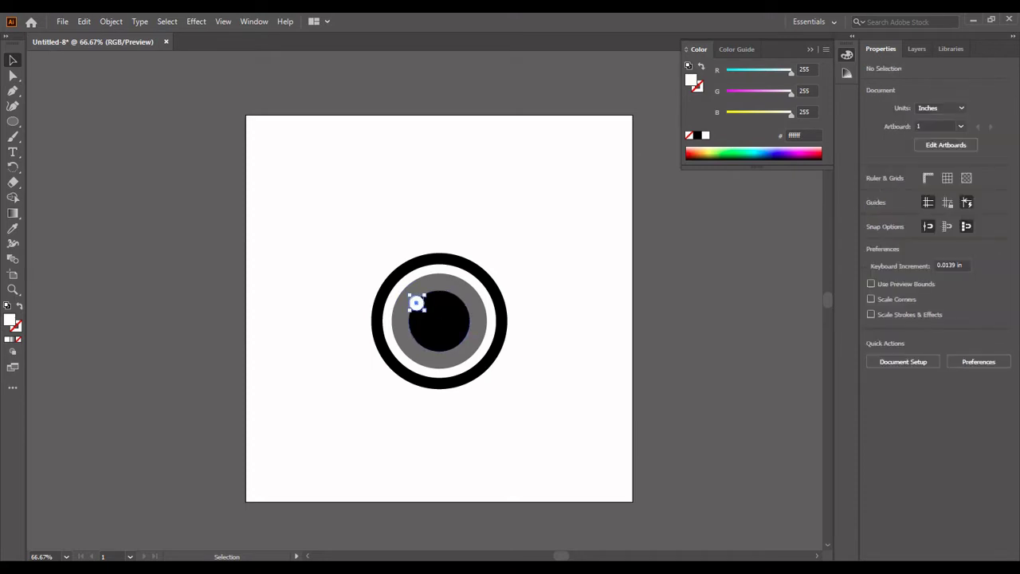
- Add a smaller copy of the highlight on the pupil's right and zoom in on the eye
click(417, 303)
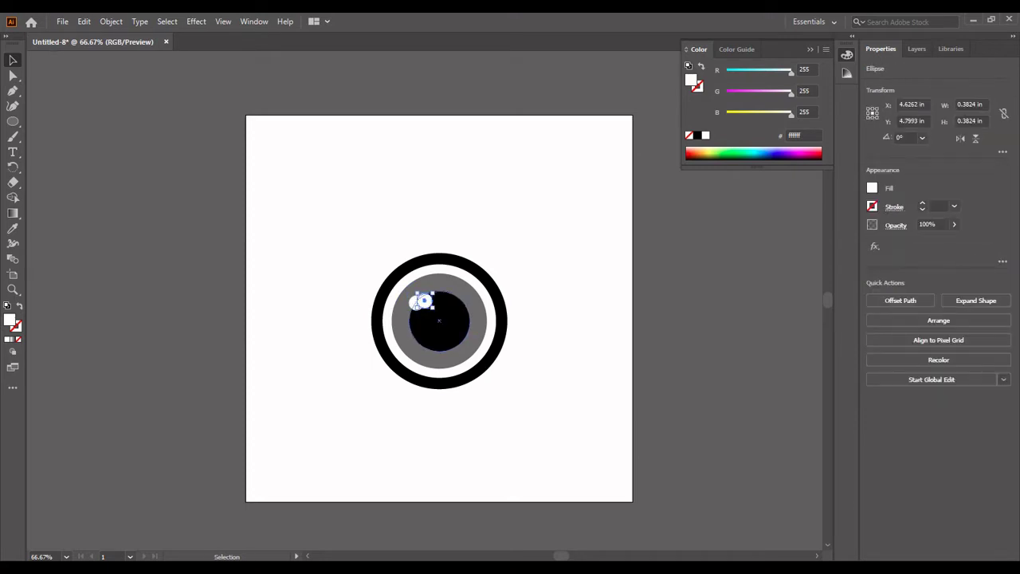
drag(416, 304, 460, 304)
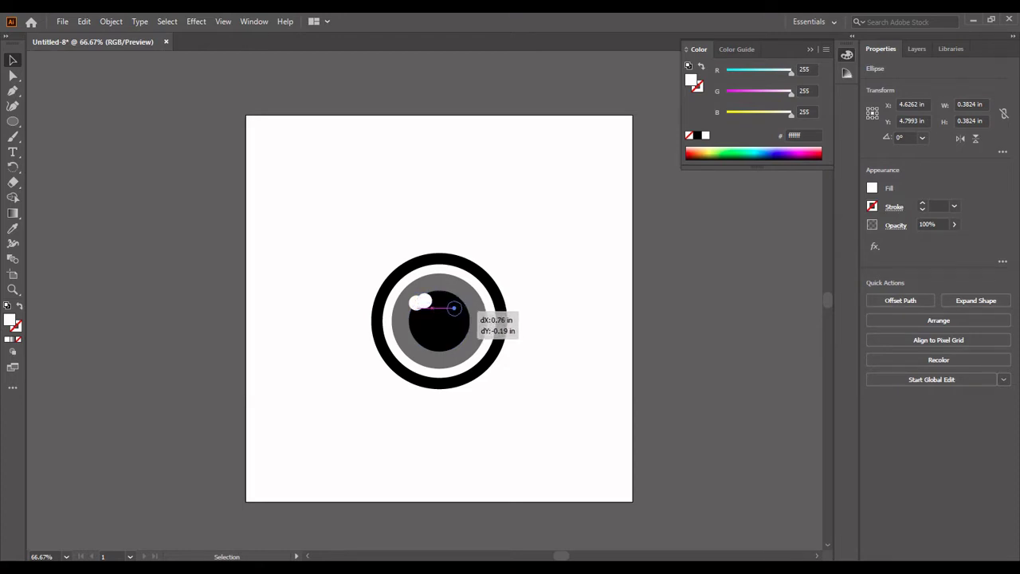
drag(460, 303, 459, 313)
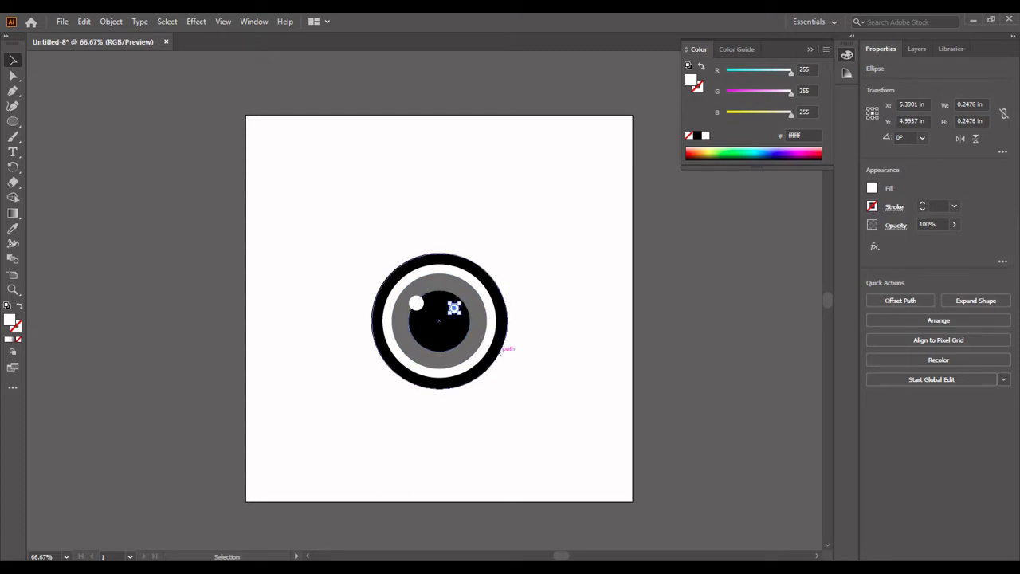
key(ctrl+shift+a)
key(z)
drag(370, 149, 596, 430)
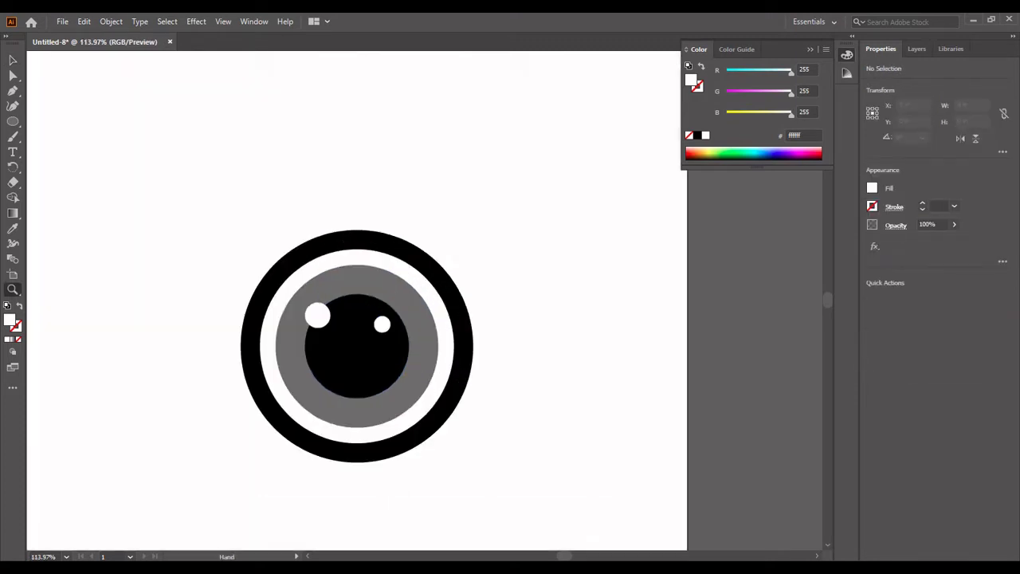
- Enlarge the small highlight and move a small dot down to the pupil's lower right
drag(318, 316, 339, 276)
key(v)
click(339, 275)
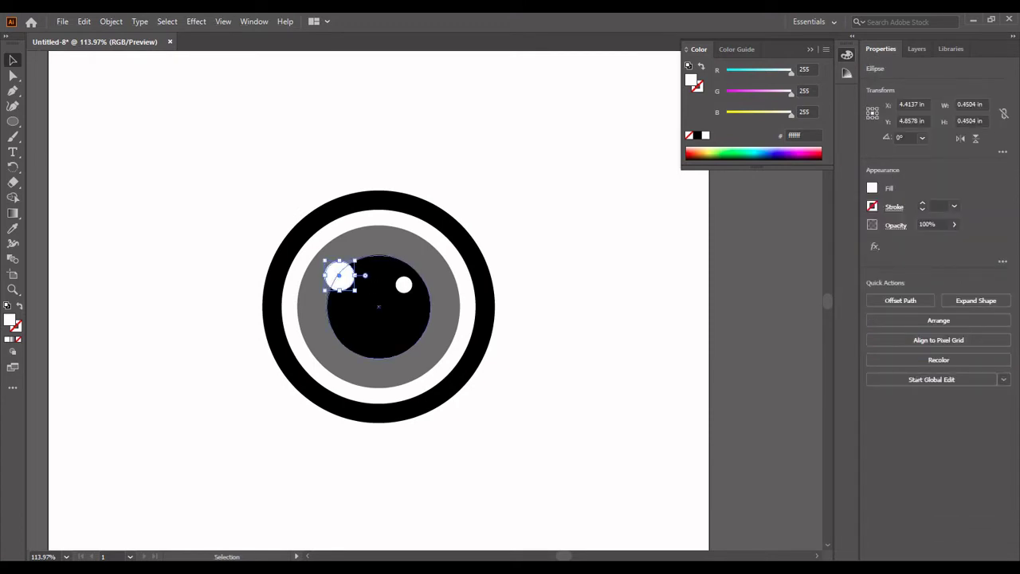
click(404, 285)
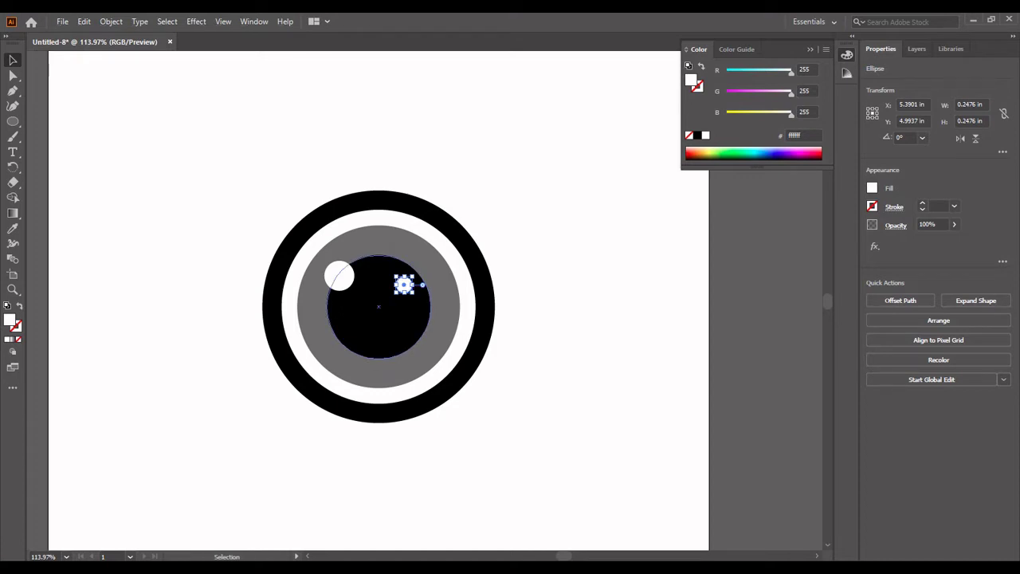
drag(413, 294, 417, 298)
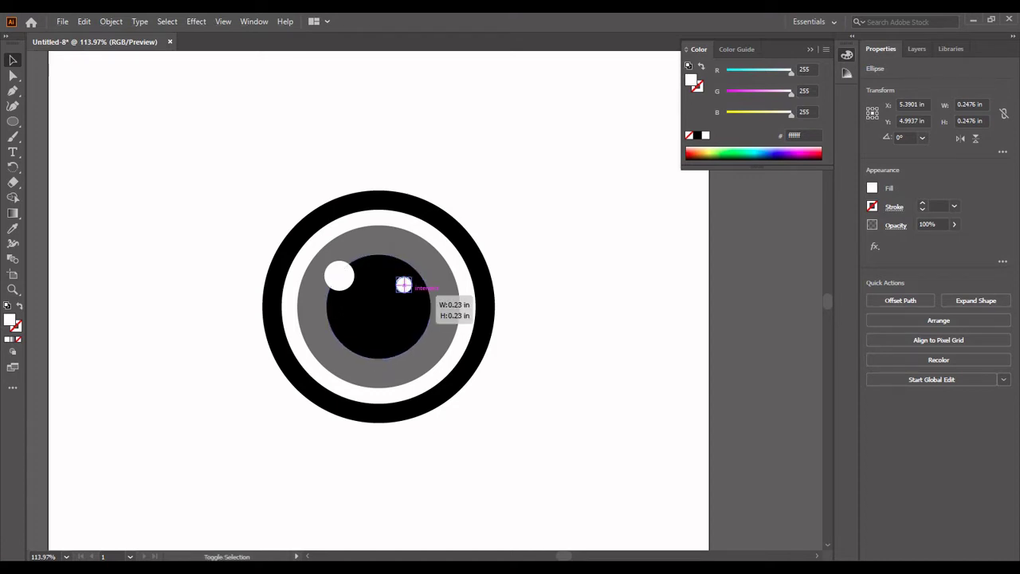
key(a)
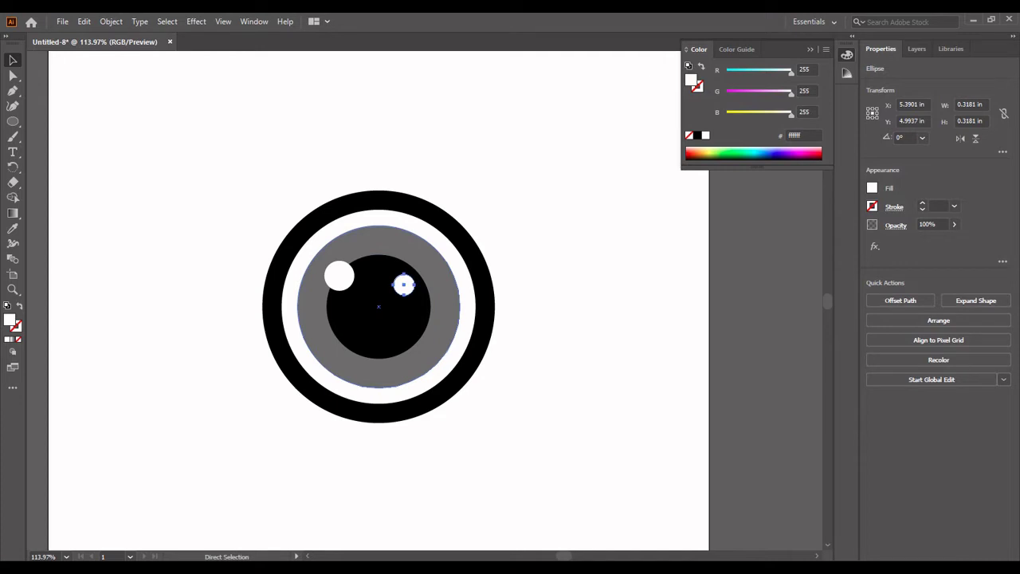
key(v)
drag(403, 285, 430, 322)
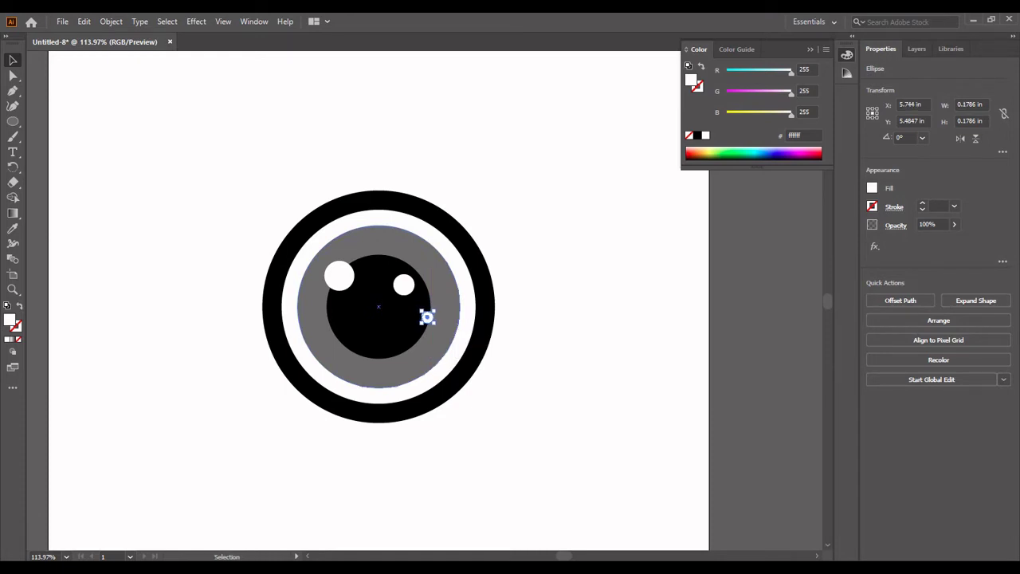
drag(435, 324, 436, 326)
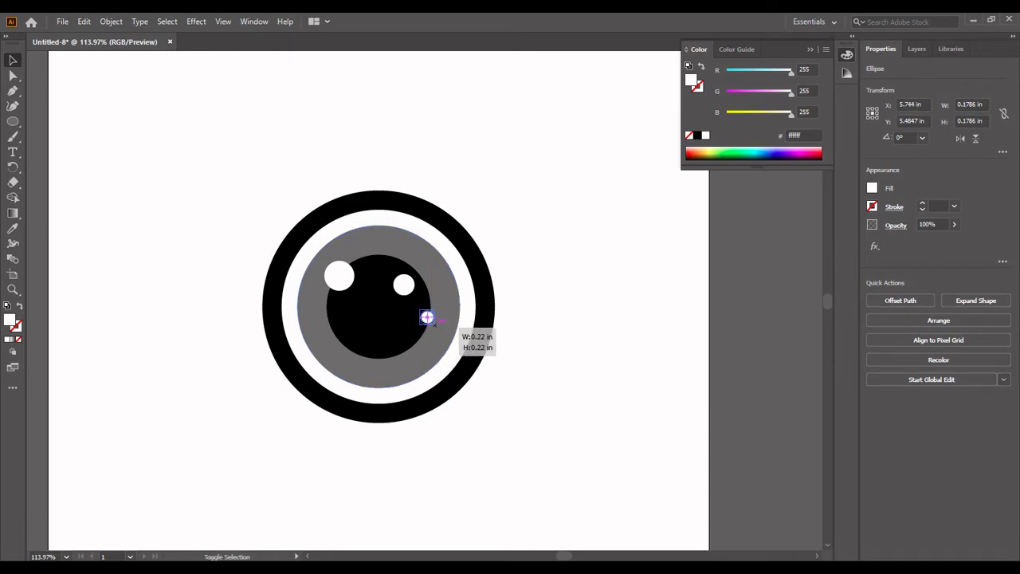
key(ctrl+shift+a)
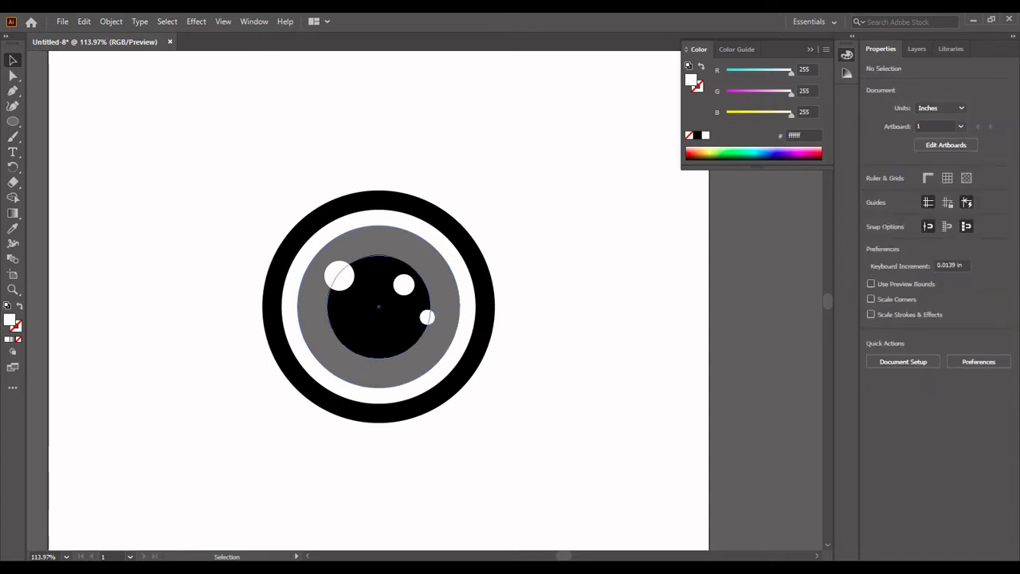
- Nudge the medium highlight slightly and the large highlight left and down
drag(404, 284, 406, 282)
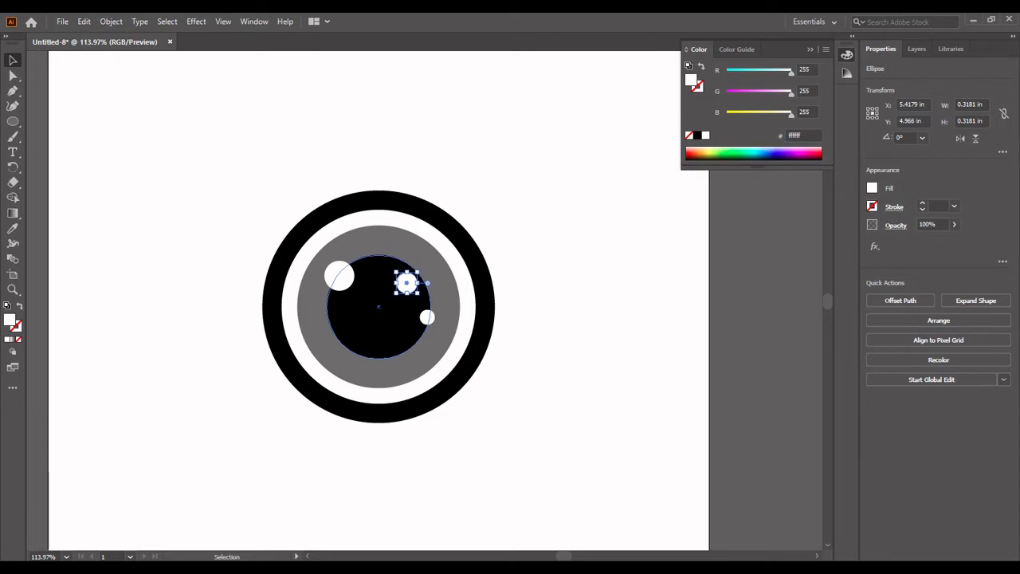
click(340, 275)
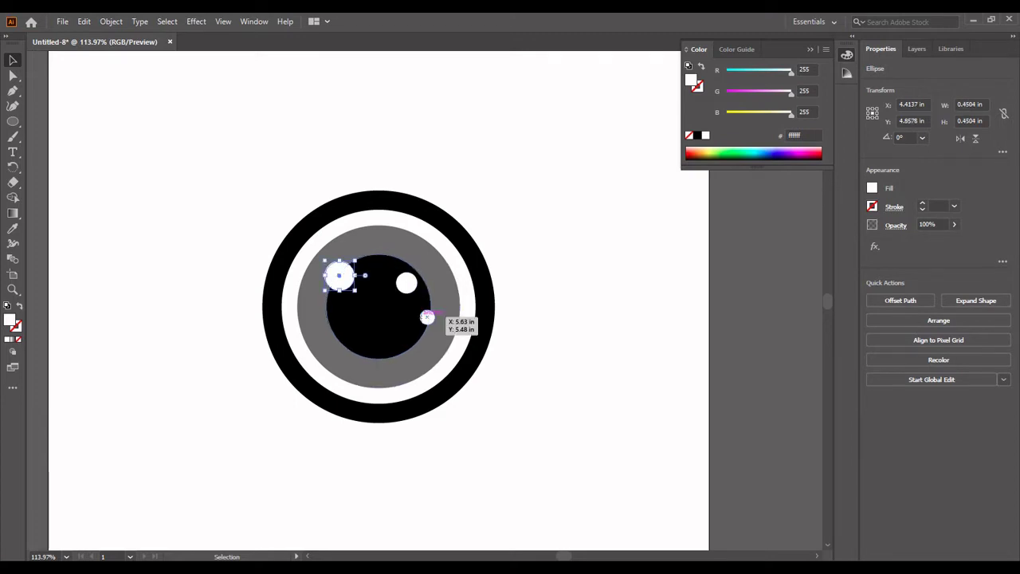
key(Left)
key(Down)
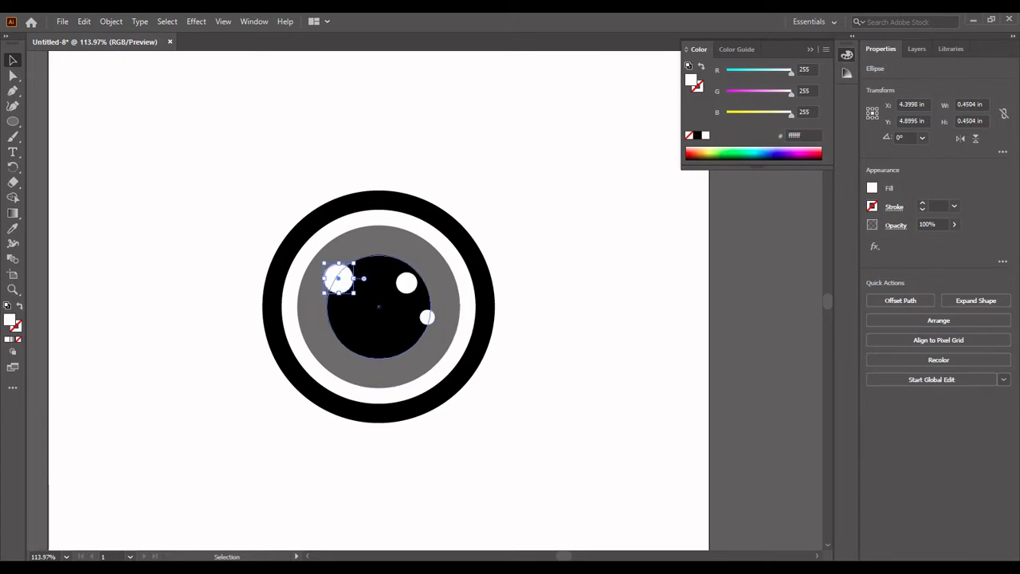
drag(338, 277, 338, 279)
key(Down)
key(Down)
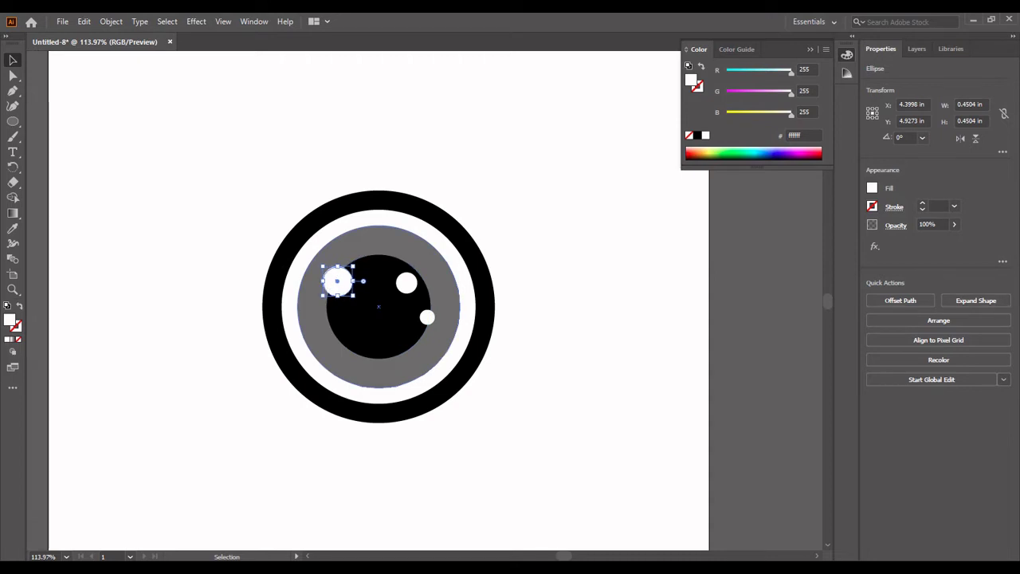
- Zoom out to fit the artboard and reselect the highlights to check their balance
key(ctrl+shift+a)
key(z)
key(ctrl+minus)
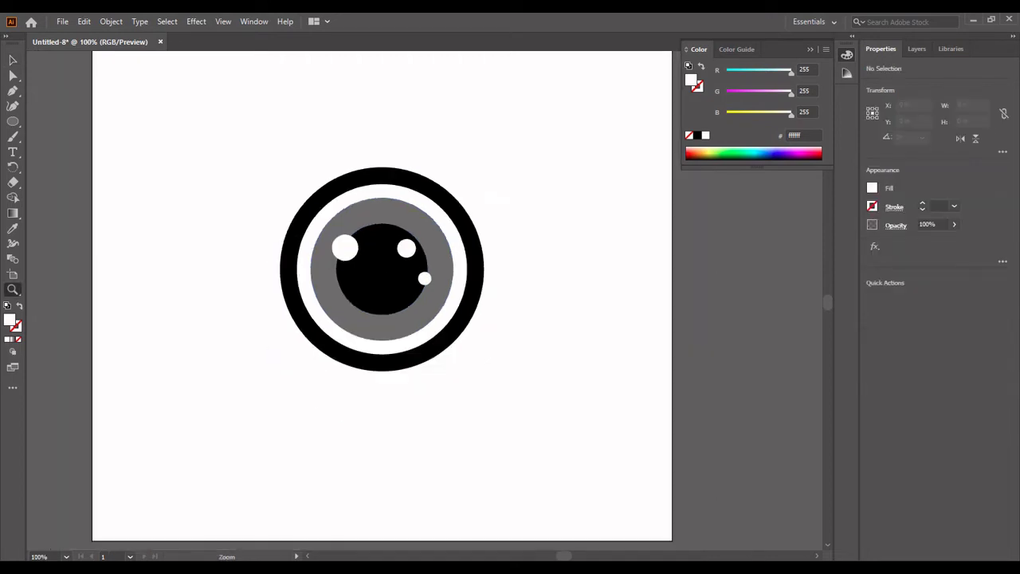
key(ctrl+minus)
key(ctrl+minus)
key(ctrl+0)
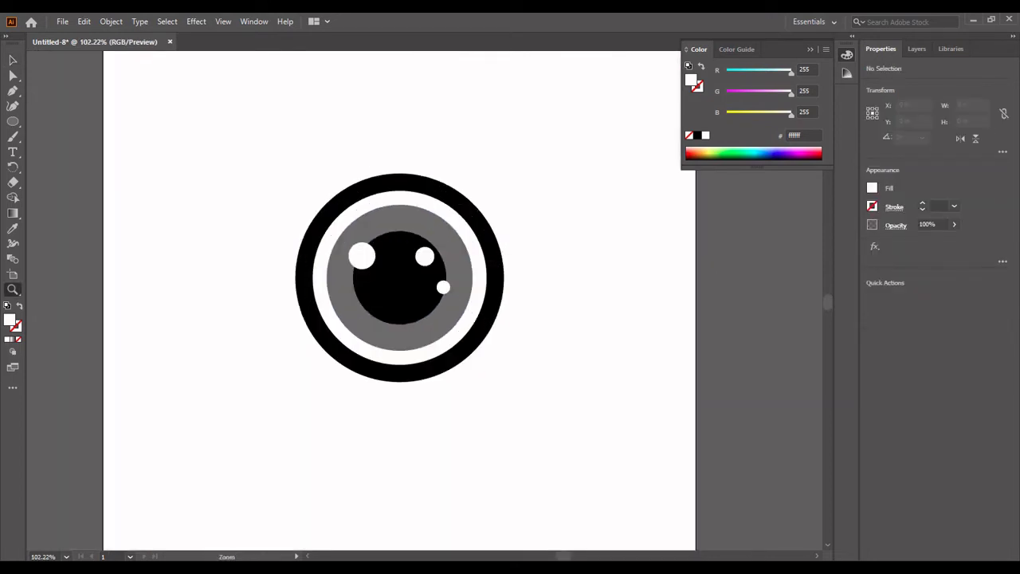
key(v)
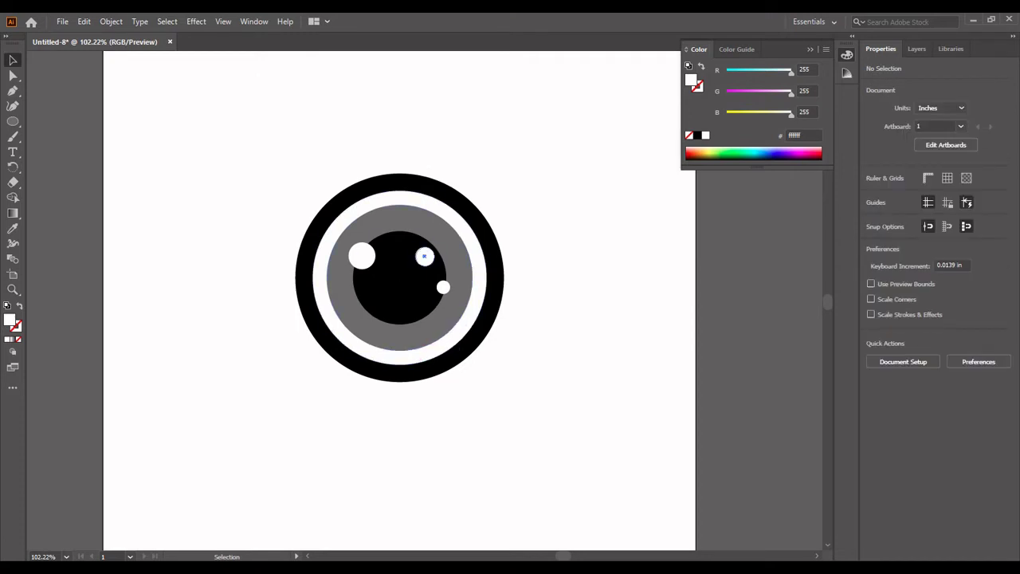
click(424, 255)
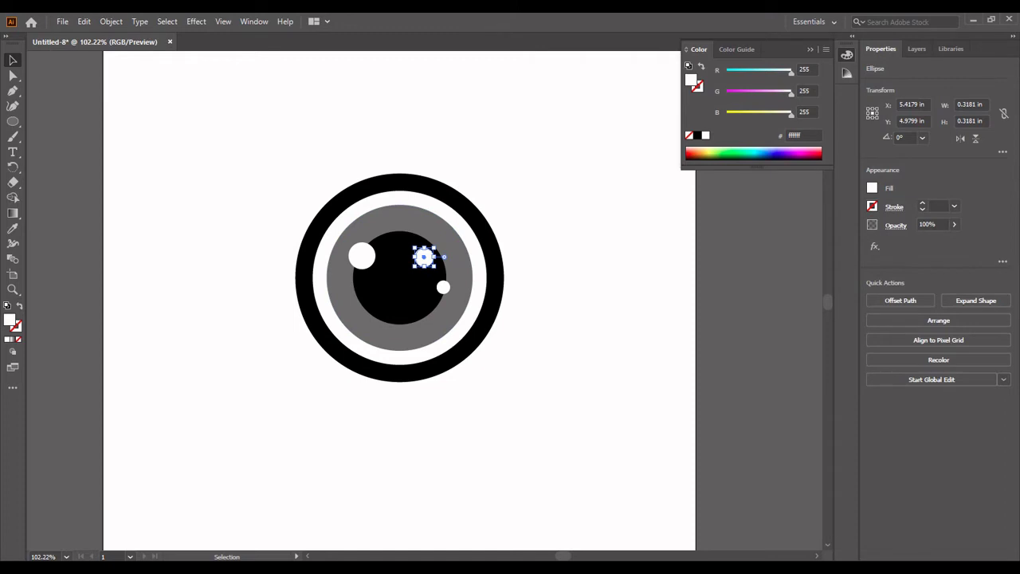
click(362, 255)
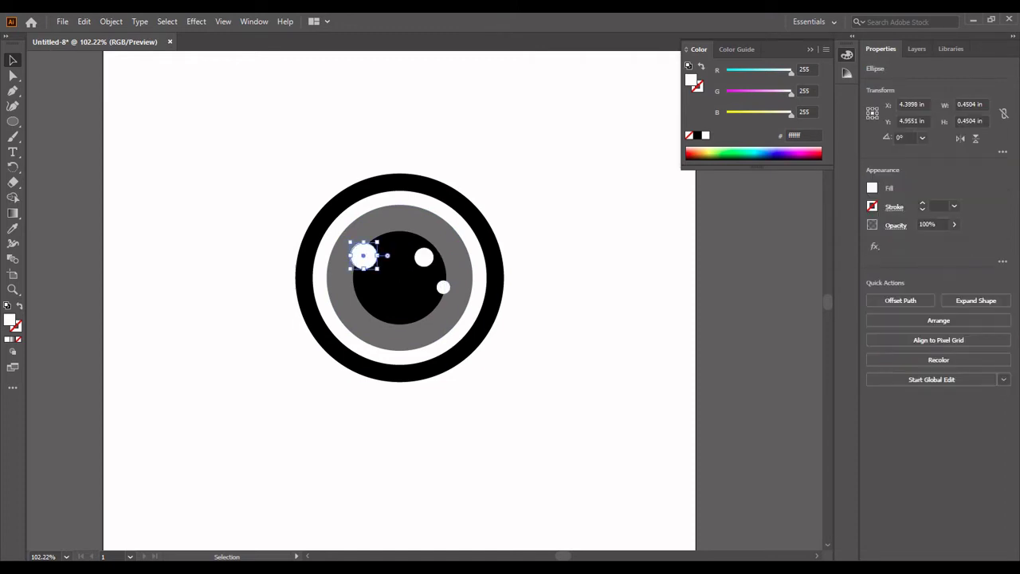
key(ctrl+shift+a)
- Group all the eye parts and scale the group down from its corner
drag(524, 157, 239, 440)
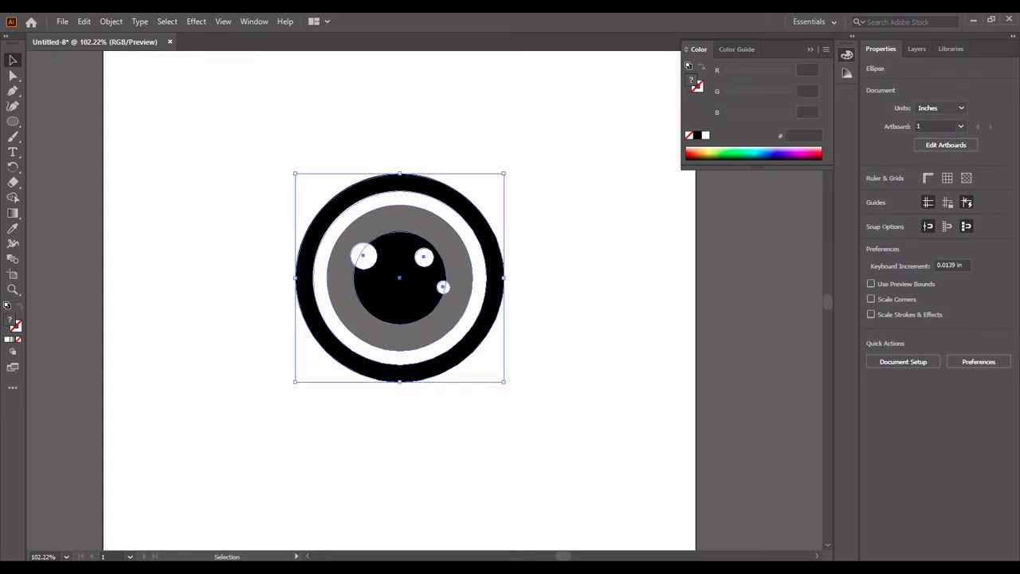
right_click(445, 50)
click(477, 128)
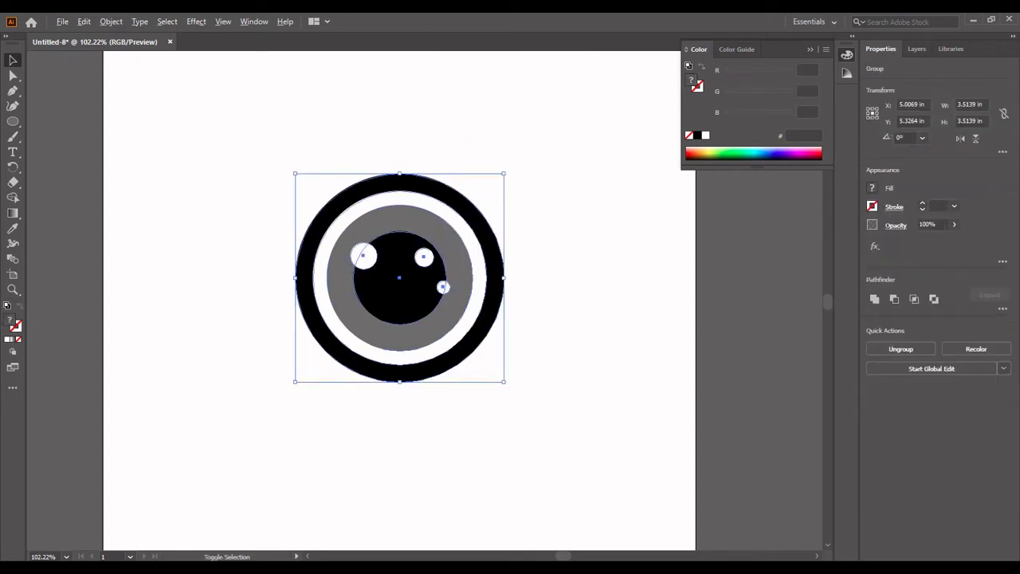
drag(504, 173, 465, 214)
key(ctrl+shift+a)
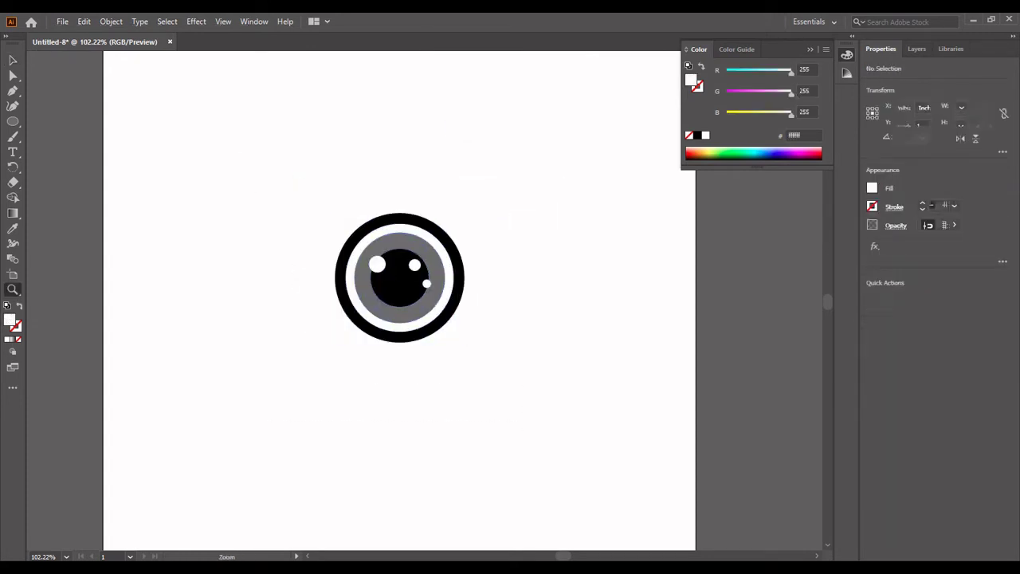
key(ctrl+minus)
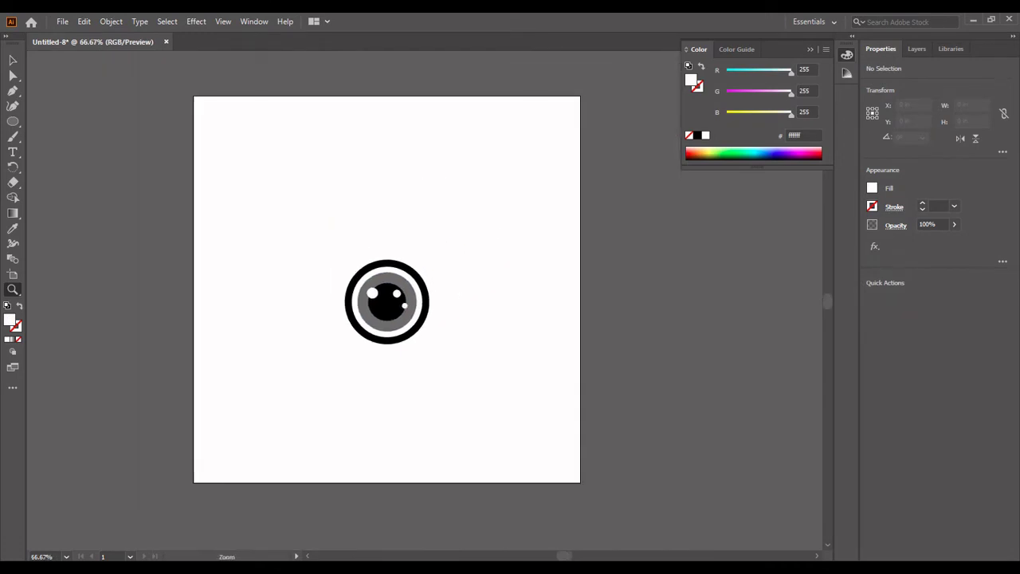
drag(383, 421, 430, 421)
- Ungroup the eye and settle the smallest highlight just inside the pupil
key(v)
click(430, 248)
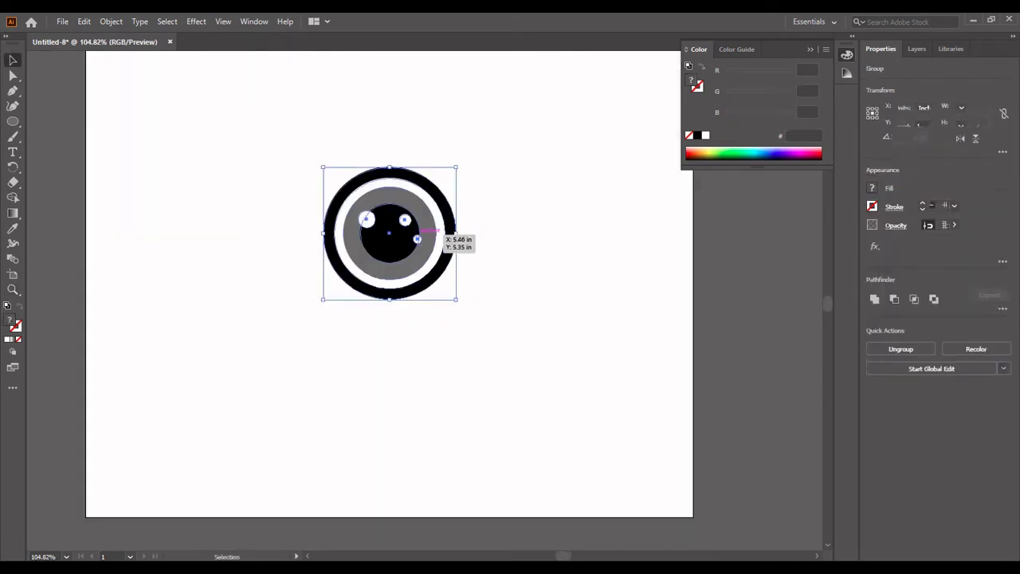
right_click(431, 253)
click(466, 361)
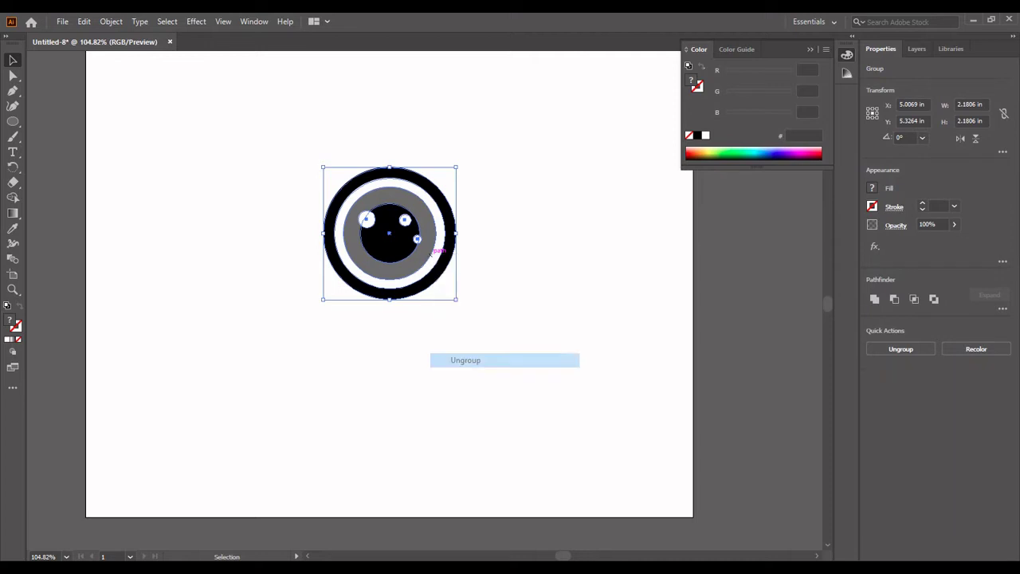
key(ctrl+shift+a)
drag(417, 240, 416, 242)
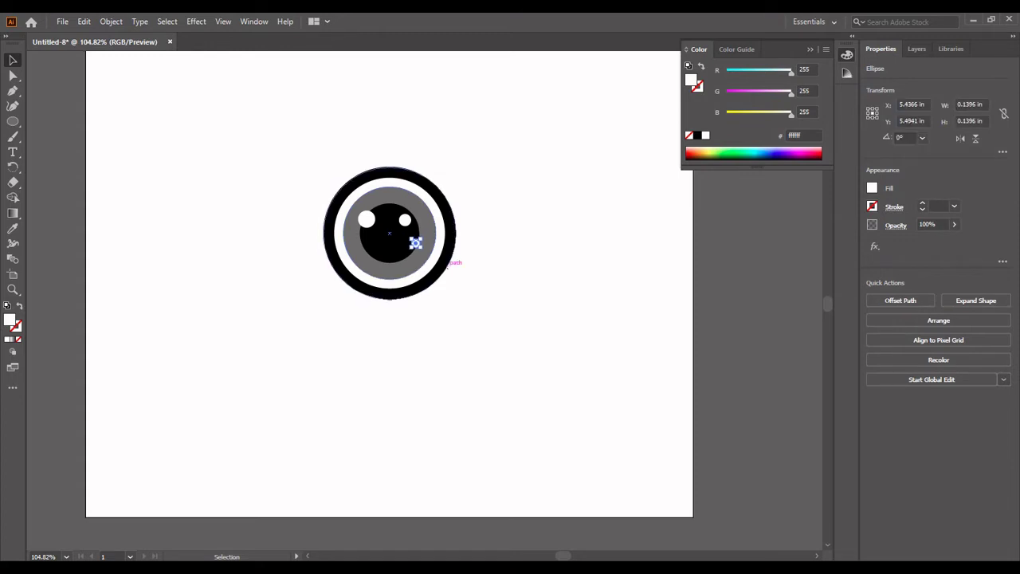
key(ctrl+shift+a)
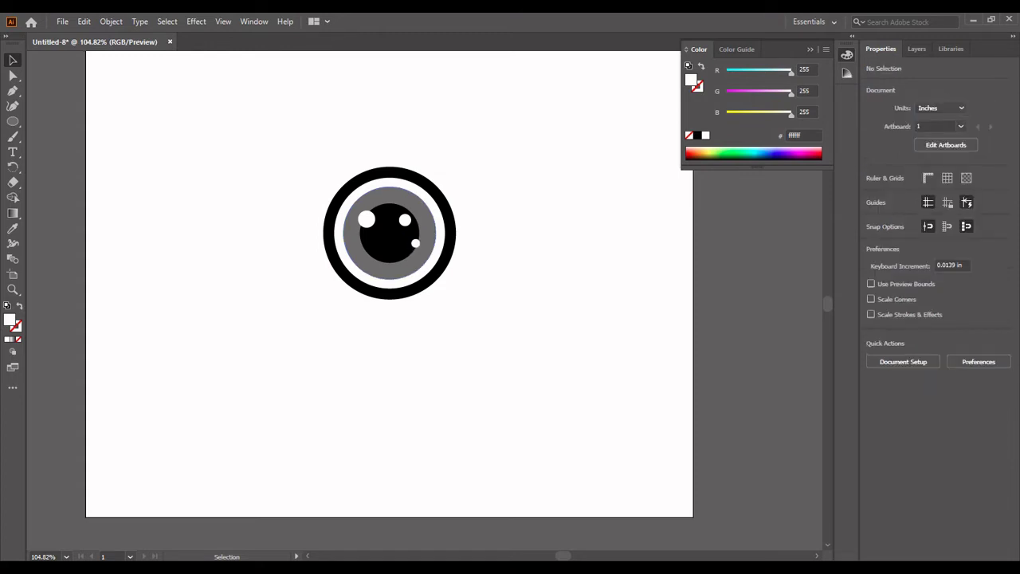
drag(415, 241, 414, 245)
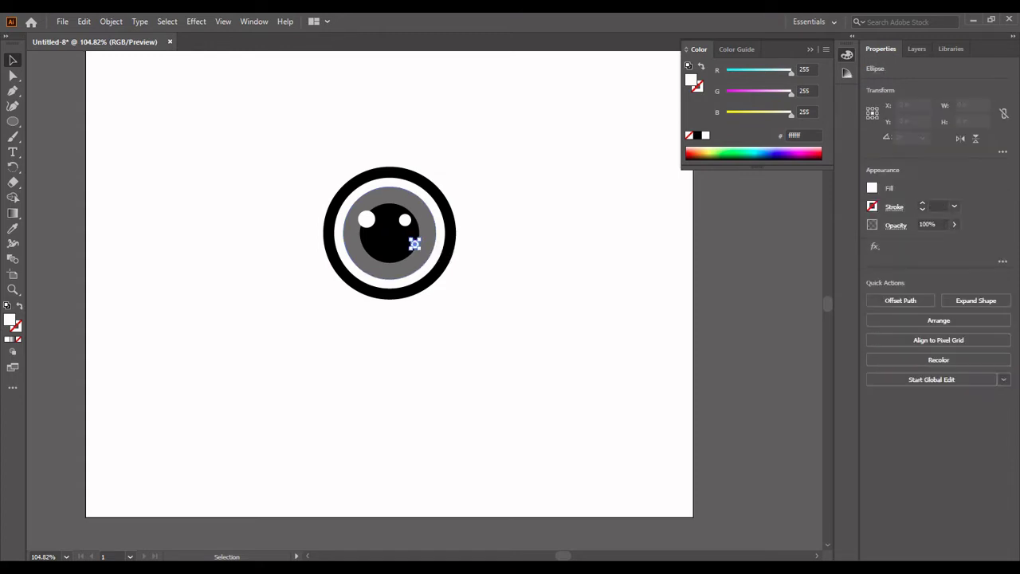
key(ctrl+shift+a)
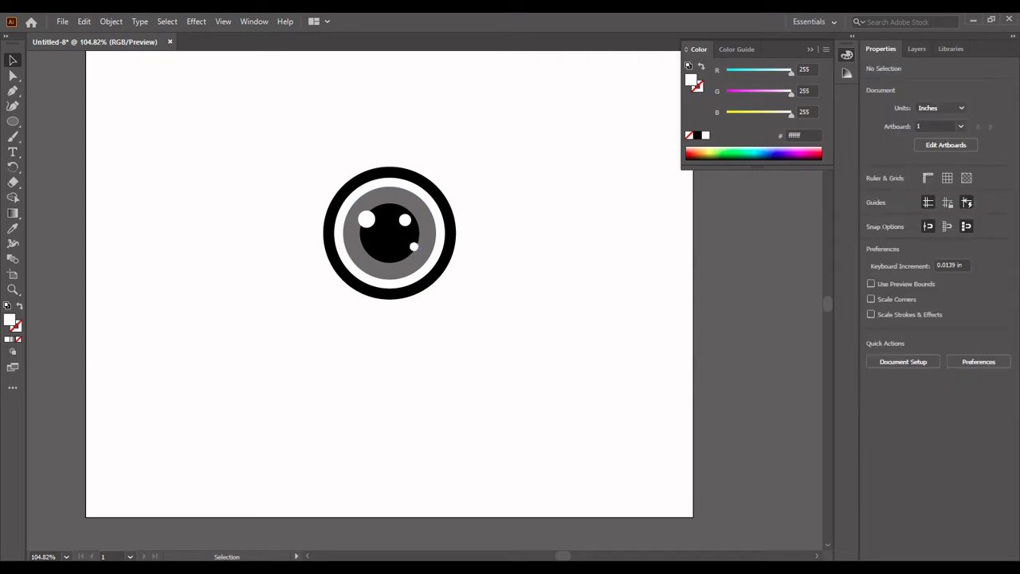
drag(414, 246, 415, 244)
key(ctrl+shift+a)
- Regroup all the eye circles into a single 2.1806 in object
drag(278, 139, 495, 363)
right_click(410, 255)
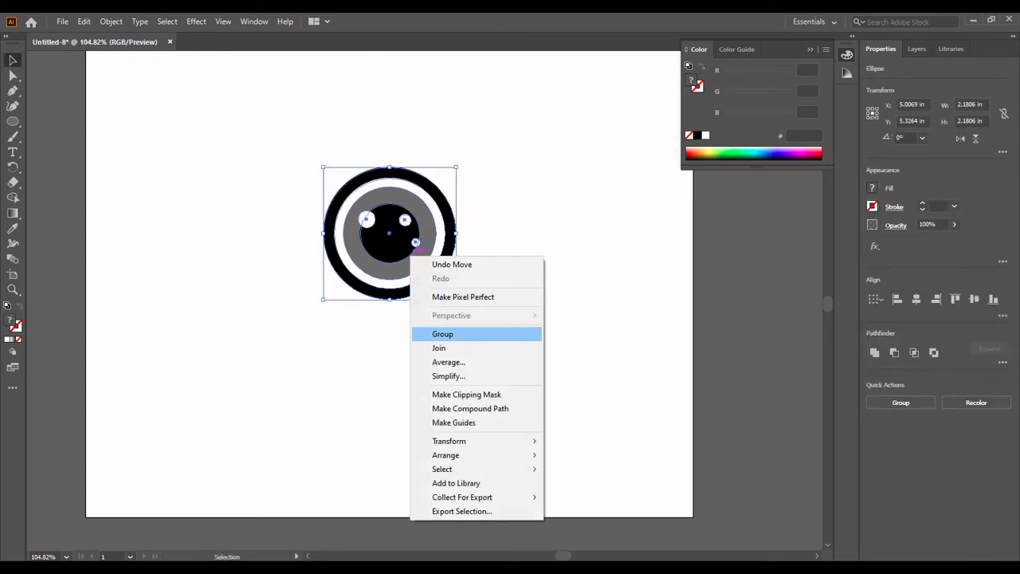
click(443, 334)
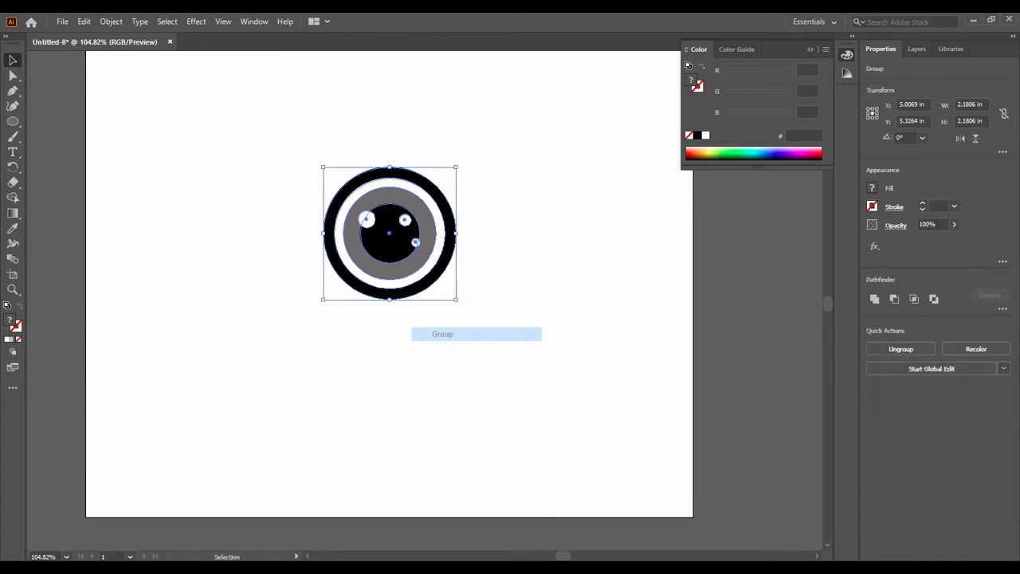
click(239, 359)
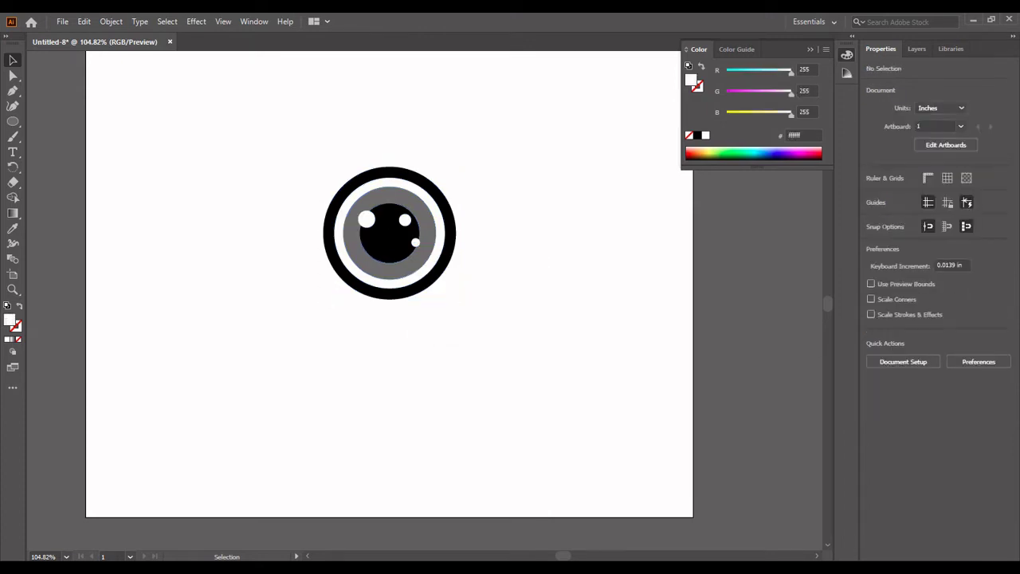
click(13, 121)
click(76, 121)
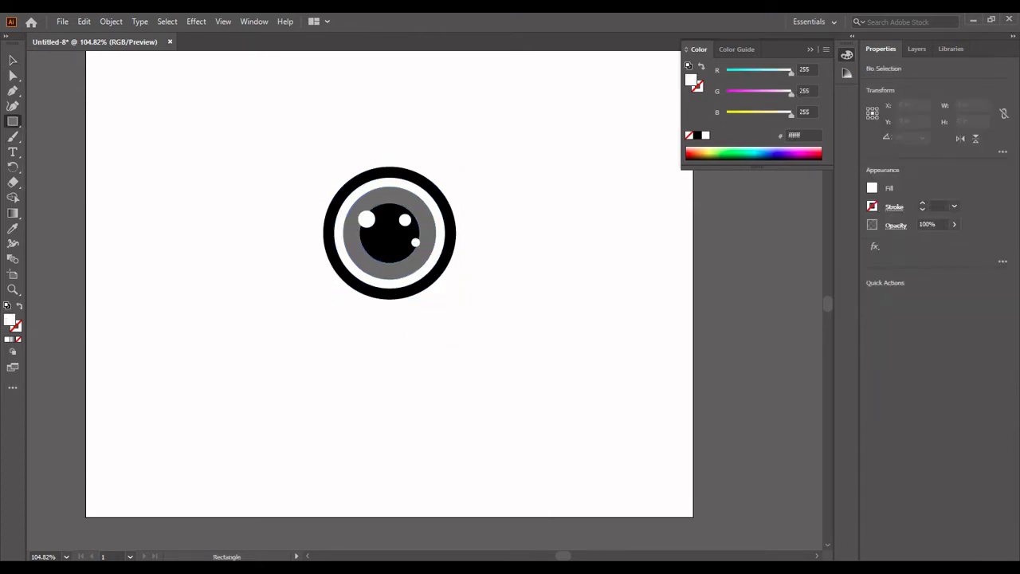
- Draw a tall rectangle over the eye, fill it orange F4B719 and send it behind the eye
drag(314, 116, 470, 431)
key(v)
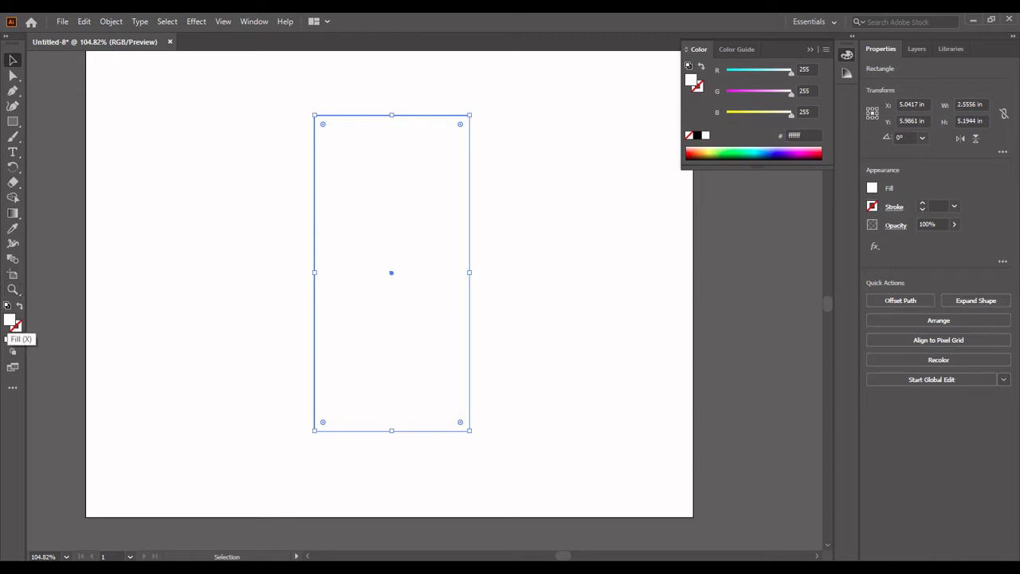
double_click(10, 321)
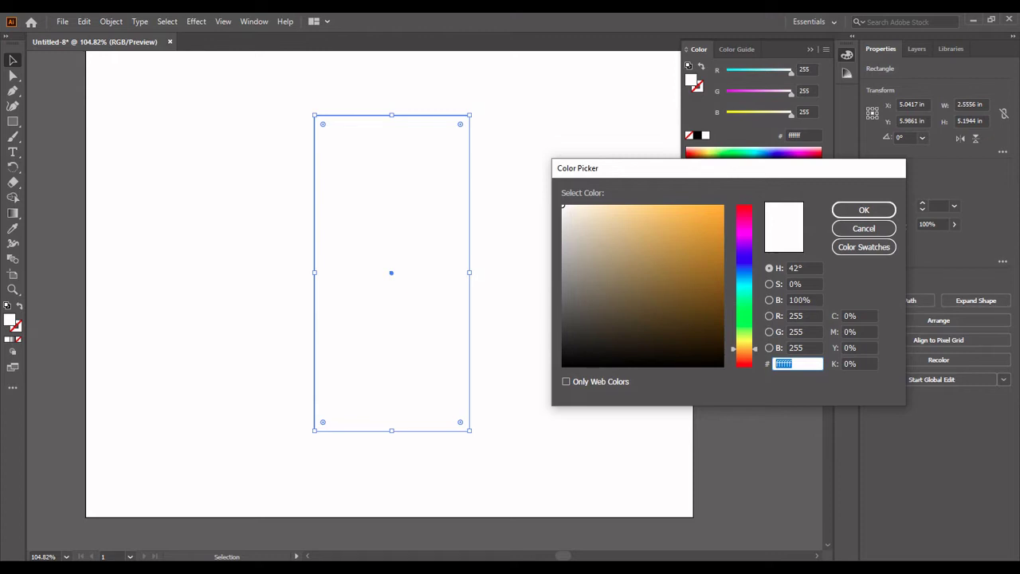
text(F4b719)
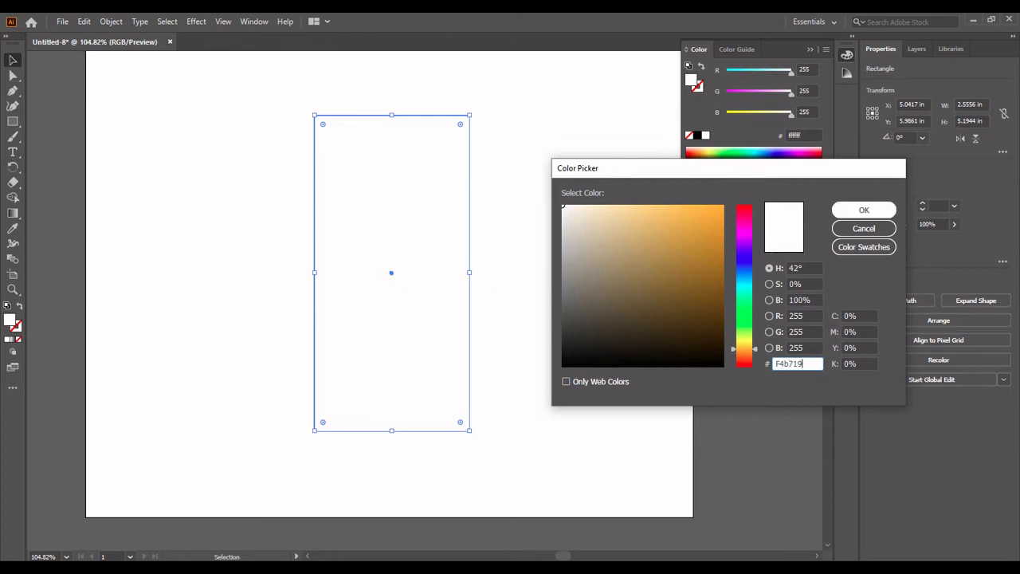
click(864, 209)
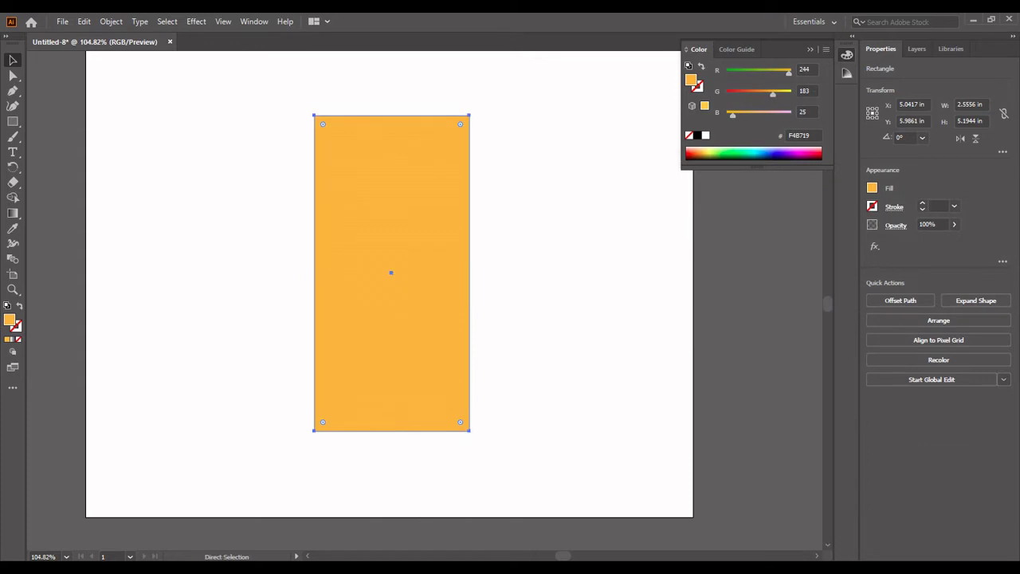
key(ctrl+shift+bracketleft)
- Position the orange rectangle at 5 in horizontally and raise its bottom edge slightly
drag(441, 327, 434, 327)
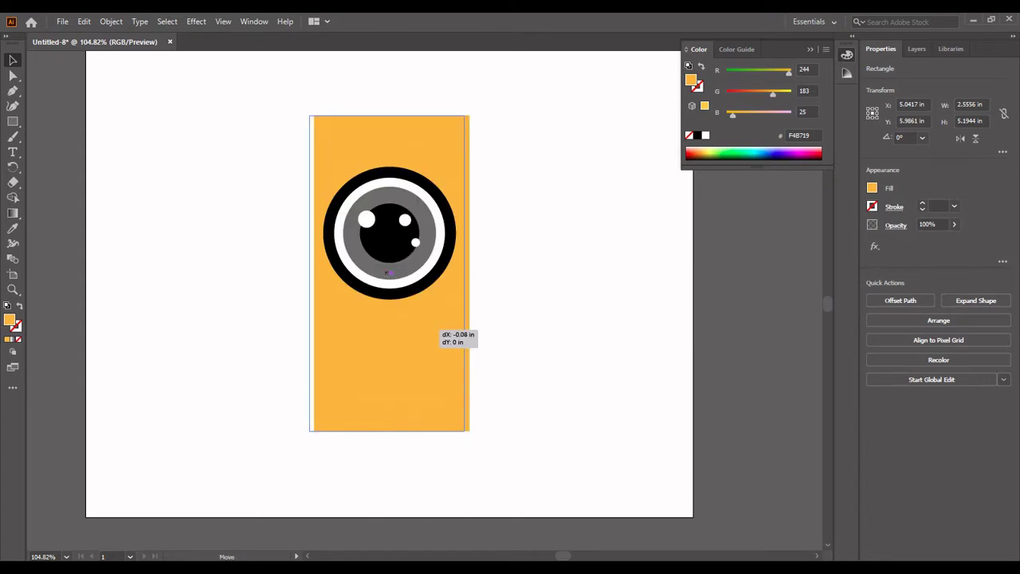
text(5)
key(Return)
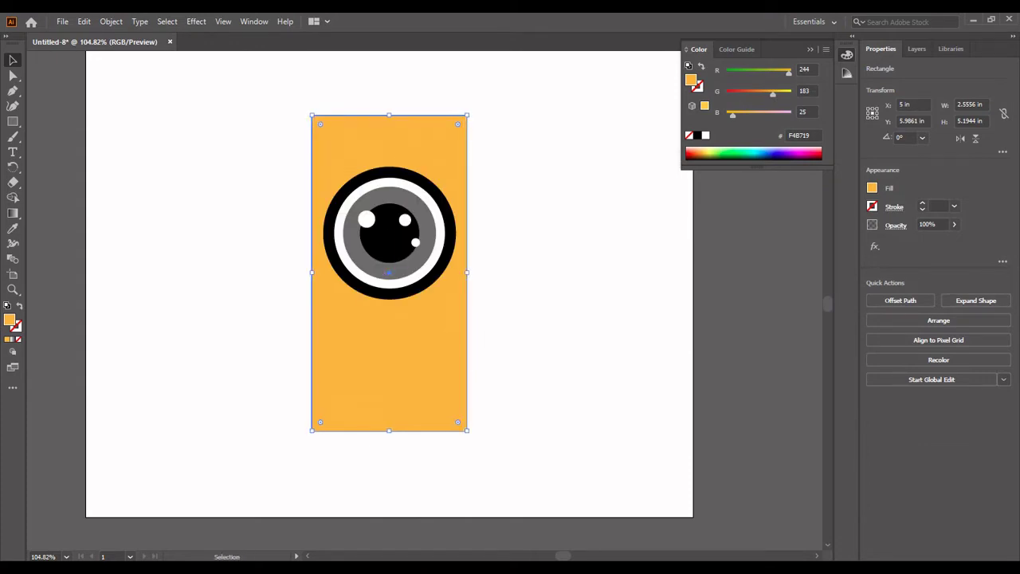
key(Right)
key(ctrl+shift+a)
key(ctrl+z)
drag(389, 430, 389, 427)
key(ctrl+shift+a)
- Lower the orange rectangle's top edge so its height becomes about 4.93 in
key(z)
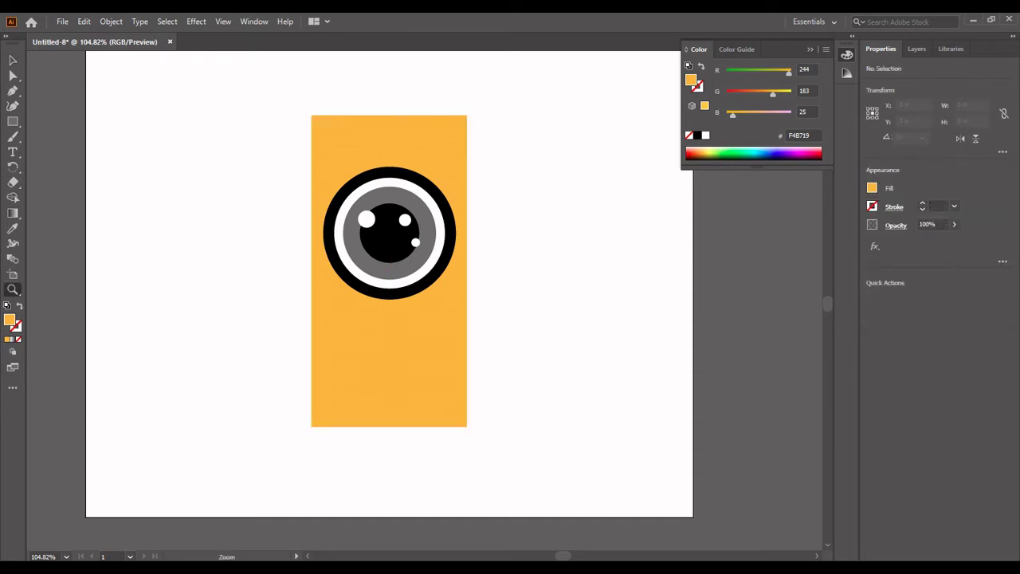
key(ctrl+minus)
key(ctrl+minus)
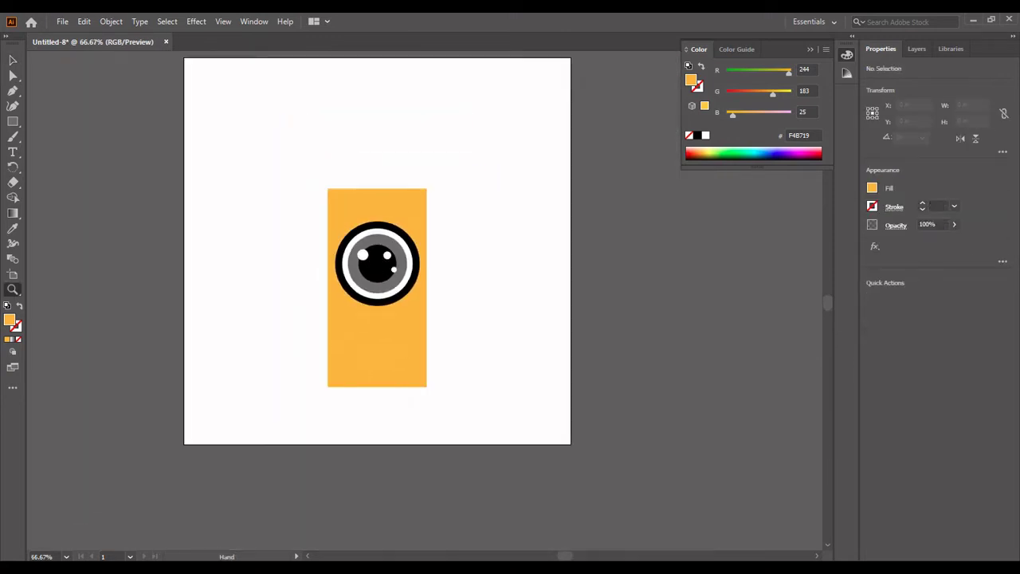
drag(268, 126, 538, 456)
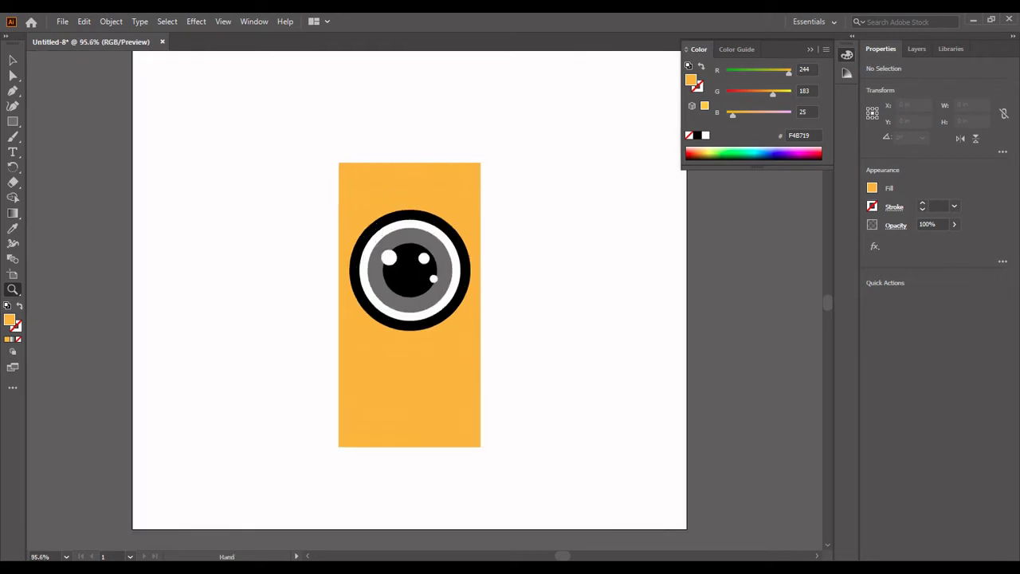
drag(399, 359, 406, 366)
key(v)
click(415, 390)
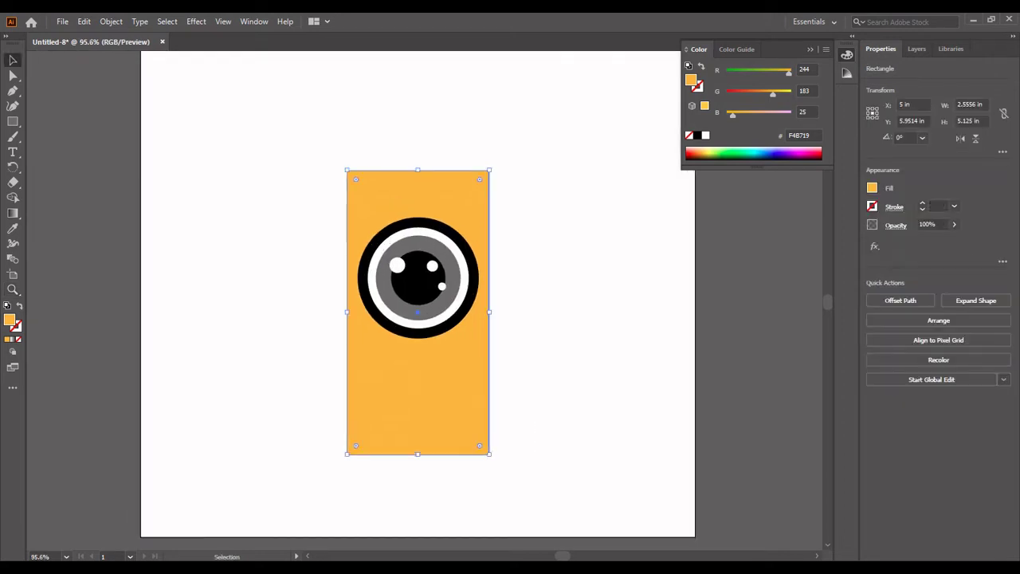
drag(418, 170, 418, 181)
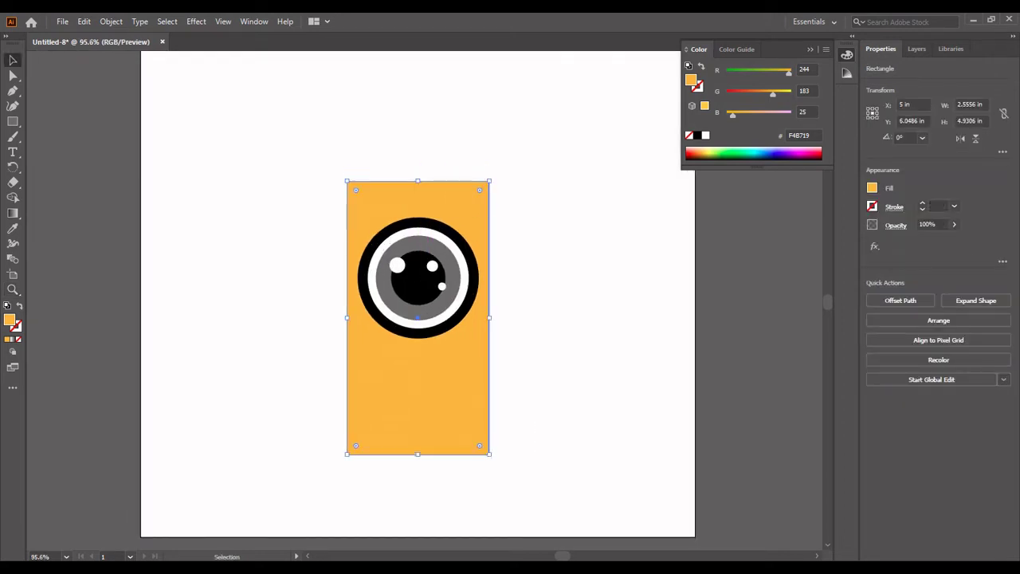
drag(546, 406, 268, 175)
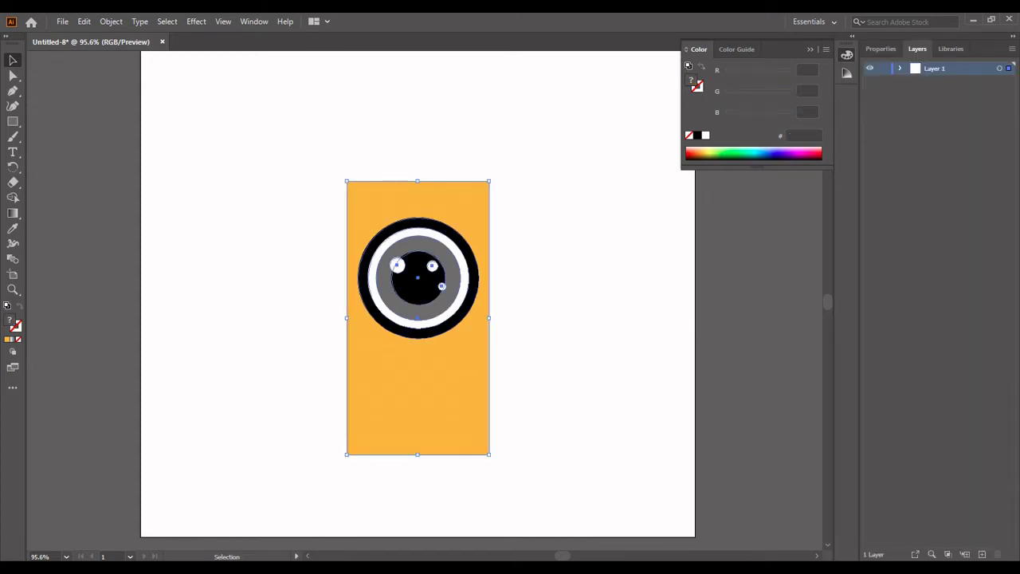
- Lock the eye <Group> and the orange <Rectangle> in Layer 1 via the Layers panel
click(918, 48)
click(900, 68)
click(883, 82)
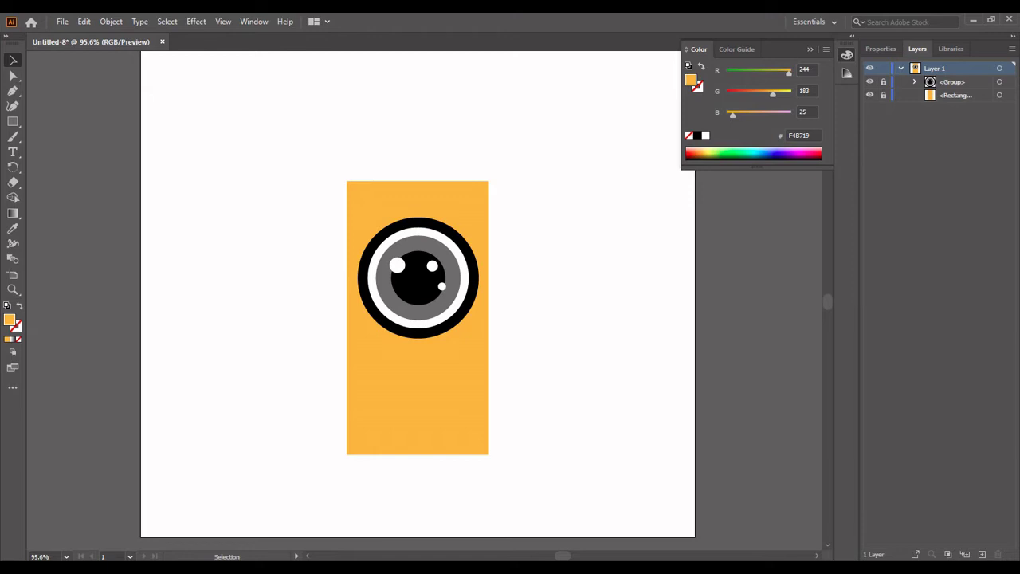
click(13, 121)
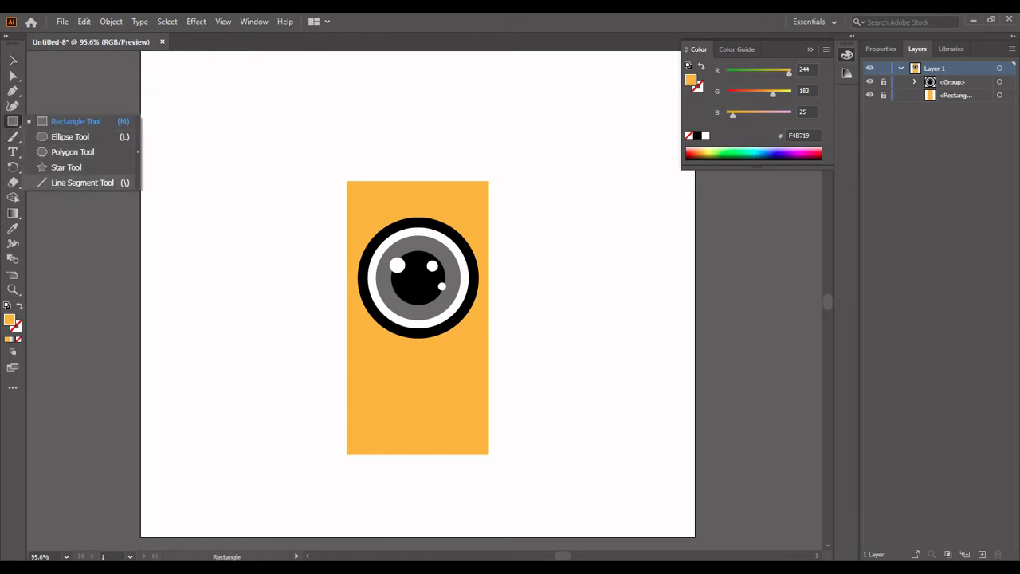
- Draw a diagonal line left of the orange rectangle with a 3 pt stroke
click(82, 183)
mouse_move(336, 163)
mouse_down()
mouse_move(265, 312)
mouse_move(244, 319)
mouse_up()
key(v)
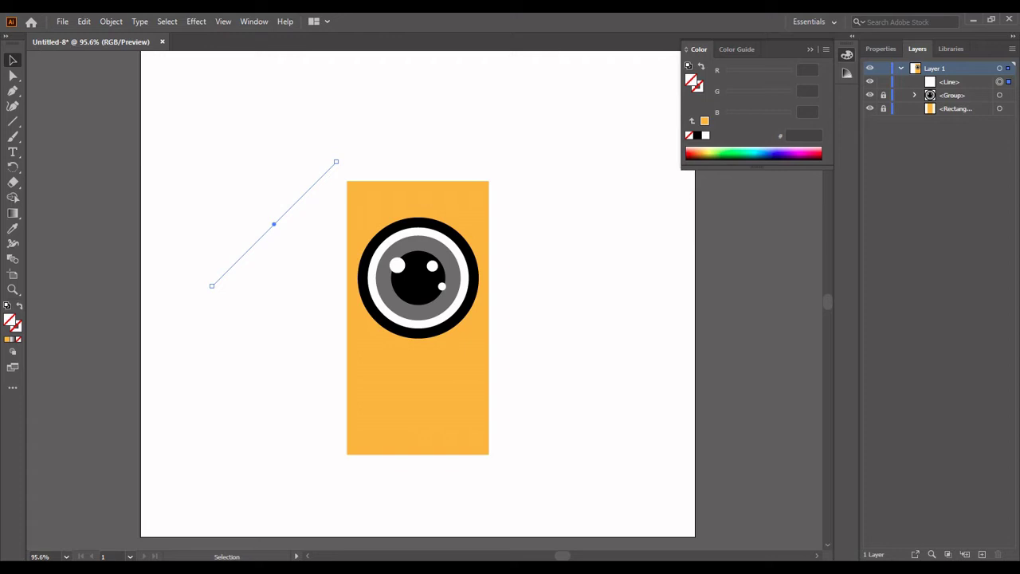
click(880, 48)
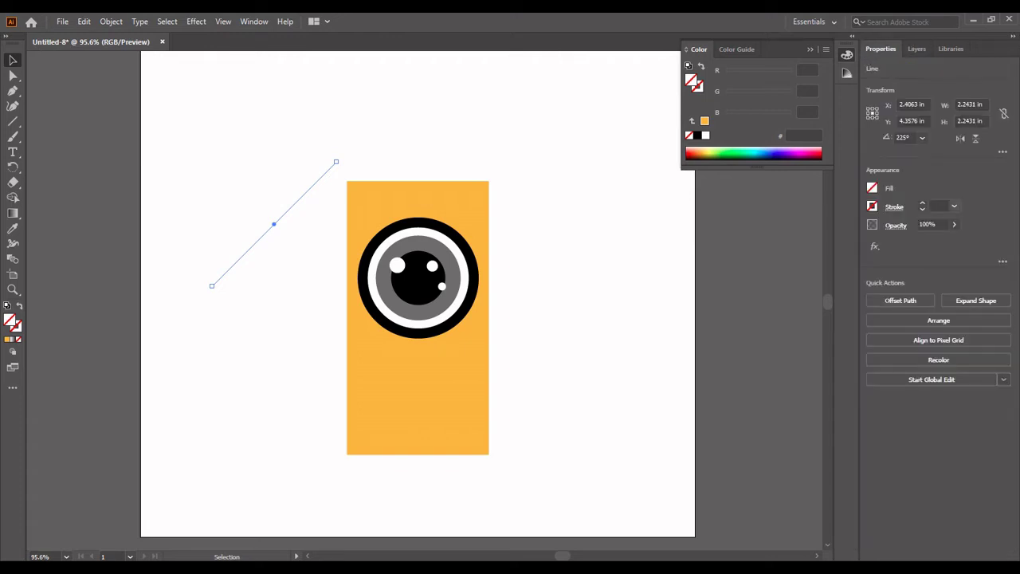
click(954, 206)
click(969, 288)
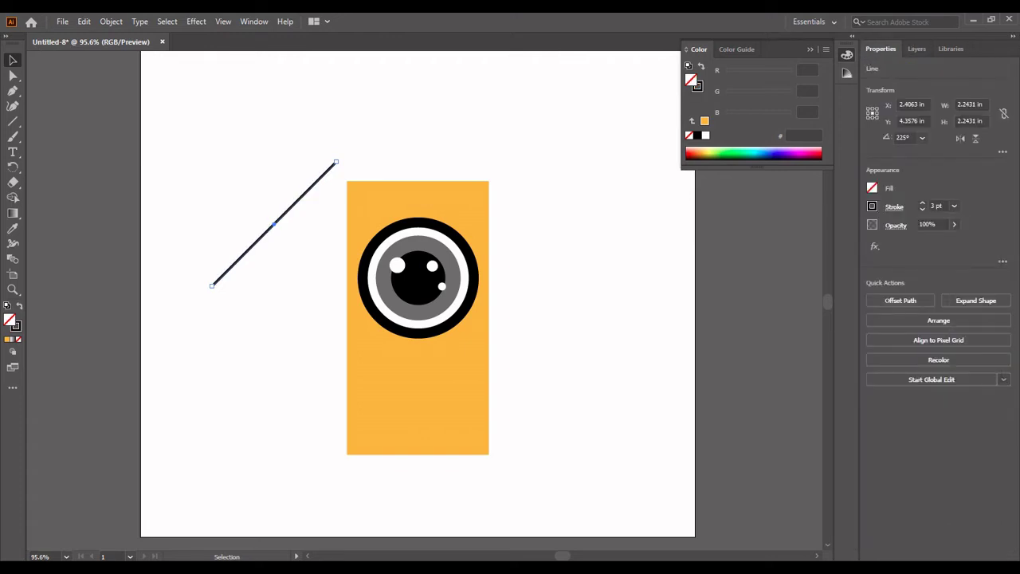
- Paste two copies of the diagonal line and place them parallel beside the original
click(287, 216)
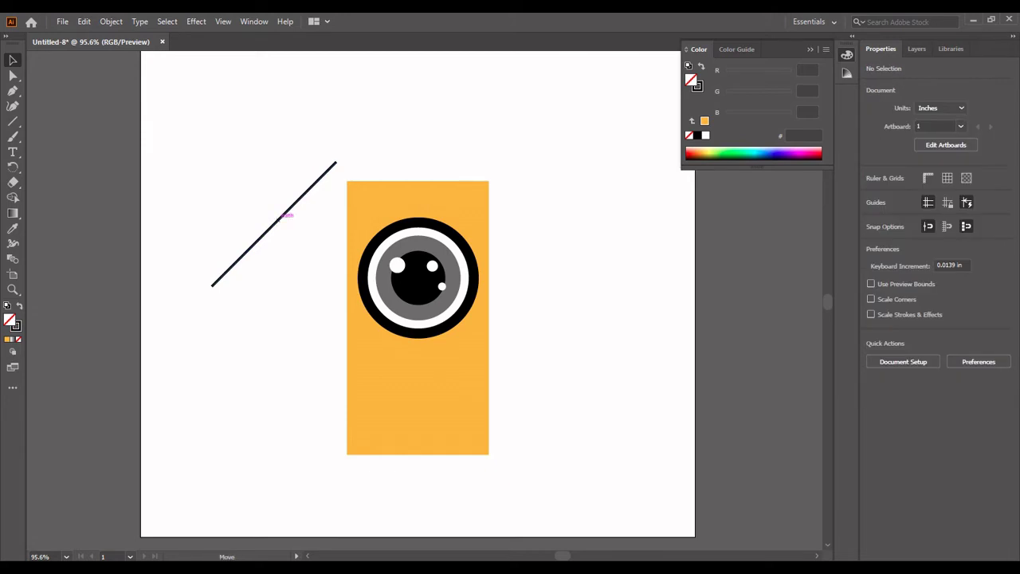
drag(274, 224, 256, 207)
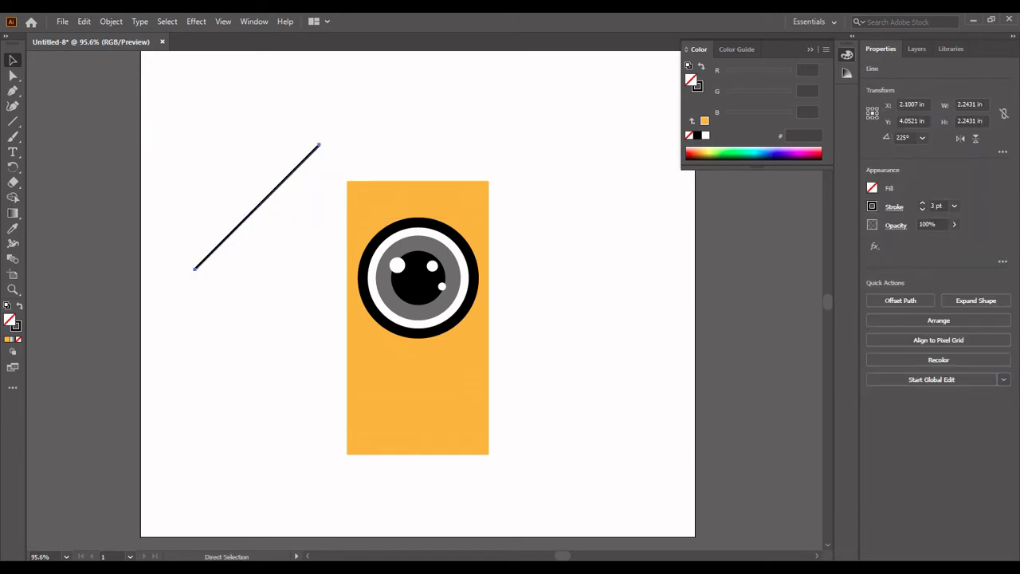
key(ctrl+c)
key(ctrl+v)
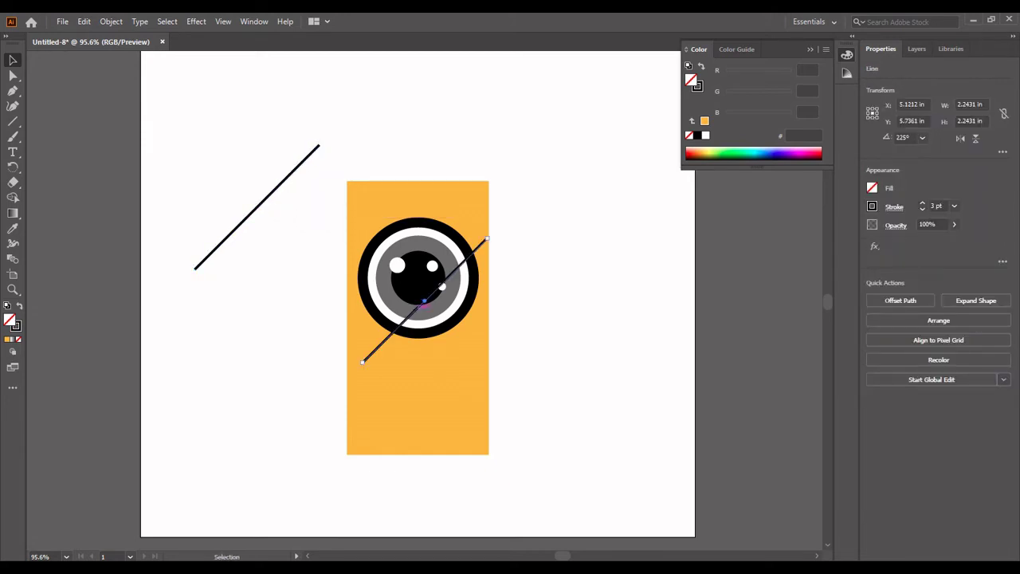
drag(422, 301, 269, 219)
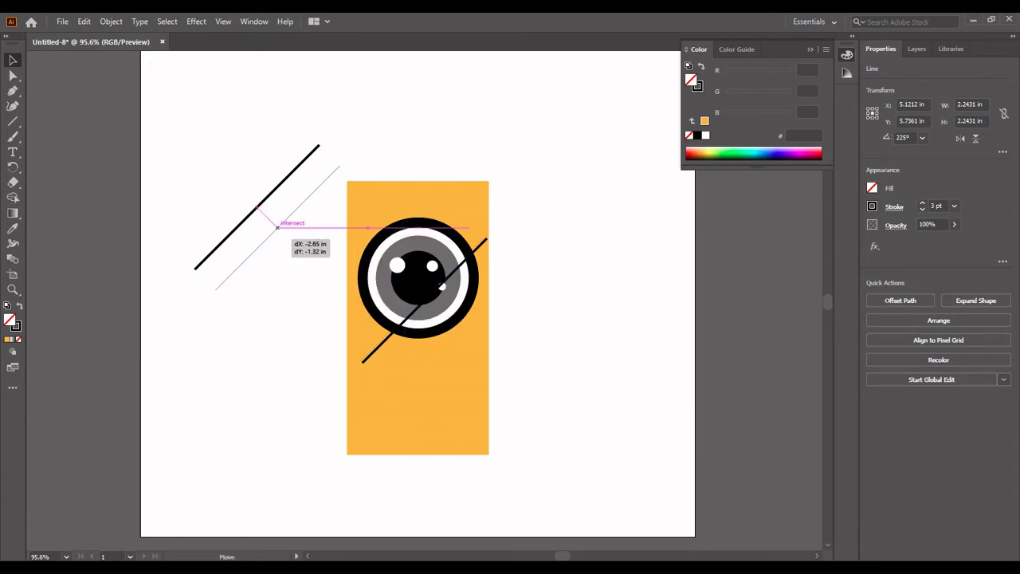
drag(269, 218, 265, 214)
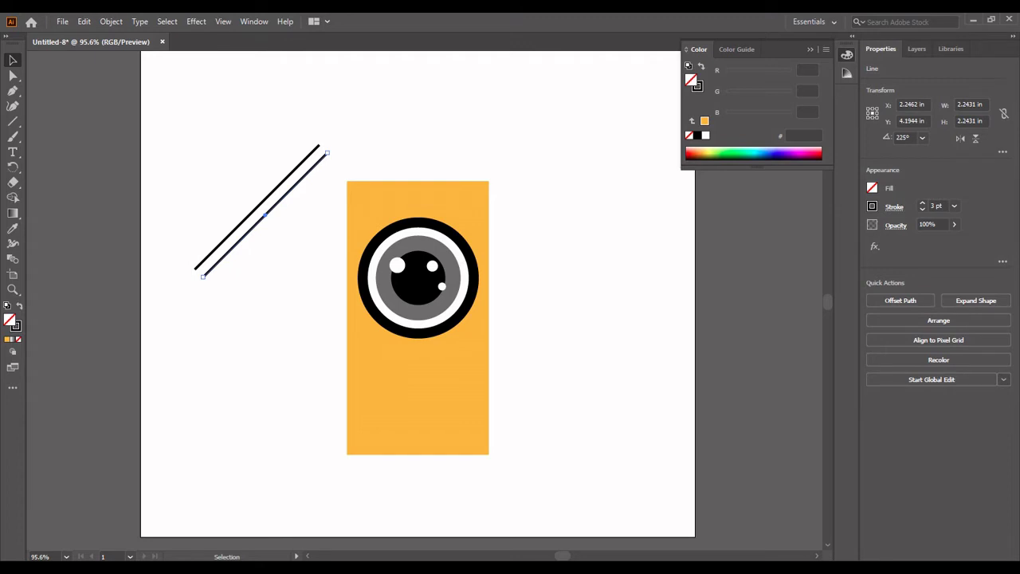
key(ctrl+v)
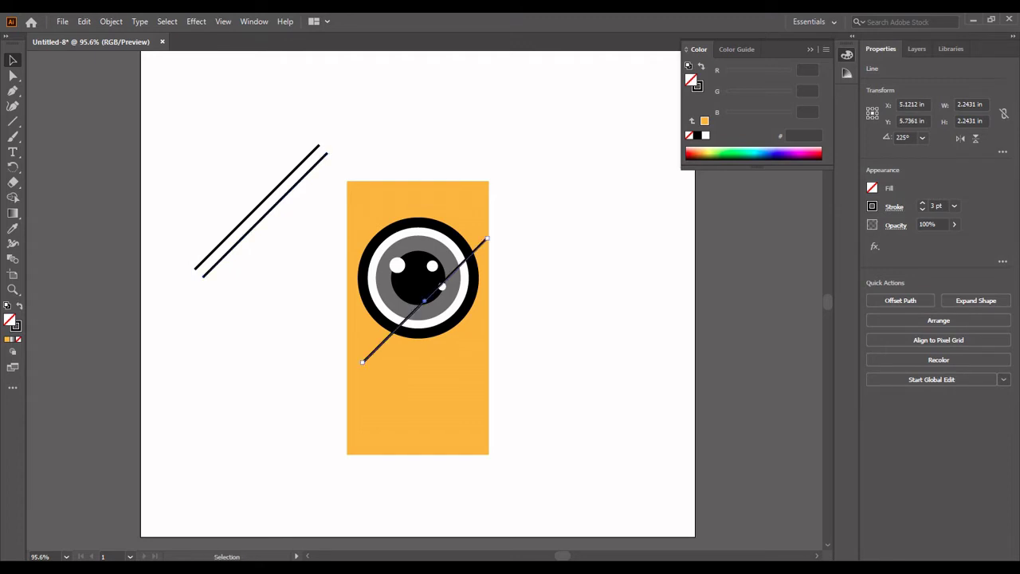
mouse_move(425, 302)
mouse_down()
mouse_move(276, 286)
mouse_move(274, 226)
mouse_up()
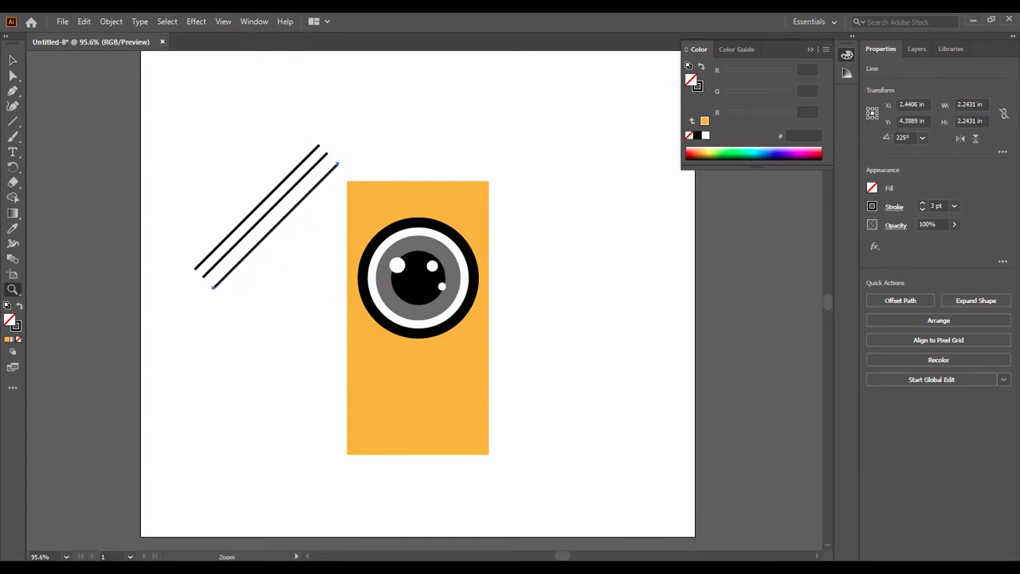
drag(235, 94, 445, 536)
- Add a fourth parallel line, then duplicate the four-line set and align it with the first
drag(495, 350, 394, 337)
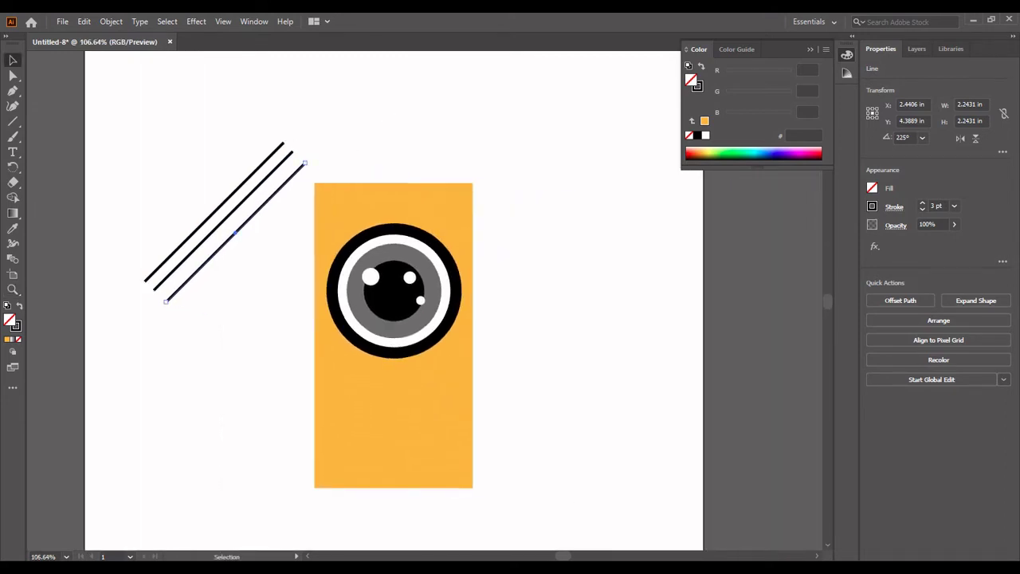
drag(236, 230, 229, 228)
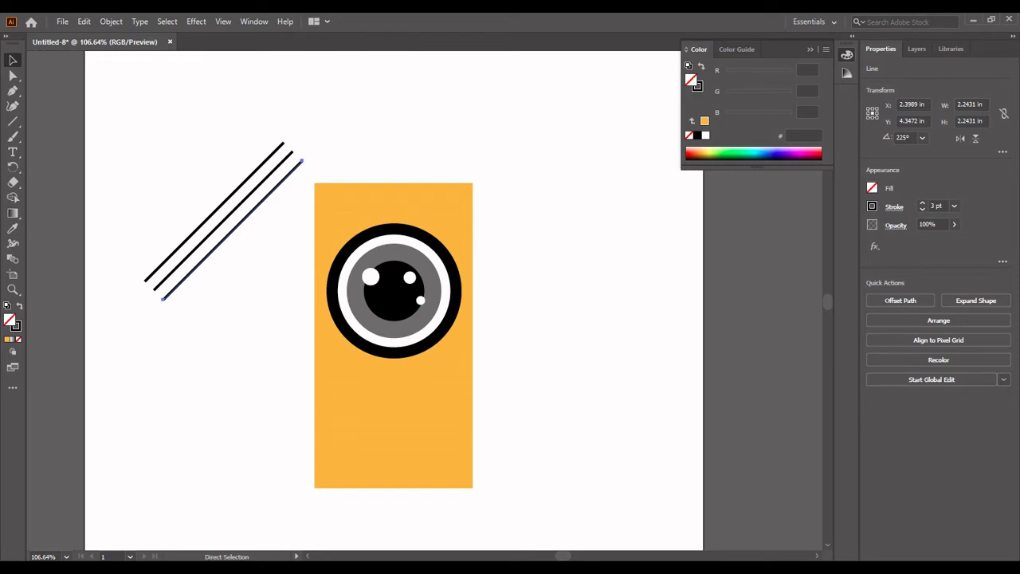
key(ctrl+v)
drag(421, 300, 241, 239)
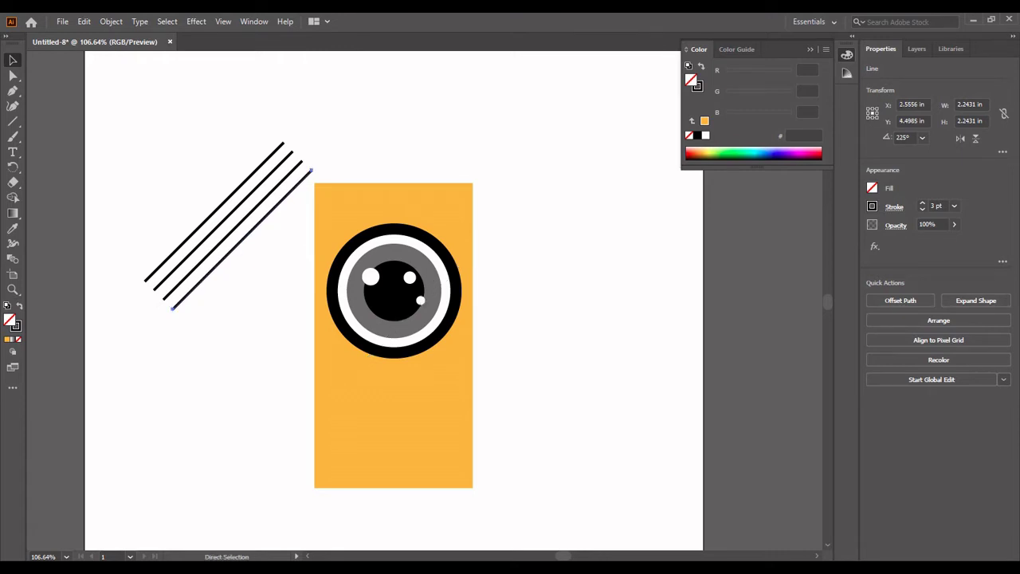
drag(102, 223, 218, 322)
drag(102, 223, 218, 323)
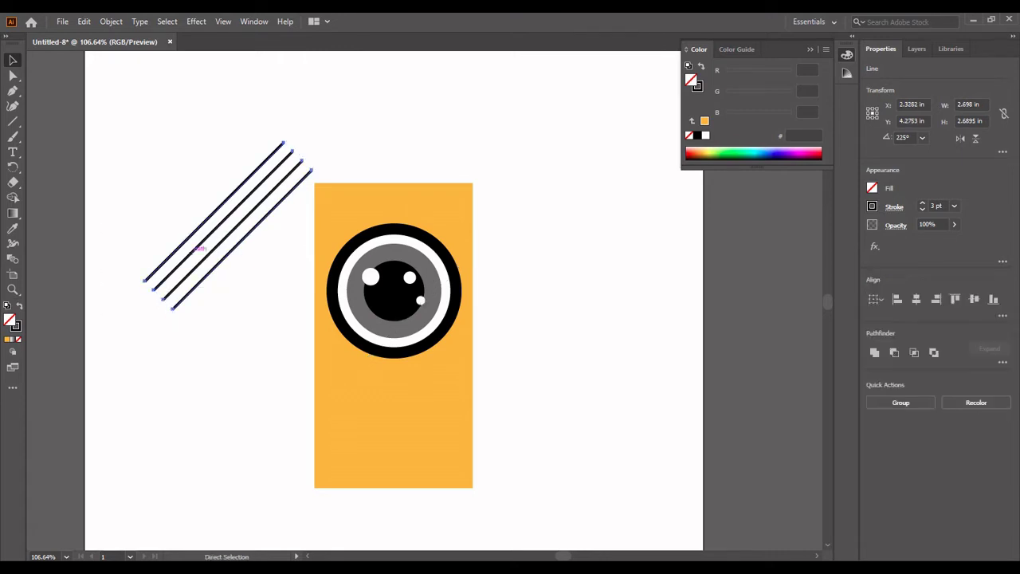
drag(231, 231, 428, 306)
drag(444, 267, 285, 238)
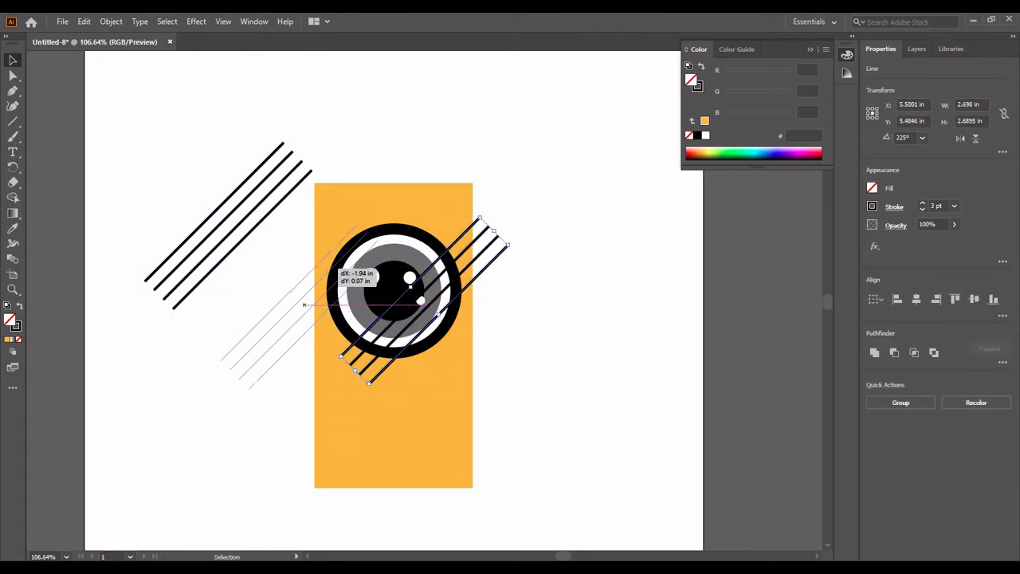
drag(347, 271, 353, 284)
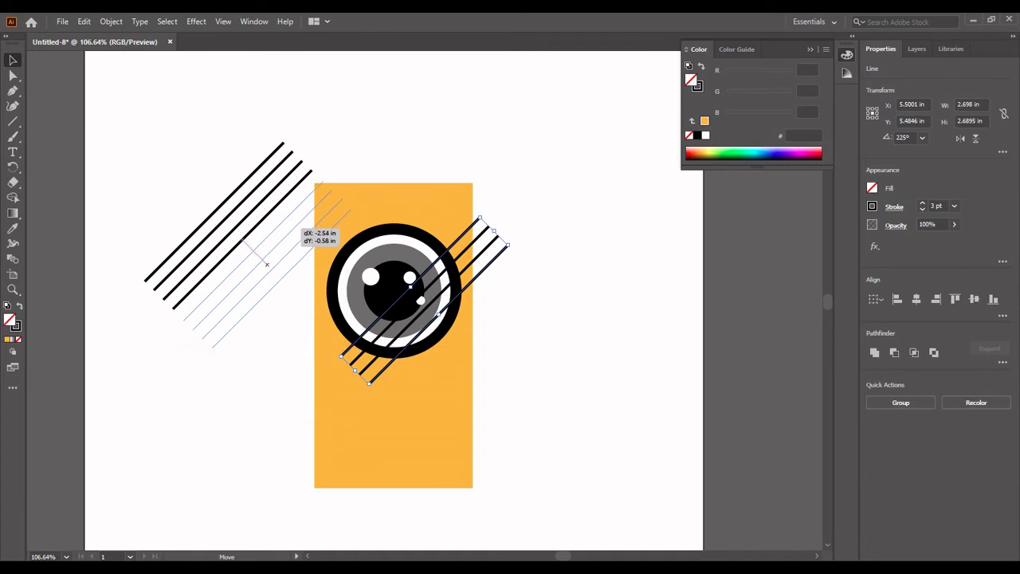
drag(267, 263, 267, 264)
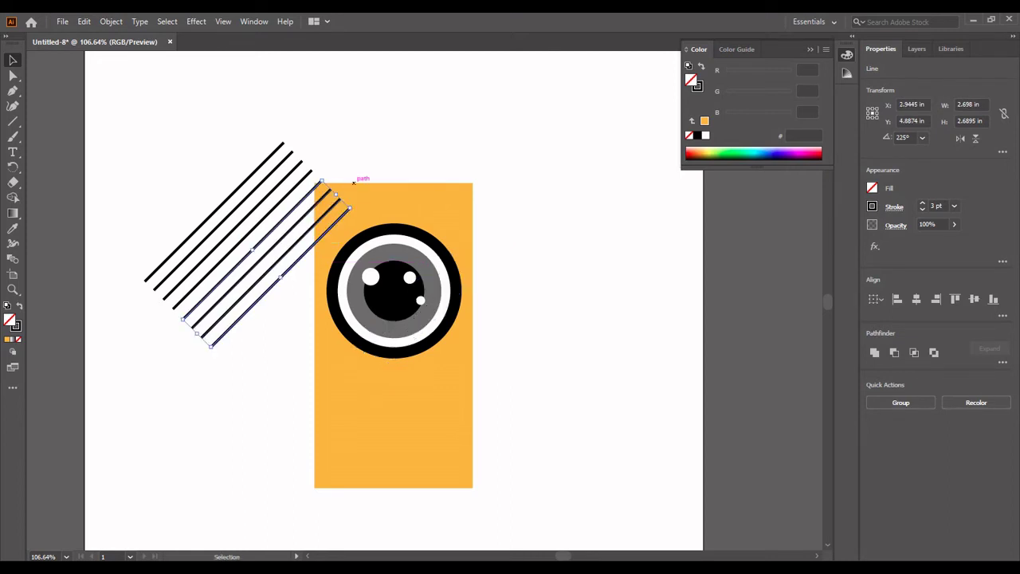
key(Left)
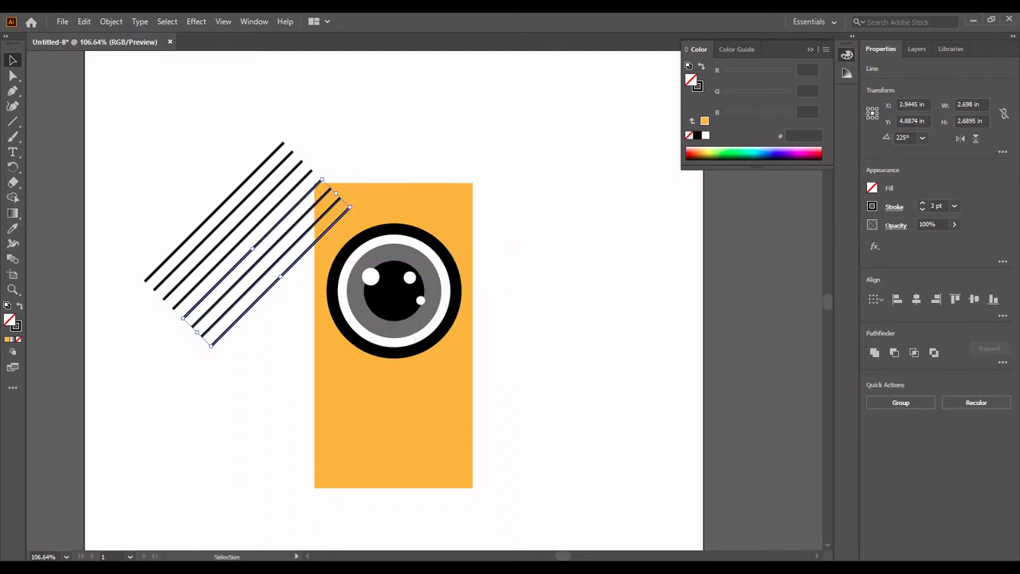
key(Up)
key(ctrl+shift+a)
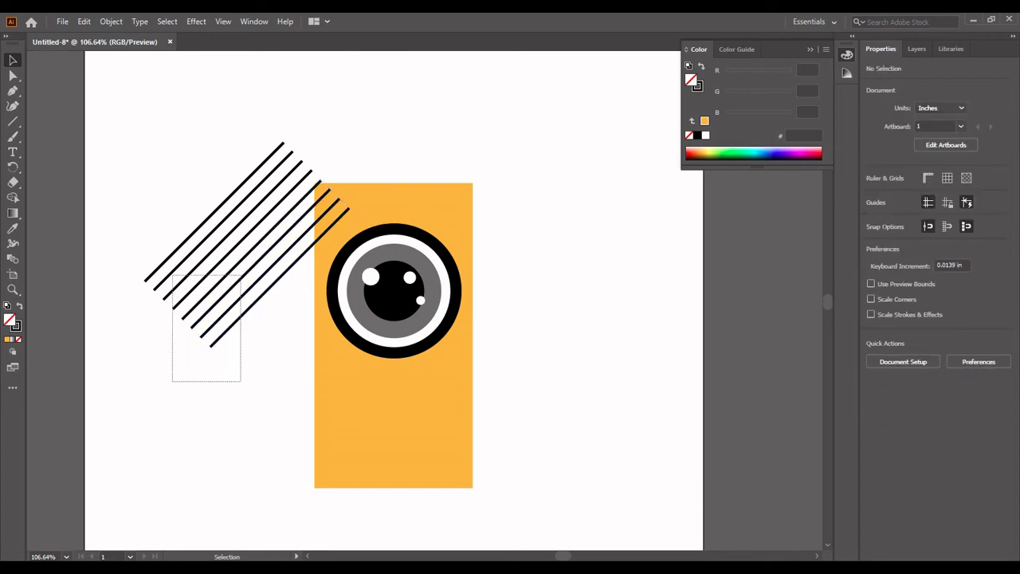
- Duplicate the lower lines to extend the stripes across the eye, then select all stripes
drag(240, 381, 139, 217)
key(ctrl+shift+a)
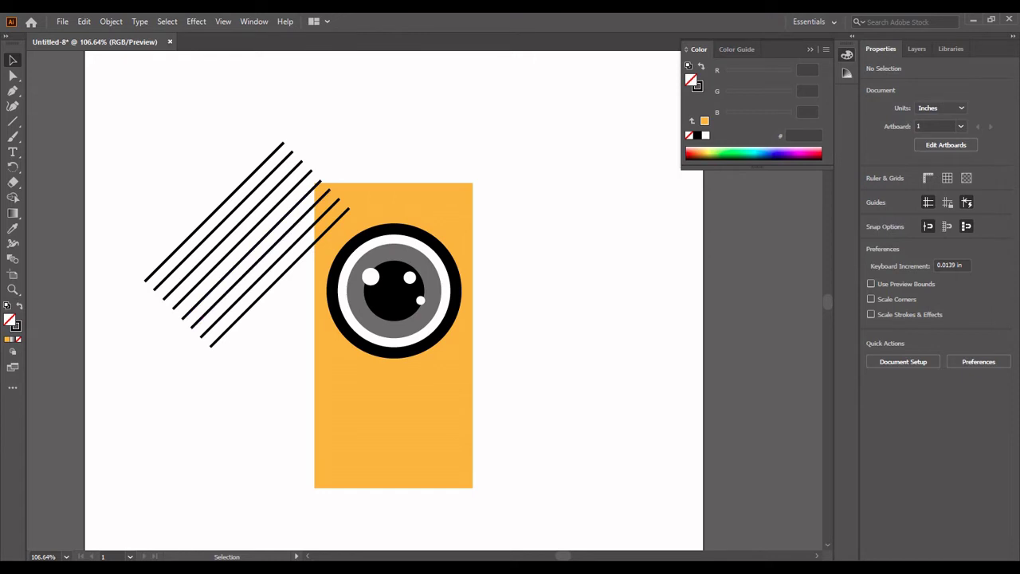
click(221, 334)
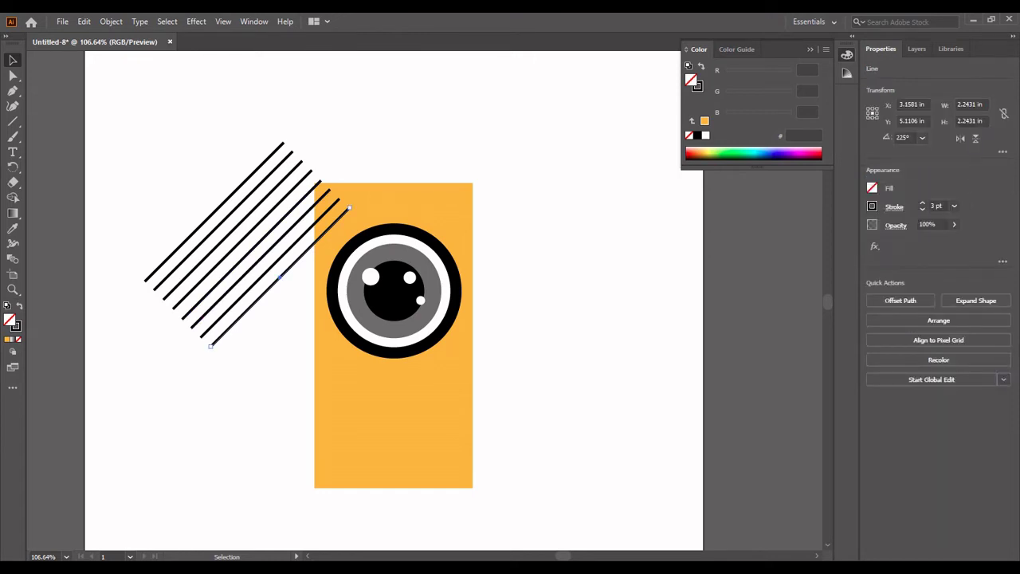
drag(232, 373, 180, 310)
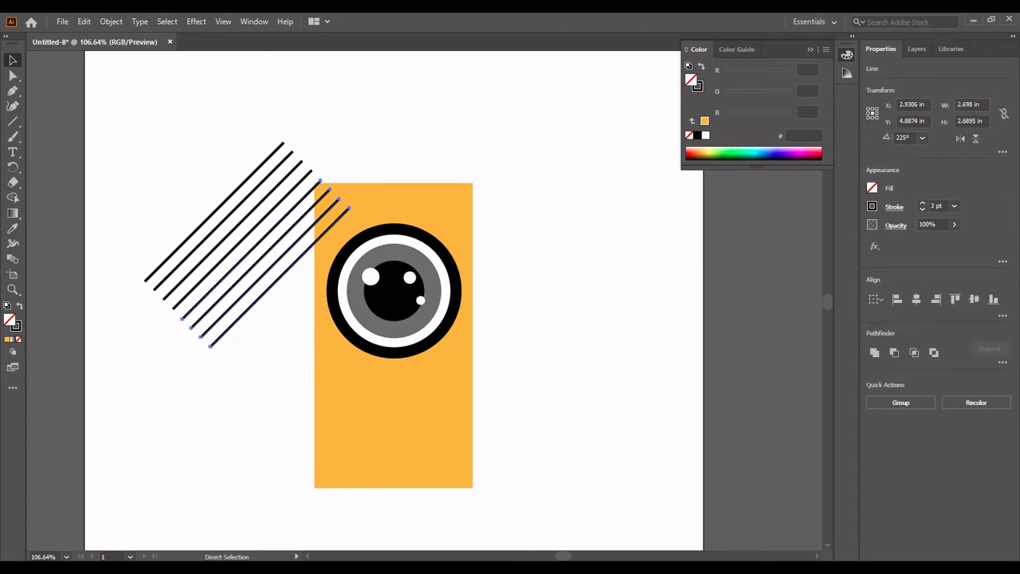
mouse_move(270, 269)
mouse_down()
mouse_move(430, 304)
mouse_move(303, 298)
mouse_up()
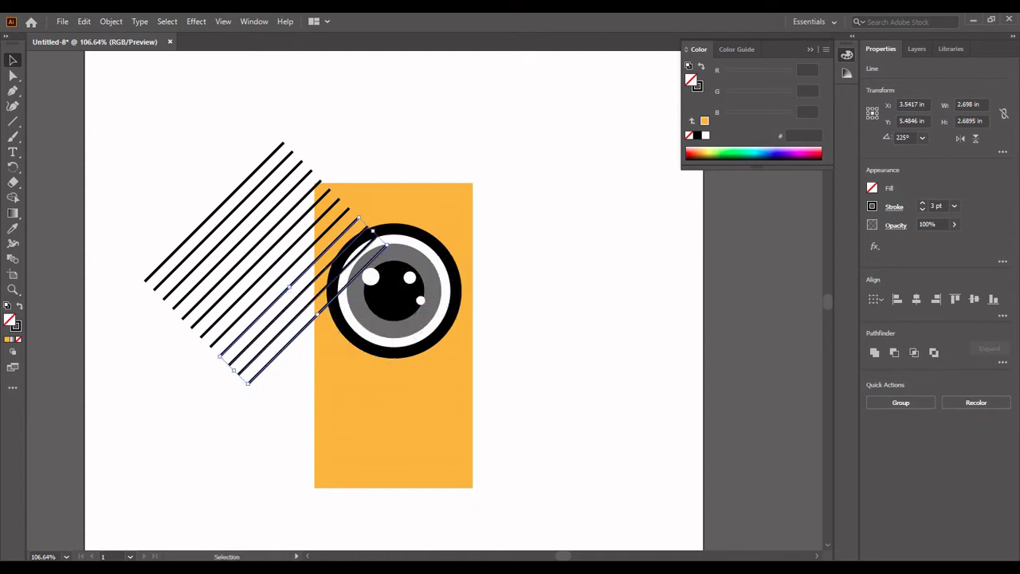
key(ctrl+shift+a)
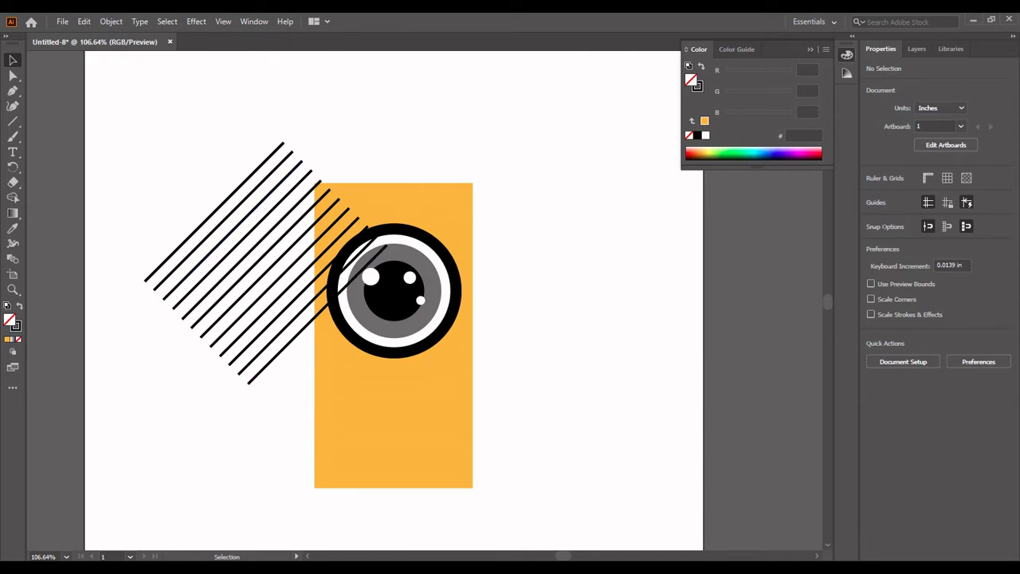
drag(266, 401, 228, 361)
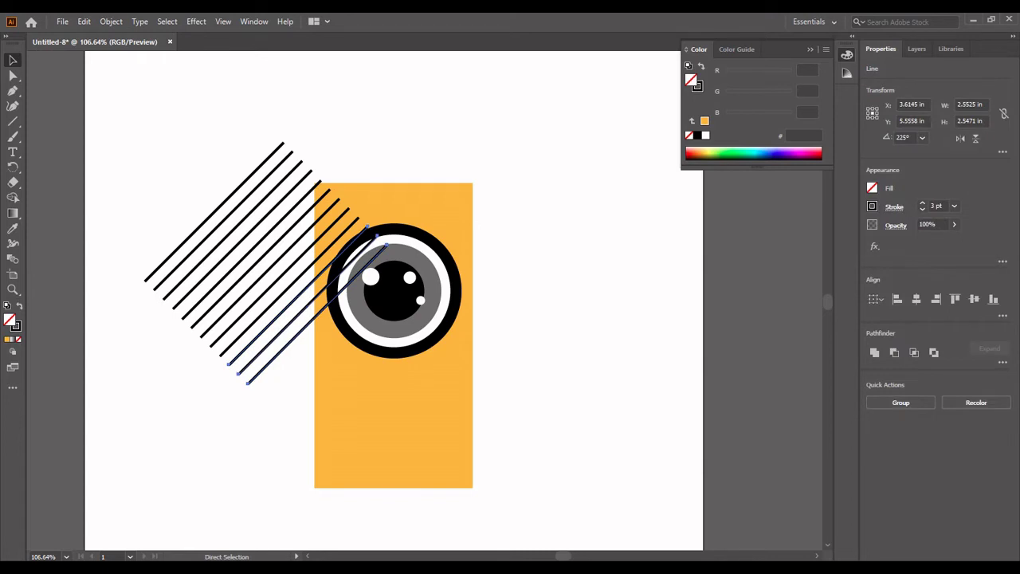
mouse_move(319, 275)
mouse_down()
mouse_move(434, 271)
mouse_move(338, 331)
mouse_up()
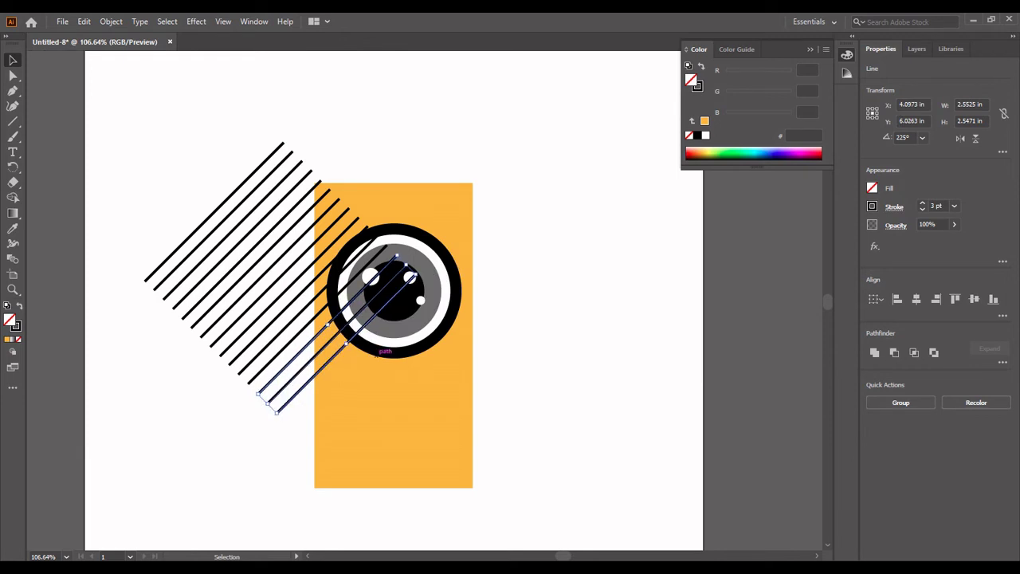
key(ctrl+shift+a)
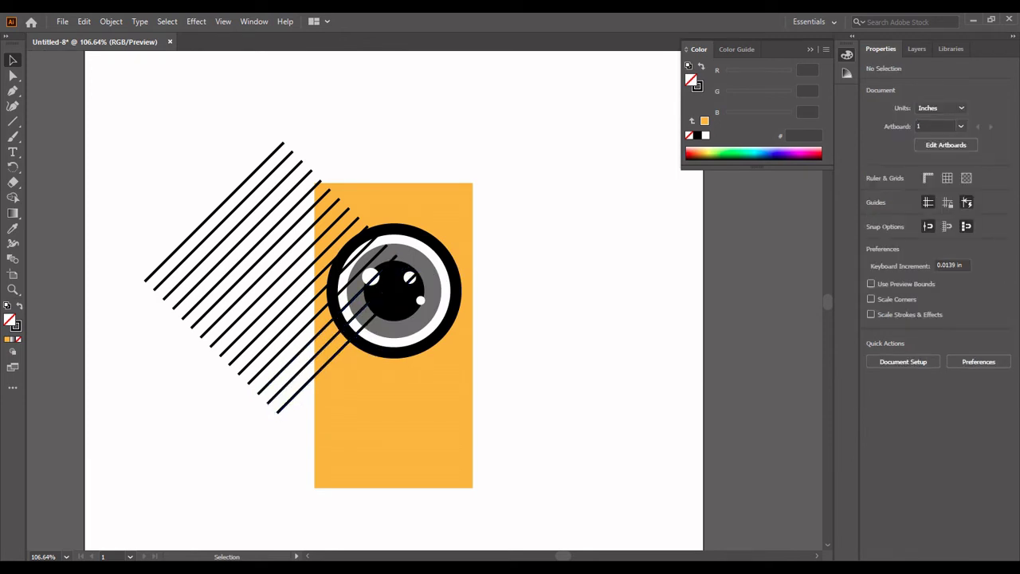
drag(129, 272, 294, 447)
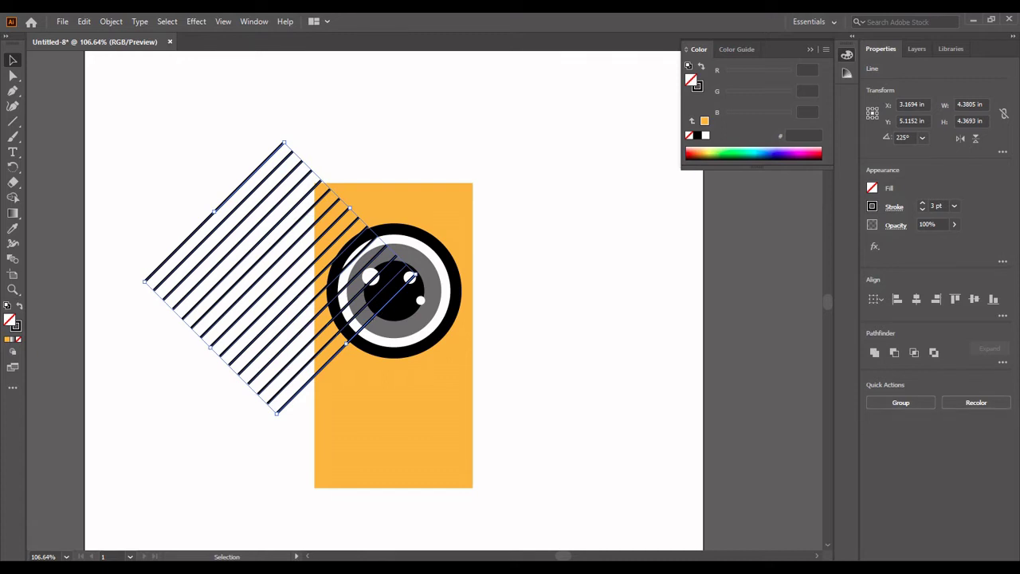
- Group the stripes, place a copy at the right edge, and reflect it vertically
right_click(337, 292)
click(369, 370)
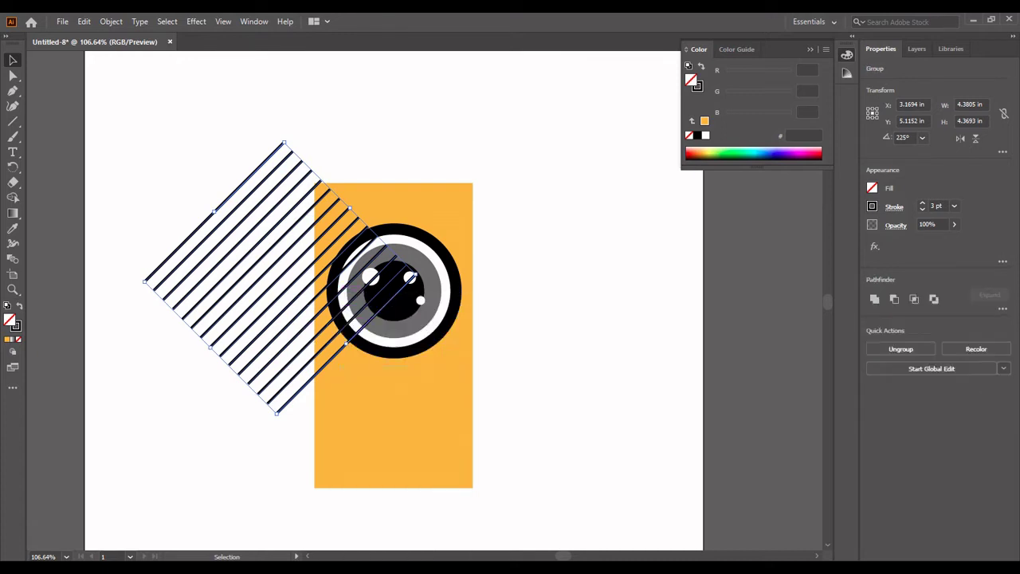
drag(355, 342, 498, 343)
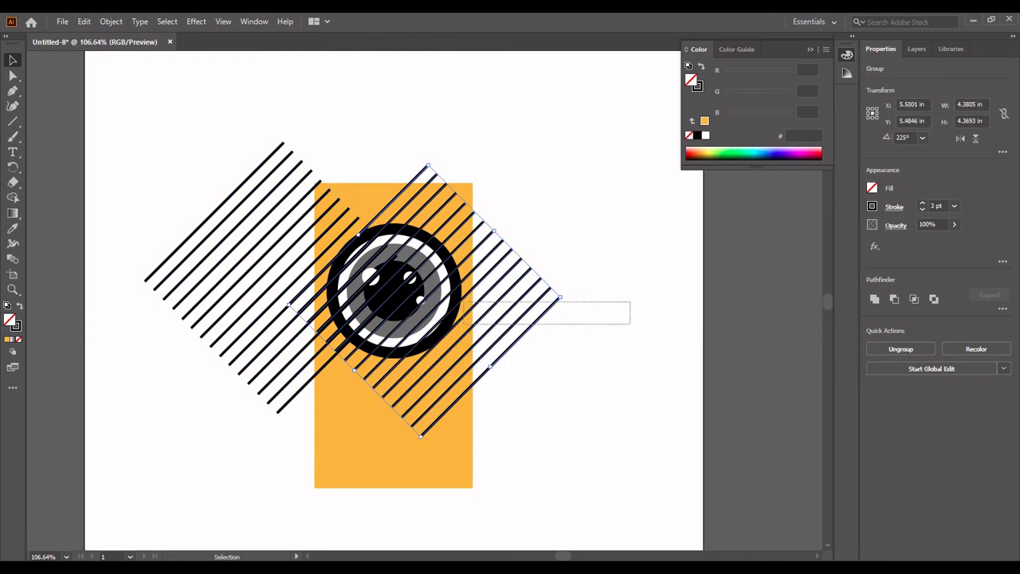
drag(548, 307, 754, 347)
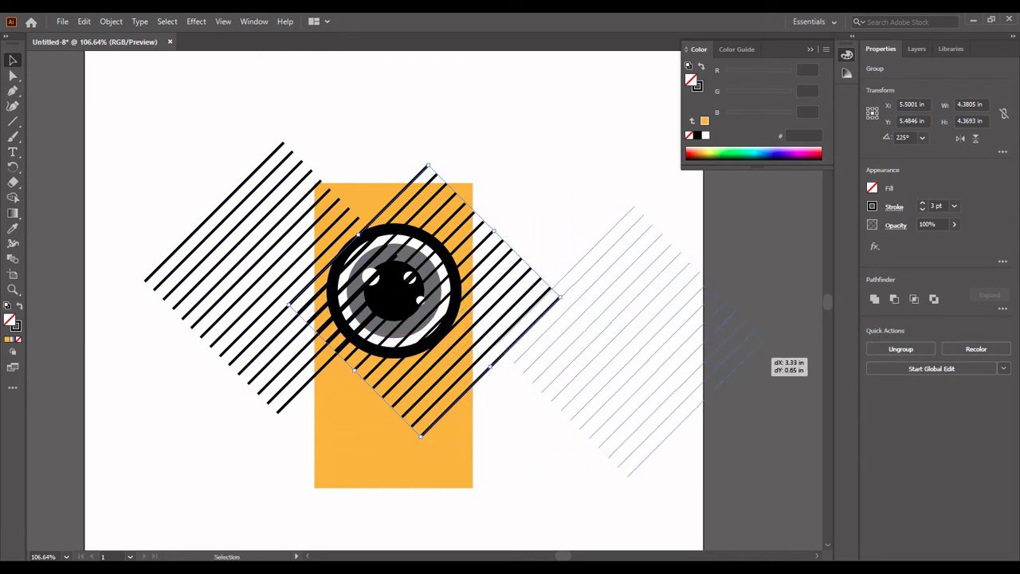
right_click(809, 355)
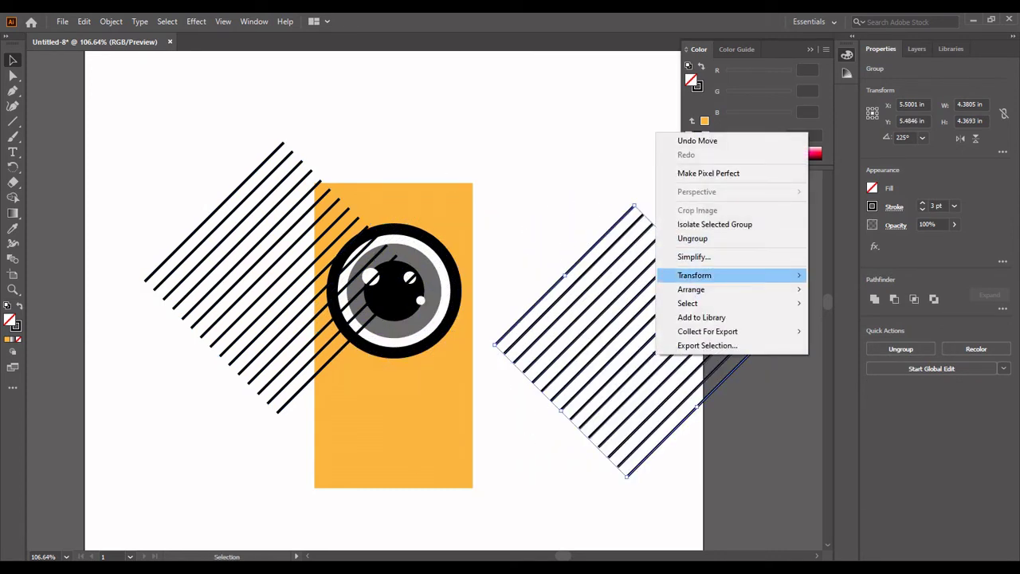
mouse_move(695, 274)
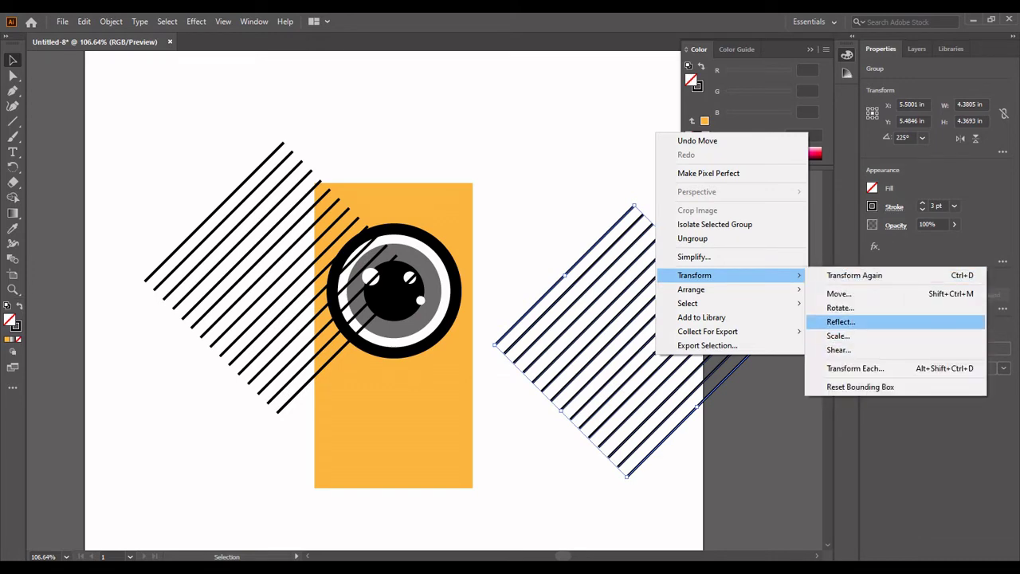
click(841, 321)
click(733, 390)
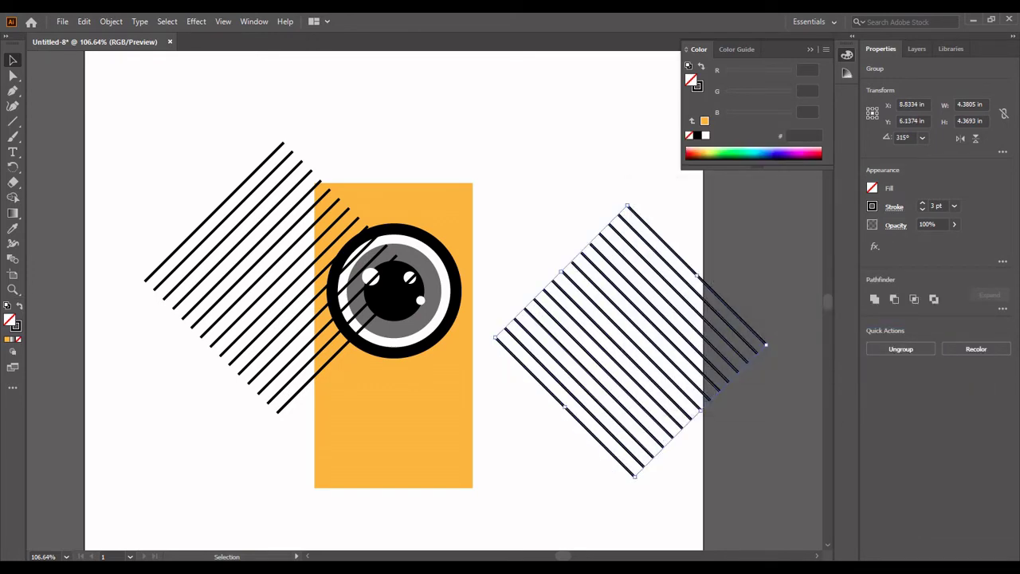
click(765, 433)
- Move the original left stripe group up and left of the orange rectangle
key(ctrl+1)
key(ctrl+minus)
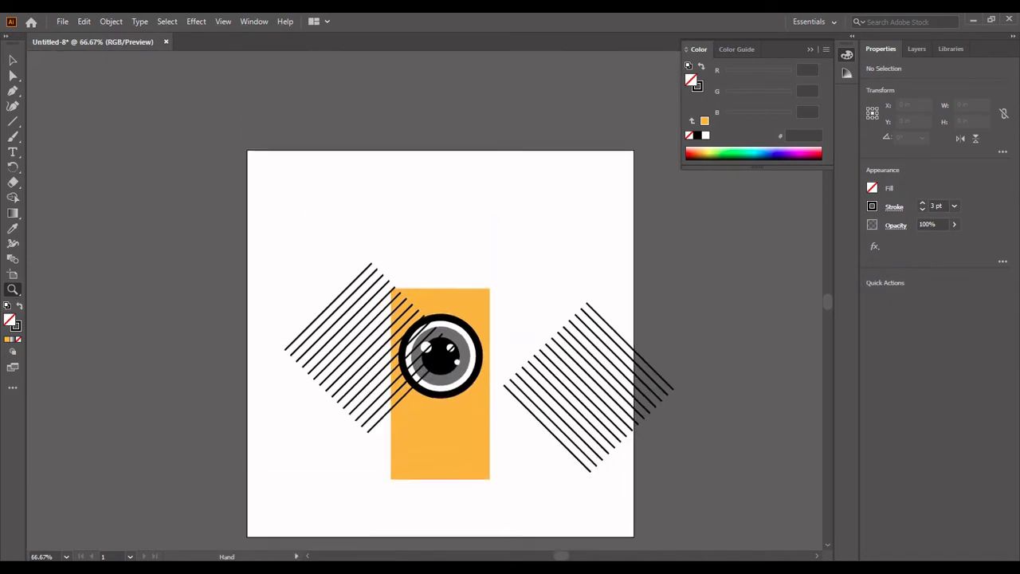
key(v)
click(379, 327)
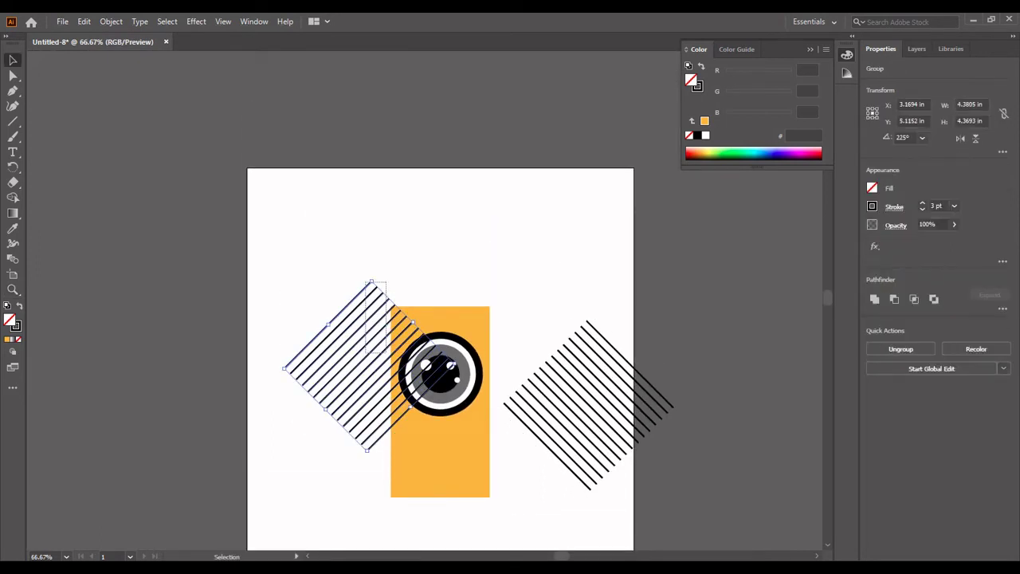
drag(376, 289, 345, 220)
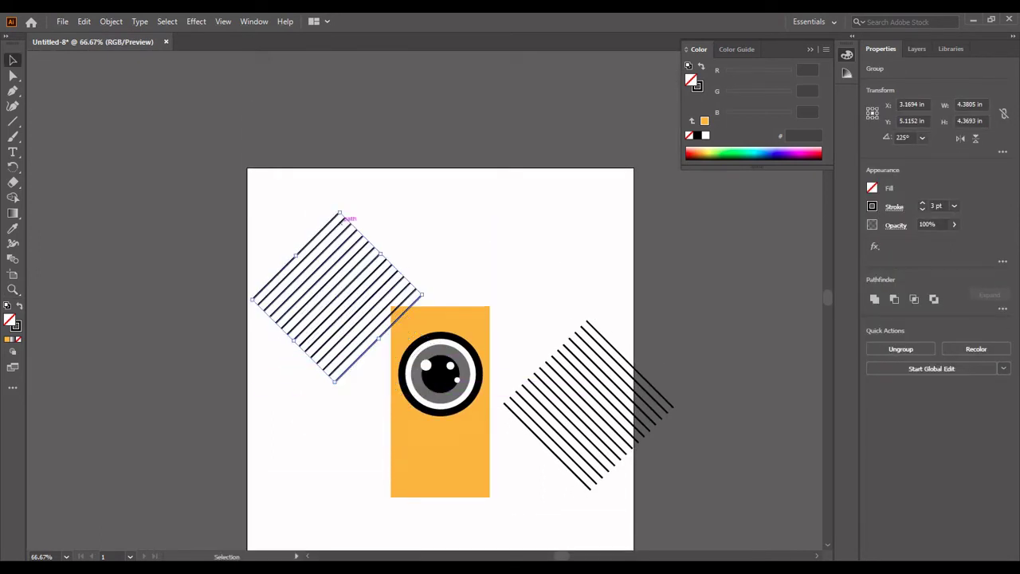
key(ctrl+shift+a)
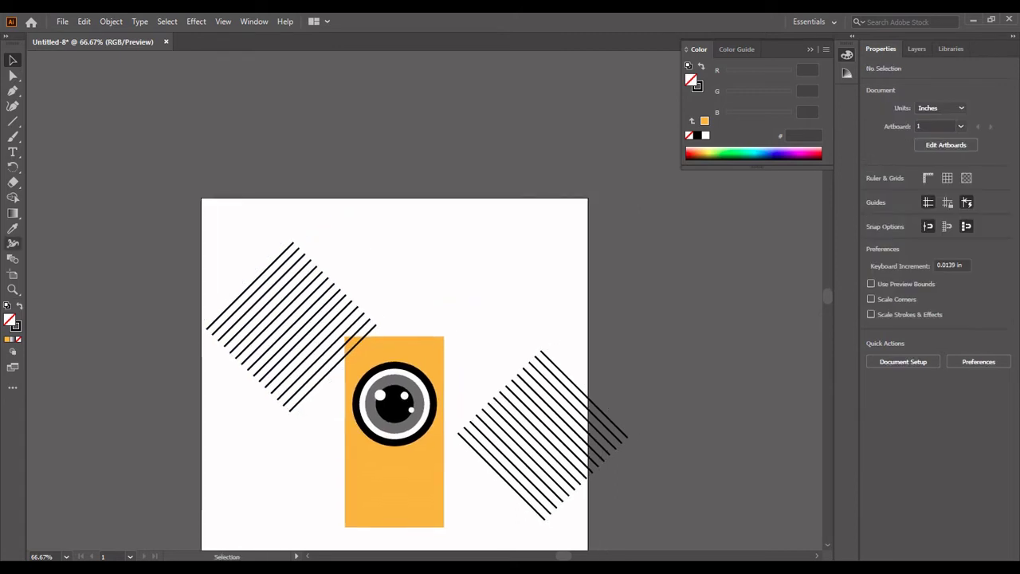
drag(438, 359, 375, 335)
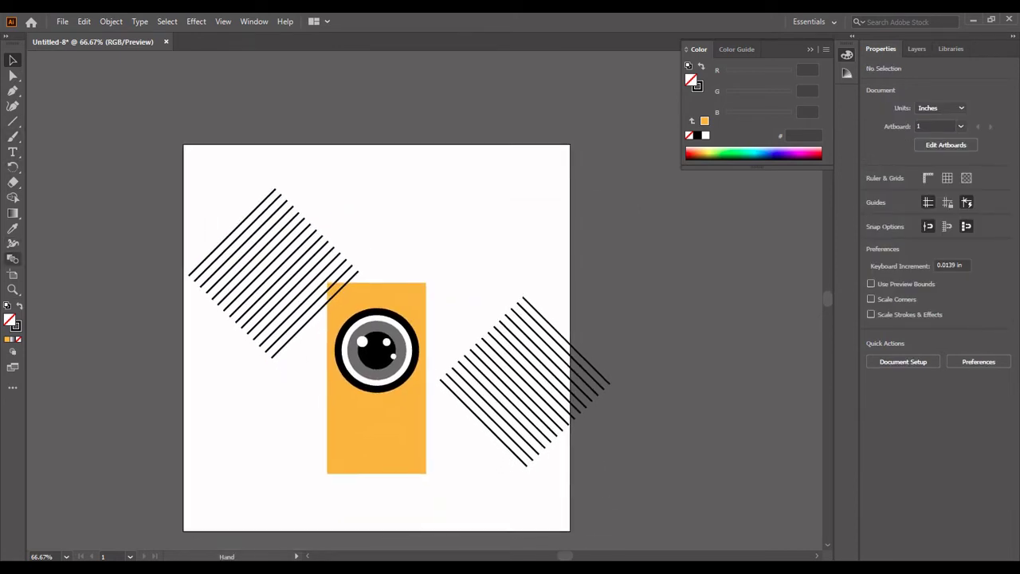
- Draw a rectangle above the orange body, round its corners fully, and remove its outline
click(13, 121)
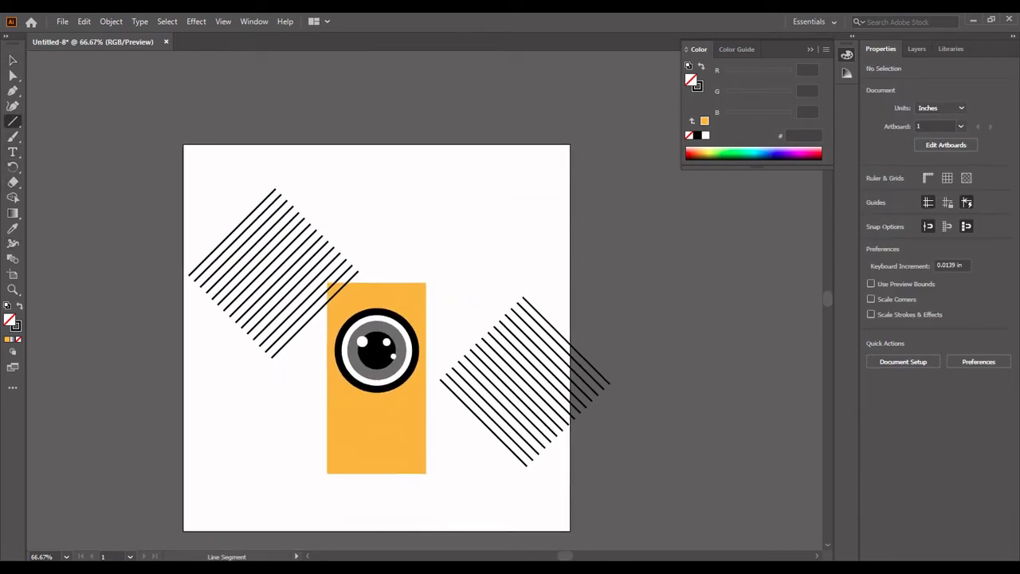
click(76, 121)
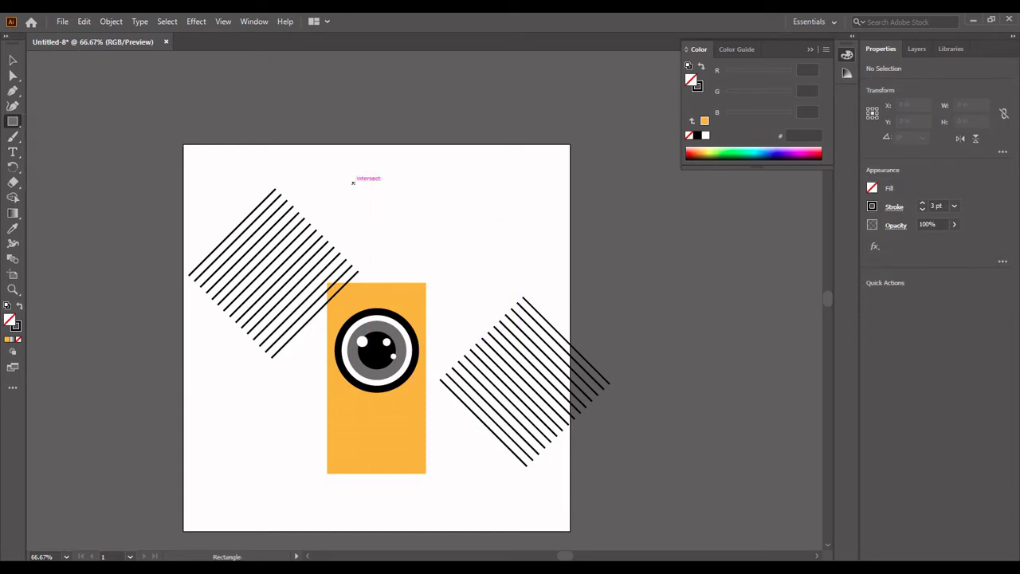
drag(353, 183, 496, 261)
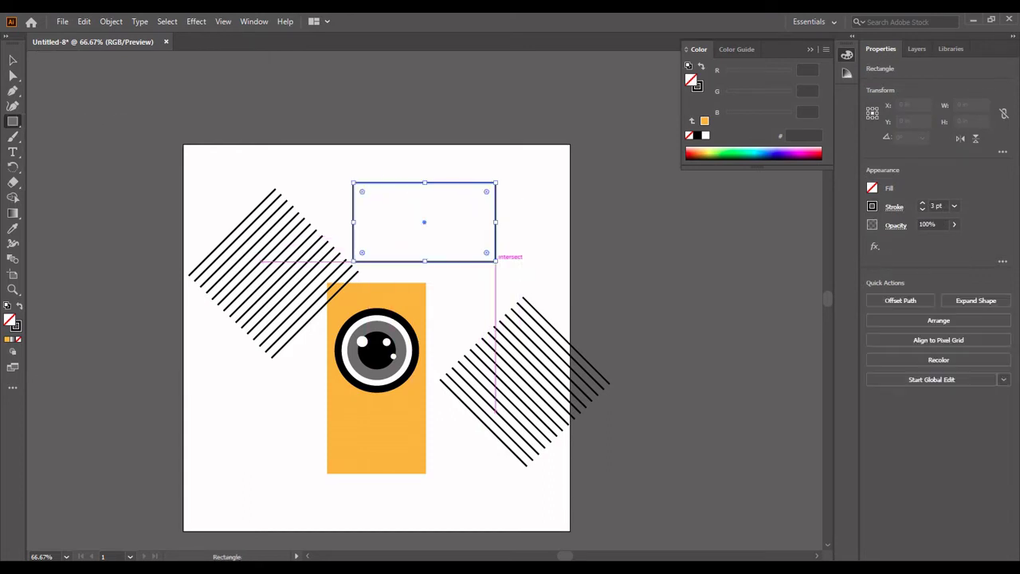
key(v)
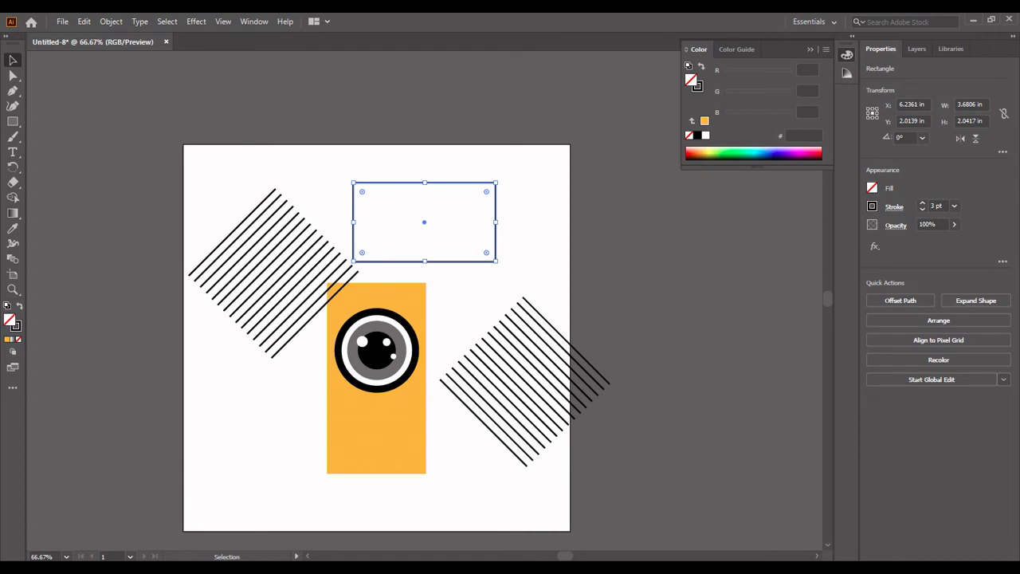
mouse_move(487, 192)
mouse_down()
mouse_move(456, 224)
mouse_move(507, 221)
mouse_move(499, 225)
mouse_up()
key(ctrl+shift+a)
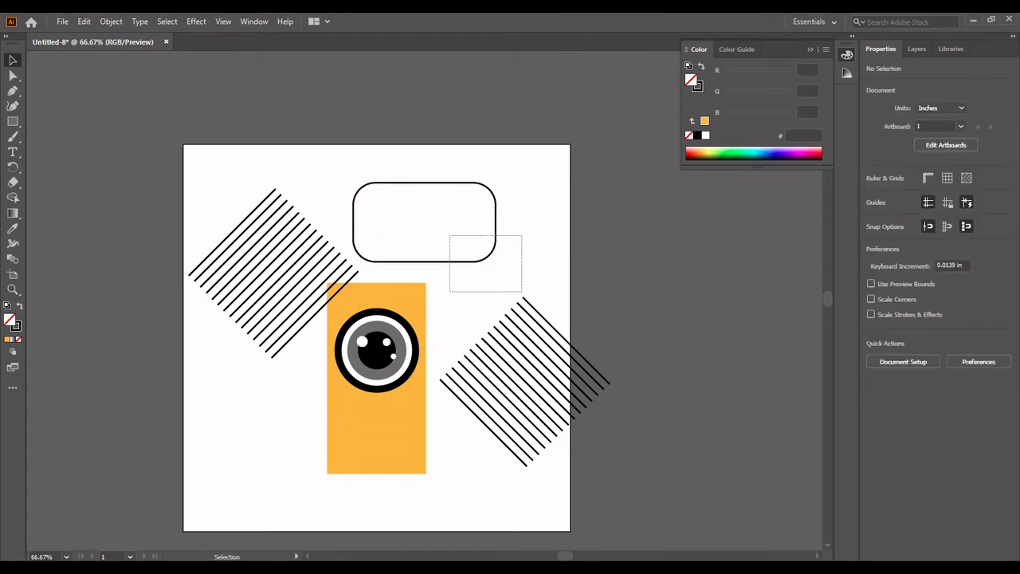
drag(522, 293, 451, 235)
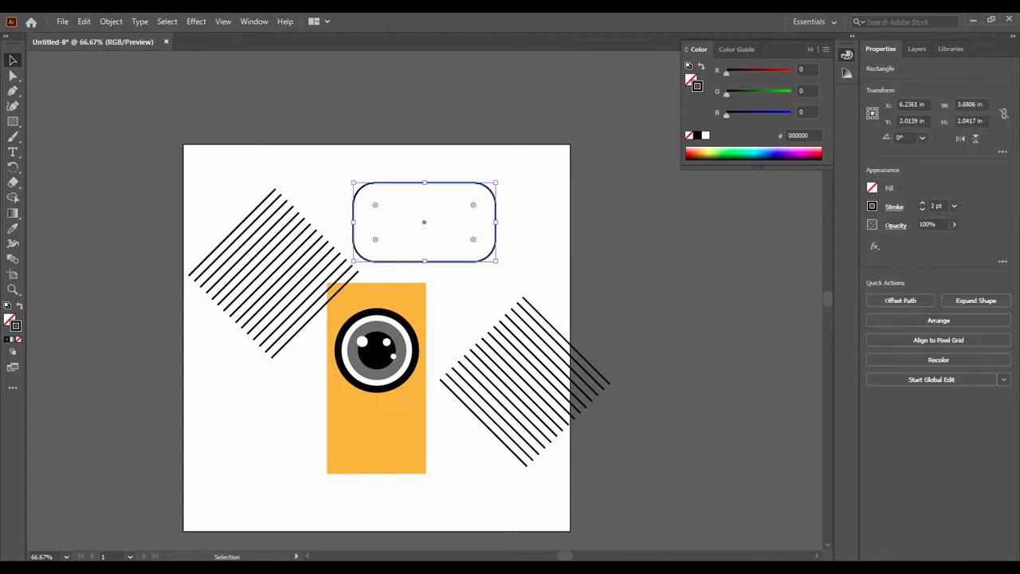
key(slash)
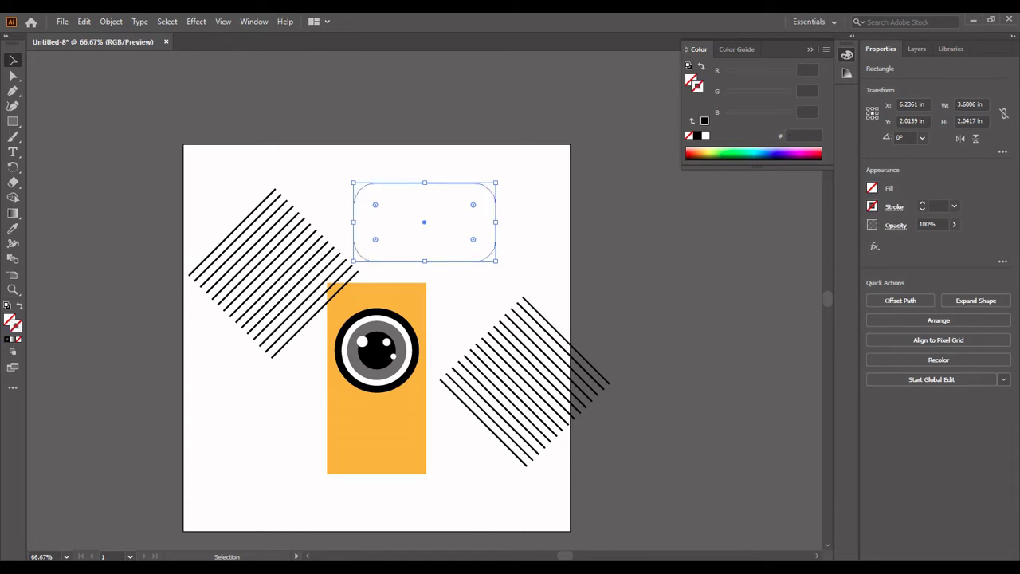
- Move the rounded rectangle over the eye and resize it to about 5.5 × 2.39 in
drag(425, 222, 381, 347)
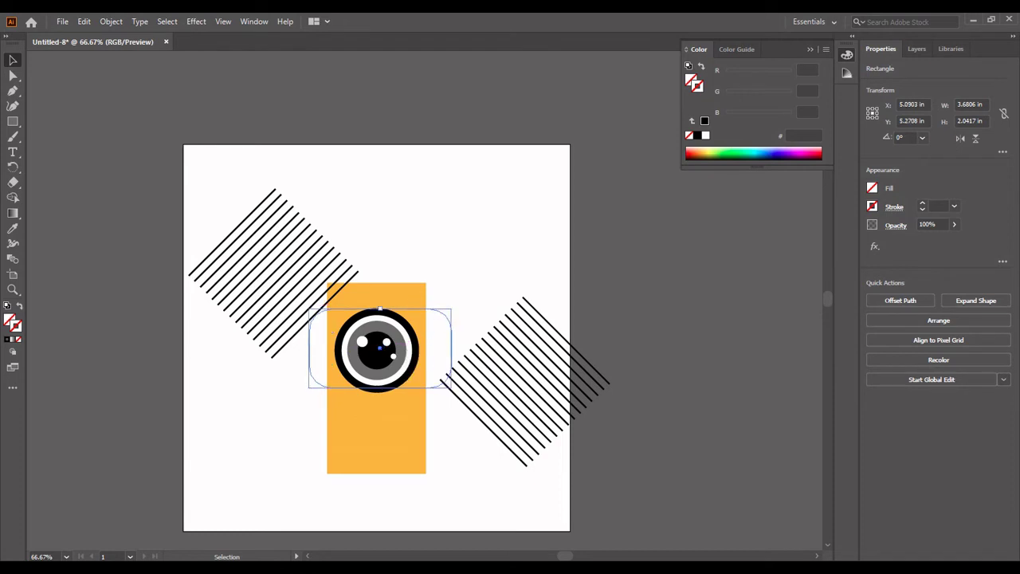
drag(380, 309, 383, 303)
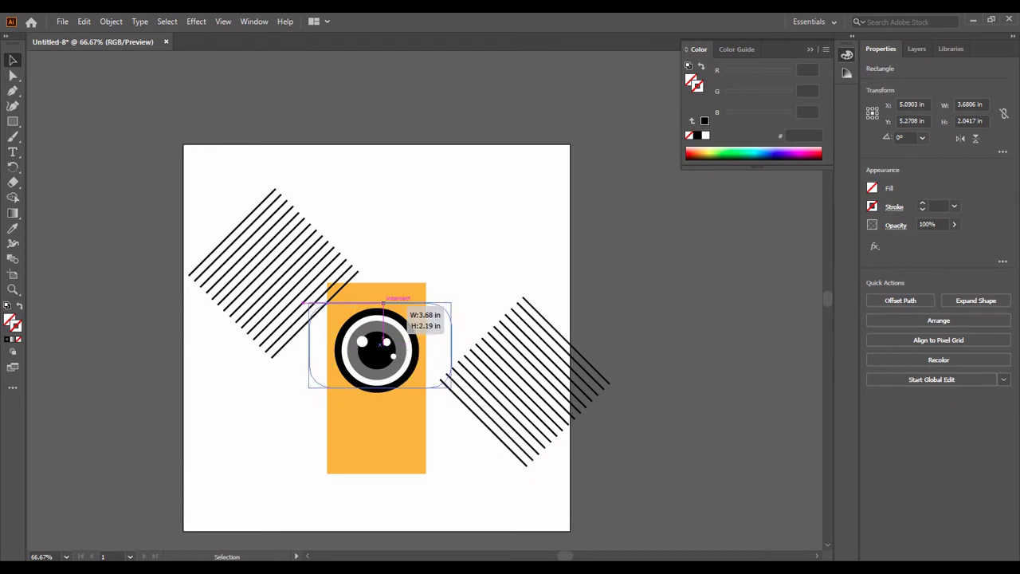
drag(383, 303, 380, 302)
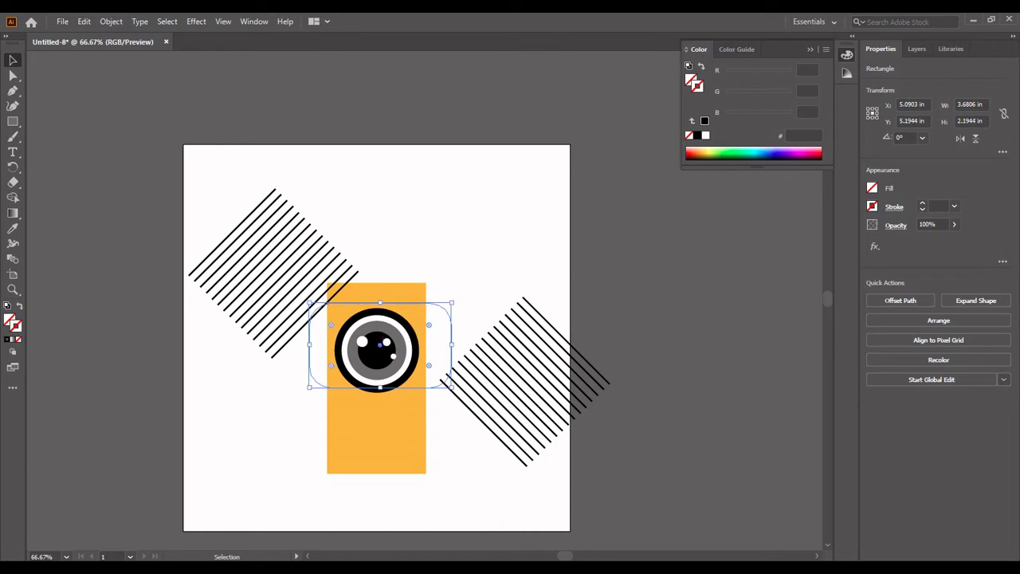
drag(380, 388, 387, 394)
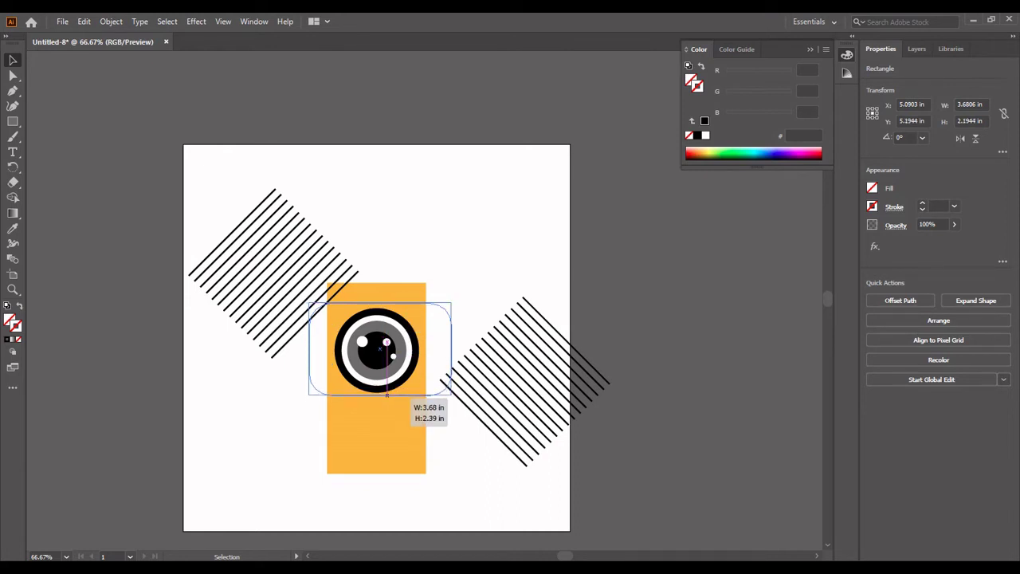
drag(386, 395, 386, 394)
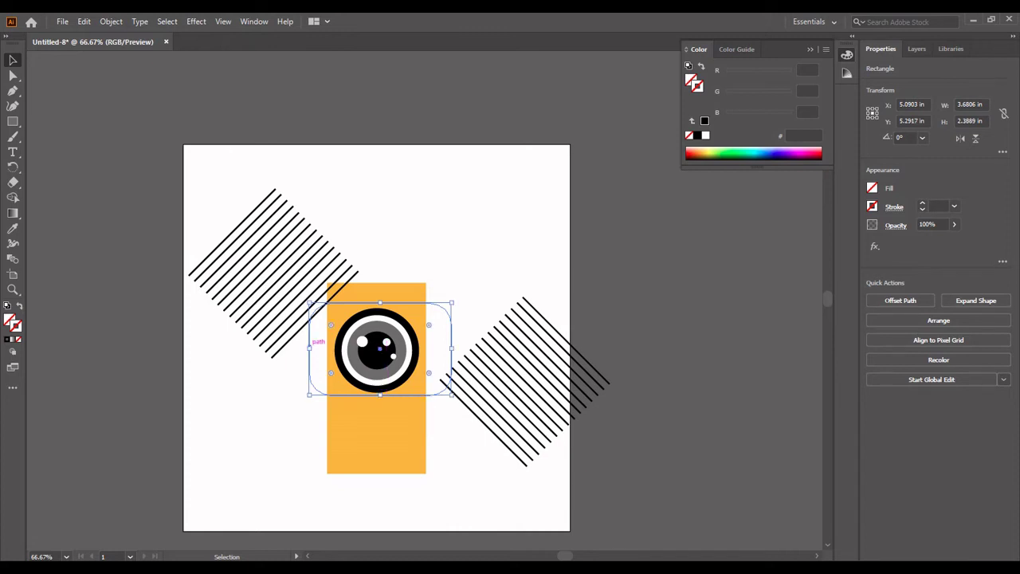
drag(311, 347, 285, 346)
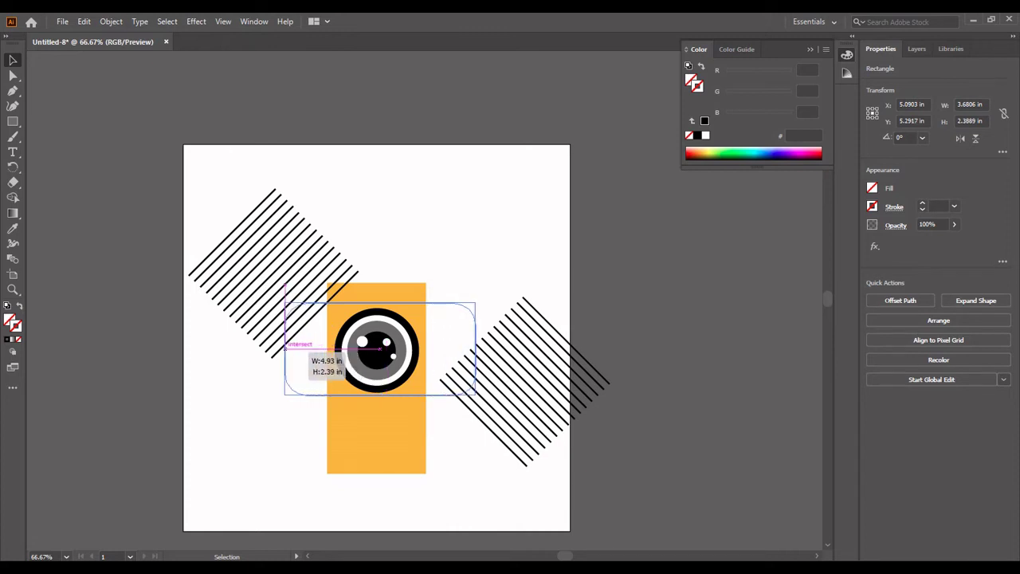
drag(285, 347, 285, 347)
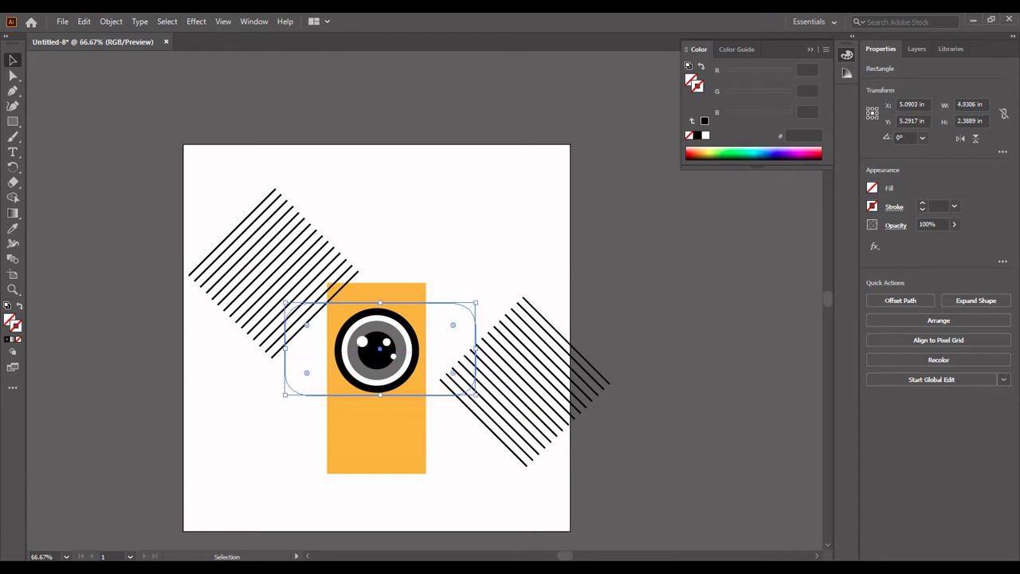
mouse_move(285, 348)
mouse_down()
mouse_move(330, 358)
mouse_move(483, 346)
mouse_up()
- Shift the left stripe group further up-left and the right group to the artboard's top-right edge
click(290, 231)
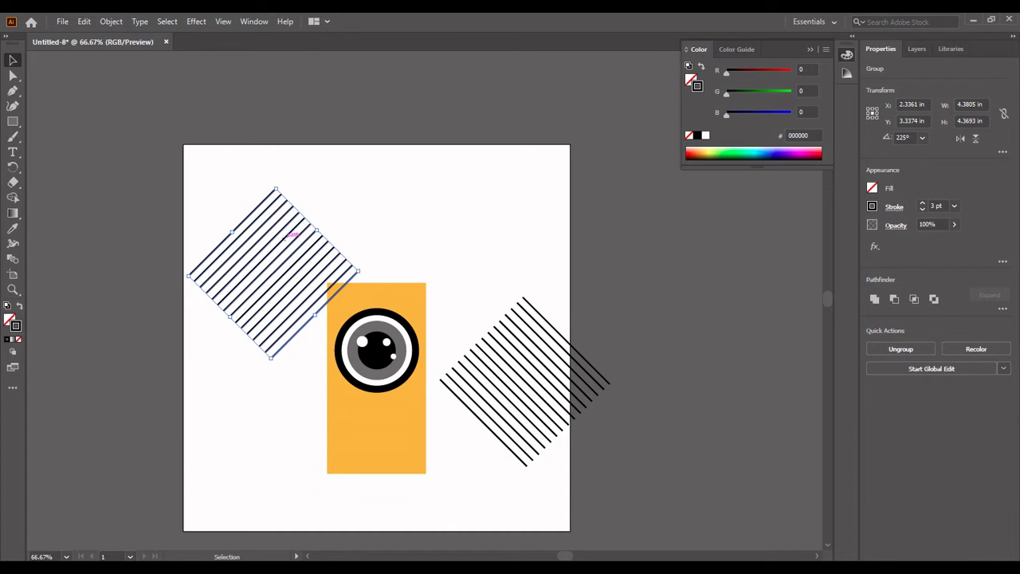
drag(291, 235, 262, 148)
drag(494, 261, 553, 350)
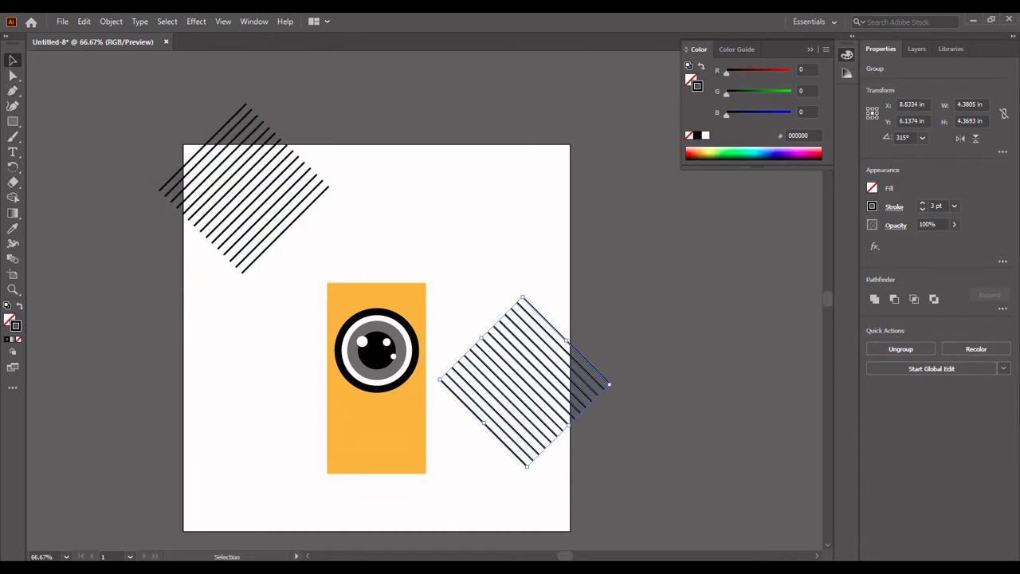
drag(541, 312, 561, 157)
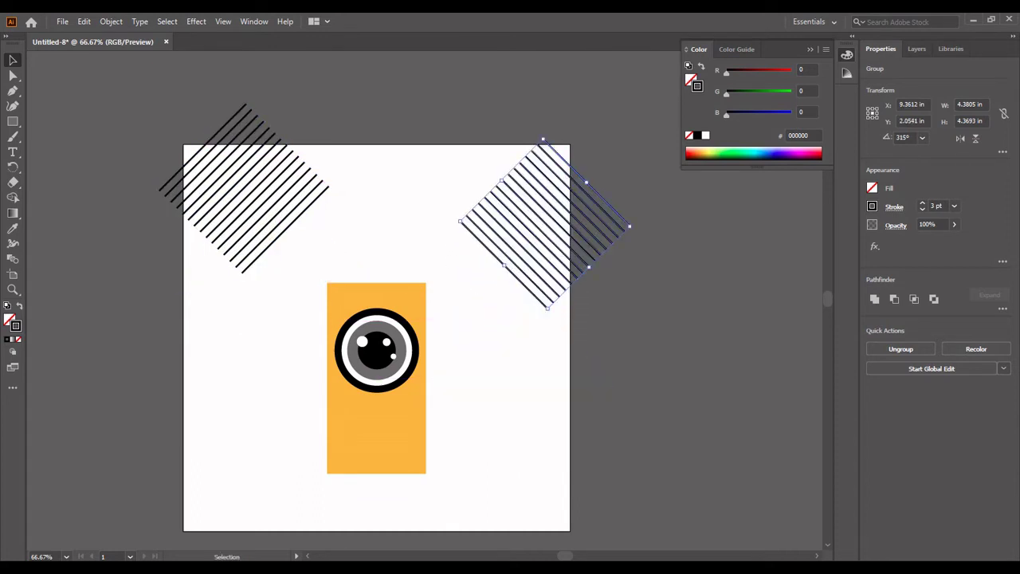
key(ctrl+shift+a)
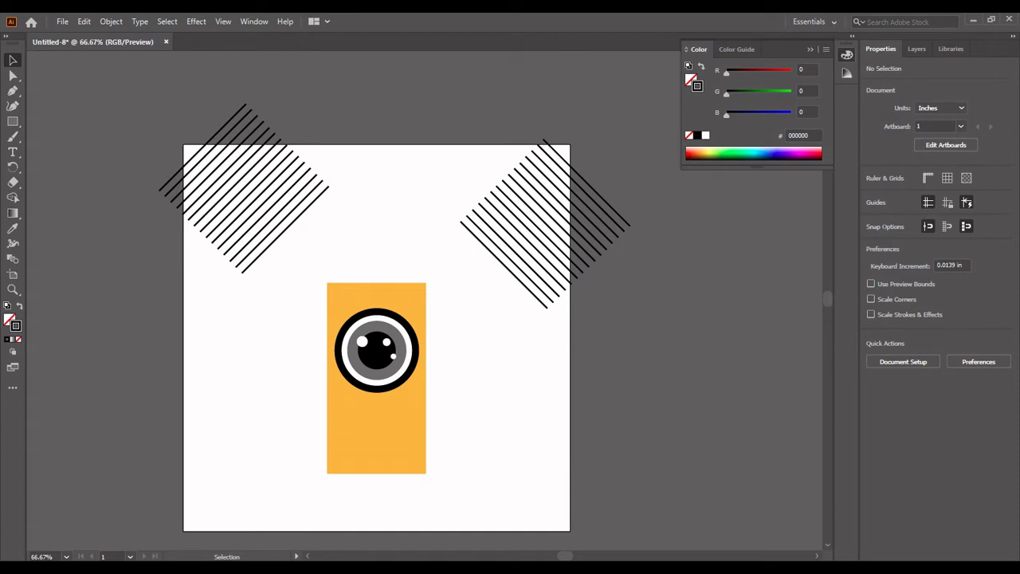
- Test a taller rounded bar, then restore its height to 2.3889 in and reselect it
click(484, 347)
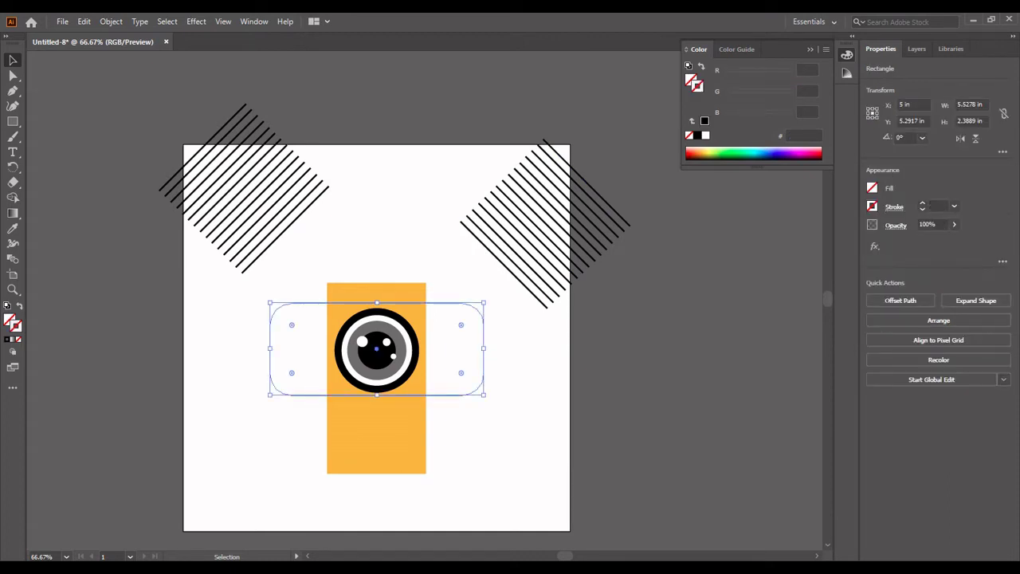
scroll(376, 303, down, 2)
scroll(376, 303, down, 2)
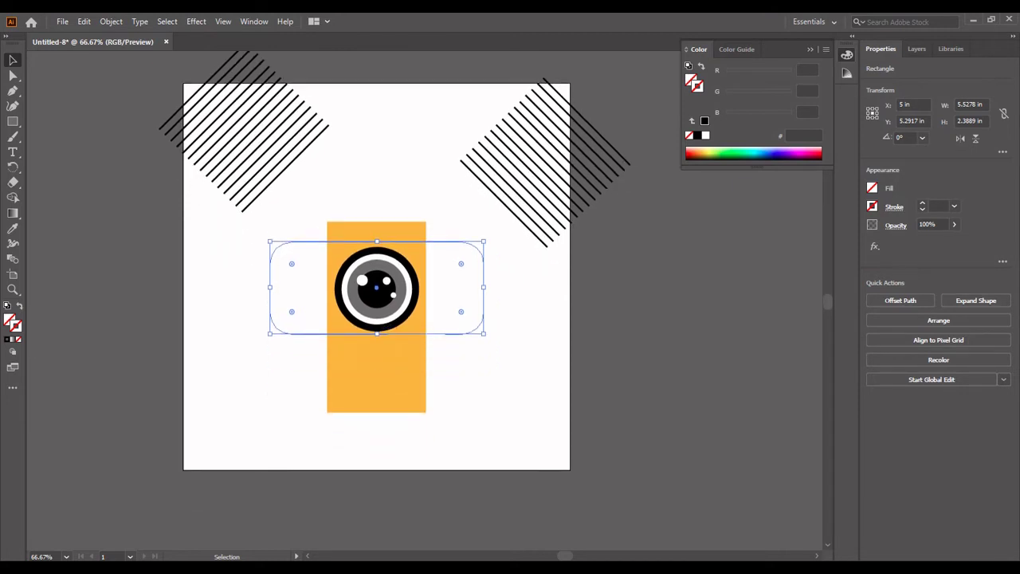
key(ctrl+shift+a)
click(391, 334)
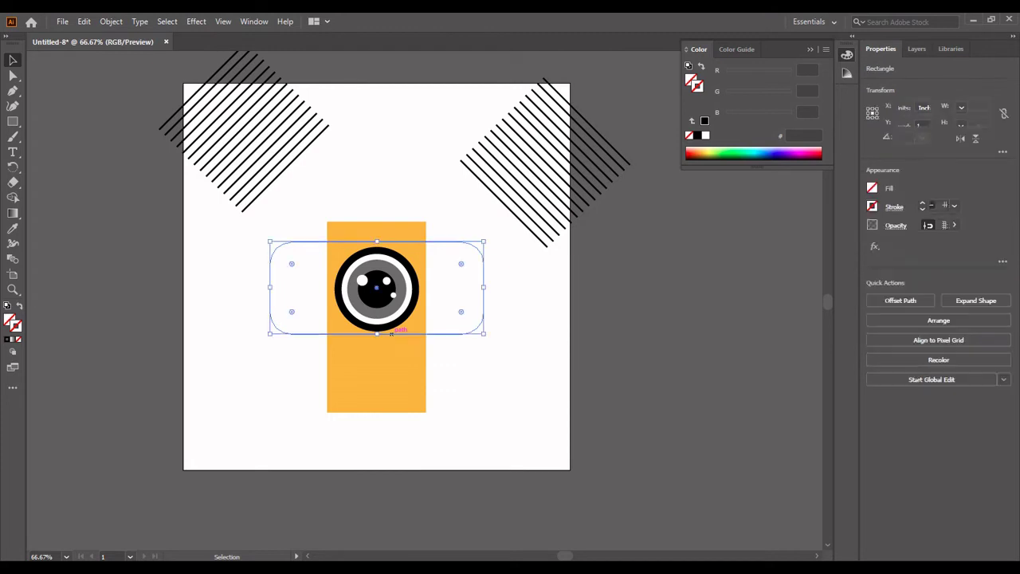
mouse_move(390, 333)
mouse_down()
mouse_move(392, 345)
mouse_move(406, 345)
mouse_move(383, 342)
mouse_up()
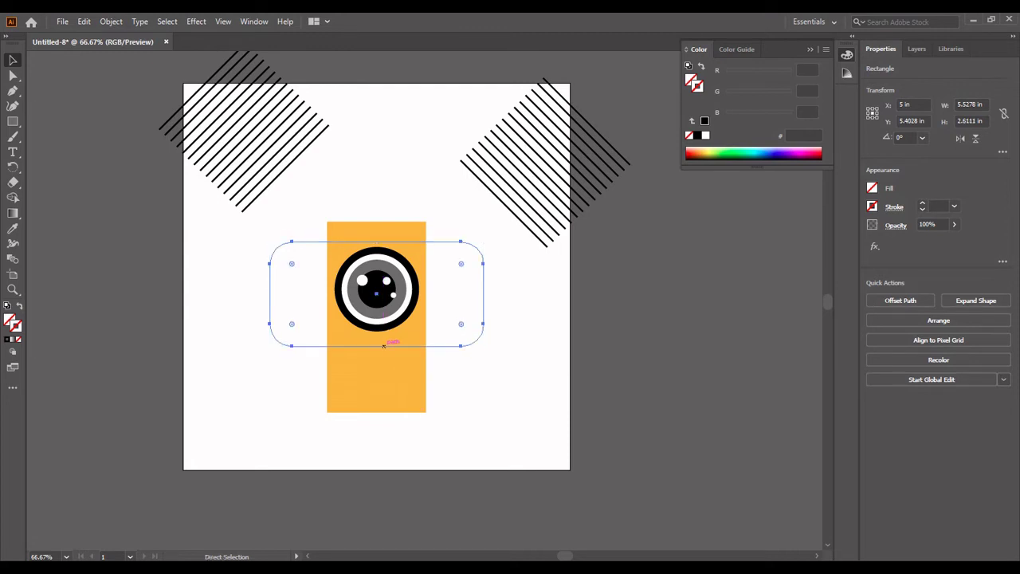
drag(377, 342, 377, 333)
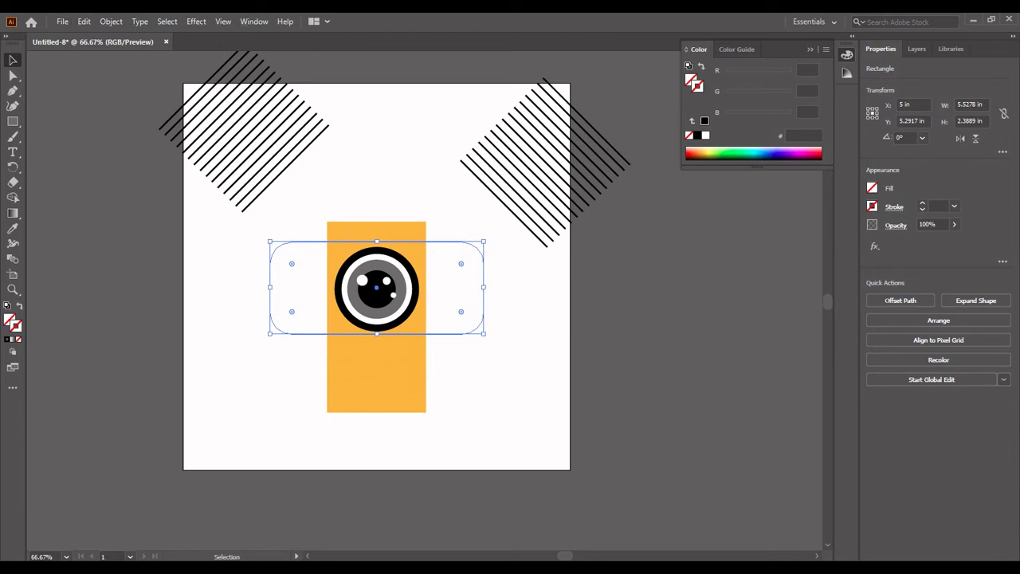
key(ctrl+shift+a)
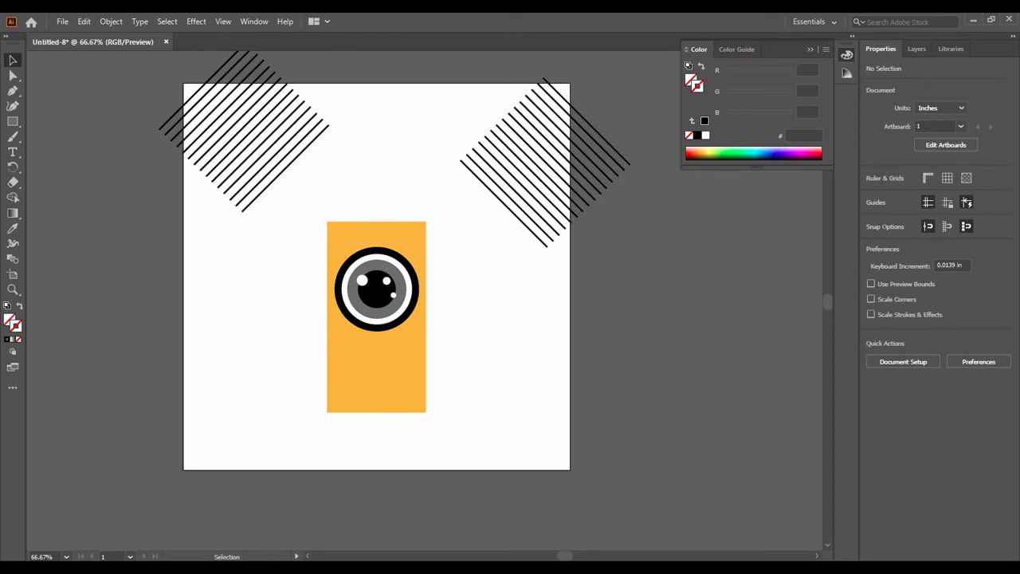
drag(246, 256, 297, 325)
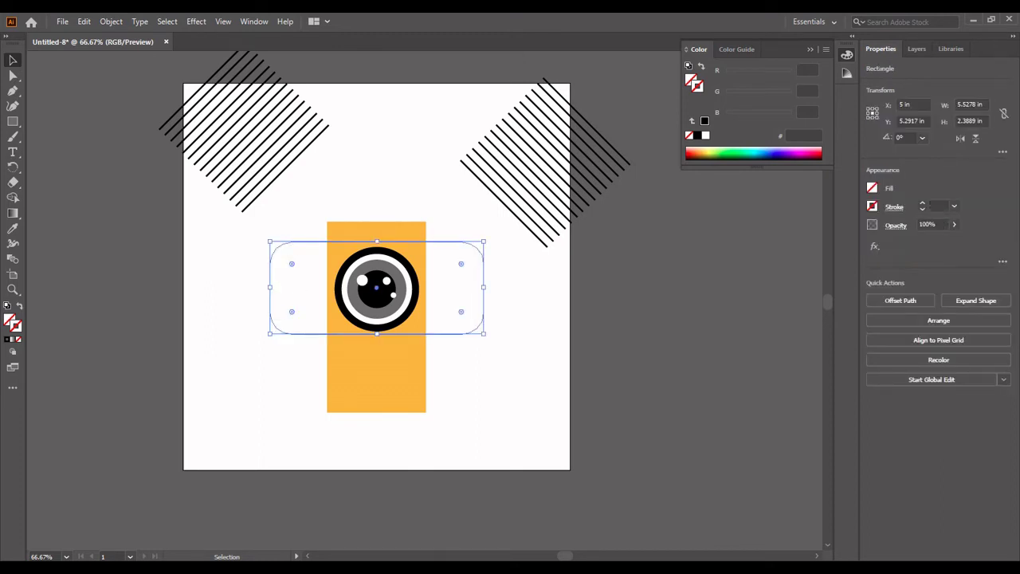
- Fill the rounded bar with grey A3A3A3
double_click(11, 322)
text(a3a3a3)
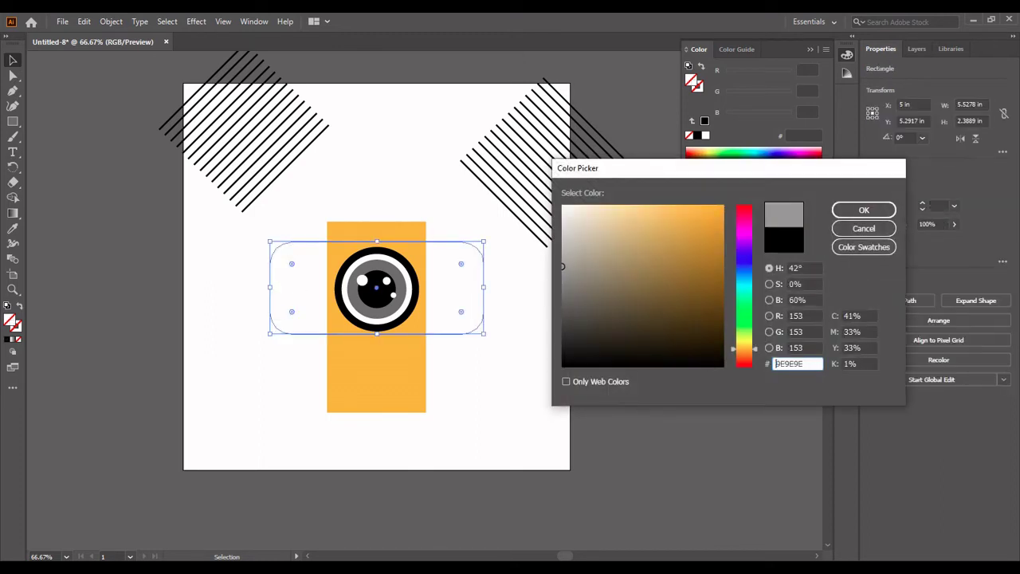
key(Return)
- Move the top-left stripe group down over the grey bar's left end
key(ctrl+shift+a)
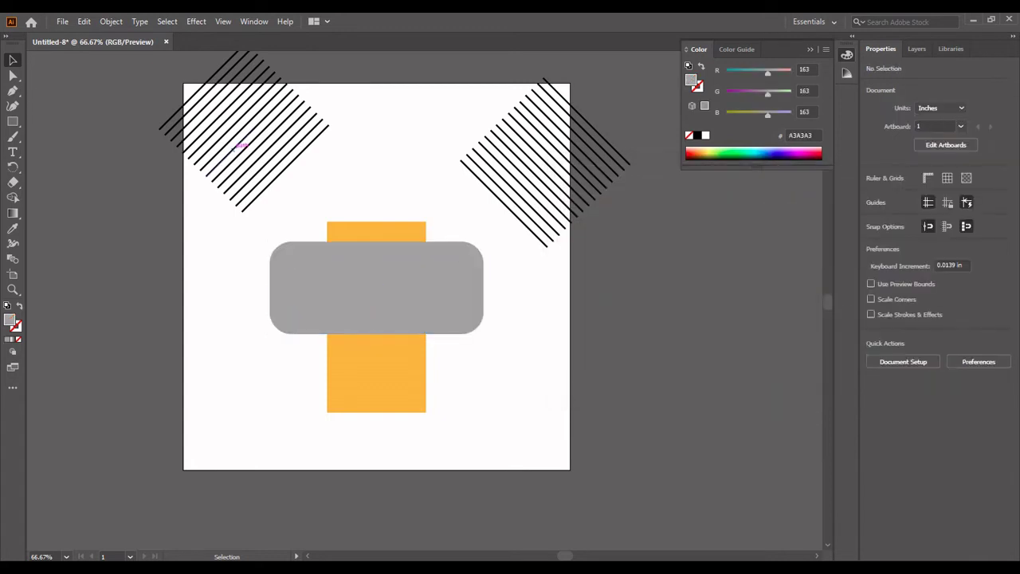
click(244, 144)
drag(285, 259, 238, 304)
- Send the grey bar behind the orange rectangle so the eye shows again
key(a)
key(ctrl+shift+bracketright)
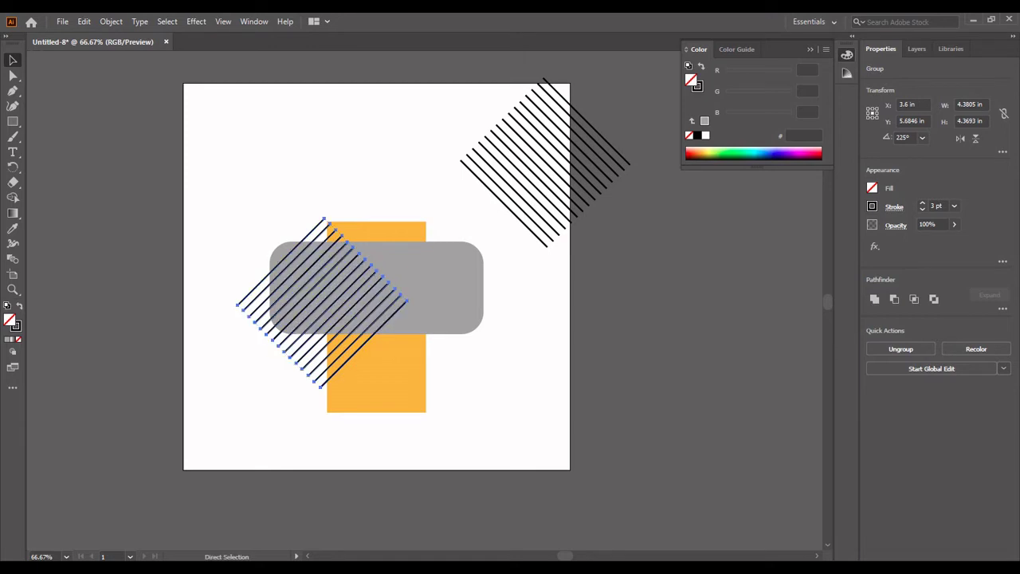
key(v)
key(ctrl+z)
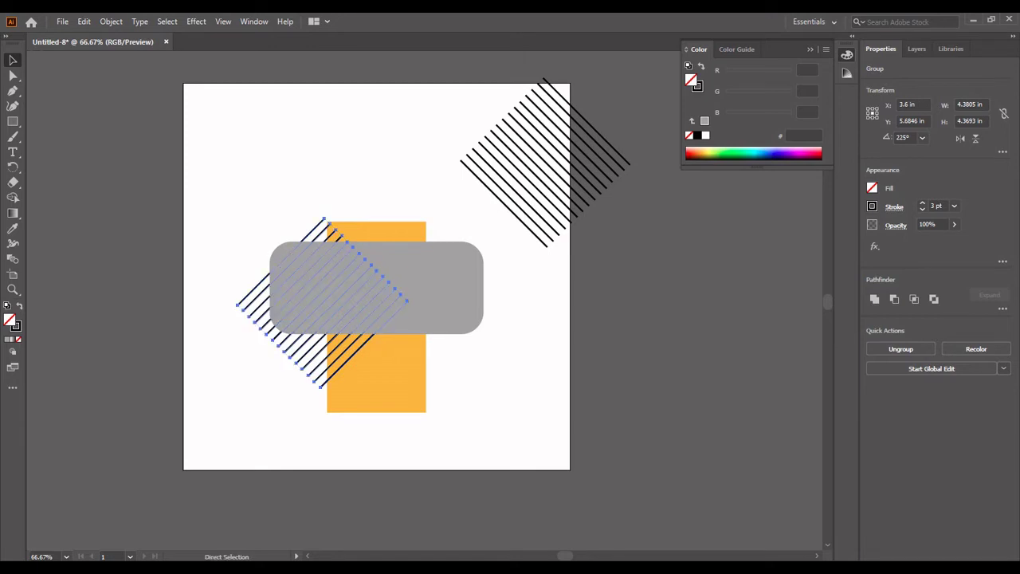
key(ctrl+shift+z)
key(ctrl+alt+bracketleft)
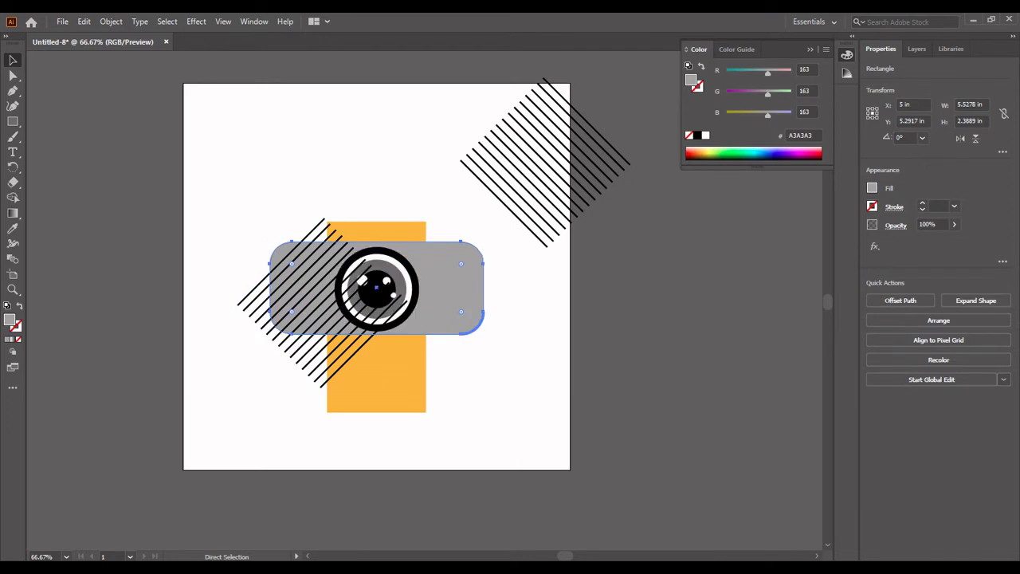
key(a)
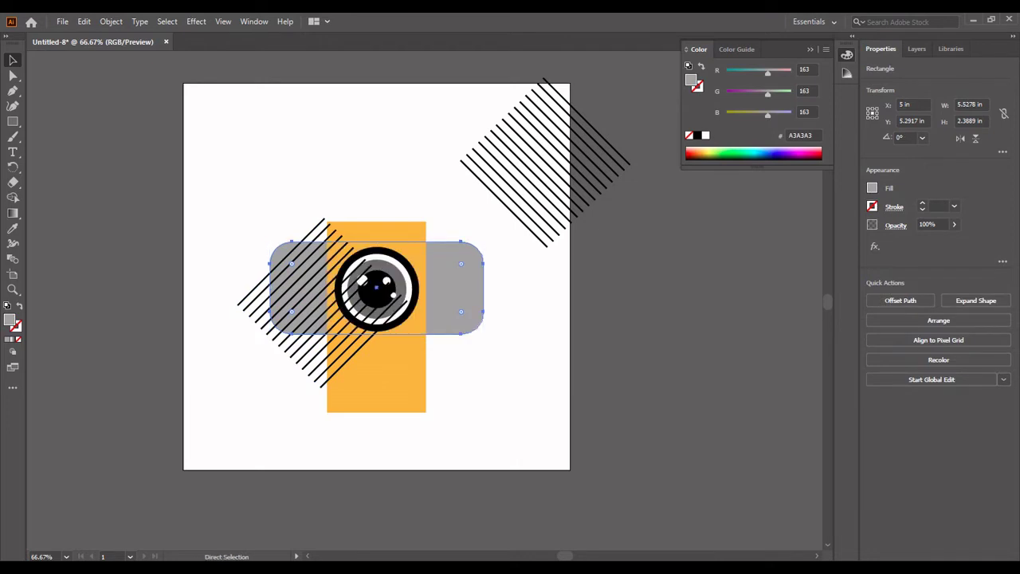
key(v)
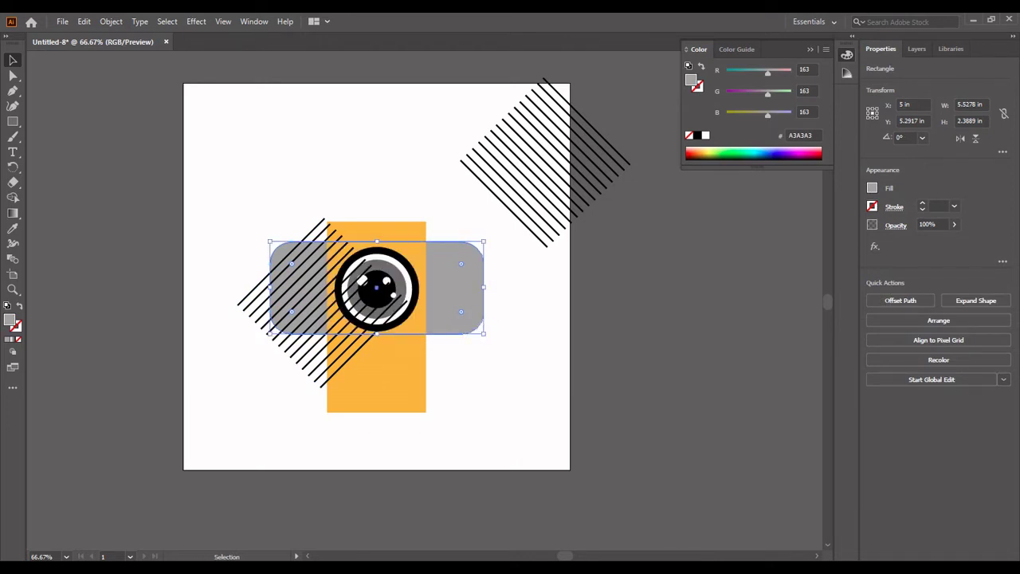
key(ctrl+shift+a)
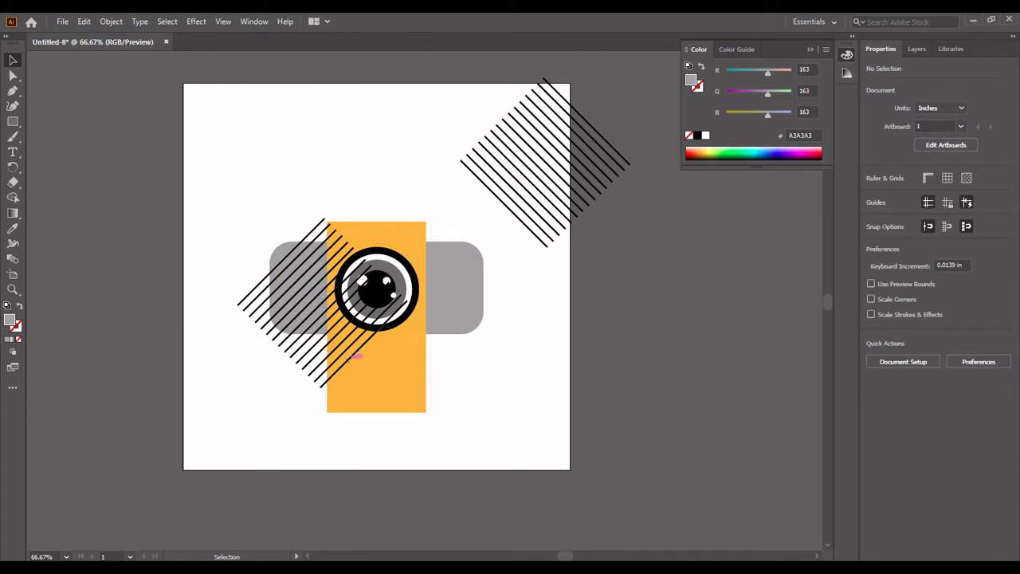
- Nudge the left stripe group left and up, layering it behind the orange body but above the grey bar
click(355, 355)
key(Left)
key(Left)
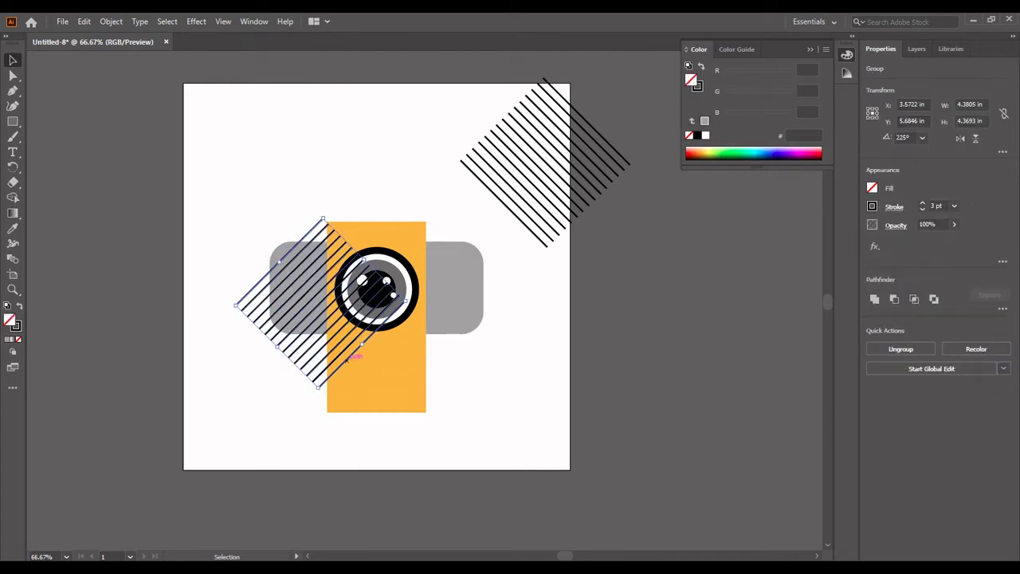
key(Left)
key(Left)
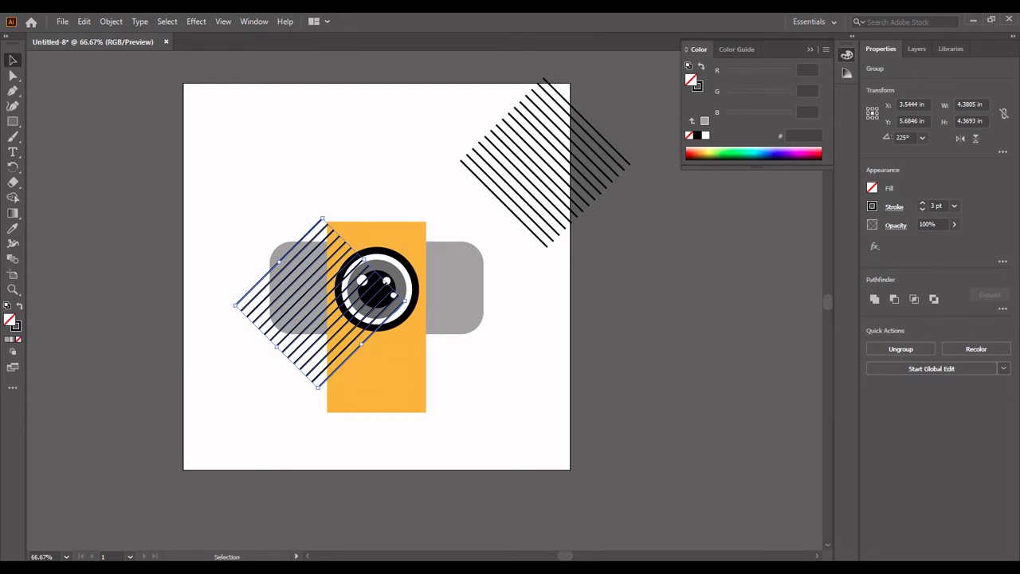
key(Left)
key(Left)
key(Left)
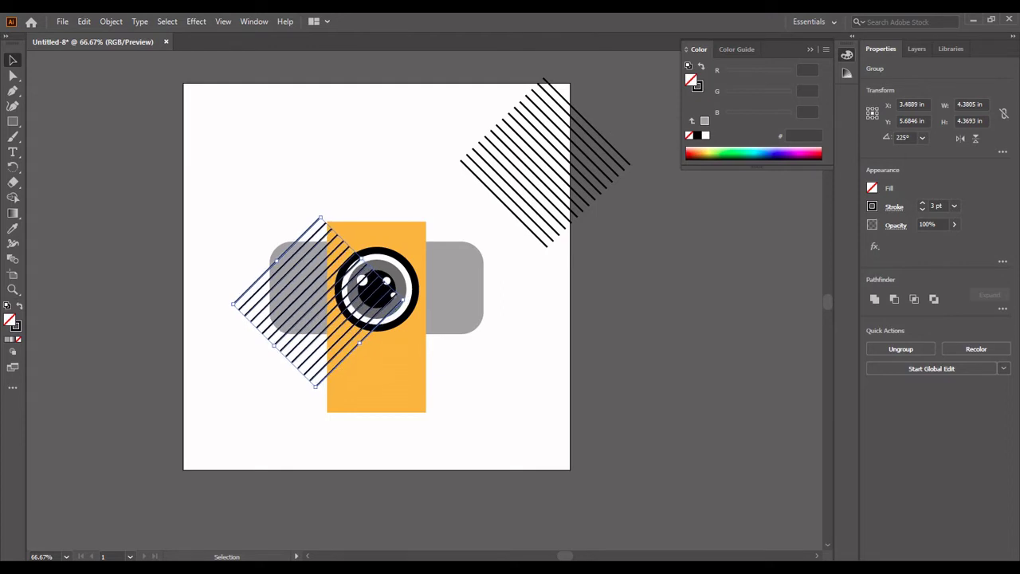
key(Left)
key(Left)
key(Left)
key(Left)
key(Up)
key(Up)
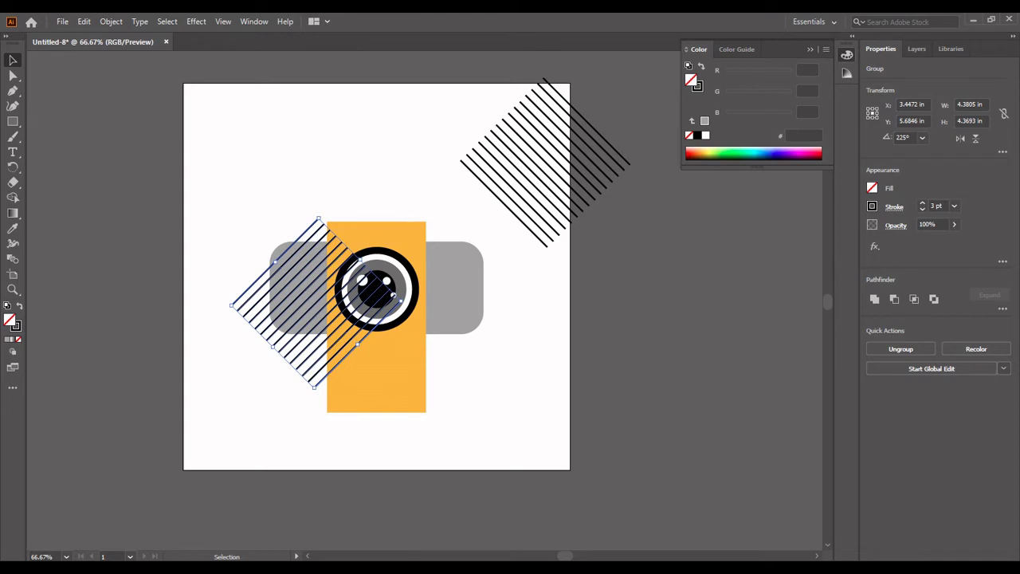
key(a)
key(ctrl+bracketleft)
key(ctrl+bracketleft)
key(ctrl+bracketright)
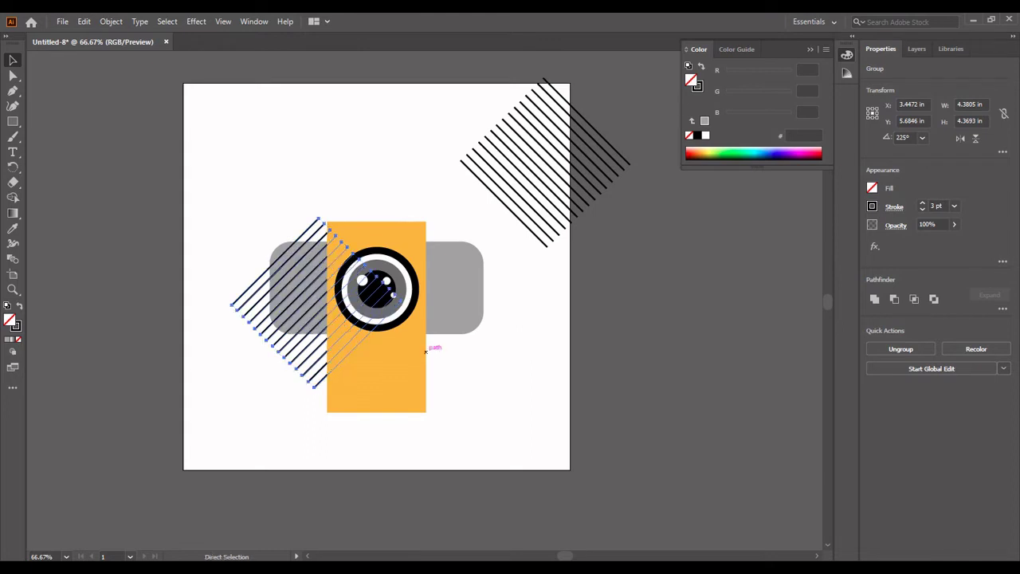
key(v)
key(ctrl+shift+a)
key(z)
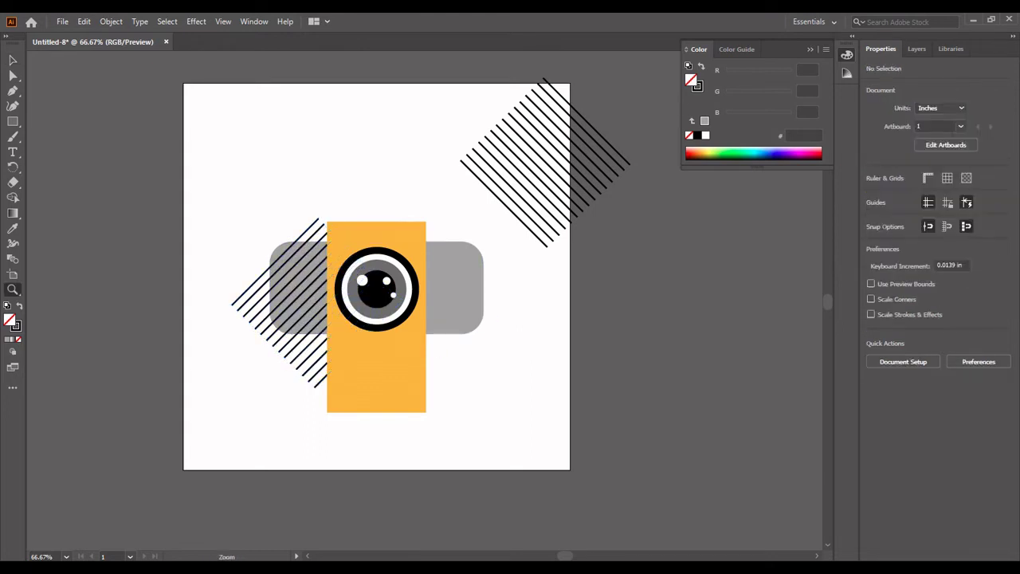
click(357, 273)
drag(357, 272, 365, 263)
- Send the orange rectangle down one level so the left stripes overlap it
key(v)
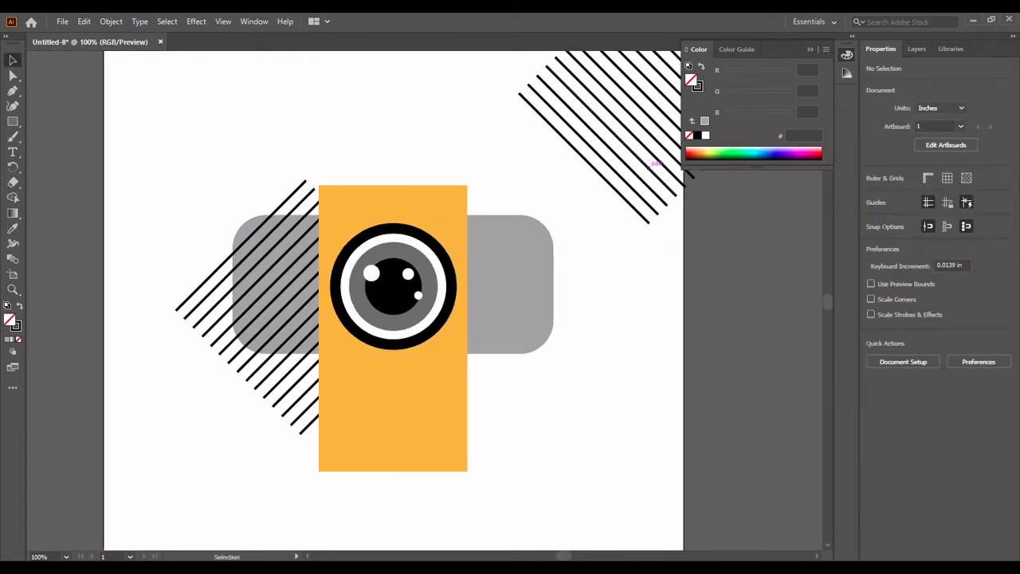
click(916, 49)
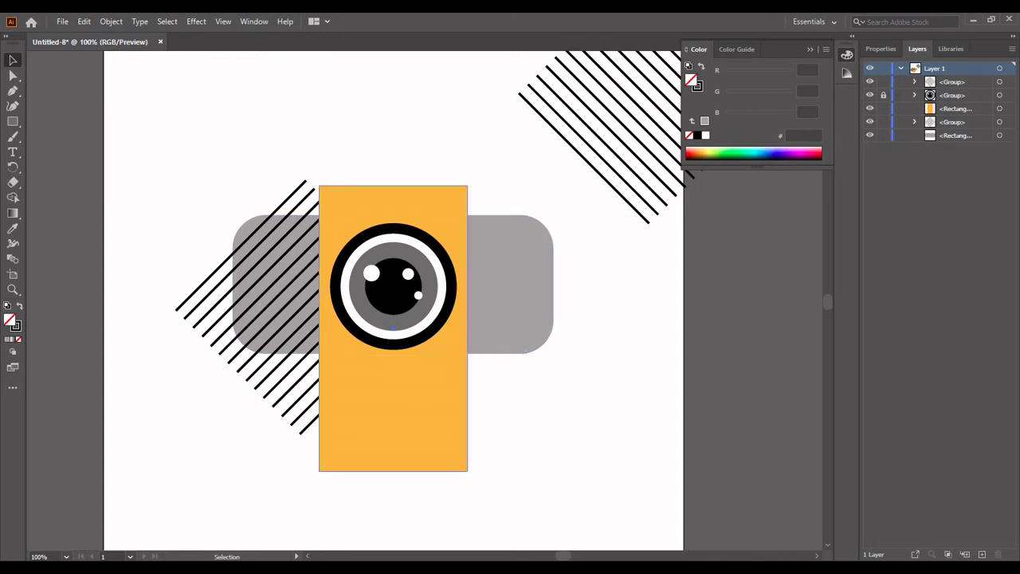
click(467, 319)
key(ctrl+[)
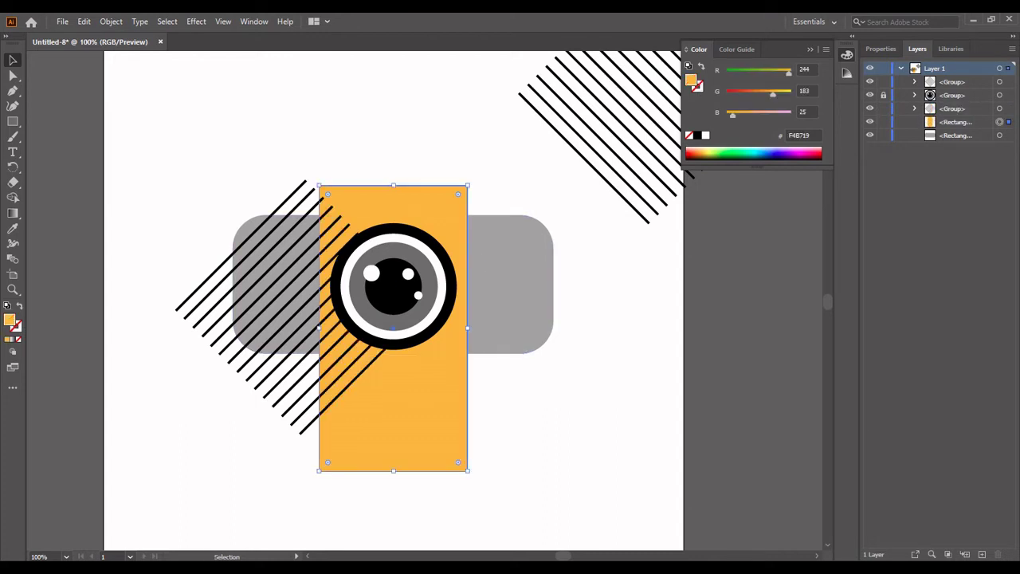
key(ctrl+shift+a)
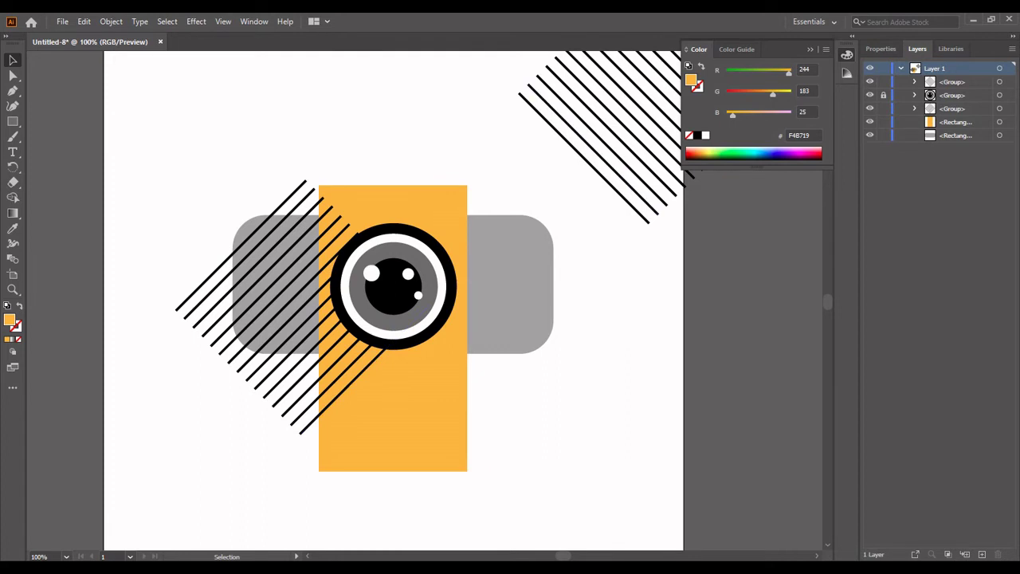
- Drag the top-right stripe group down over the bar's right end, then show rulers and add a horizontal guide
drag(605, 135, 629, 314)
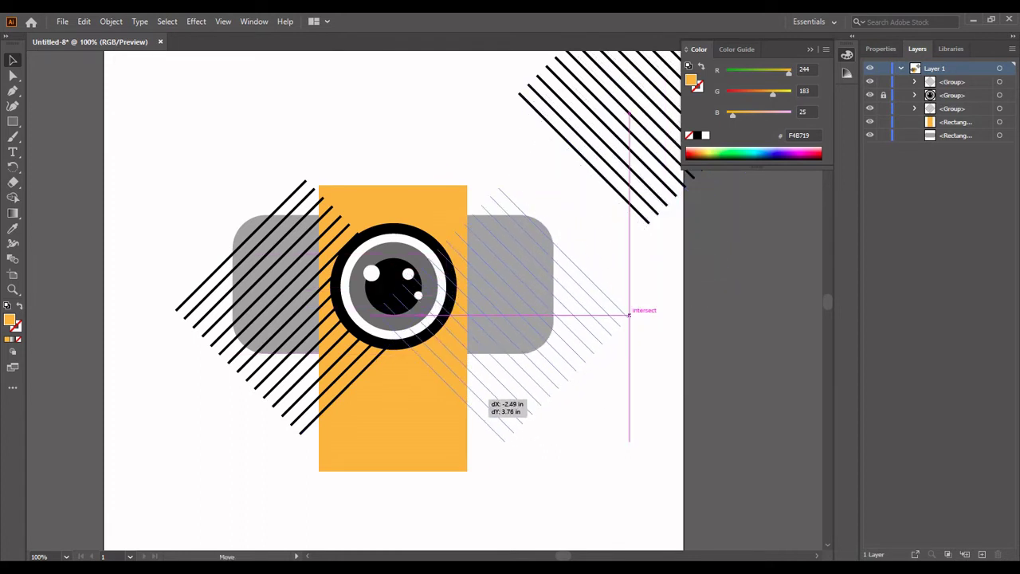
drag(629, 314, 625, 319)
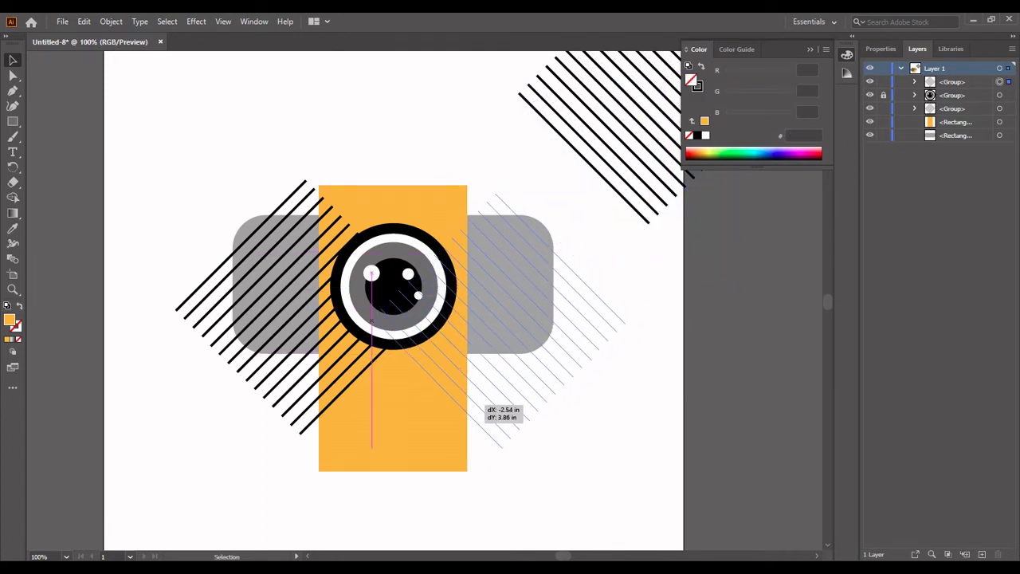
drag(478, 398, 478, 398)
key(ctrl+r)
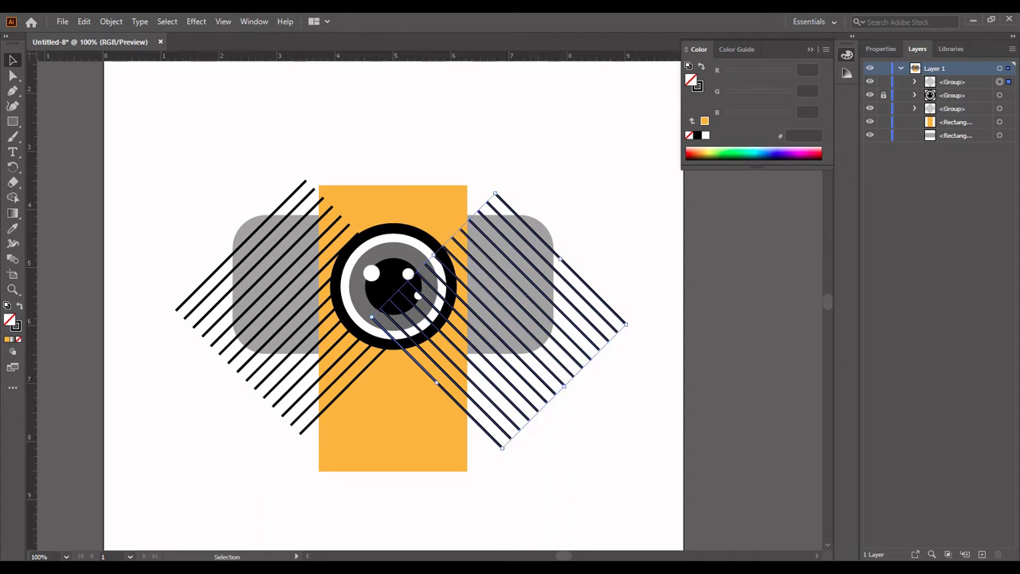
drag(485, 56, 564, 325)
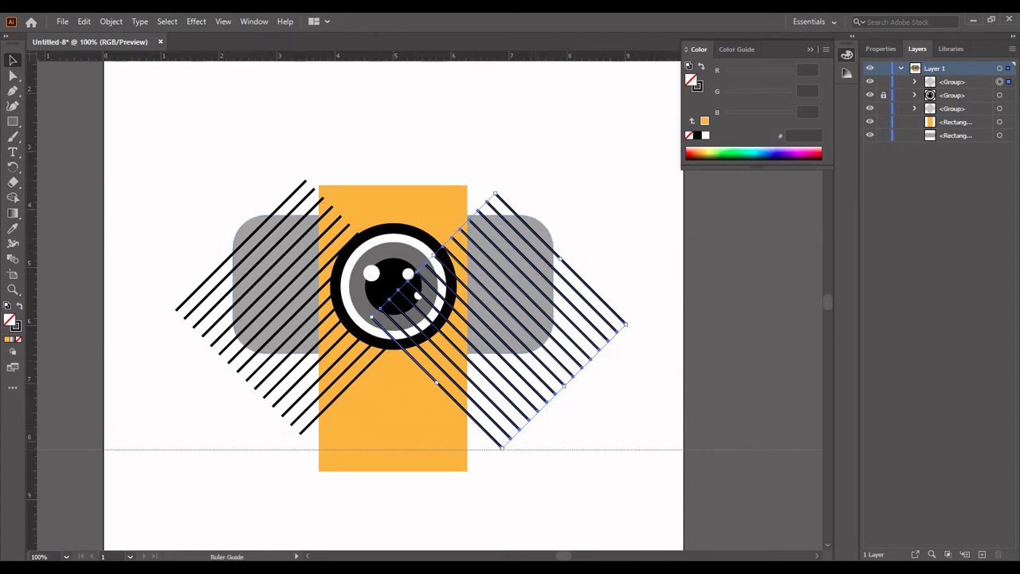
- Place the guide level with the left stripes' bottom and move the right stripe group up to it
drag(564, 325, 510, 434)
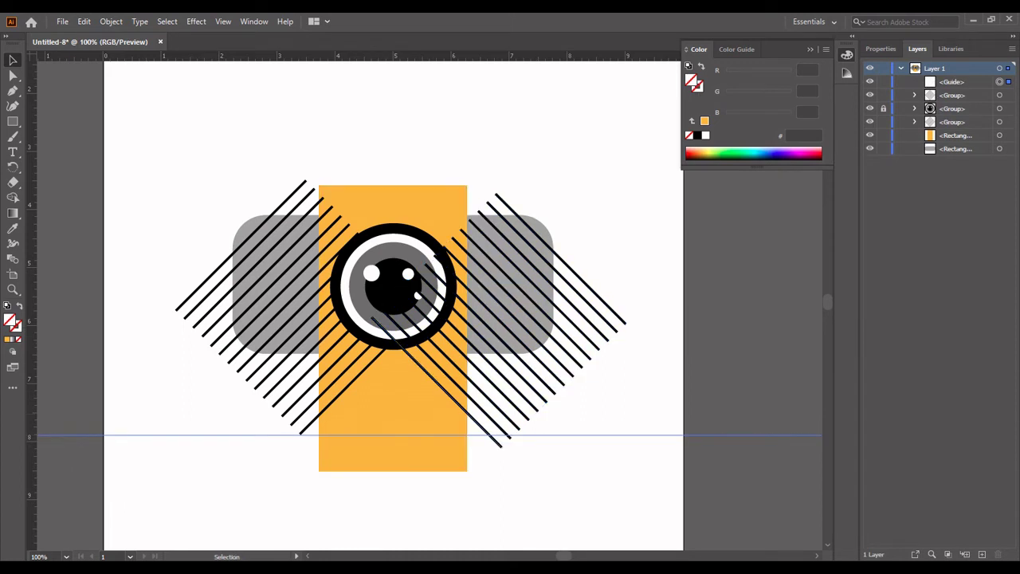
click(517, 430)
drag(481, 415, 483, 401)
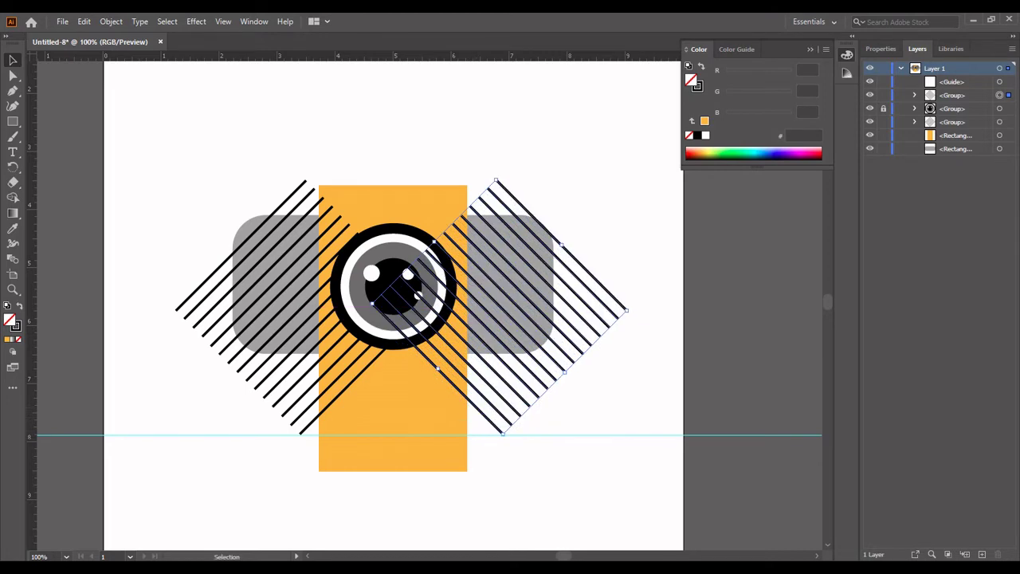
- Nudge the right stripe group left with arrow keys until it mirrors the left group
key(Left)
key(Left)
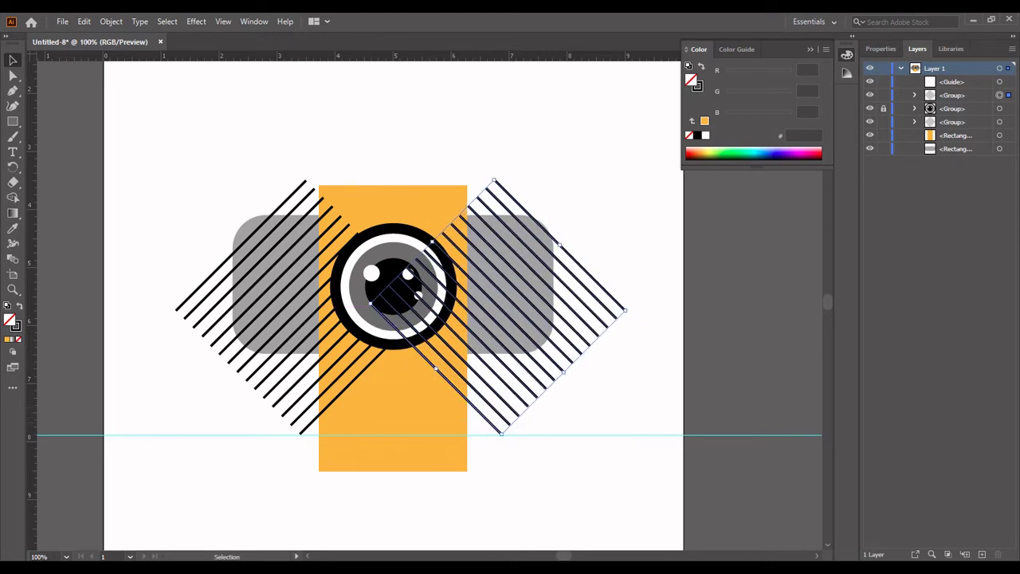
key(Left)
key(Left)
key(Left)
key(Left)
key(Left)
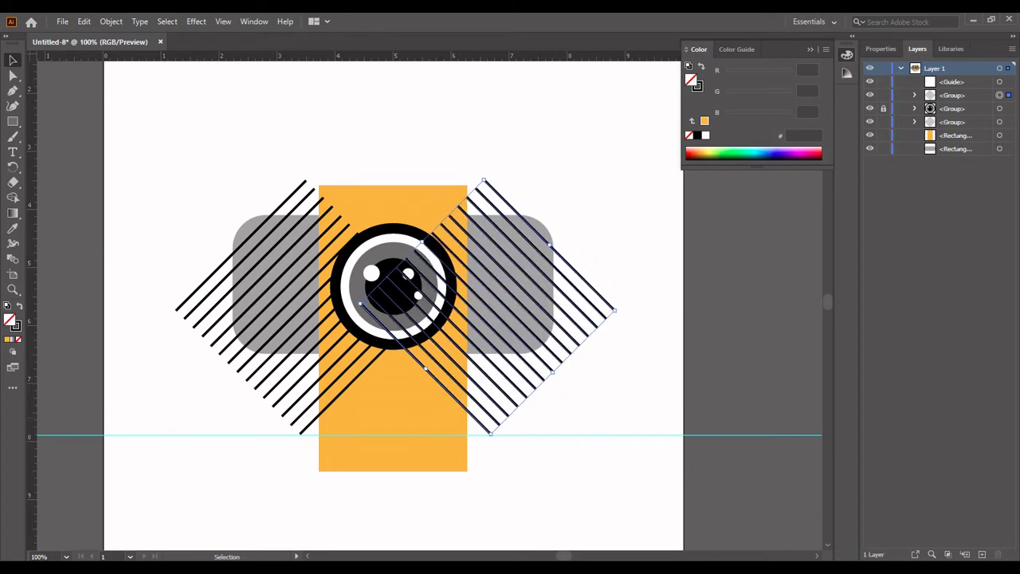
key(Left)
key(Left)
key(Left)
key(Left)
key(Left)
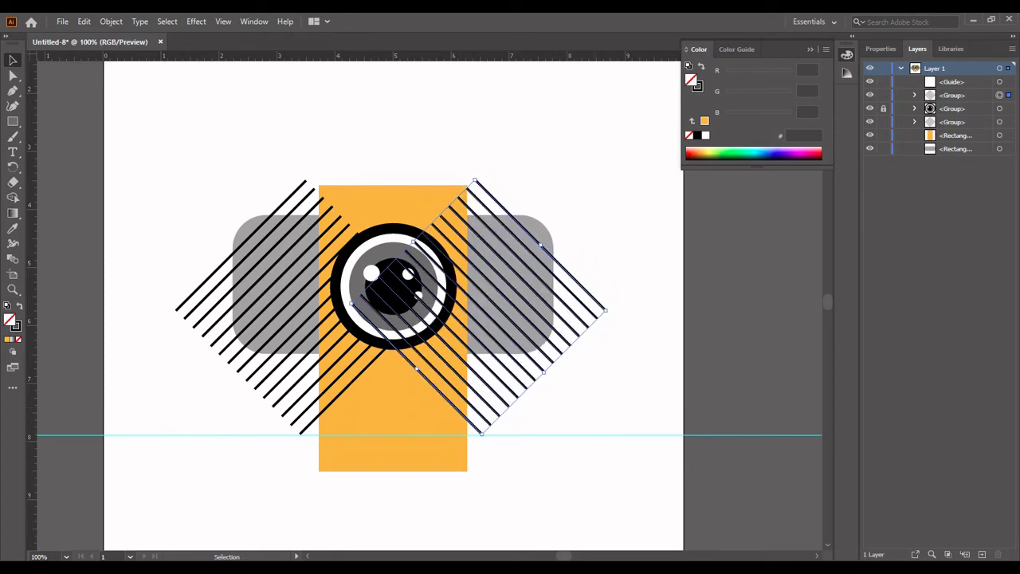
key(Left)
key(Left)
key(Right)
key(Left)
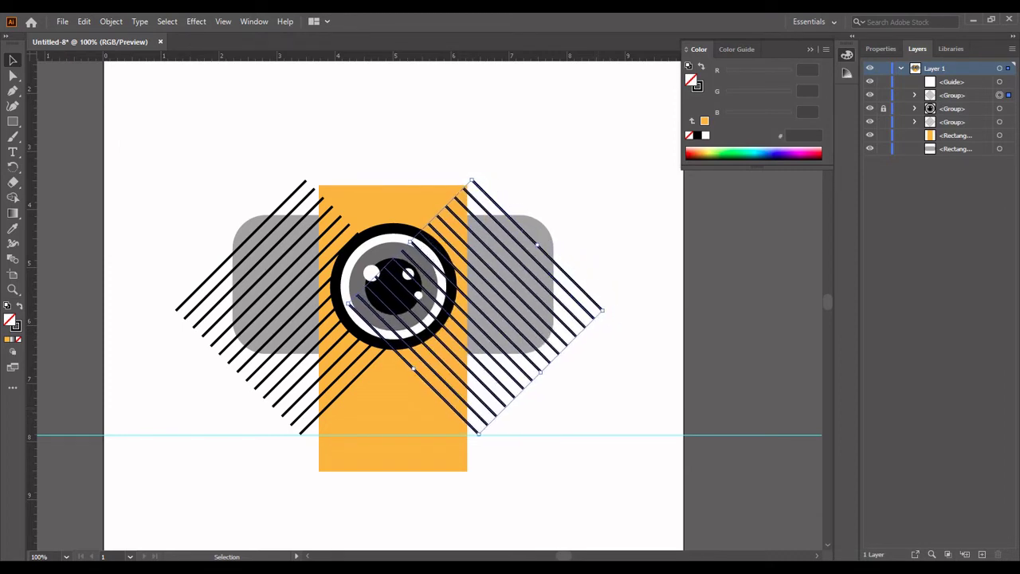
key(Right)
key(Right)
key(Left)
key(Right)
key(Right)
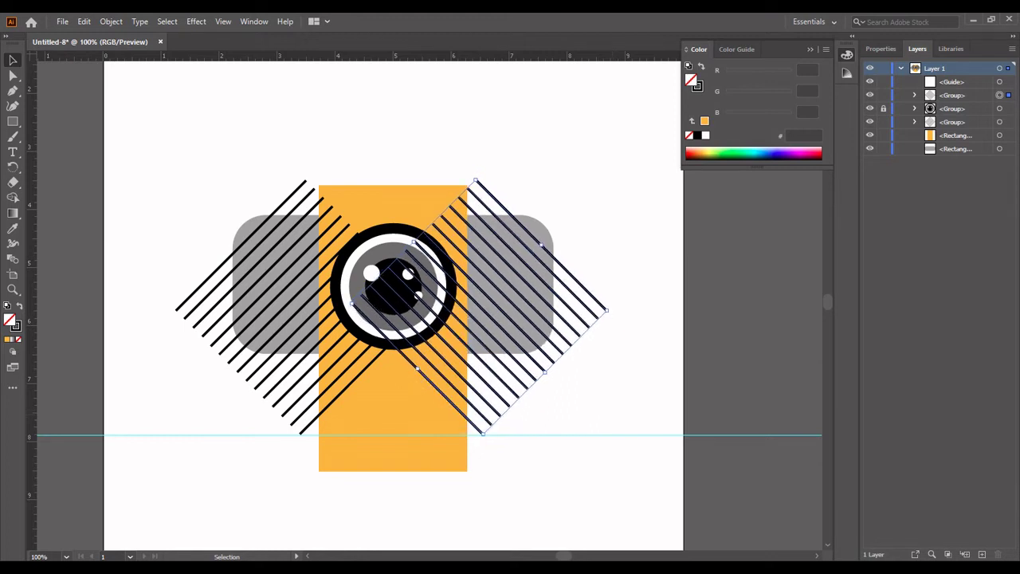
- Change the grey bar's corner rounding and adjust its height from the bottom edge
click(548, 231)
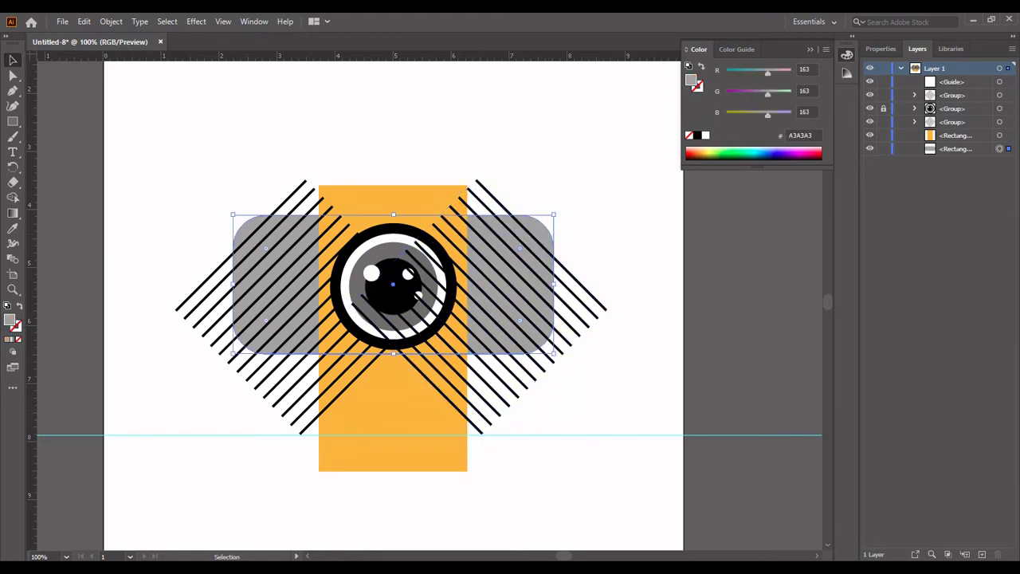
drag(519, 248, 534, 234)
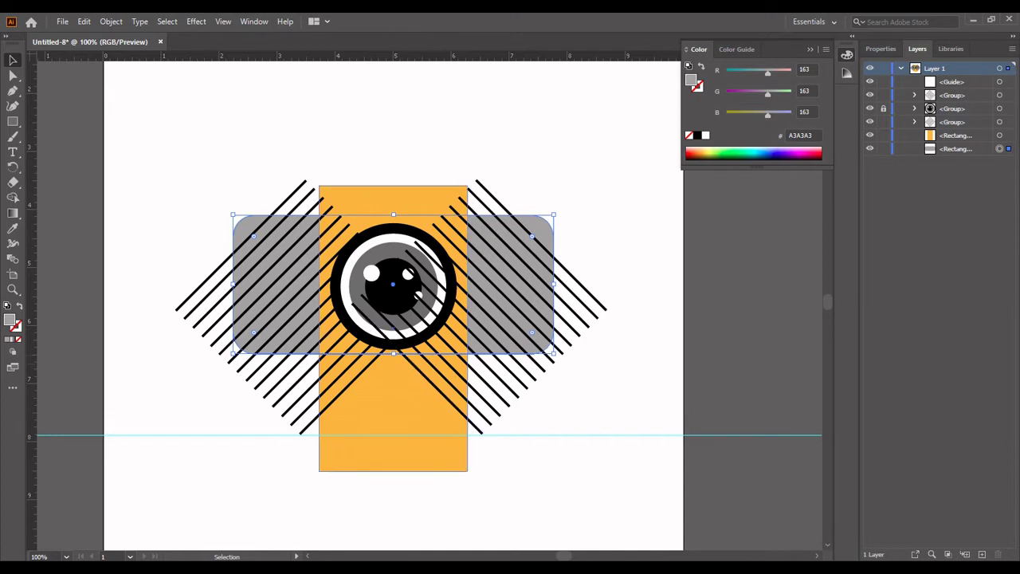
drag(393, 352, 394, 352)
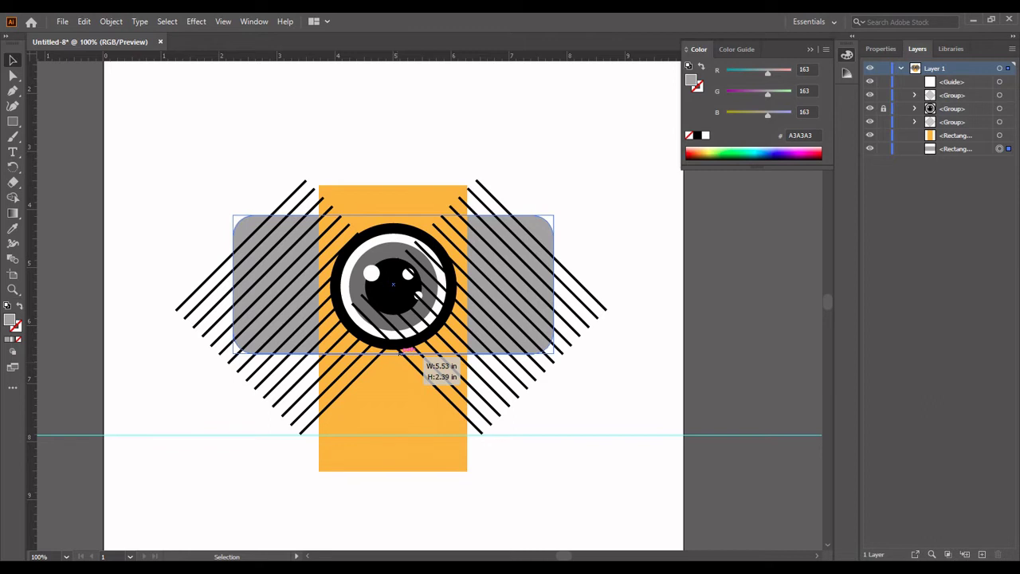
drag(395, 352, 395, 353)
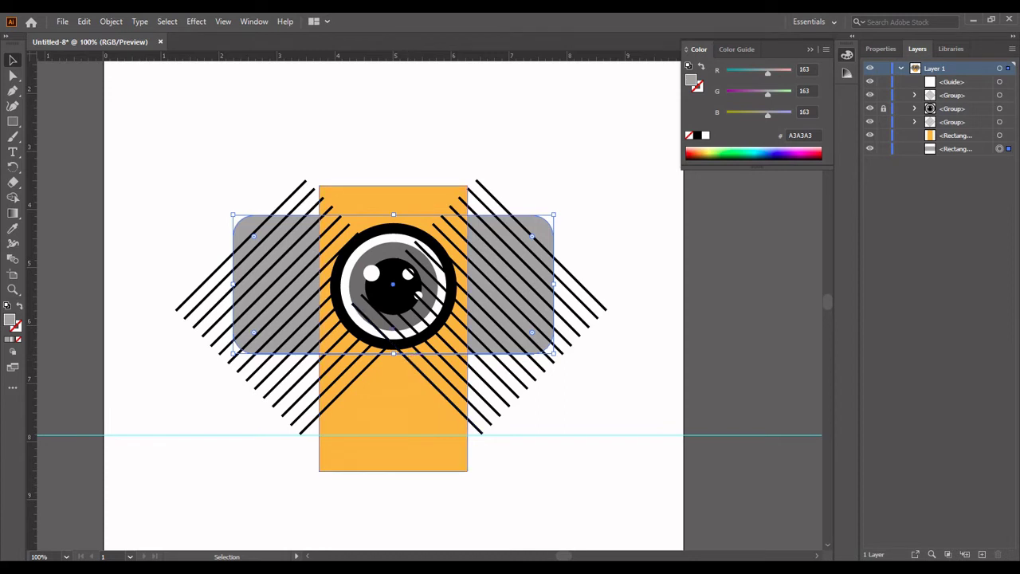
- Extend the orange rectangle's top edge slightly upward
click(393, 451)
drag(393, 185, 393, 178)
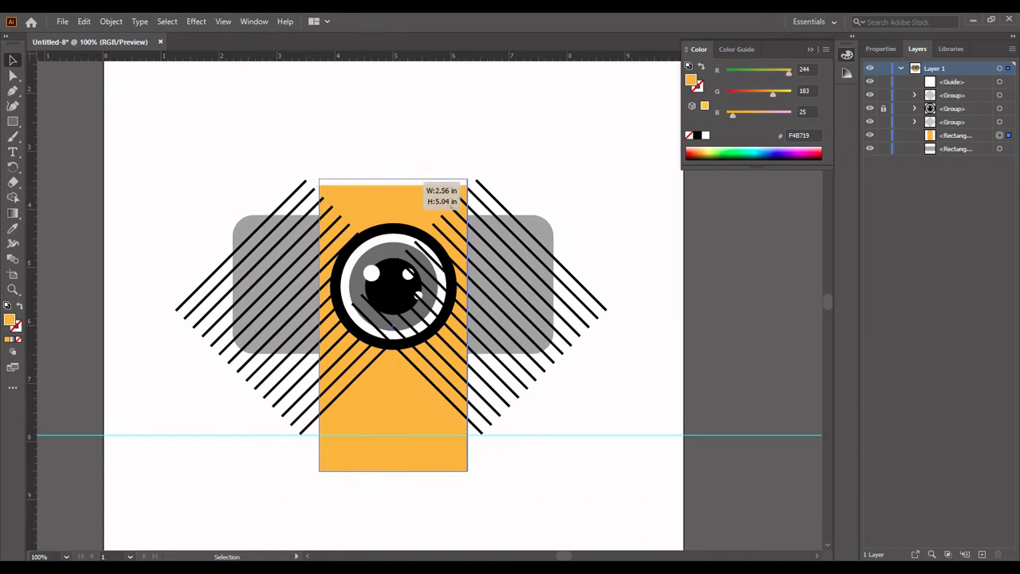
key(ctrl+shift+a)
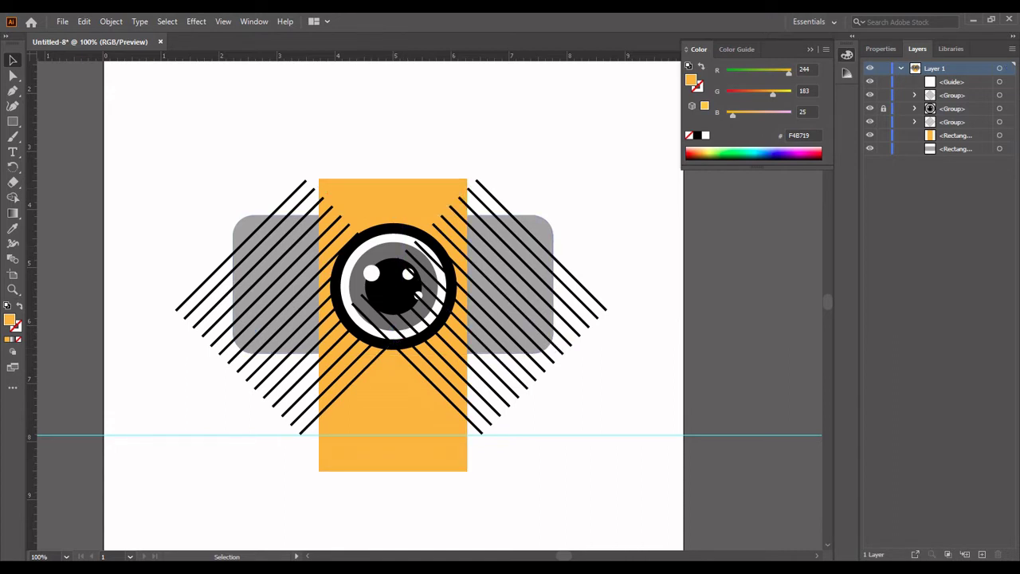
- Widen the grey bar equally on both sides to 5.69 by 2.39 in
click(547, 224)
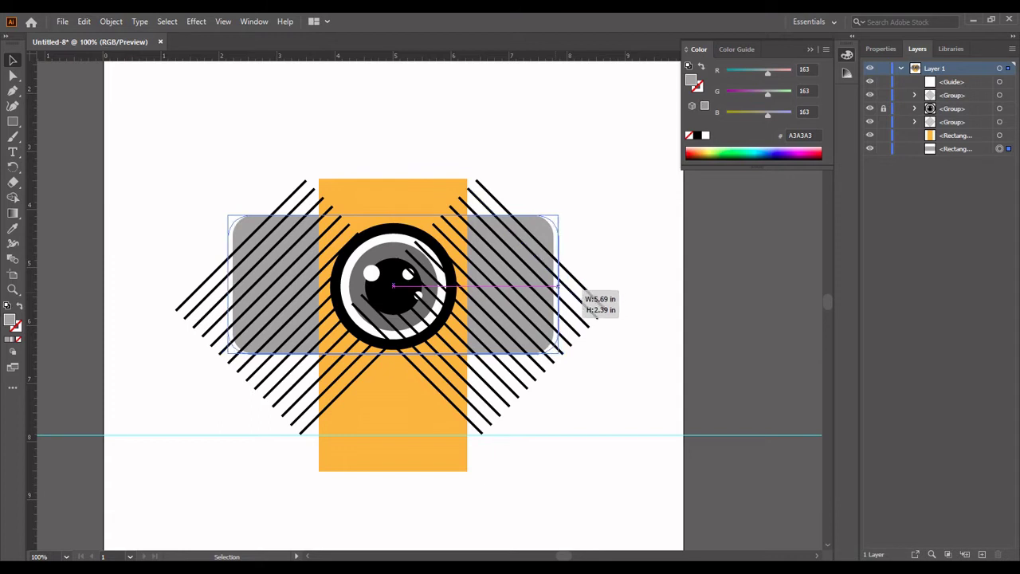
drag(554, 283, 558, 283)
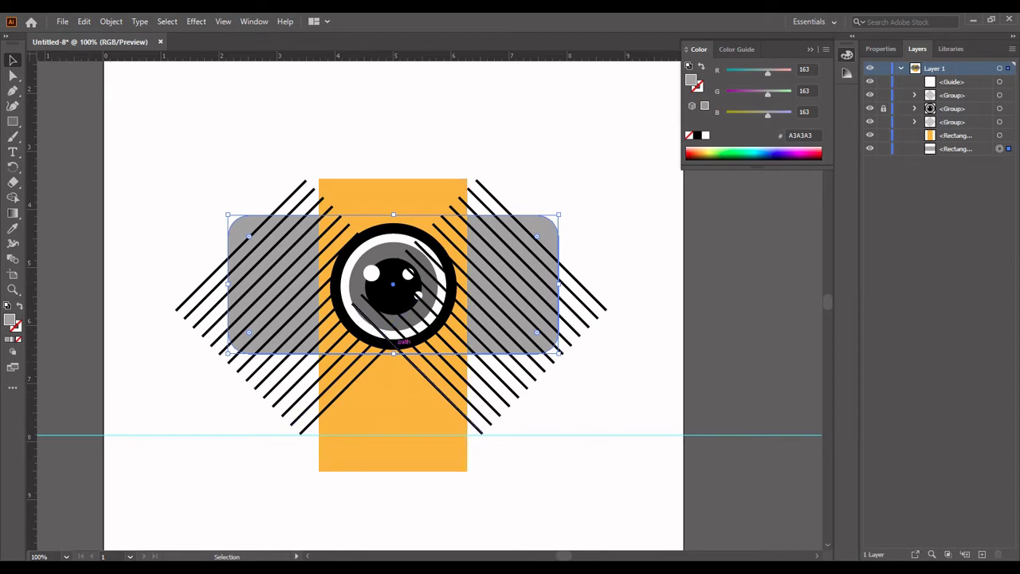
click(481, 423)
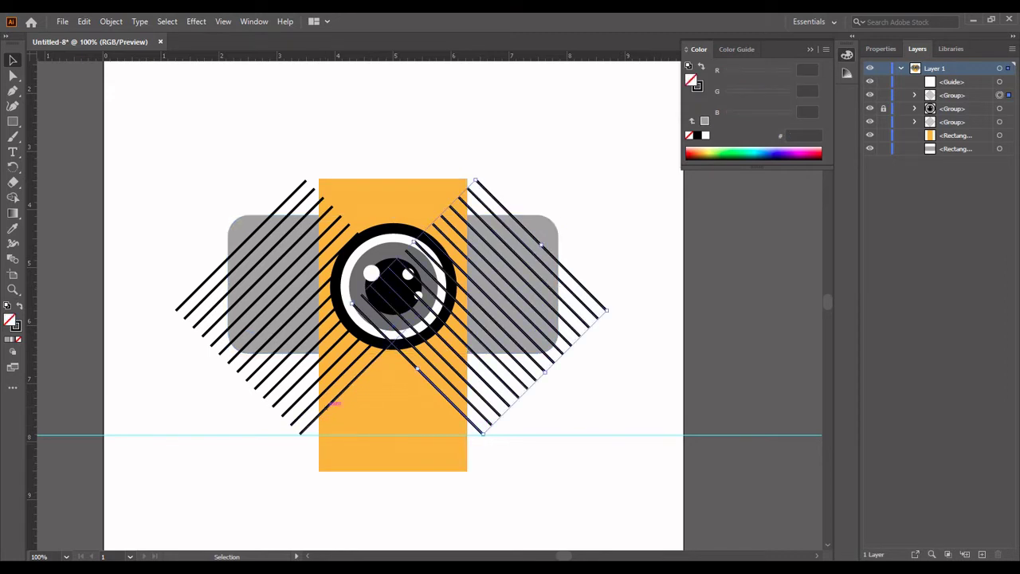
- Nudge the left stripe group two steps further left
click(342, 398)
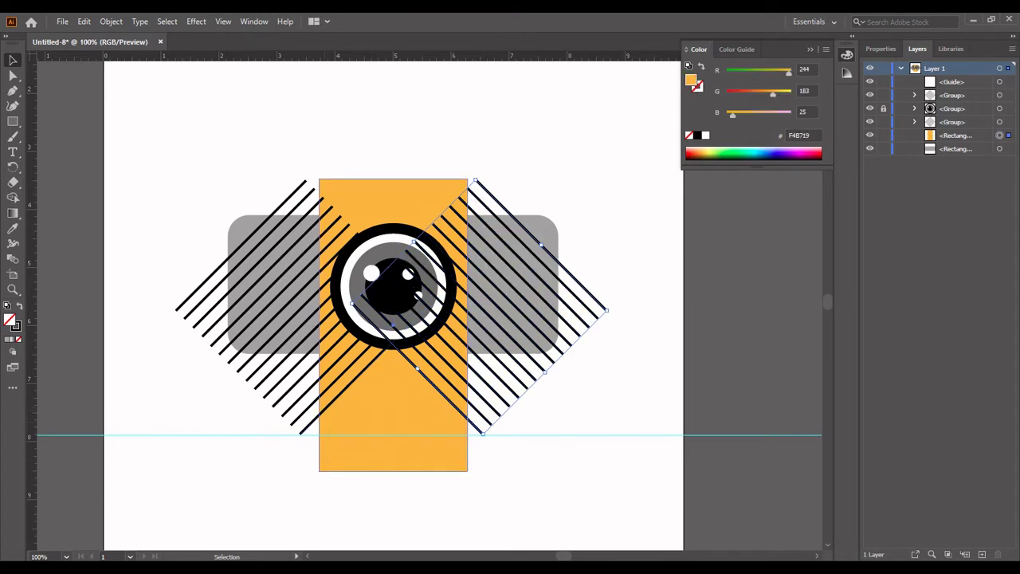
click(446, 414)
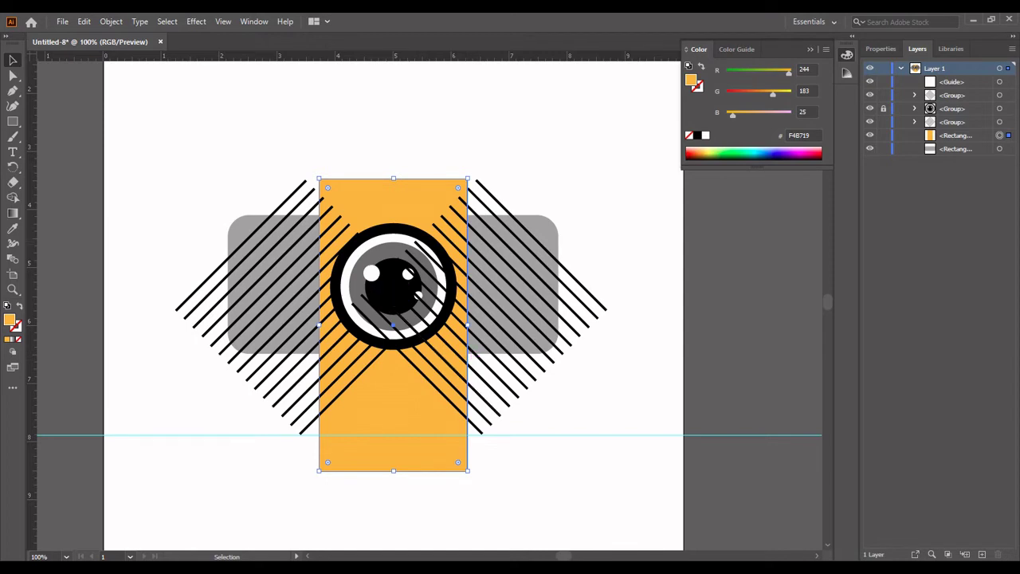
key(ctrl+])
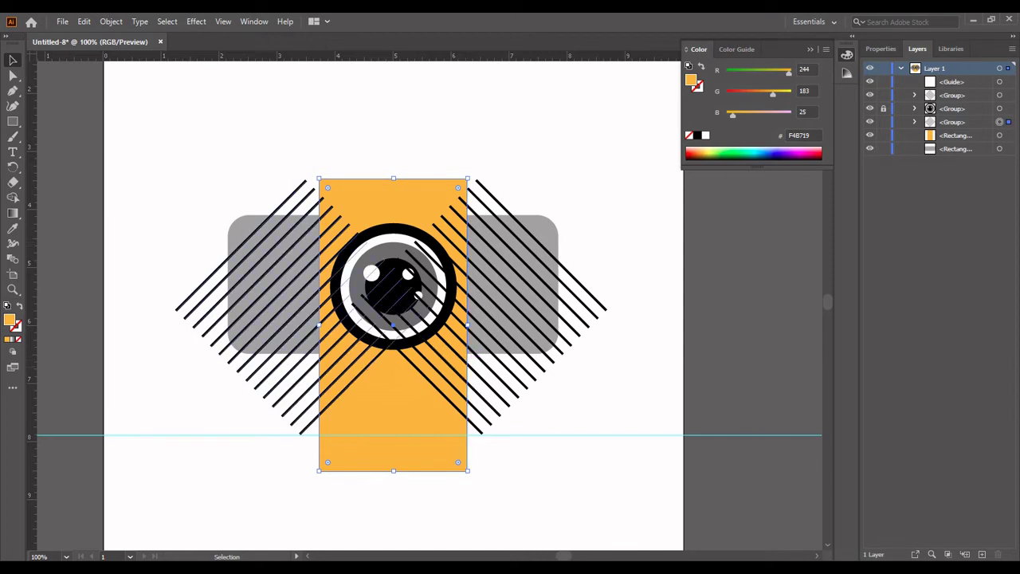
click(287, 291)
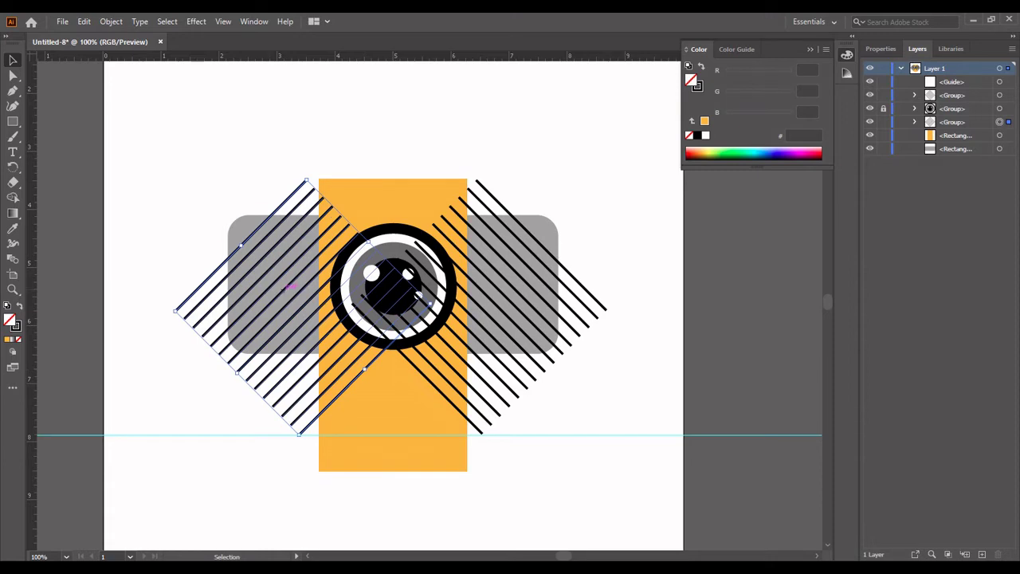
key(Left)
key(Left)
key(Left)
key(Left)
key(Left)
key(Left)
key(Left)
key(Left)
key(Left)
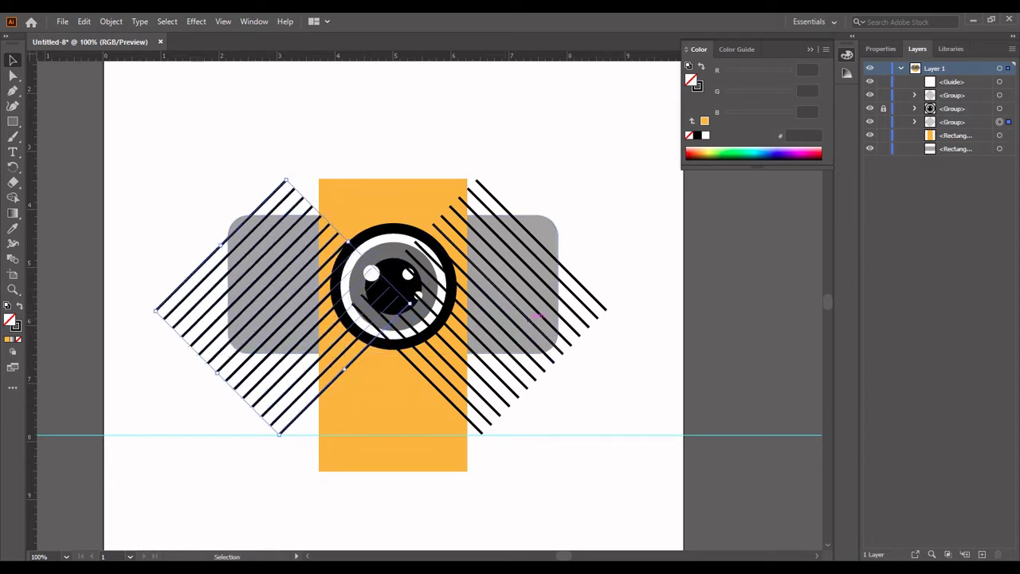
key(Left)
key(Left)
key(Left)
key(Left)
key(Left)
key(Left)
key(Left)
key(Left)
key(Left)
key(Left)
key(Left)
key(Left)
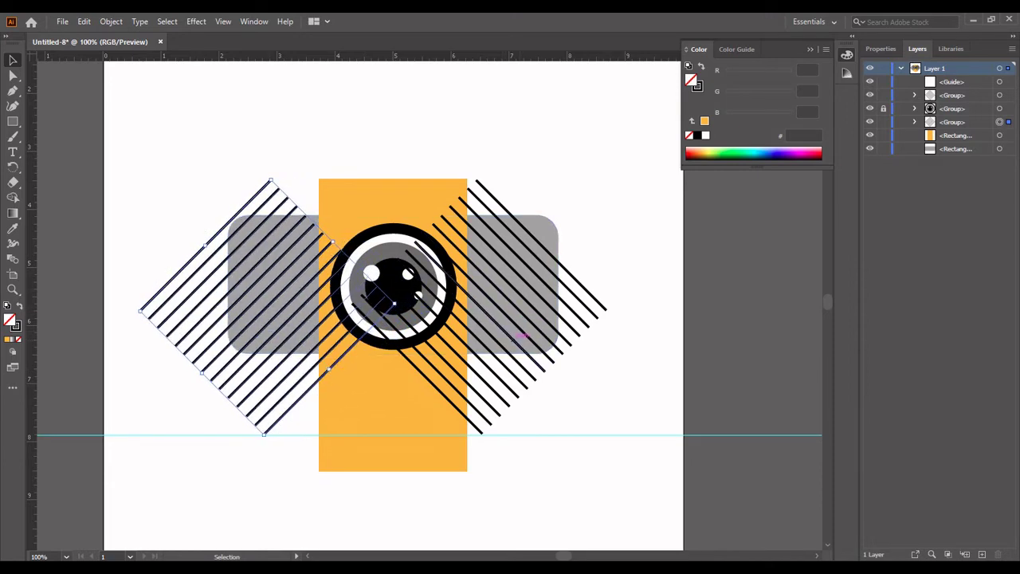
- Move the right stripe group about 0.17 in right and send it behind the eye
click(519, 336)
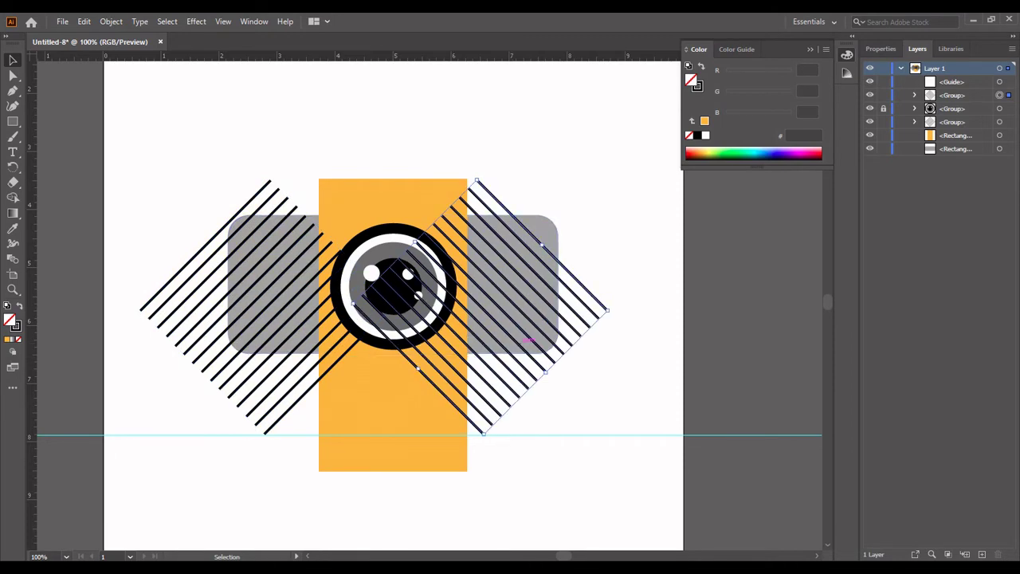
drag(524, 338, 542, 337)
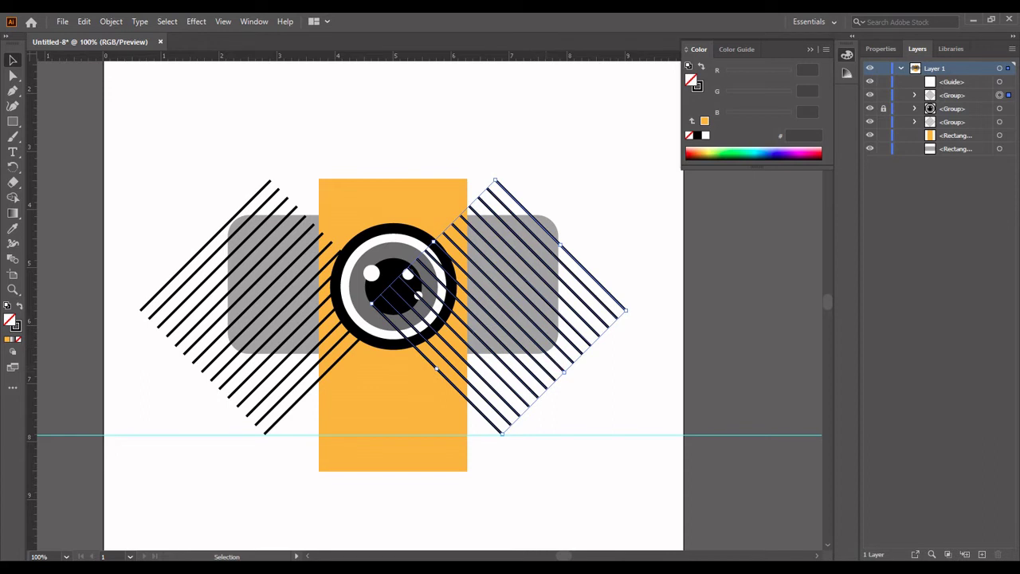
key(ctrl+bracketleft)
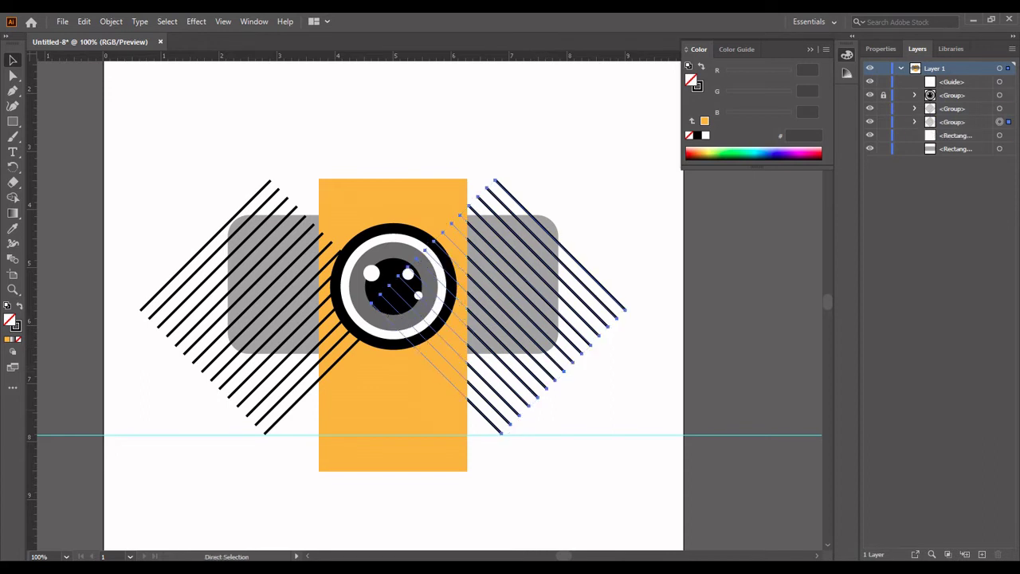
key(ctrl+shift+a)
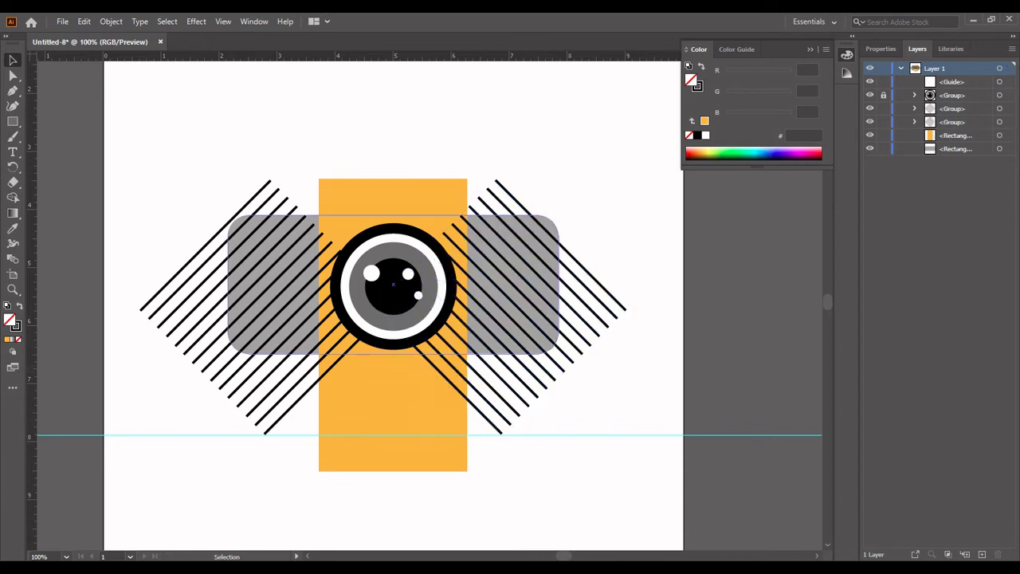
mouse_move(542, 307)
mouse_down()
mouse_move(552, 308)
mouse_move(507, 303)
mouse_up()
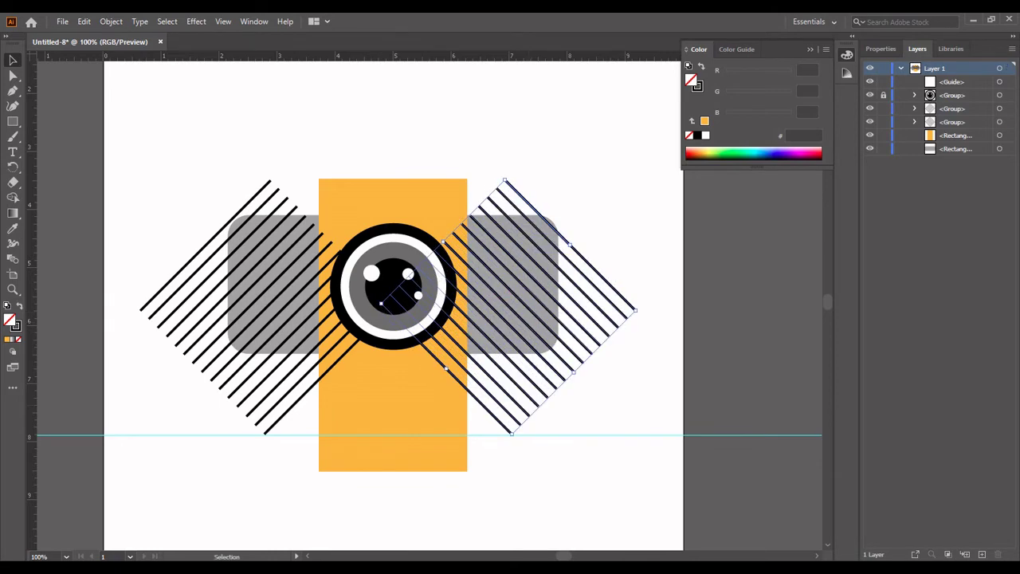
click(637, 433)
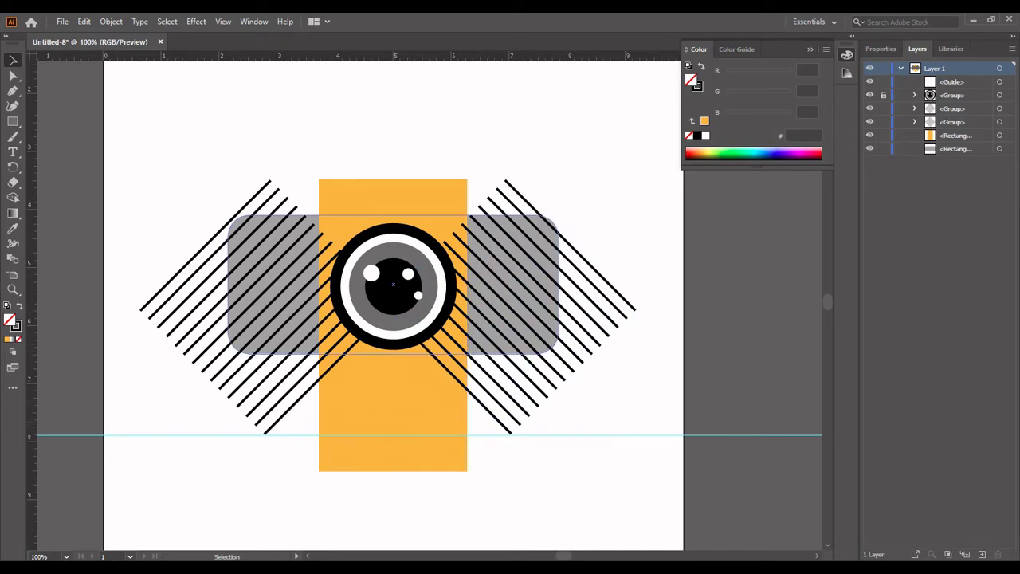
- Stack the grey bar above the orange rectangle and stretch it down to 5.69 by 2.58 in
click(239, 231)
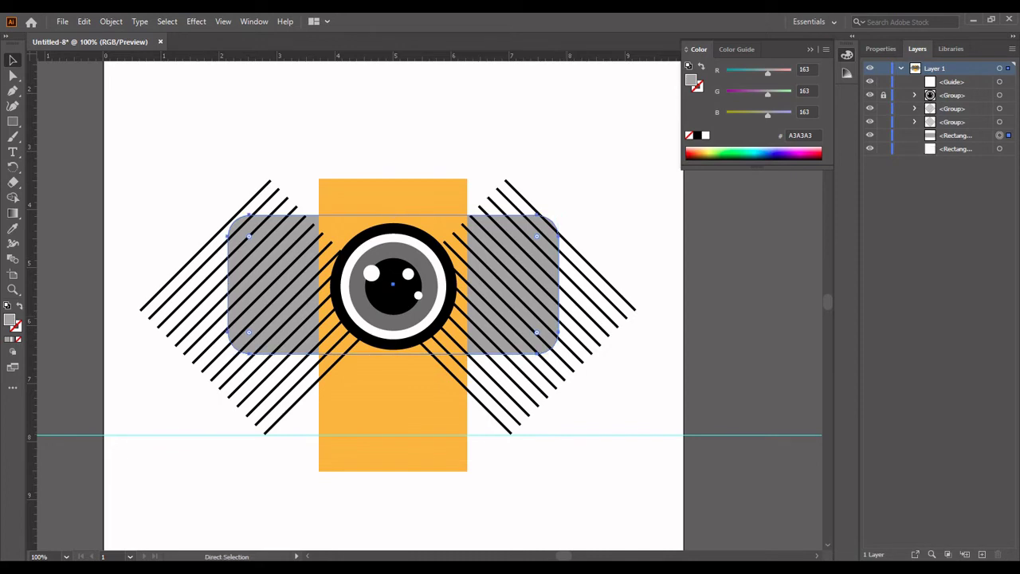
key(ctrl+bracketright)
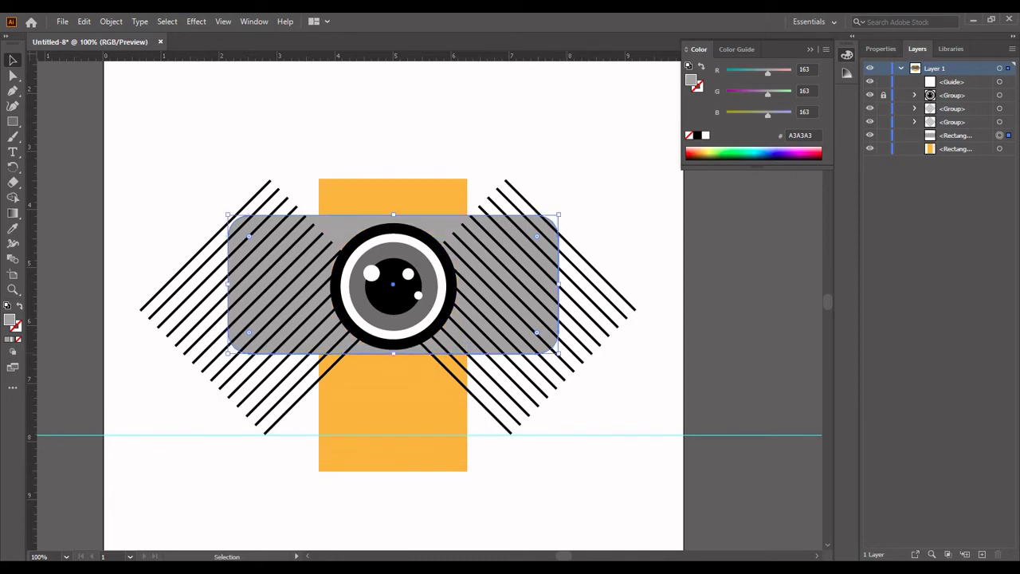
key(ctrl+bracketleft)
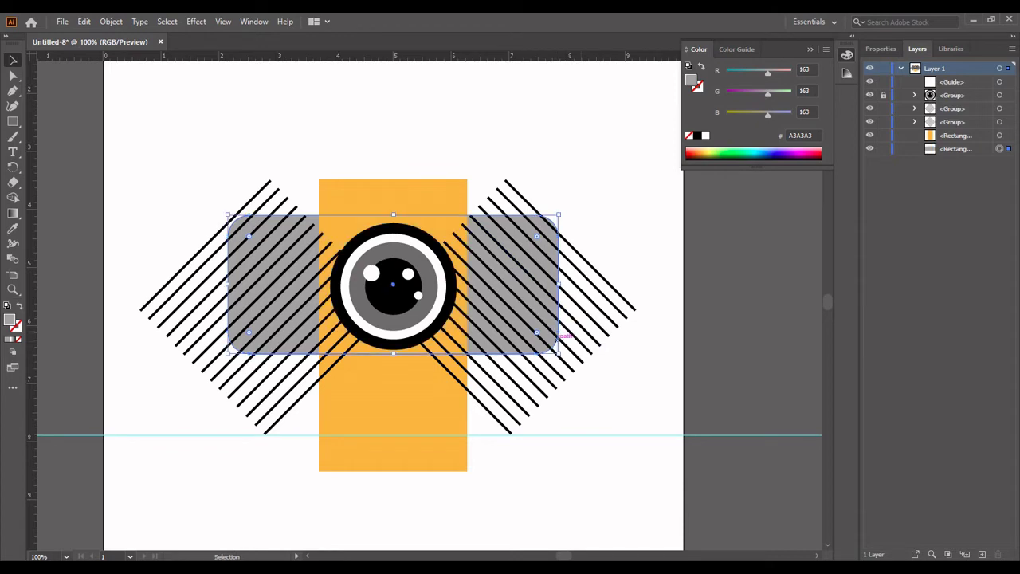
key(ctrl+bracketright)
key(v)
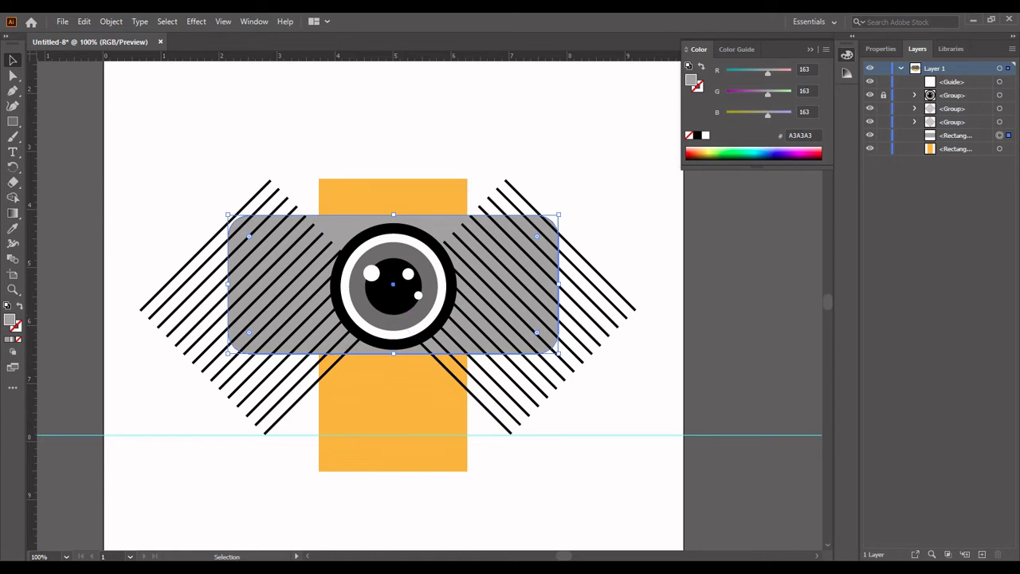
drag(393, 353, 394, 363)
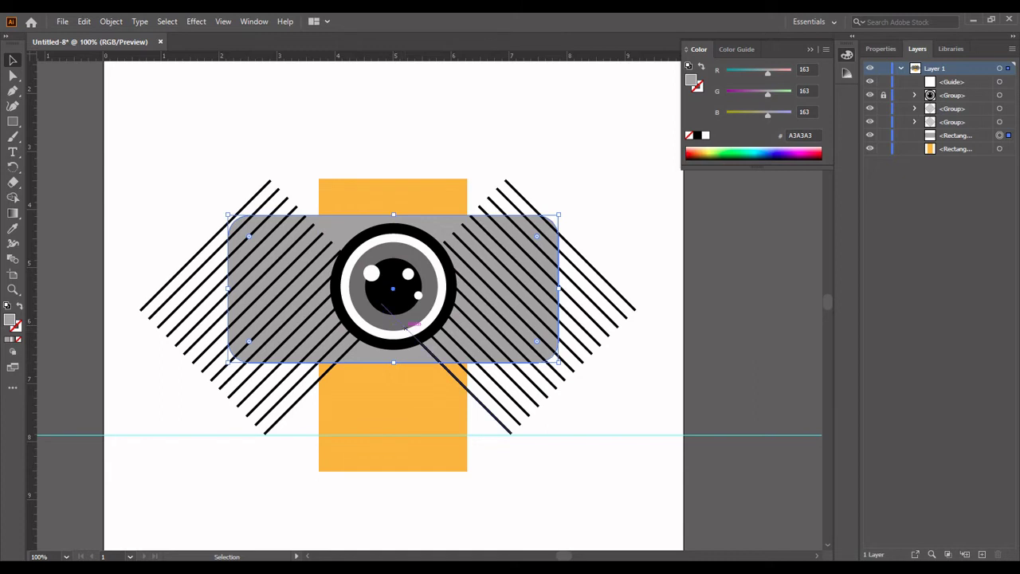
- Alt-drag the grey rounded body's side handle to narrow it evenly on both sides
ctrl+click(405, 325)
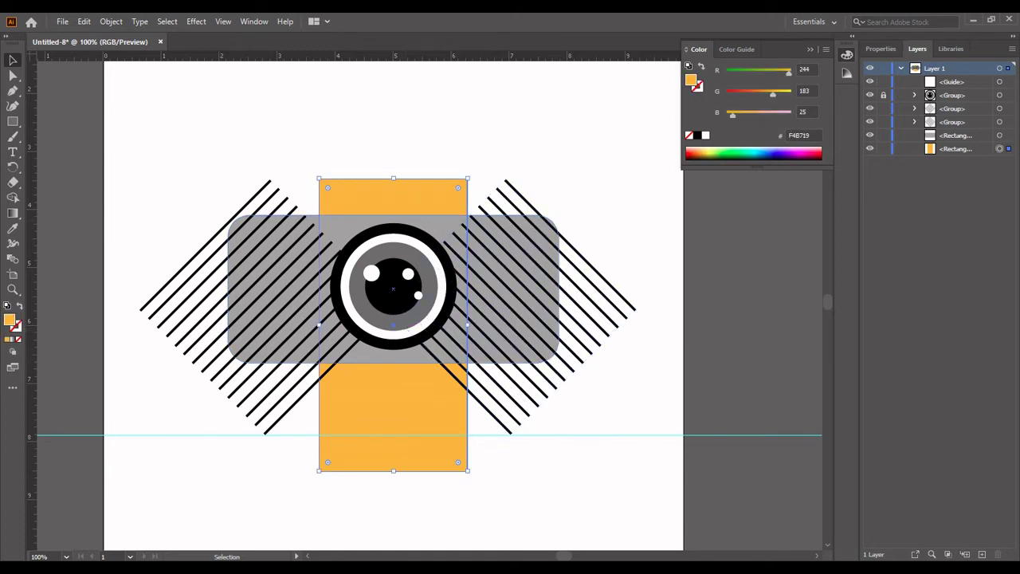
ctrl+click(415, 324)
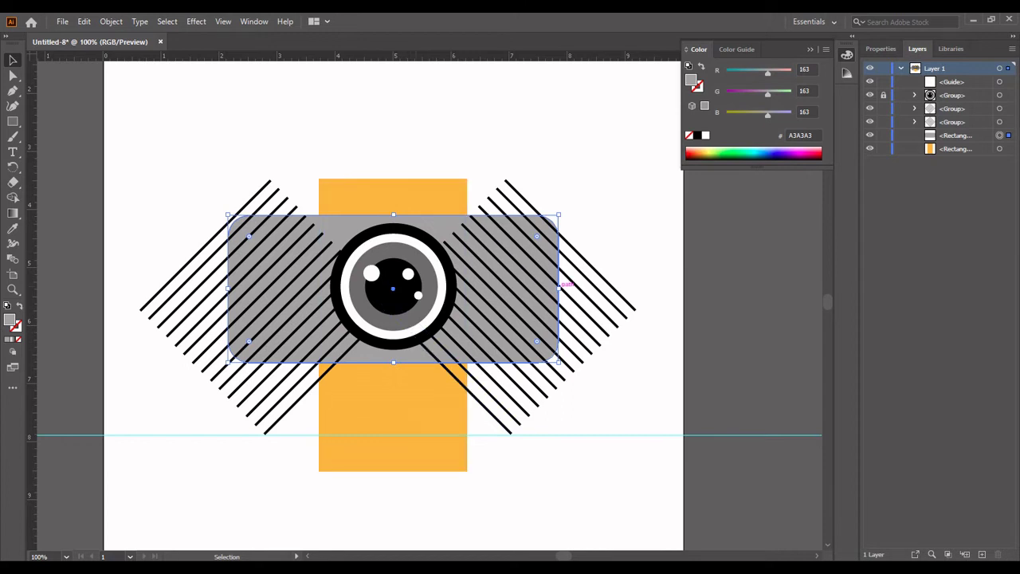
drag(558, 289, 553, 288)
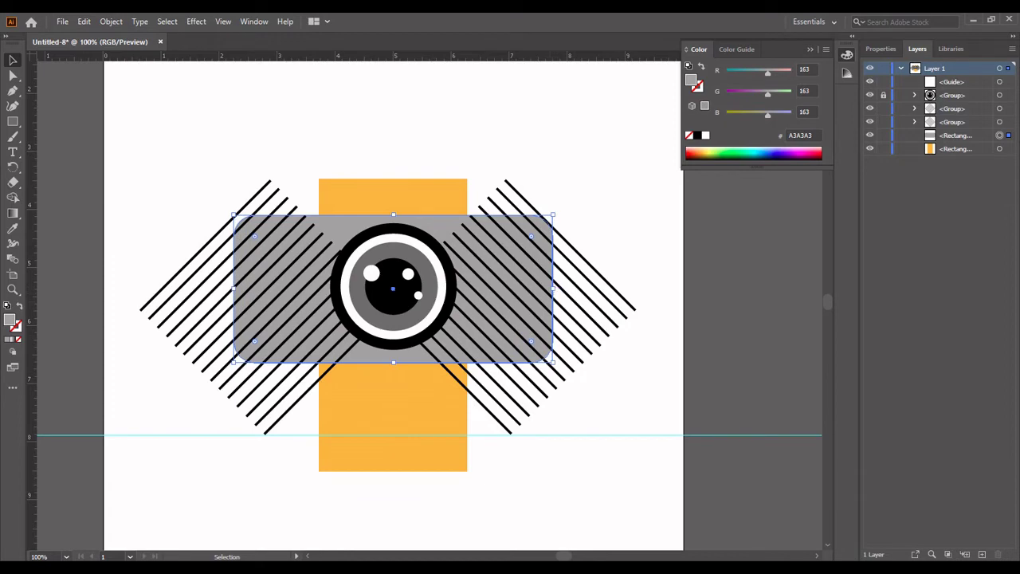
click(606, 375)
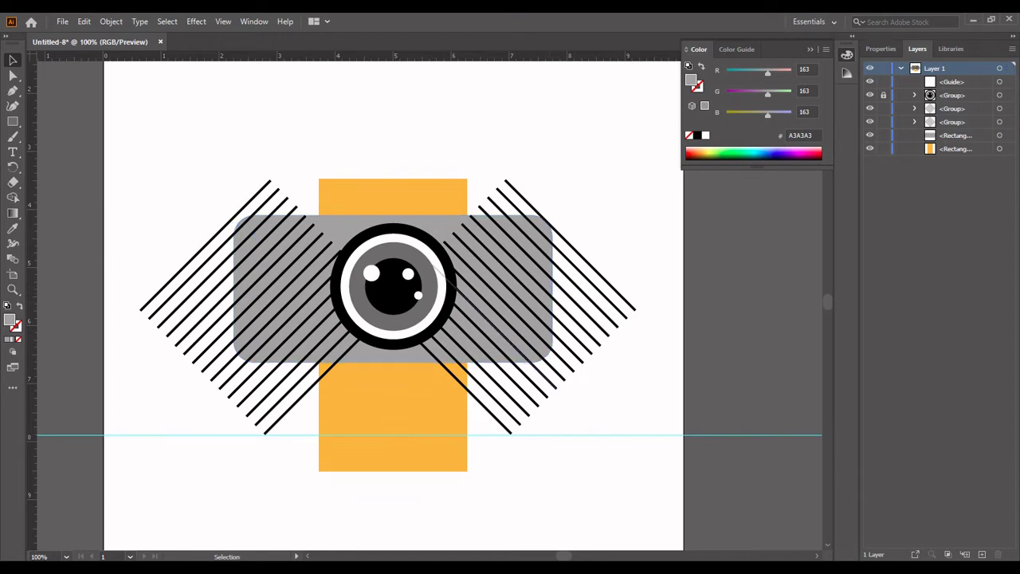
- Test selecting the left and right stripe groups, all artwork, and the orange strap
click(401, 320)
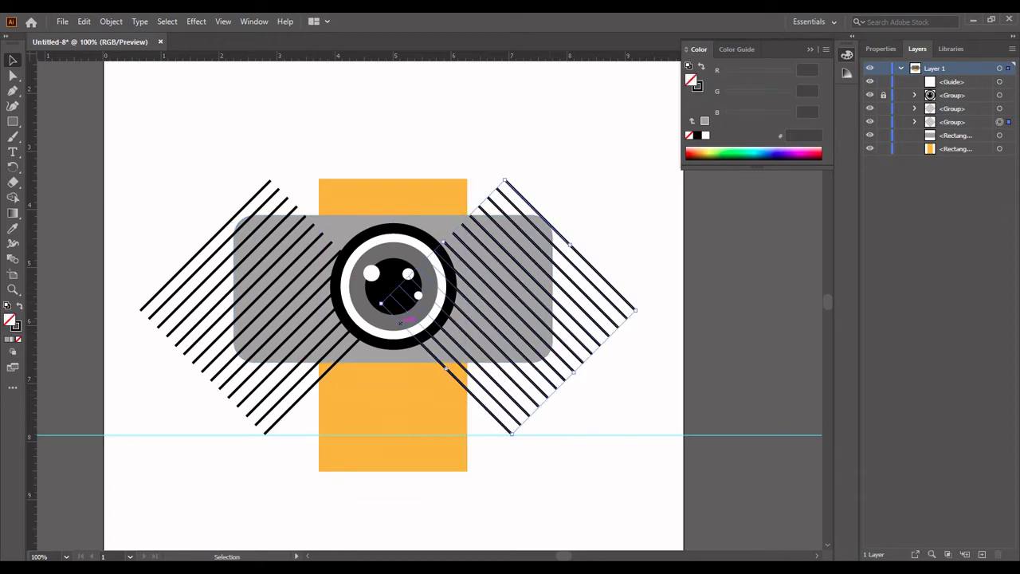
key(ctrl+shift+a)
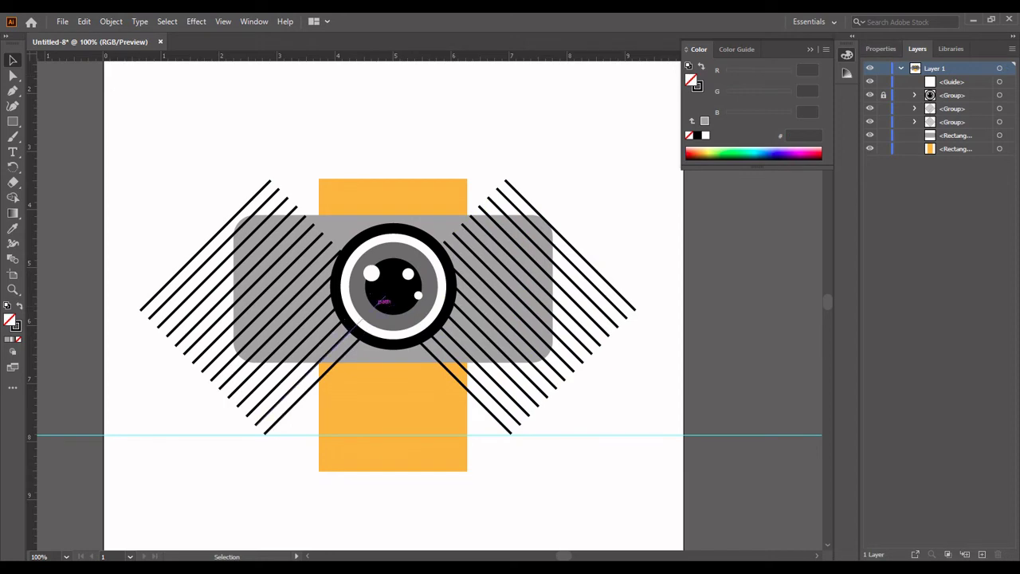
click(393, 296)
drag(506, 171, 630, 394)
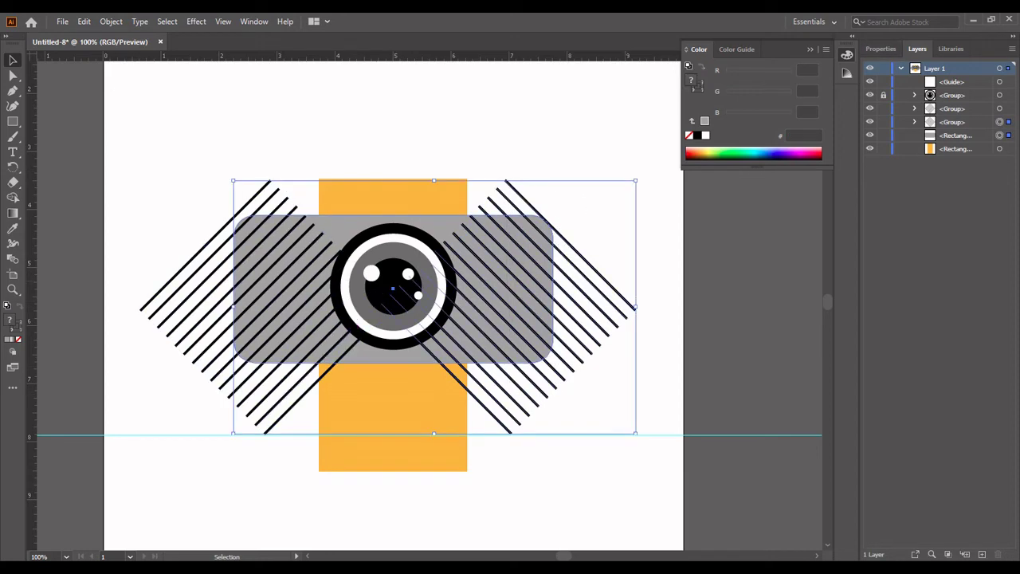
mouse_move(177, 151)
mouse_down()
mouse_move(600, 424)
mouse_move(614, 421)
mouse_up()
click(537, 200)
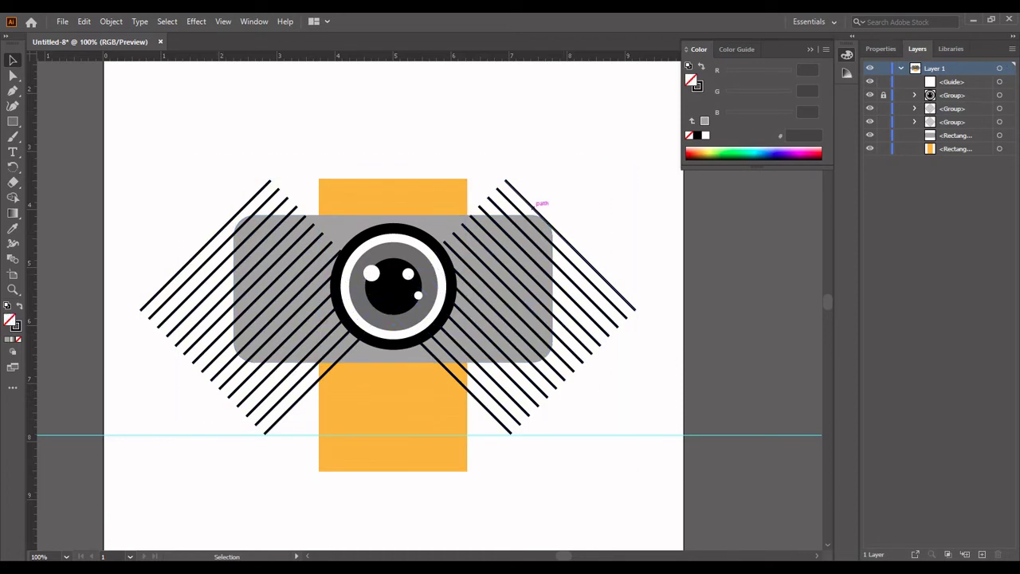
shift+click(531, 205)
shift+click(351, 198)
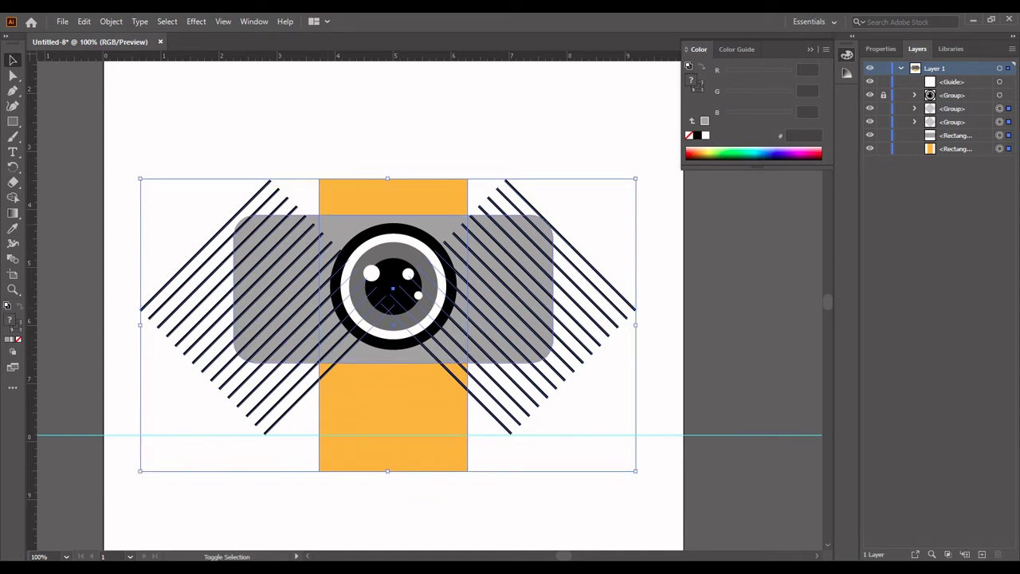
- Lock the stripe groups and the background rectangle
click(883, 109)
click(883, 136)
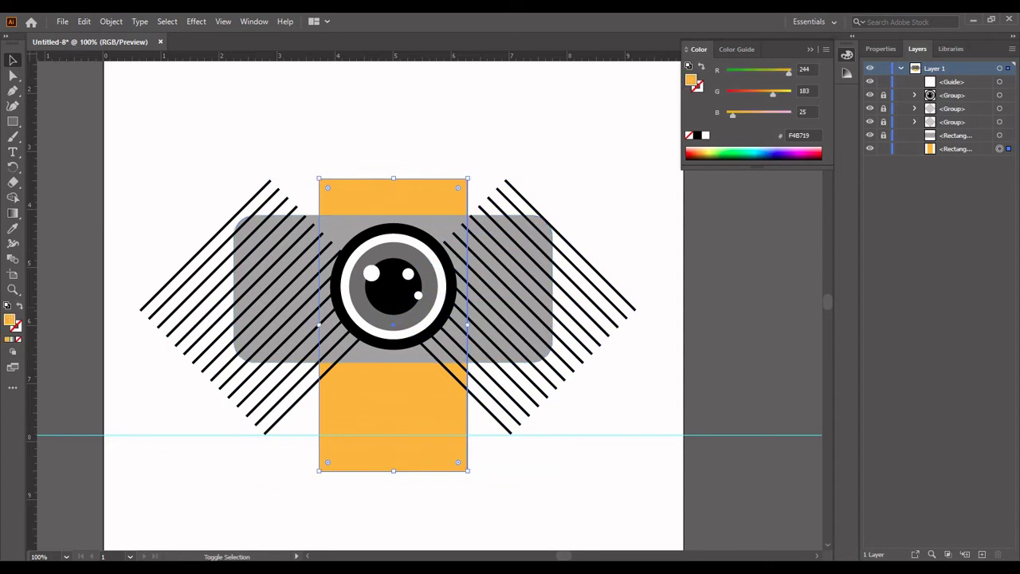
key(ctrl+shift+a)
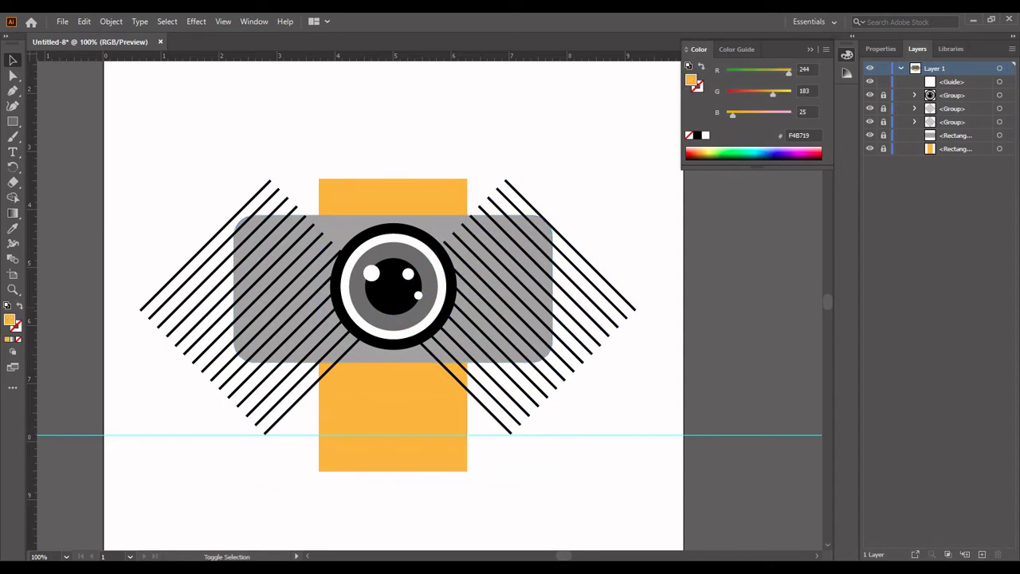
- Scale the lens group proportionally to about 2.4 in and nudge it up slightly
click(393, 287)
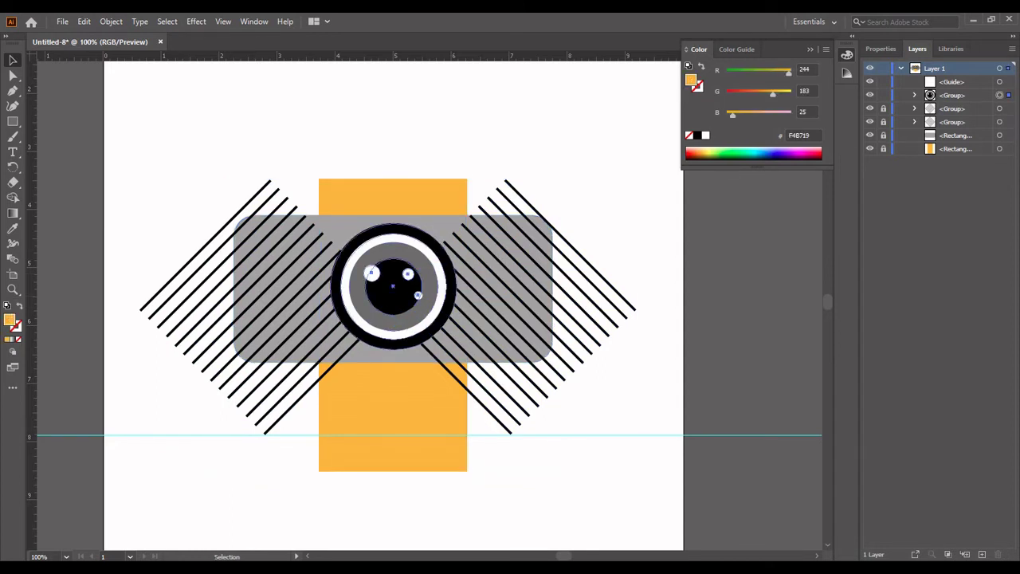
mouse_move(457, 224)
mouse_down()
mouse_move(464, 213)
mouse_move(460, 224)
mouse_up()
key(ctrl+z)
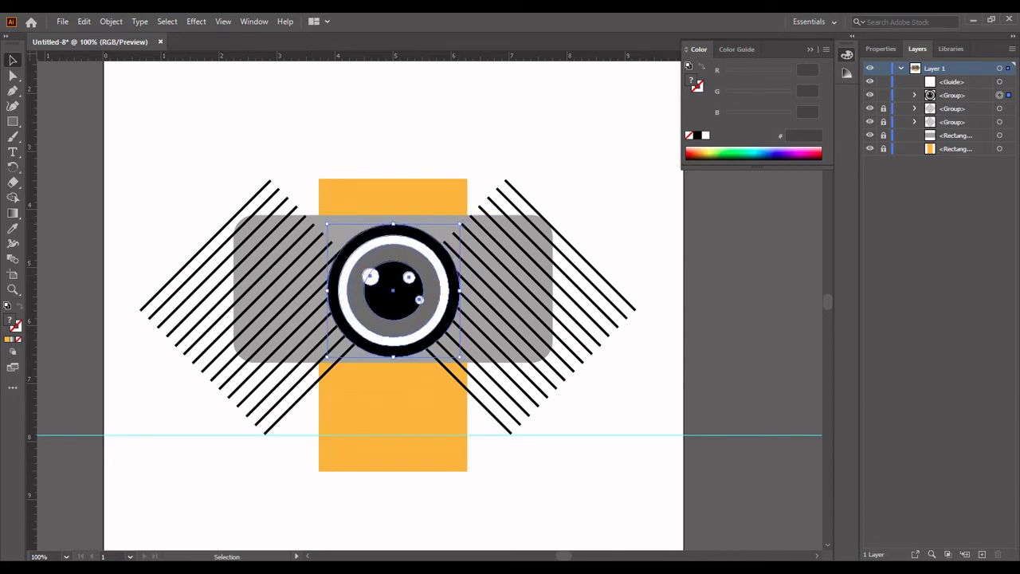
key(Up)
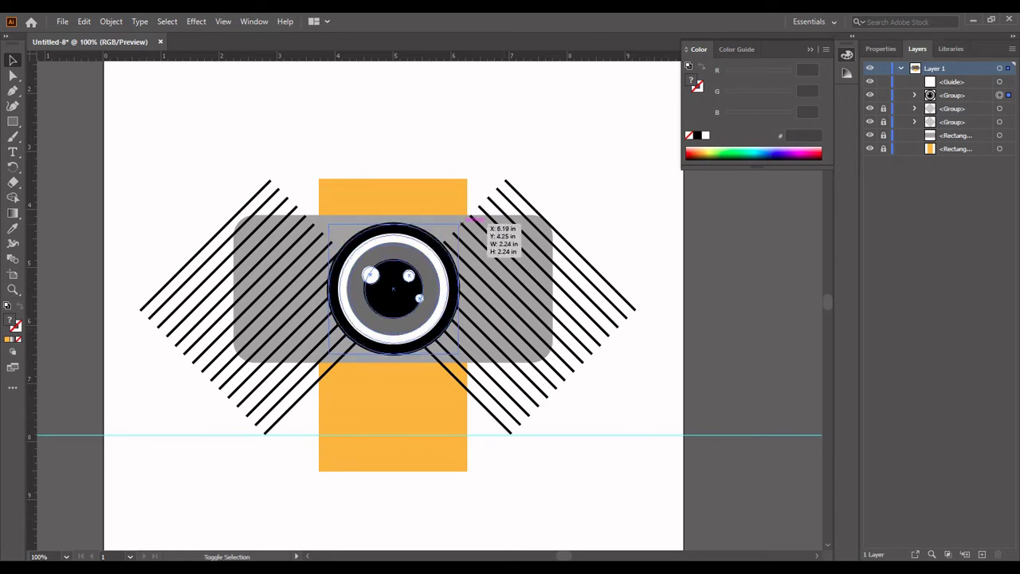
drag(474, 218, 480, 213)
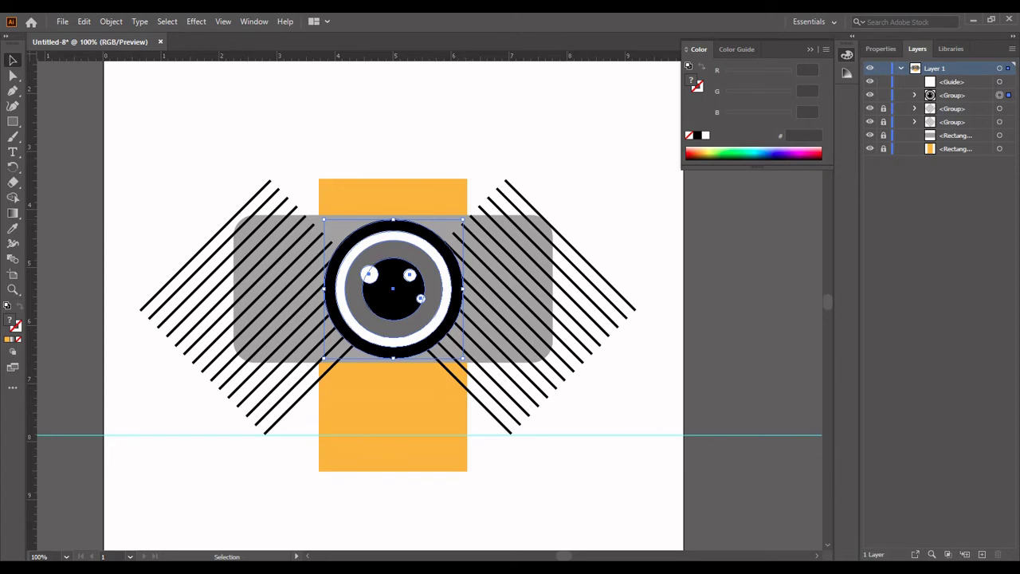
key(ctrl+shift+a)
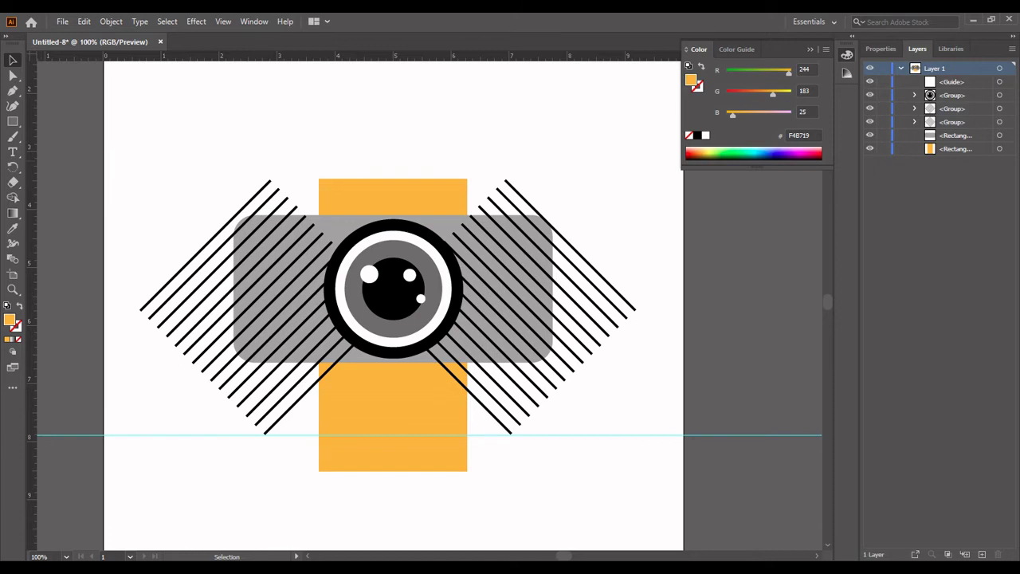
- Paste a copy of the grey body off the artboard and set the original's fill to None
key(a)
click(529, 263)
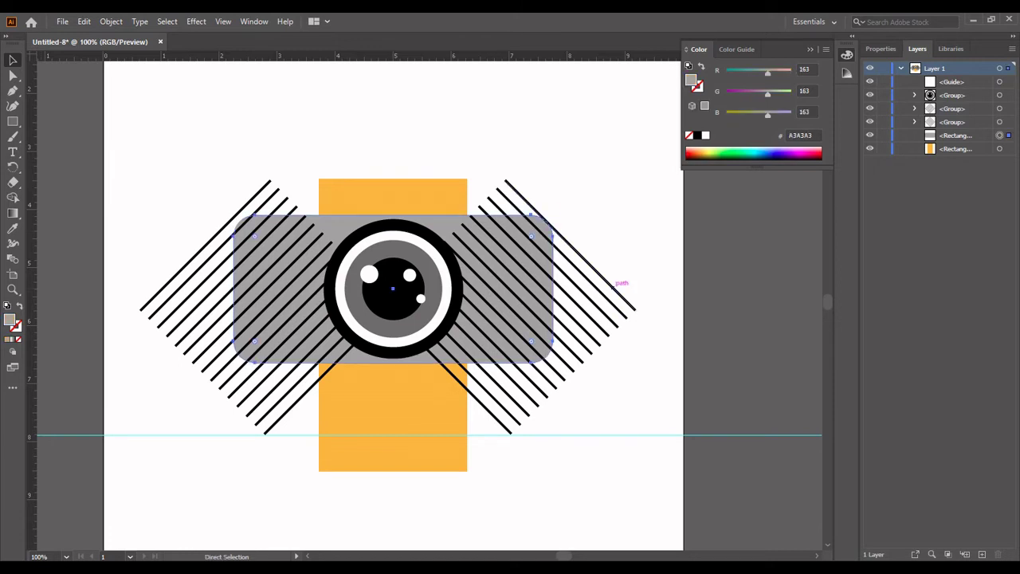
key(ctrl+c)
key(ctrl+v)
key(v)
drag(463, 332, 803, 513)
key(ctrl+shift+a)
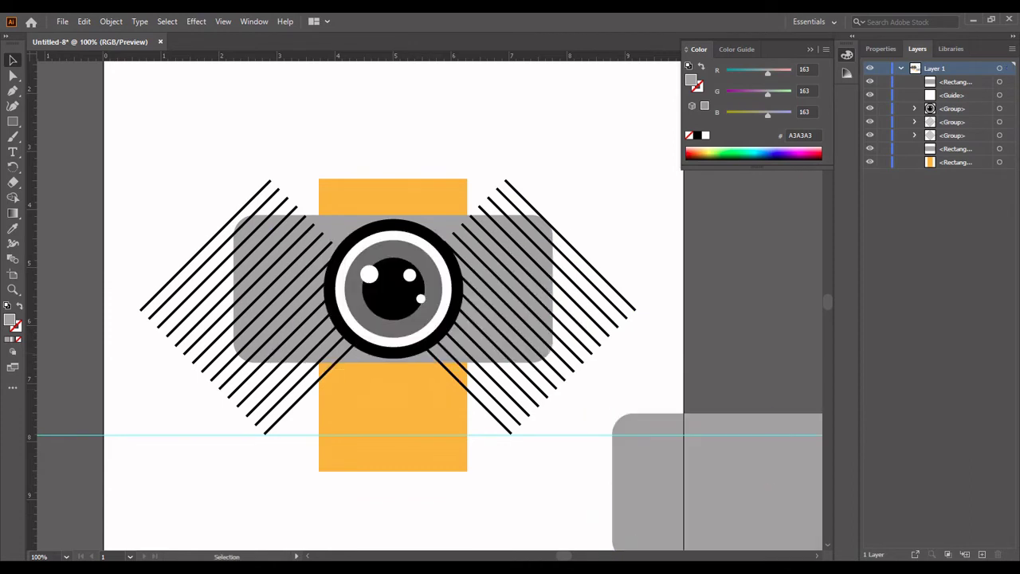
click(394, 219)
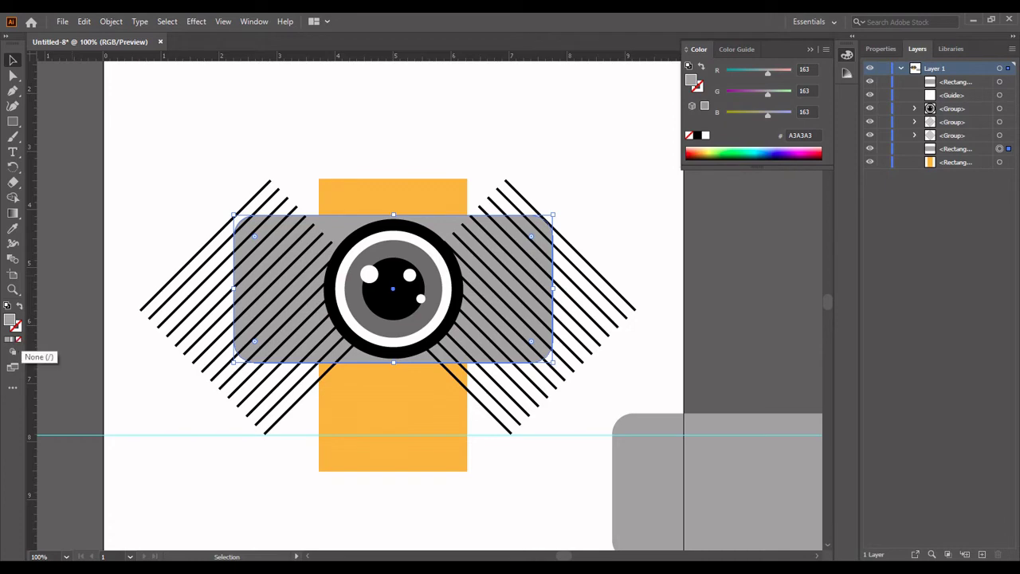
click(18, 339)
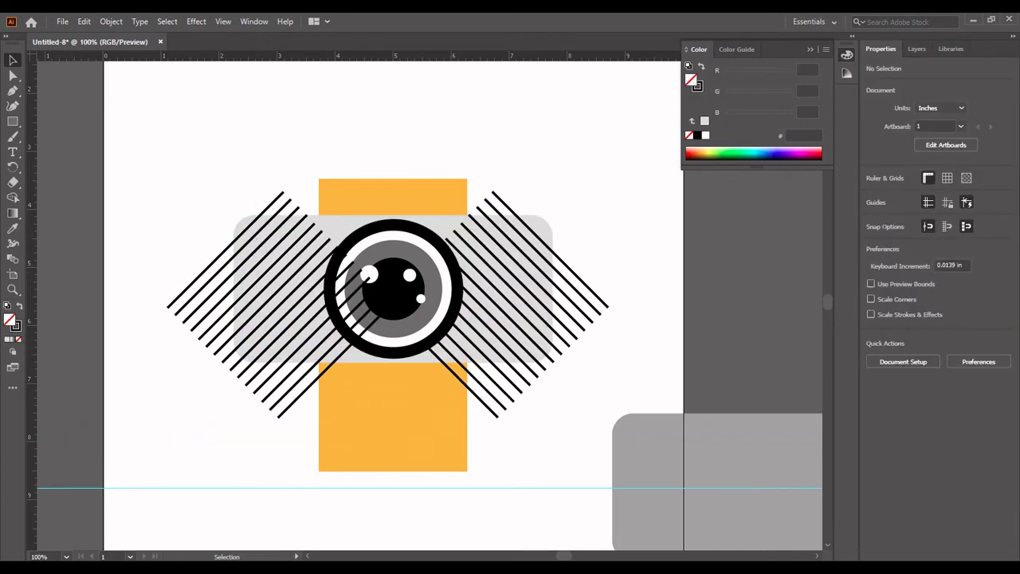
- Ungroup the right stripes and drag one stripe's upper end up-left to lengthen it
click(562, 256)
right_click(562, 257)
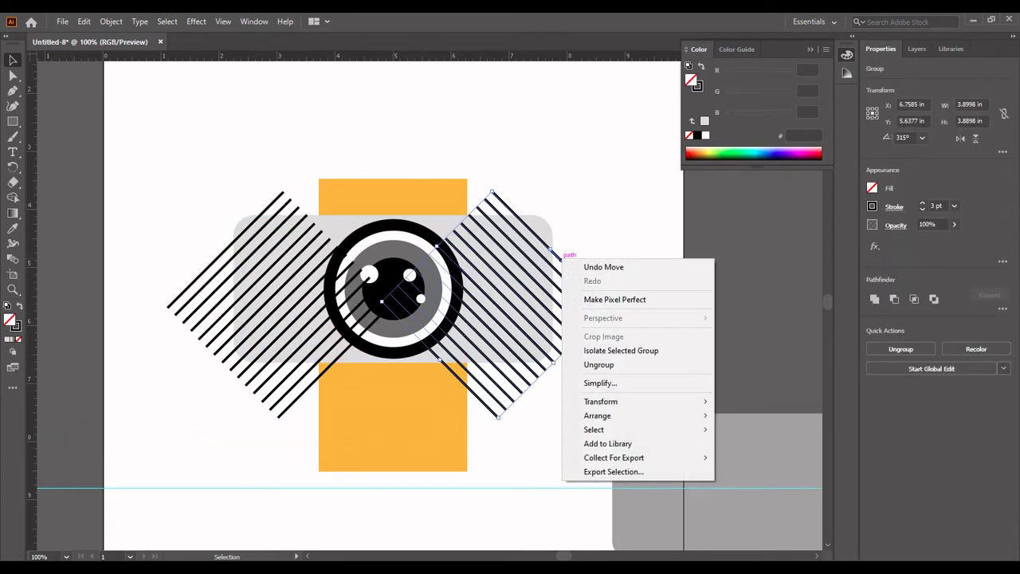
click(598, 365)
click(574, 374)
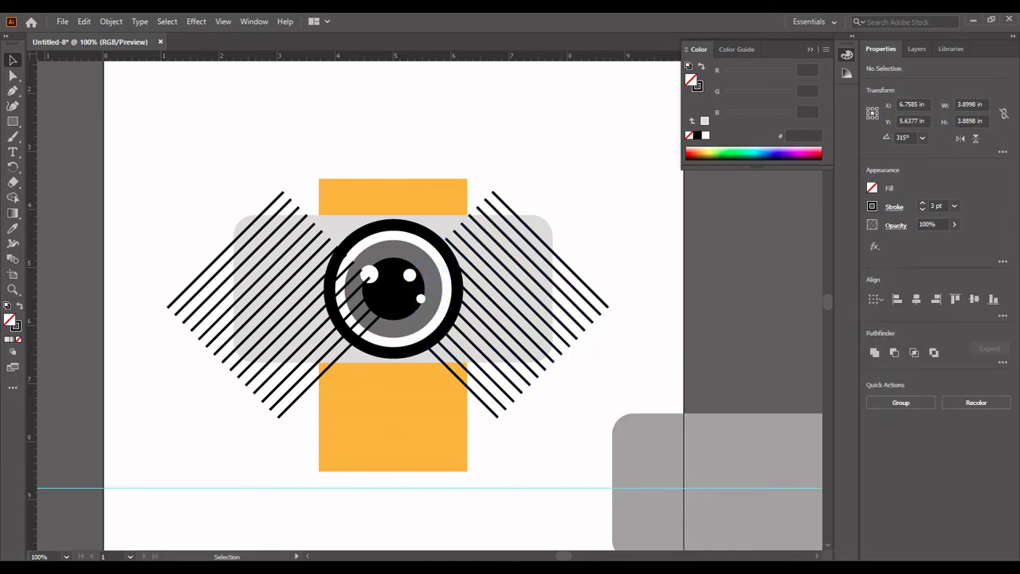
click(470, 214)
drag(469, 214, 458, 203)
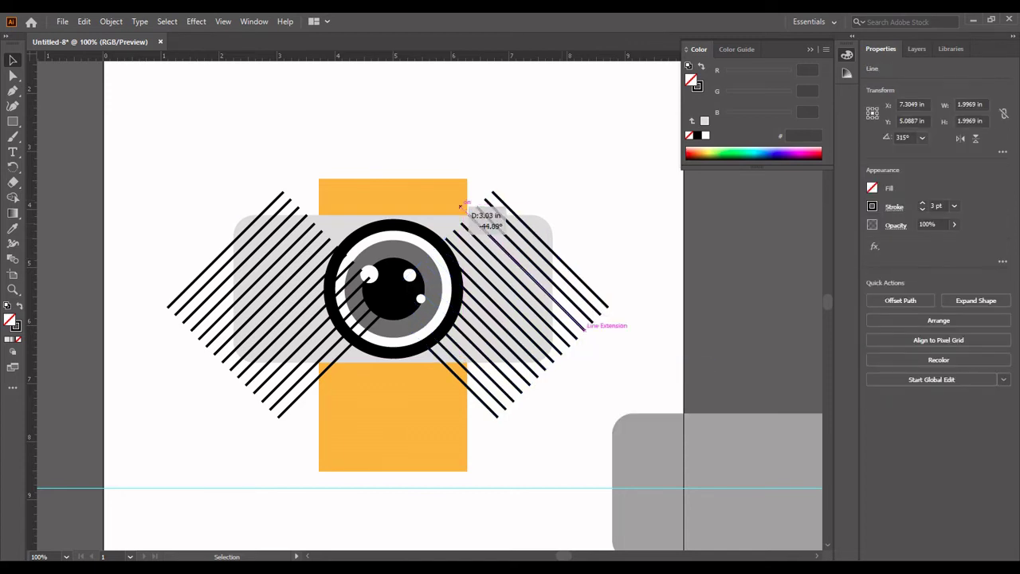
- Extend two inner right-side stripes upward past the top of the orange strap
scroll(364, 250, up, 3)
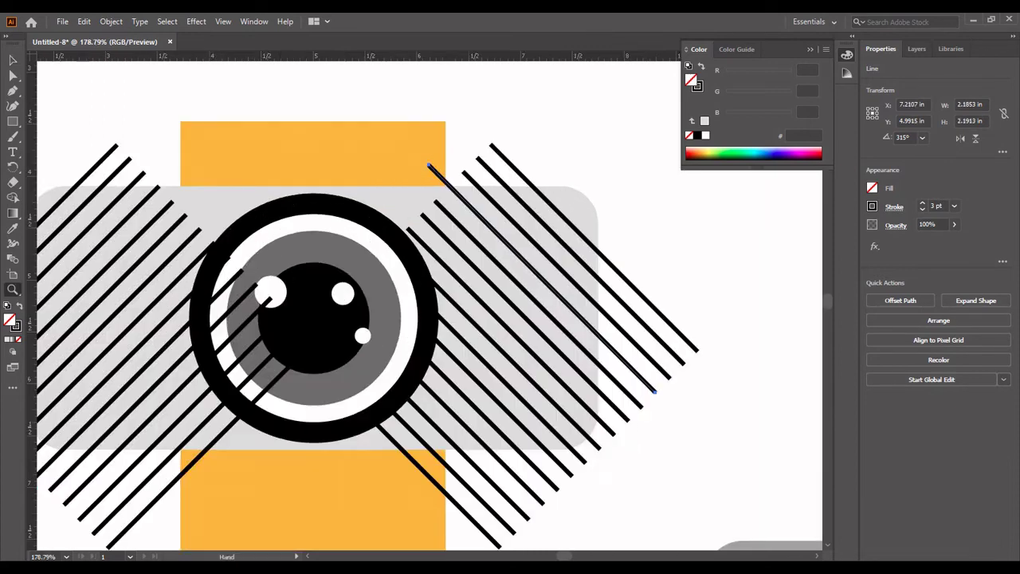
scroll(365, 251, up, 2)
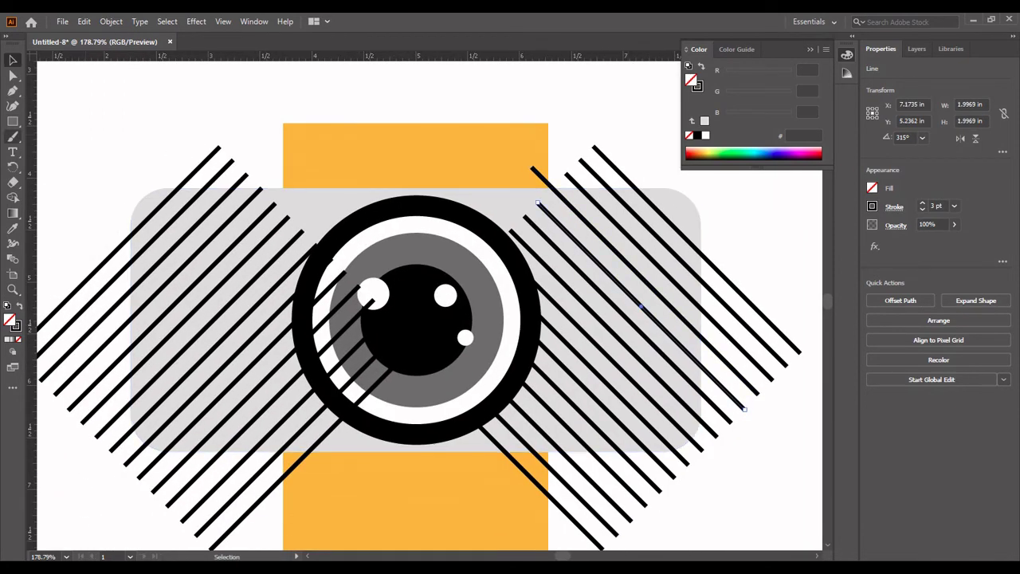
click(13, 104)
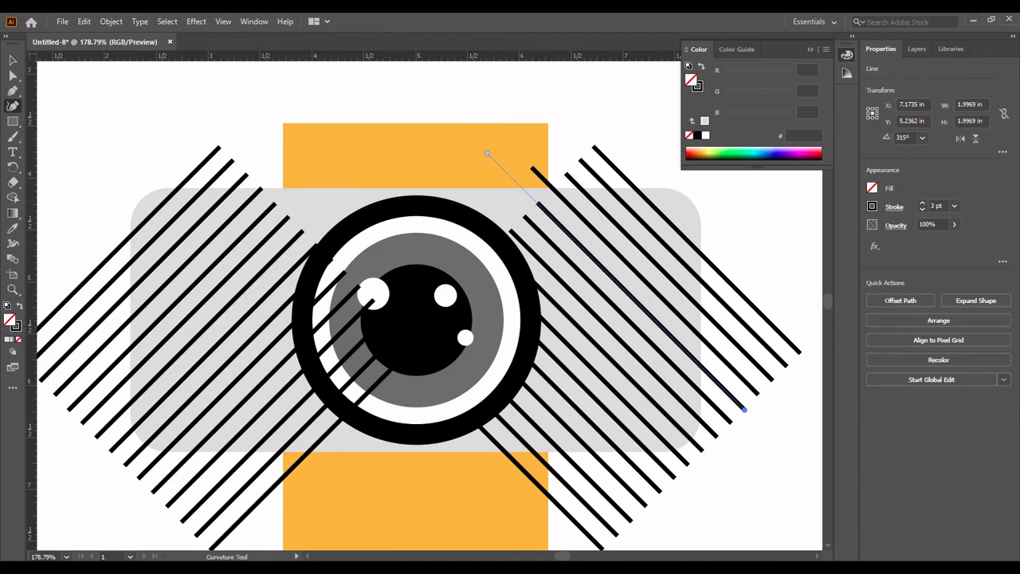
click(491, 154)
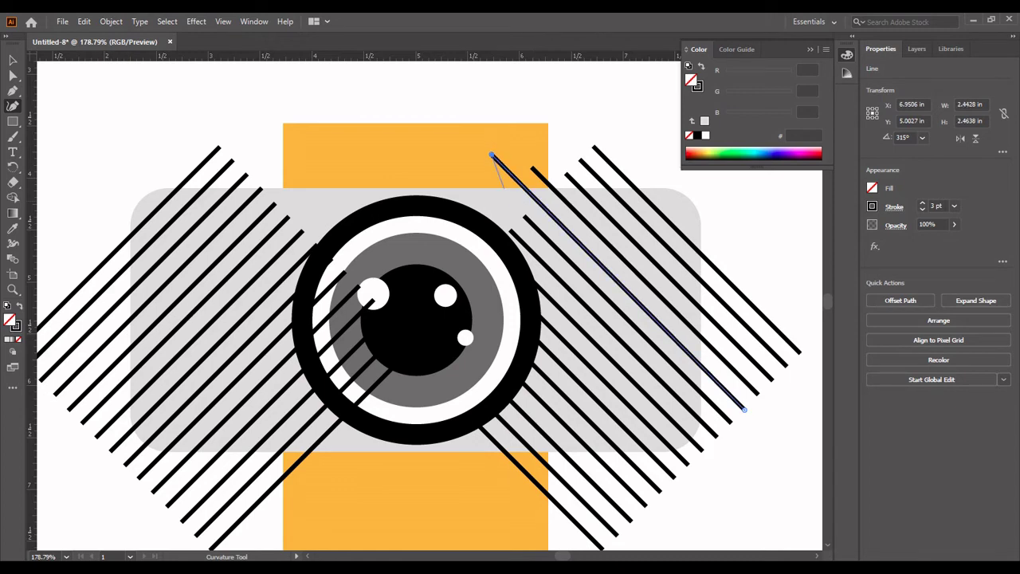
key(Escape)
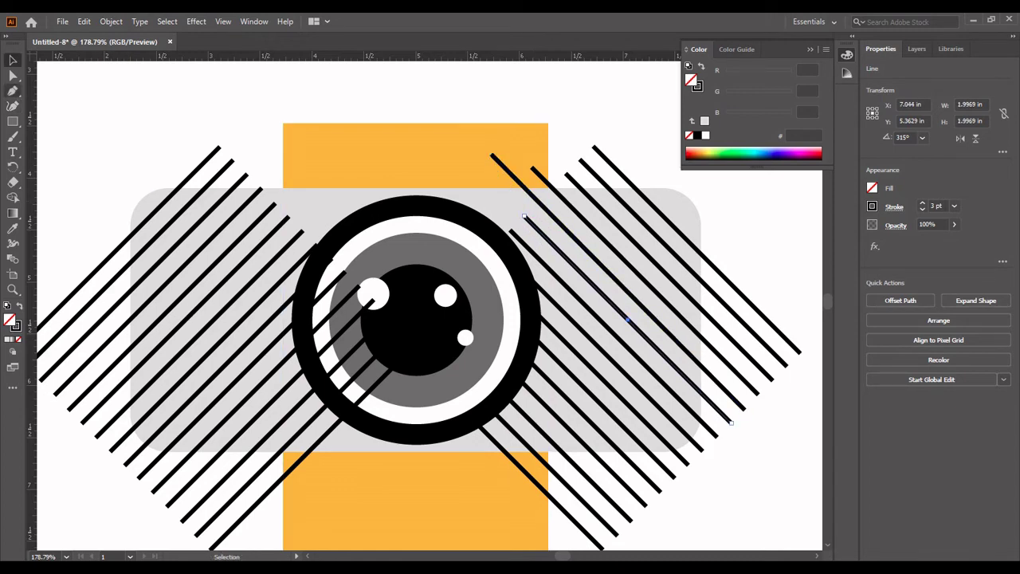
click(523, 215)
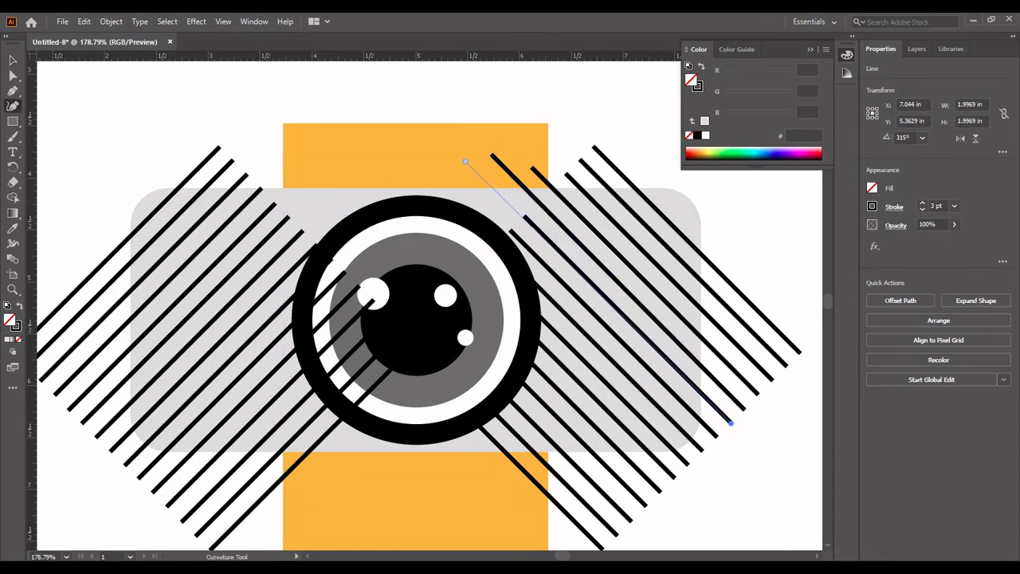
click(461, 153)
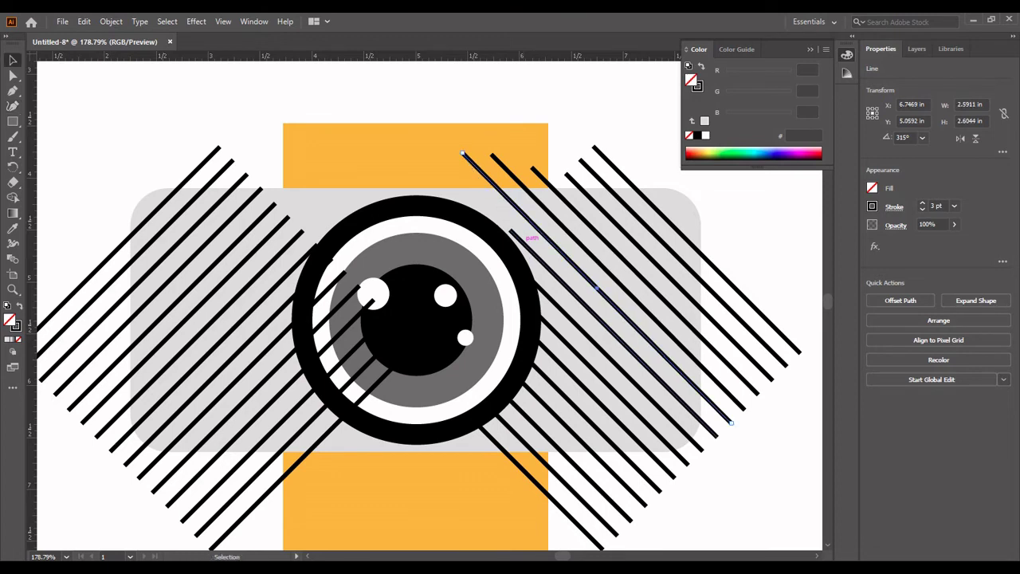
key(v)
- Draw one more long diagonal stripe on the right with the Curvature Tool
key(shift+grave)
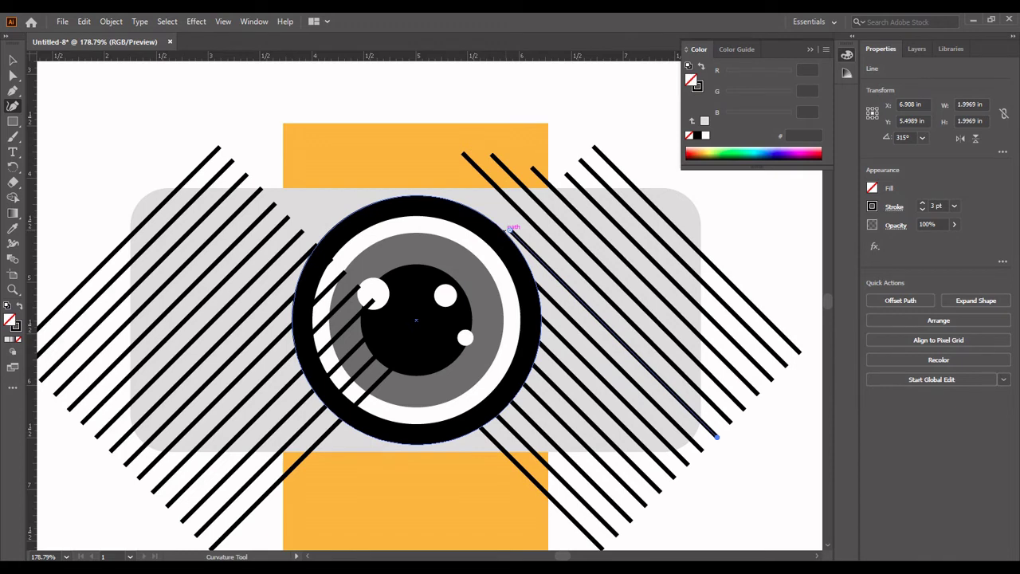
click(510, 227)
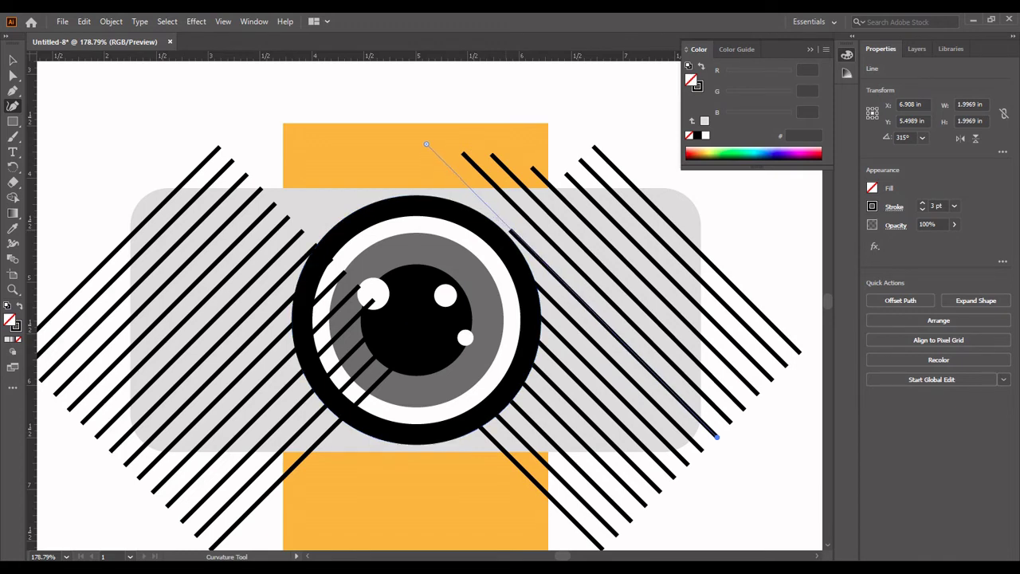
click(427, 144)
key(v)
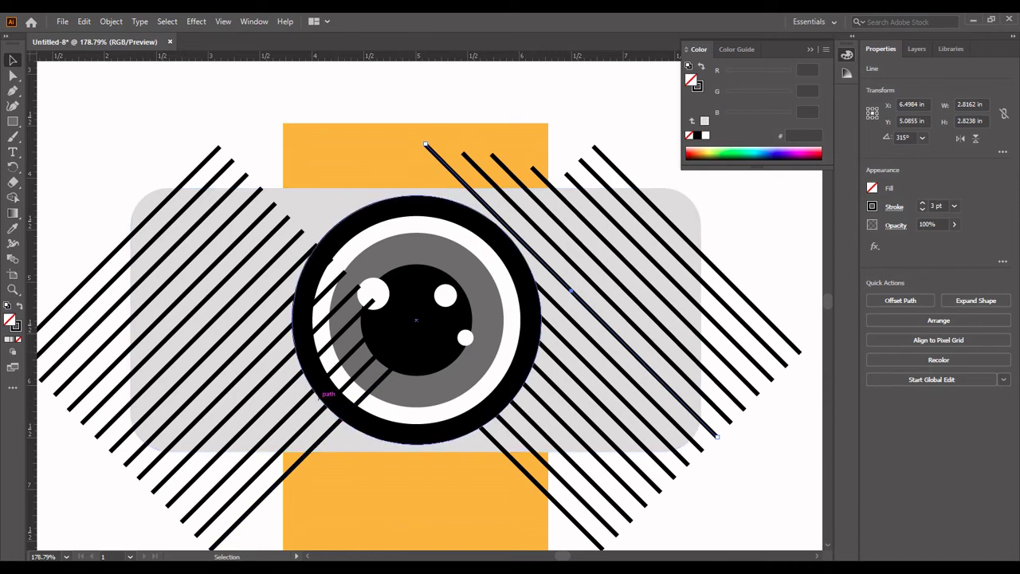
- Ungroup the left stripe group
click(257, 191)
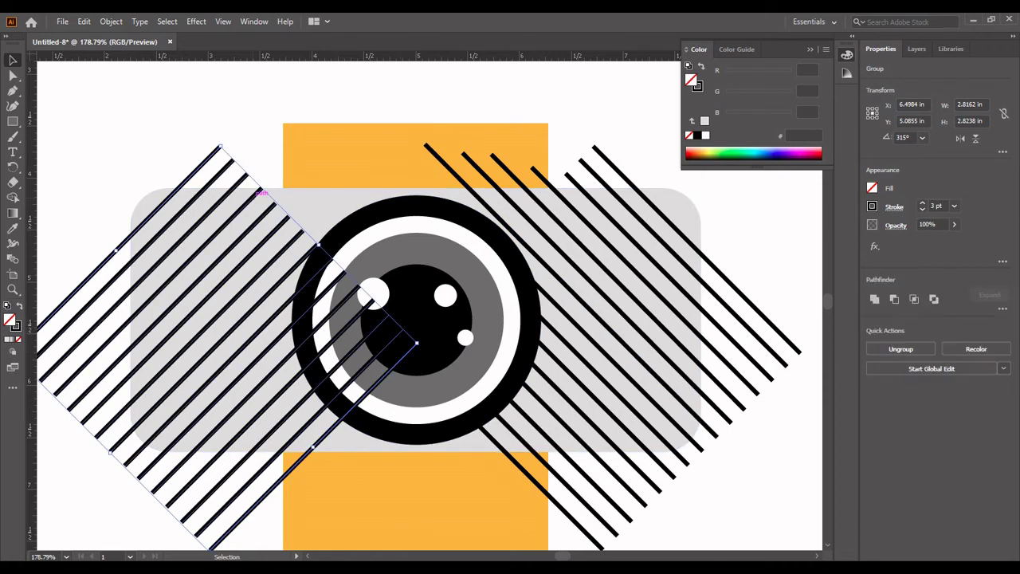
right_click(253, 196)
click(278, 304)
key(ctrl+shift+a)
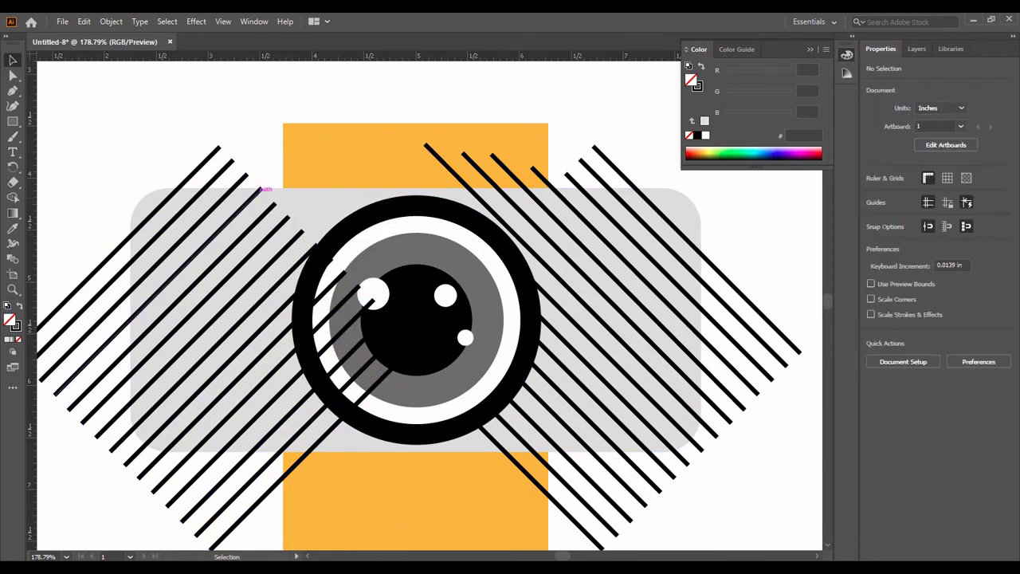
- Drag the top ends of two upper-left stripes up-right toward the orange band
click(259, 192)
click(13, 104)
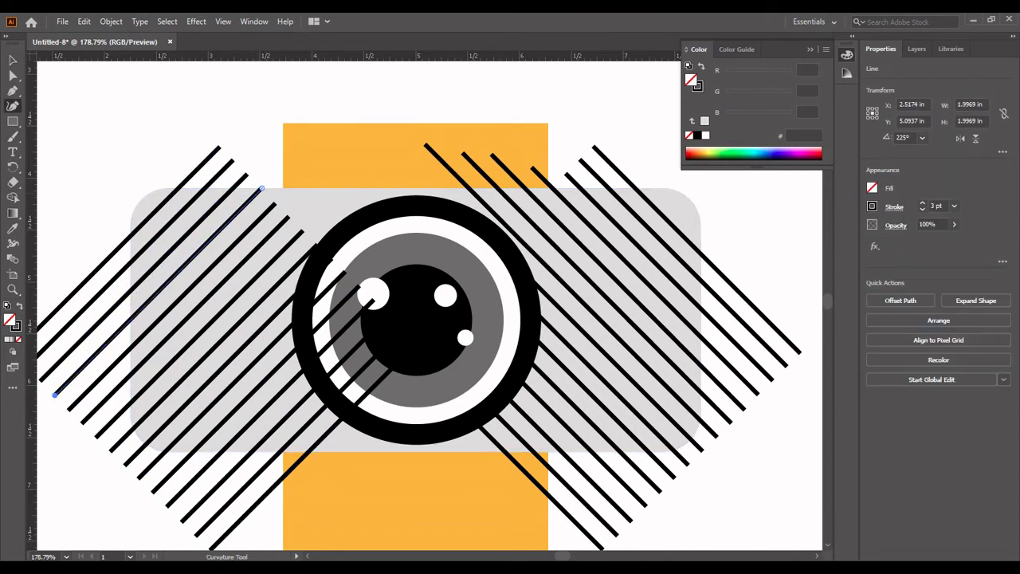
drag(261, 189, 291, 161)
key(v)
click(275, 204)
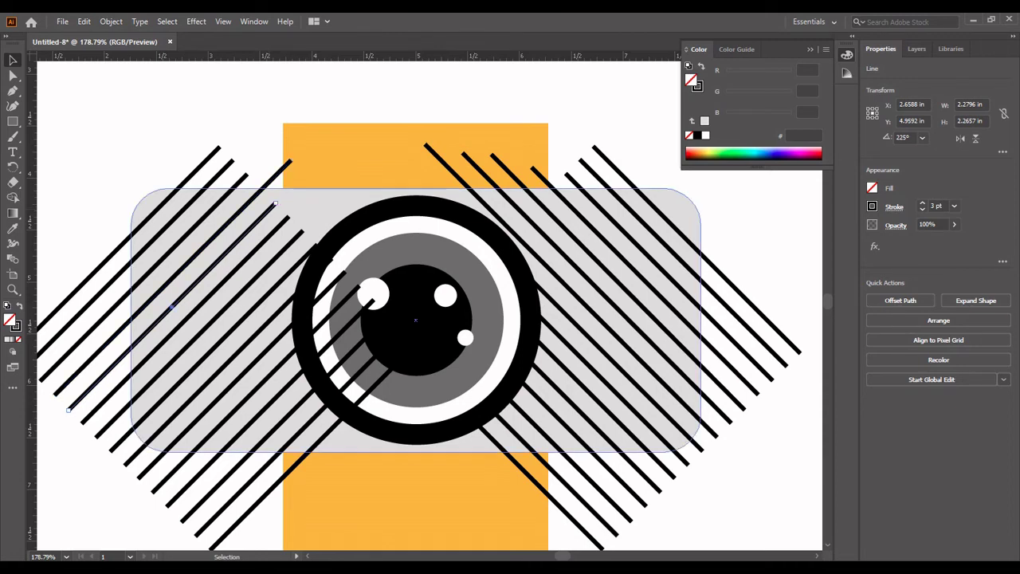
click(13, 105)
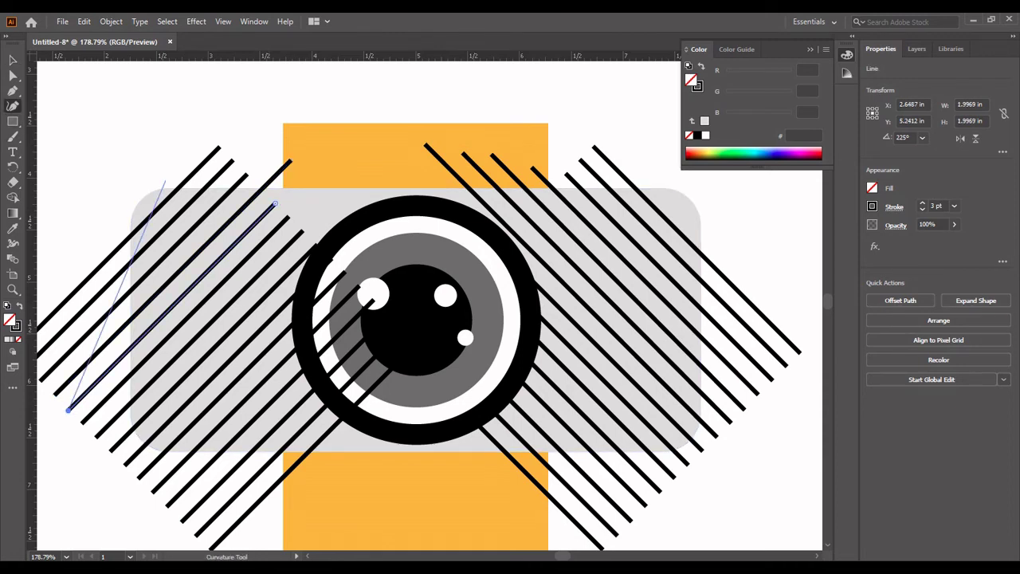
drag(275, 204, 314, 165)
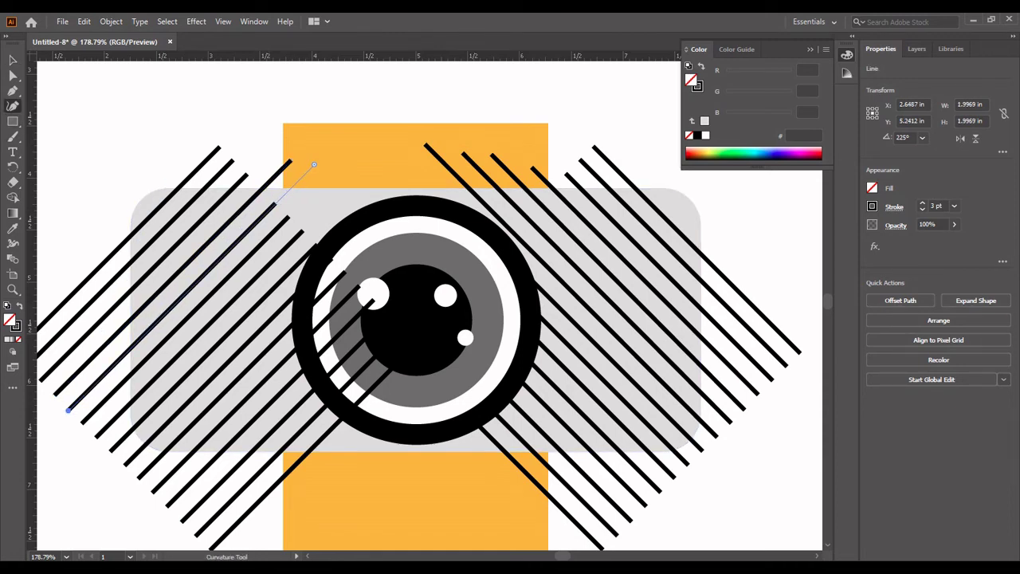
key(v)
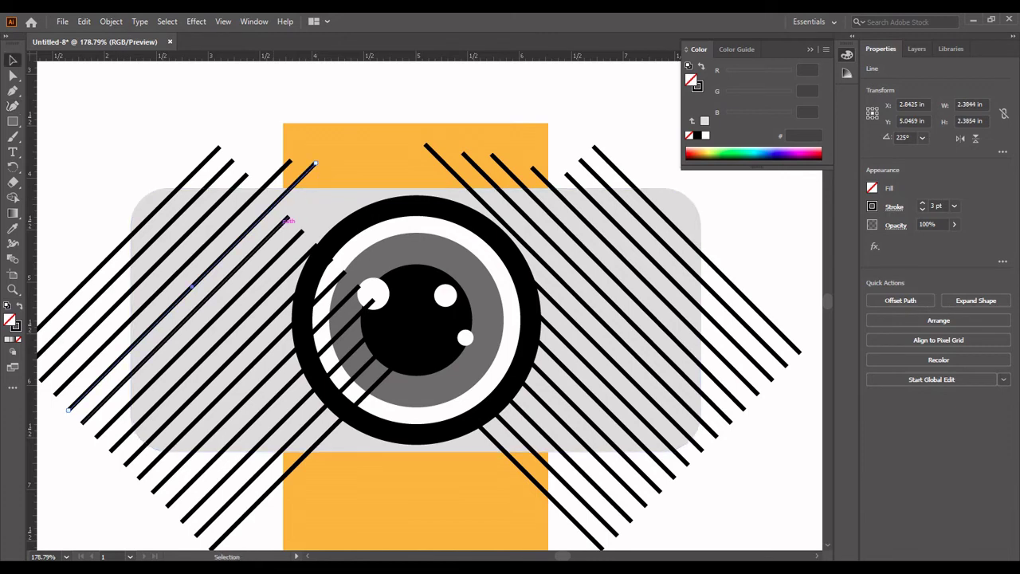
- Extend two more left stripes so their upper ends reach near the top band
click(13, 104)
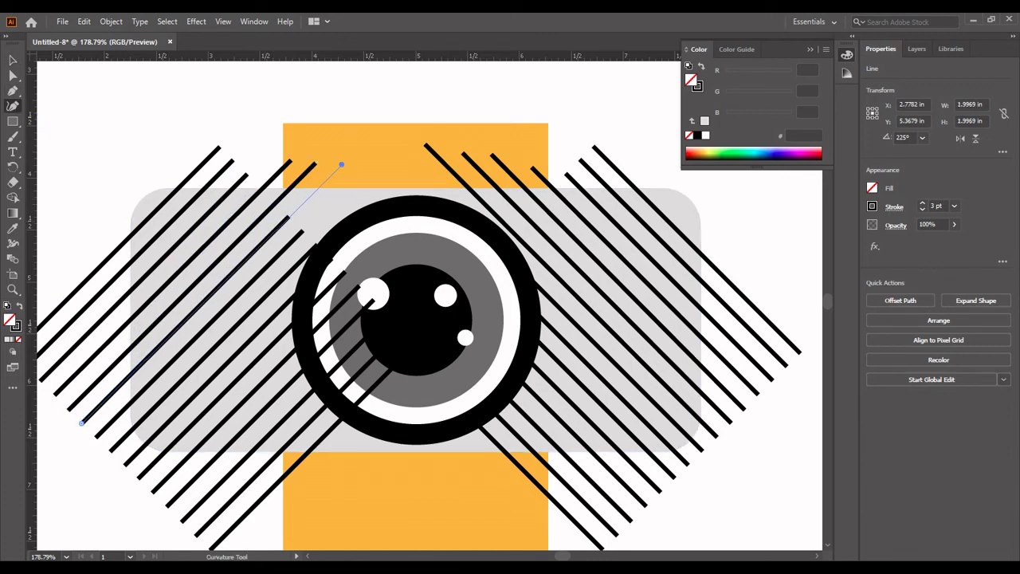
click(341, 164)
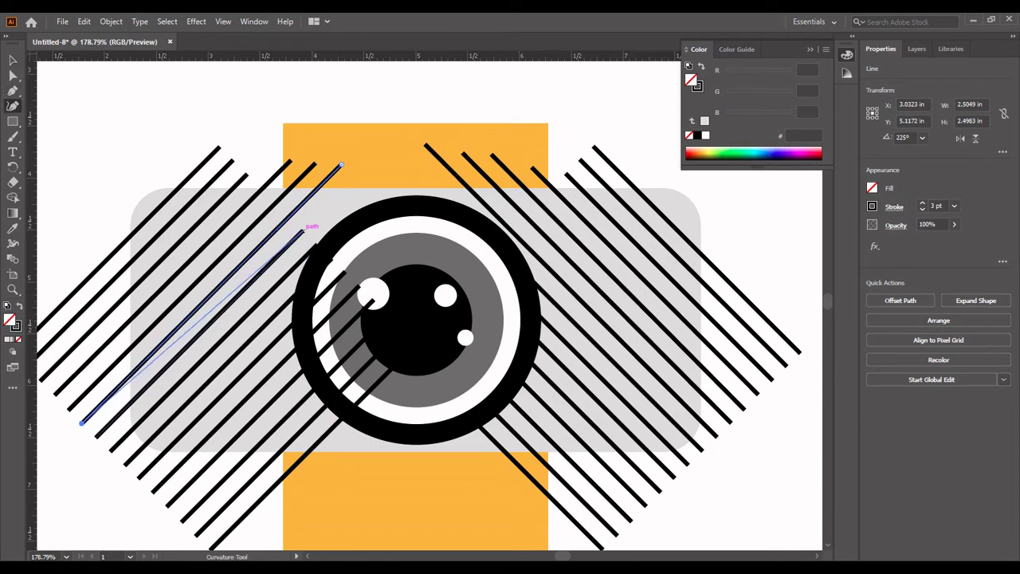
key(v)
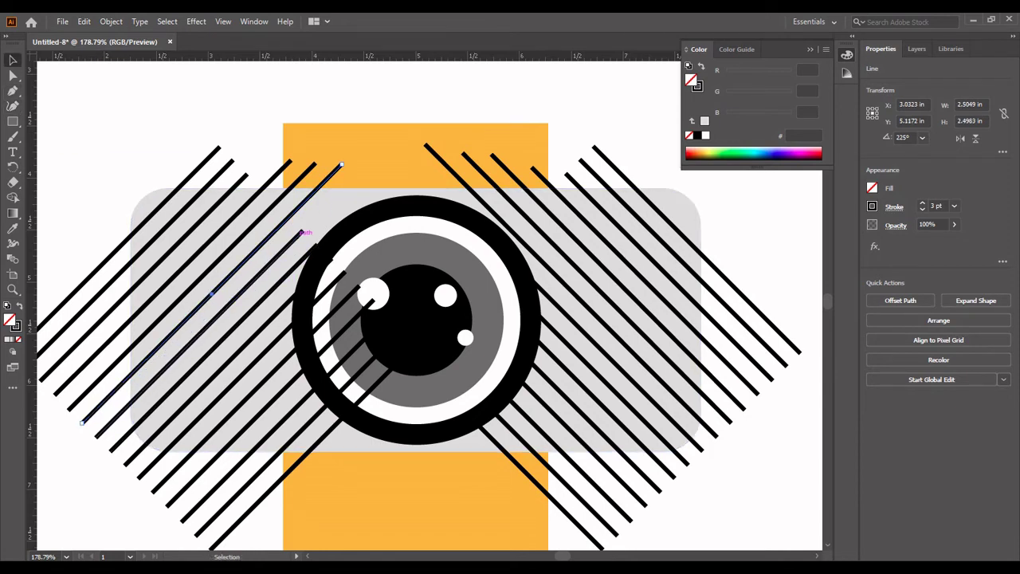
key(shift+`)
click(303, 232)
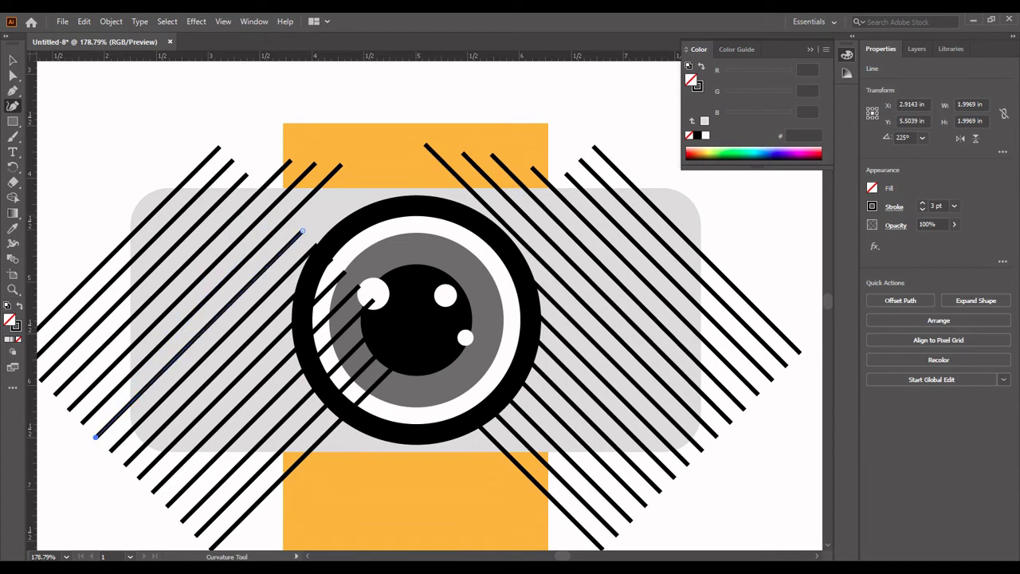
drag(303, 231, 357, 177)
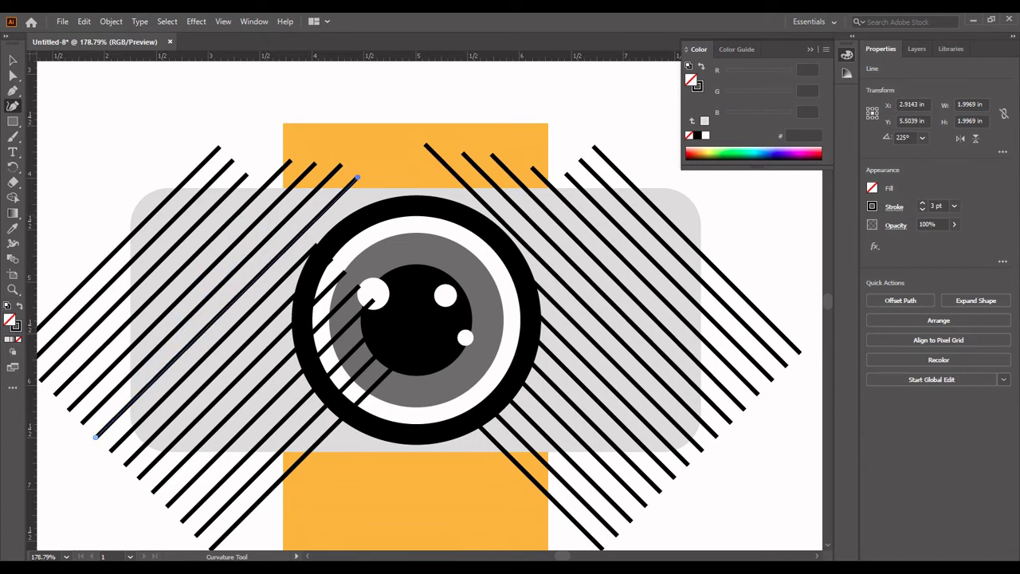
key(v)
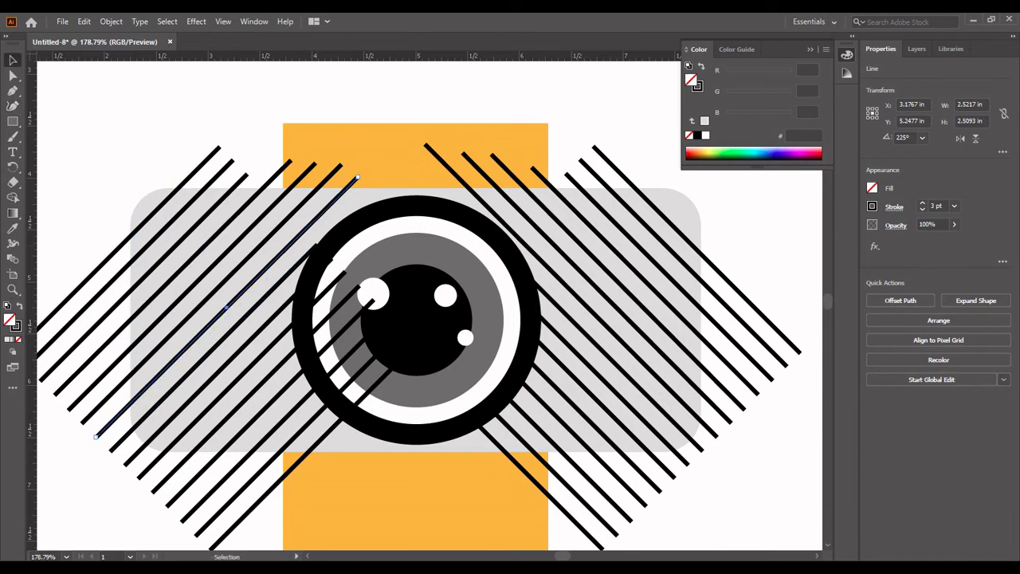
key(ctrl+shift+a)
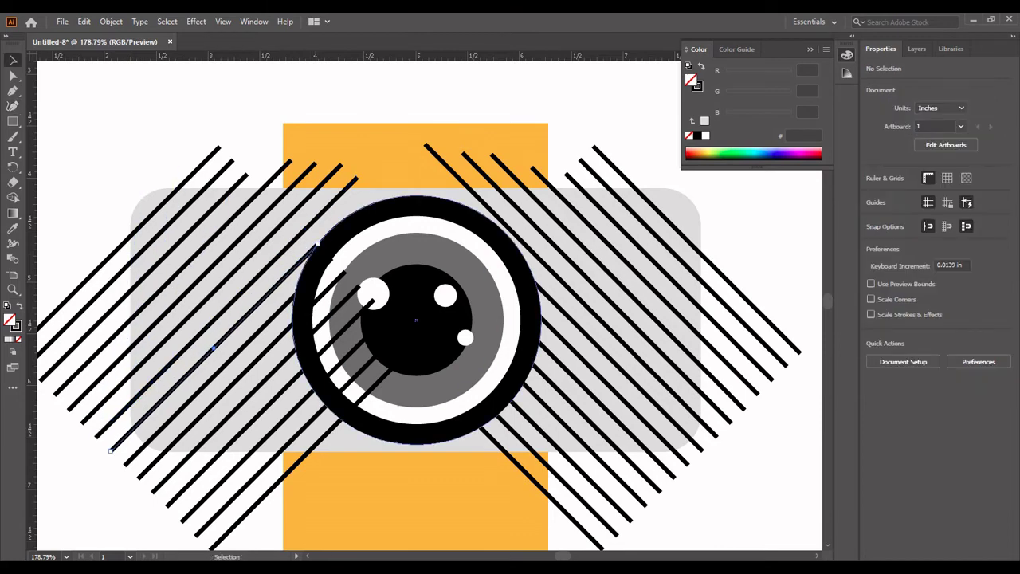
- Try extending the left stripe beside the lens, undo, and zoom out to the whole logo
click(317, 243)
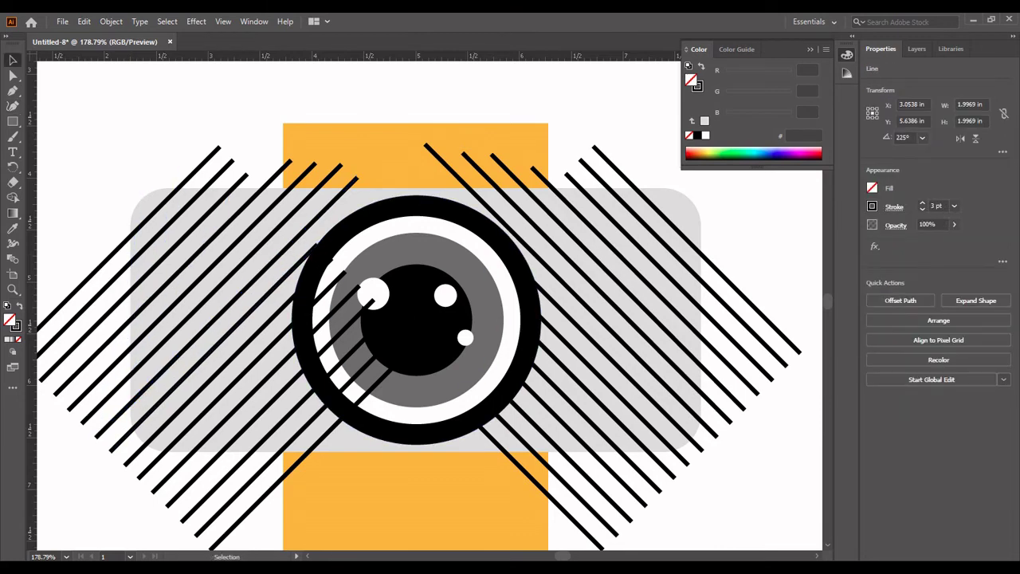
key(ctrl+shift+a)
key(ctrl+z)
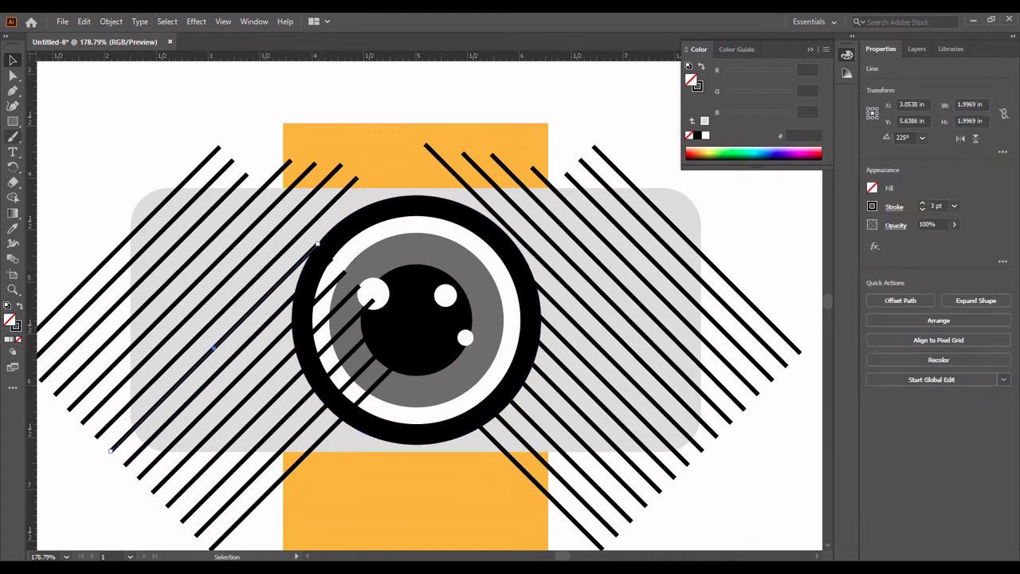
click(13, 106)
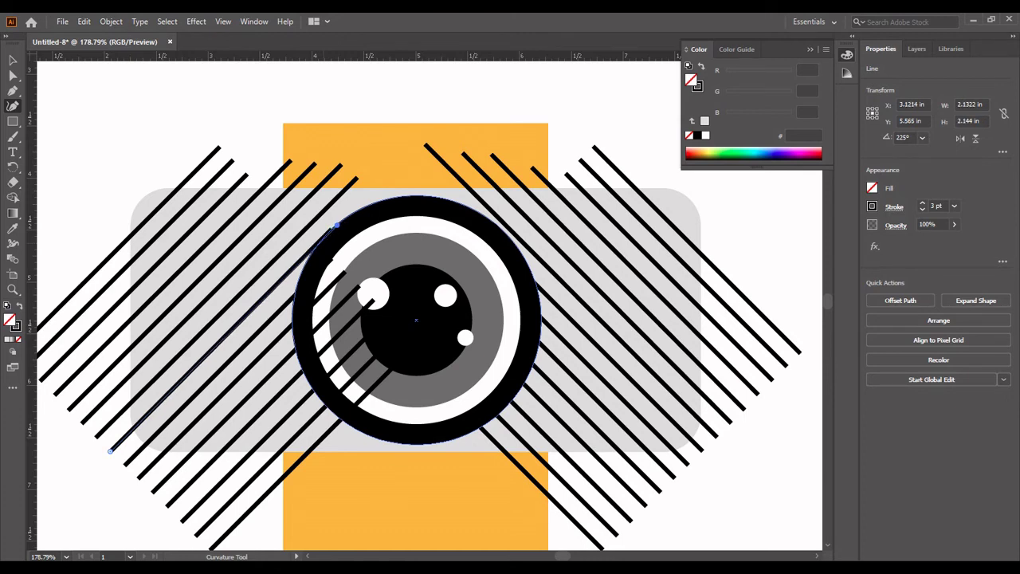
key(v)
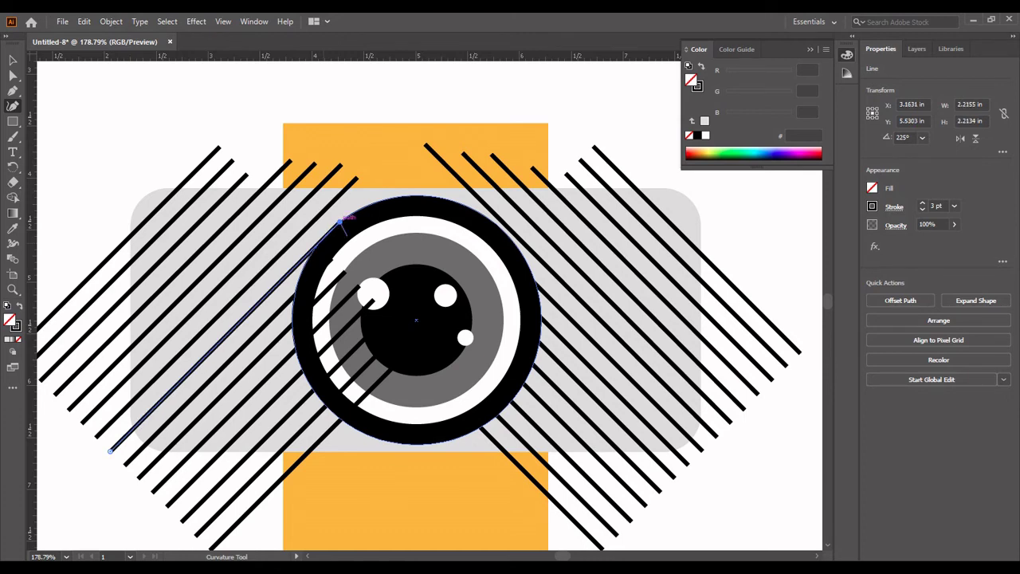
key(ctrl+shift+a)
key(z)
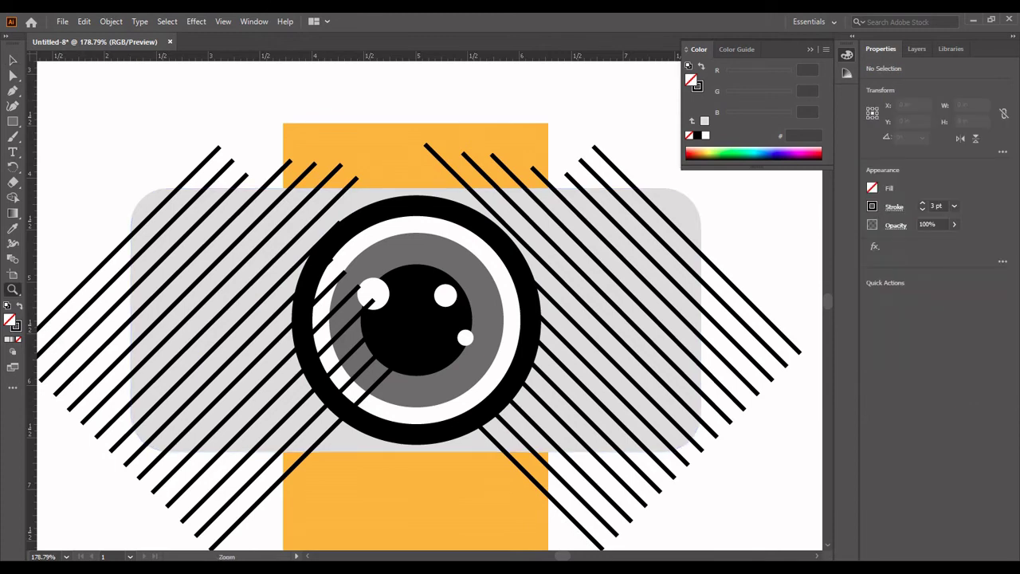
key(ctrl+z)
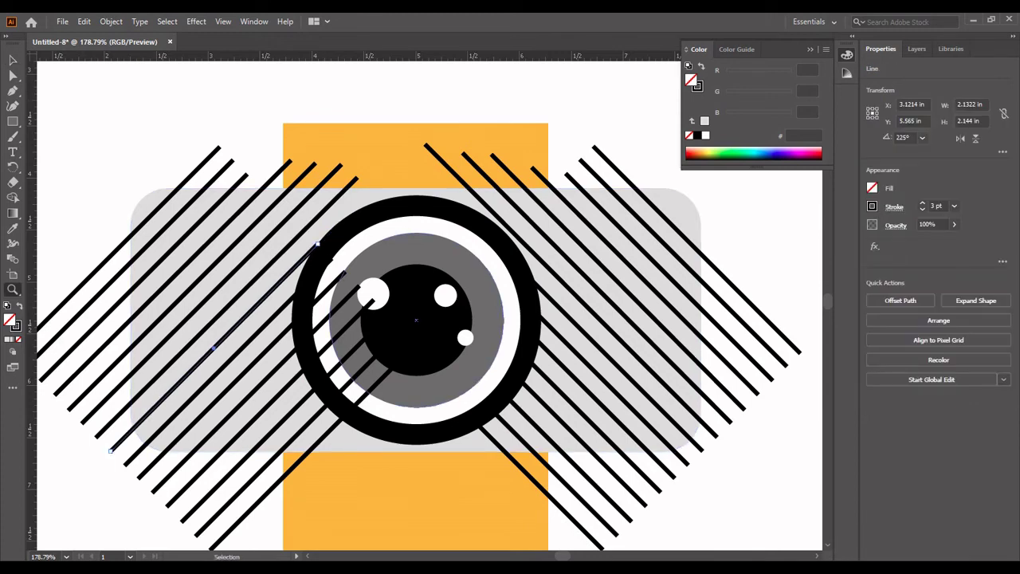
key(v)
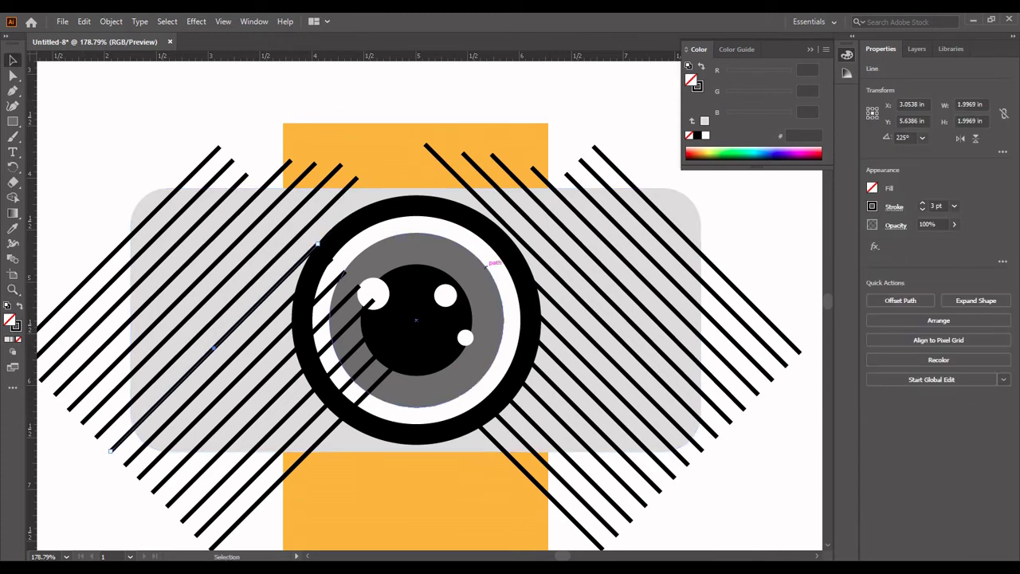
key(z)
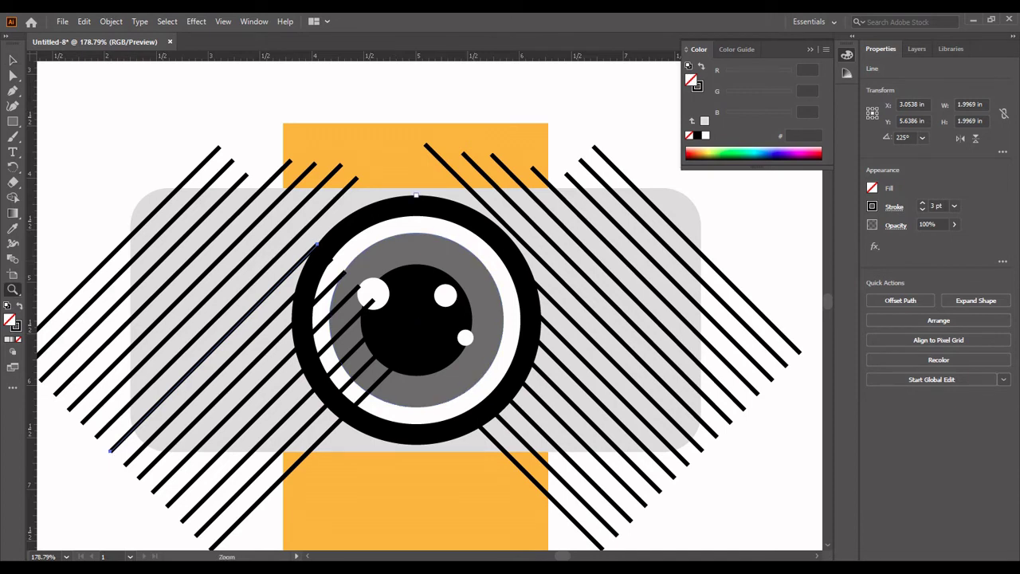
key(v)
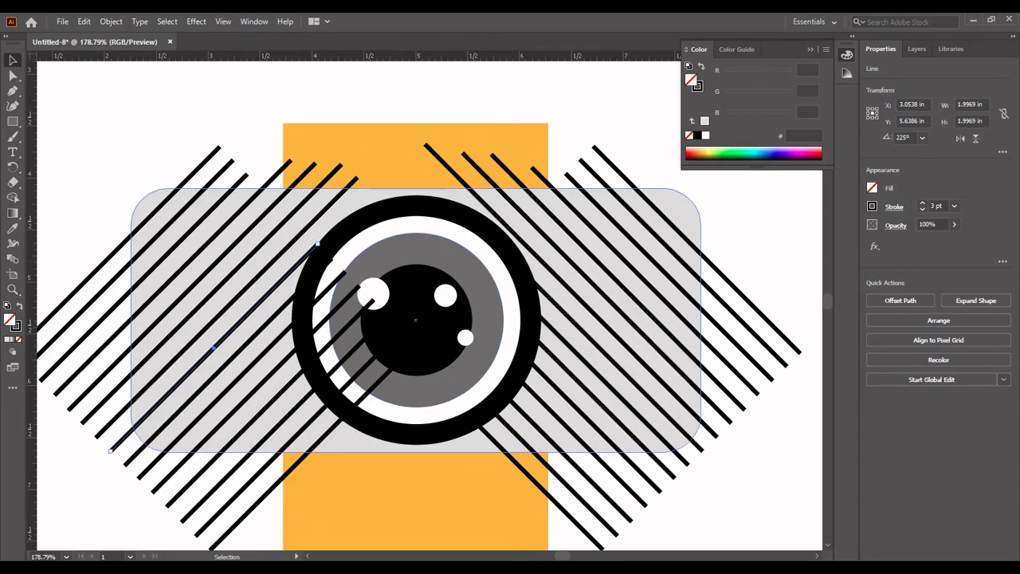
key(ctrl+minus)
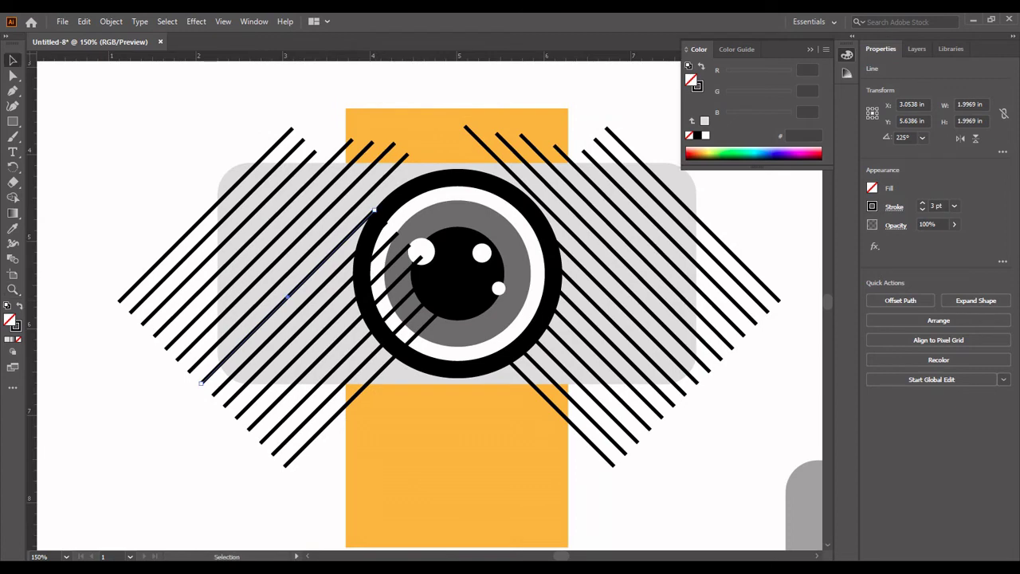
- Select the left-side stripes and nudge them slightly right and up
drag(91, 279, 204, 421)
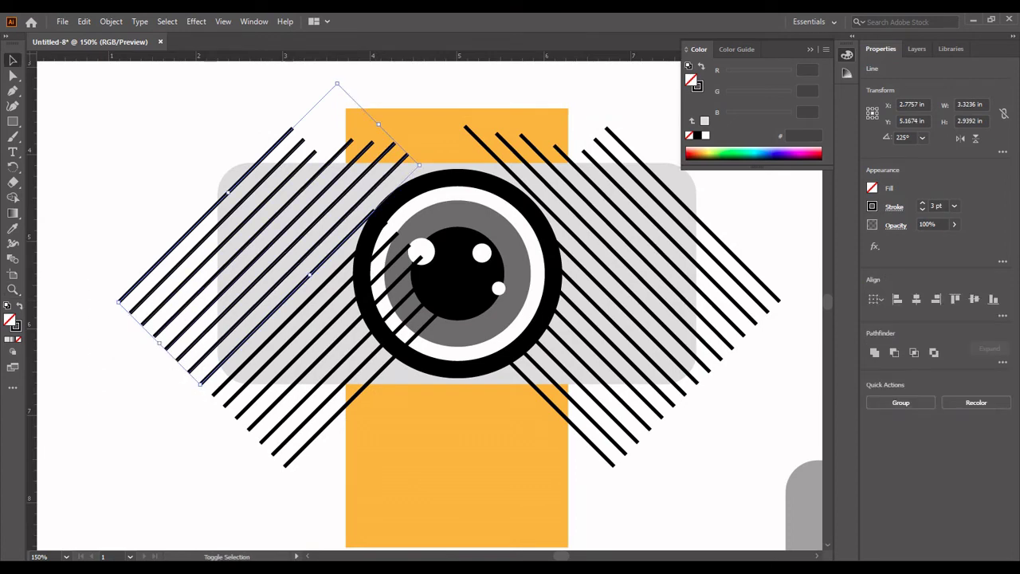
shift+click(222, 386)
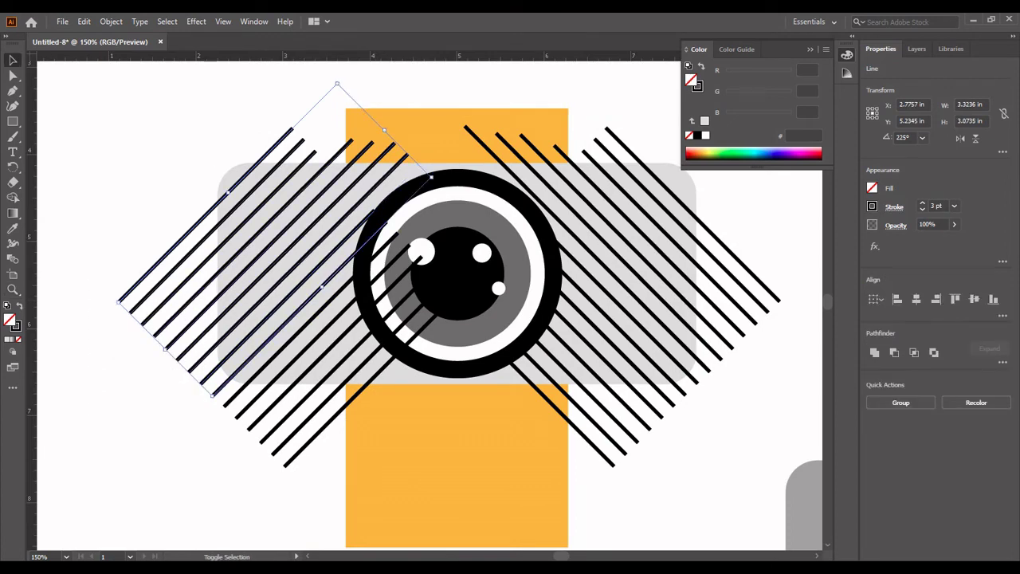
click(275, 285)
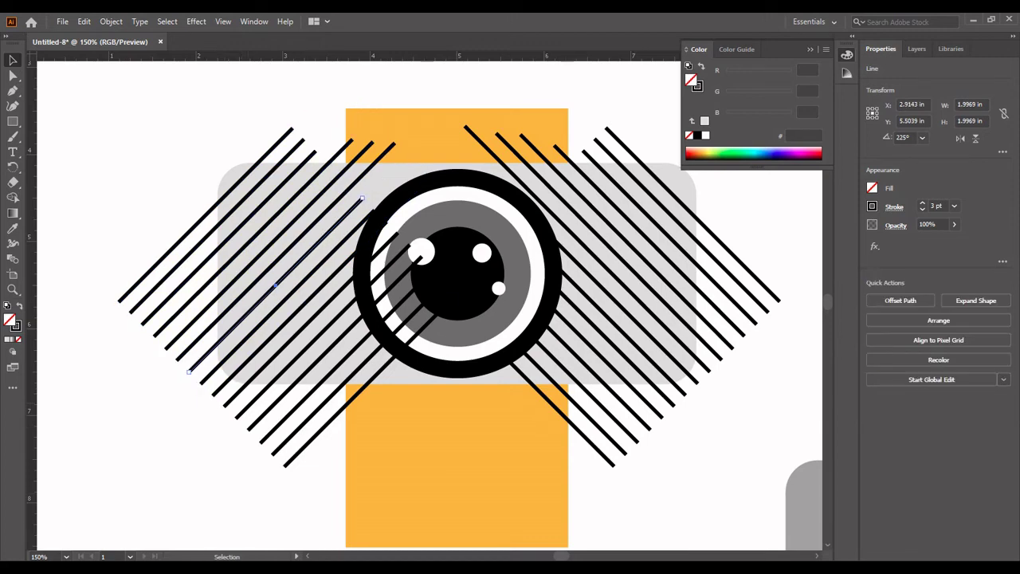
drag(303, 490, 185, 402)
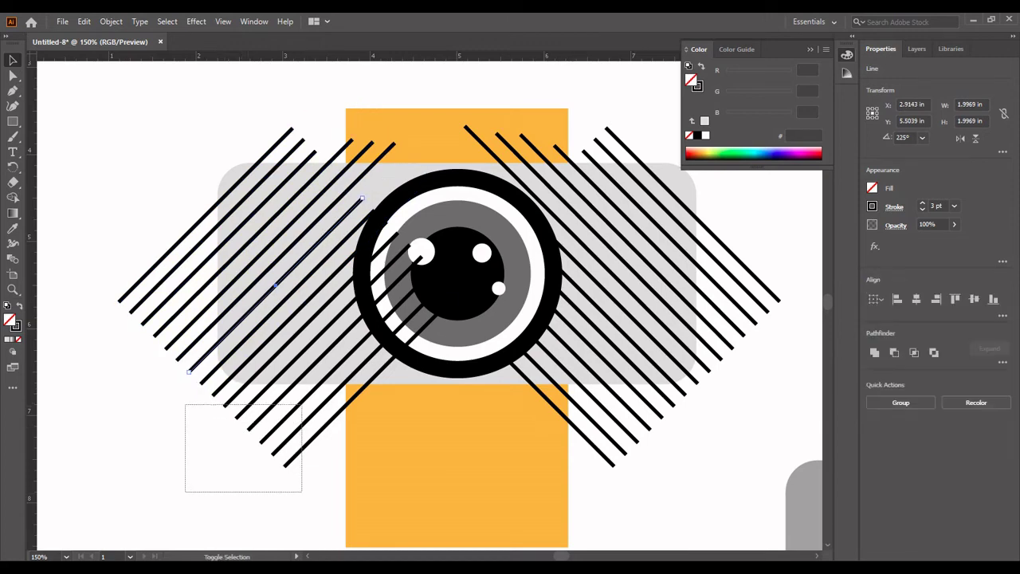
drag(106, 251, 183, 378)
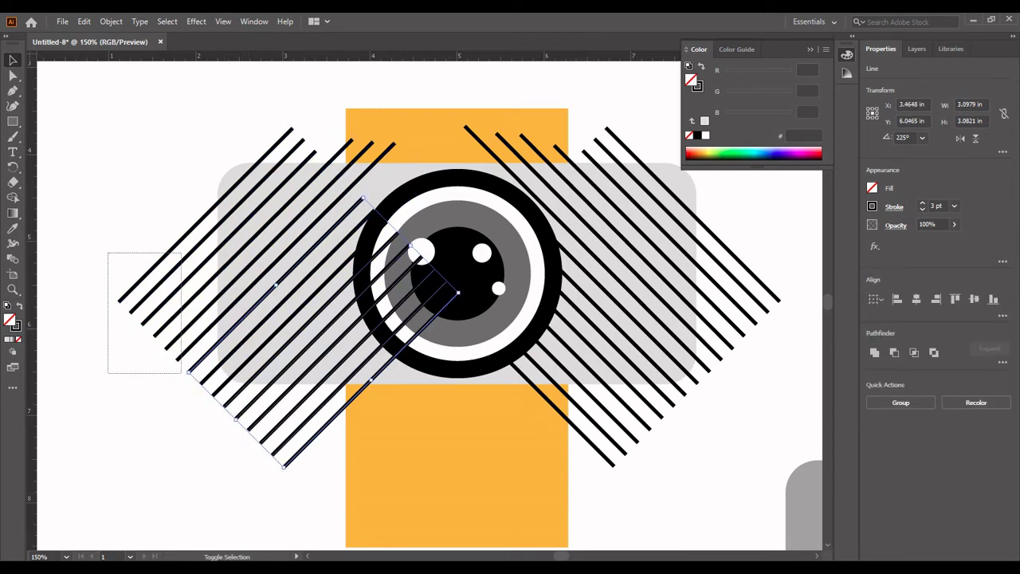
shift+click(215, 370)
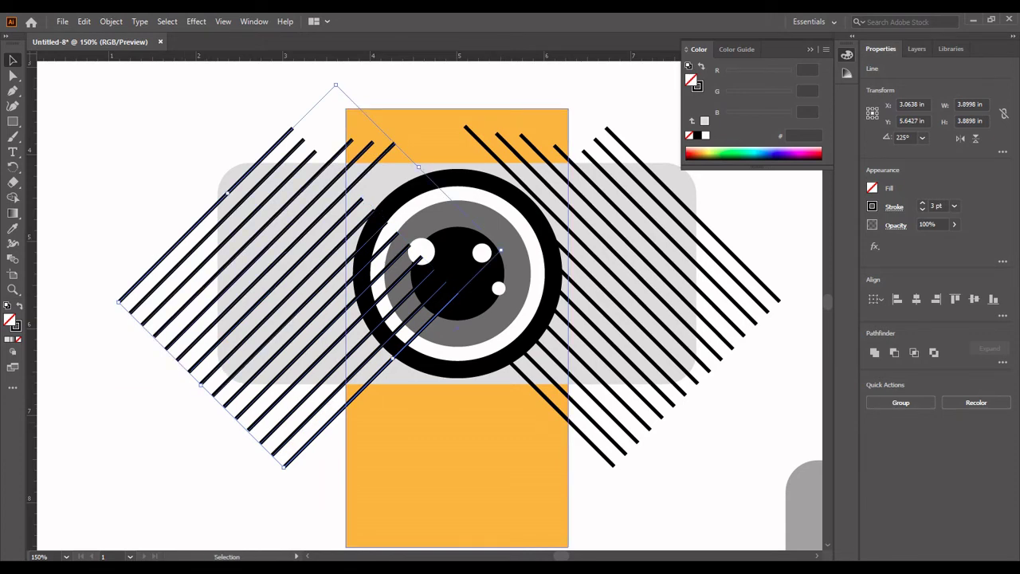
key(Right)
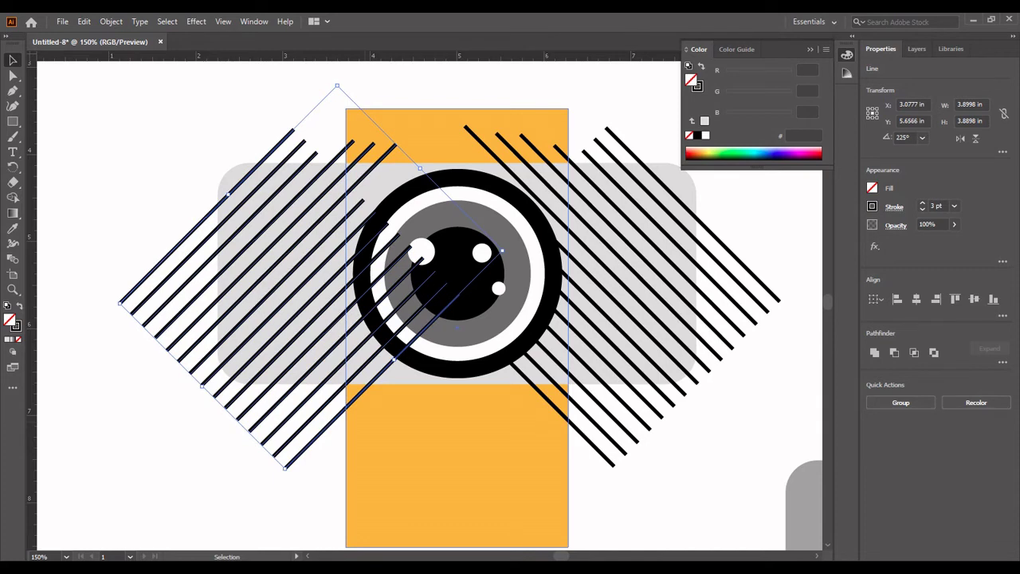
key(Up)
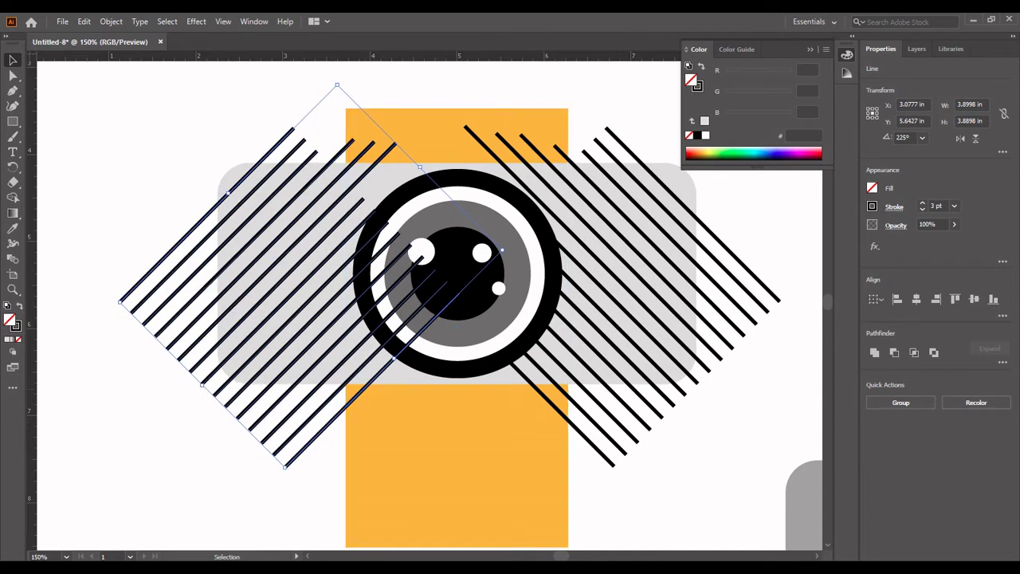
key(ctrl+shift+a)
- Extend the short stripe left of the lens up toward the top of the strap
click(276, 285)
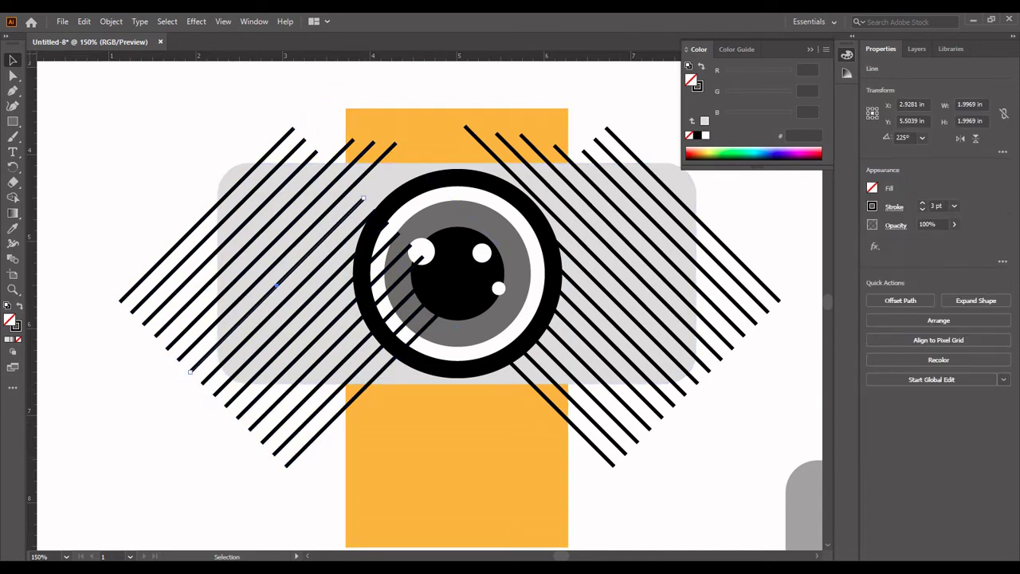
click(12, 105)
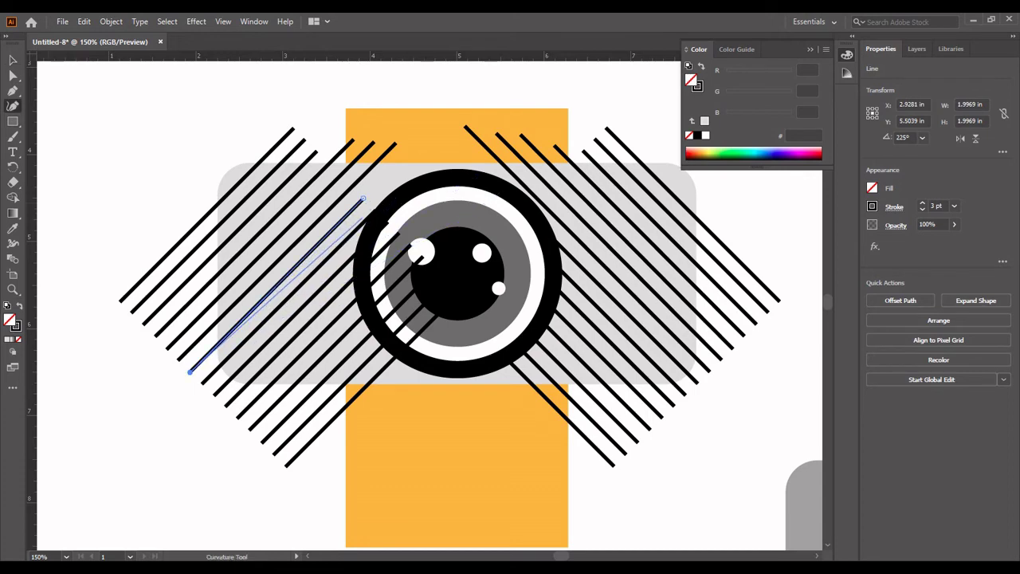
click(364, 198)
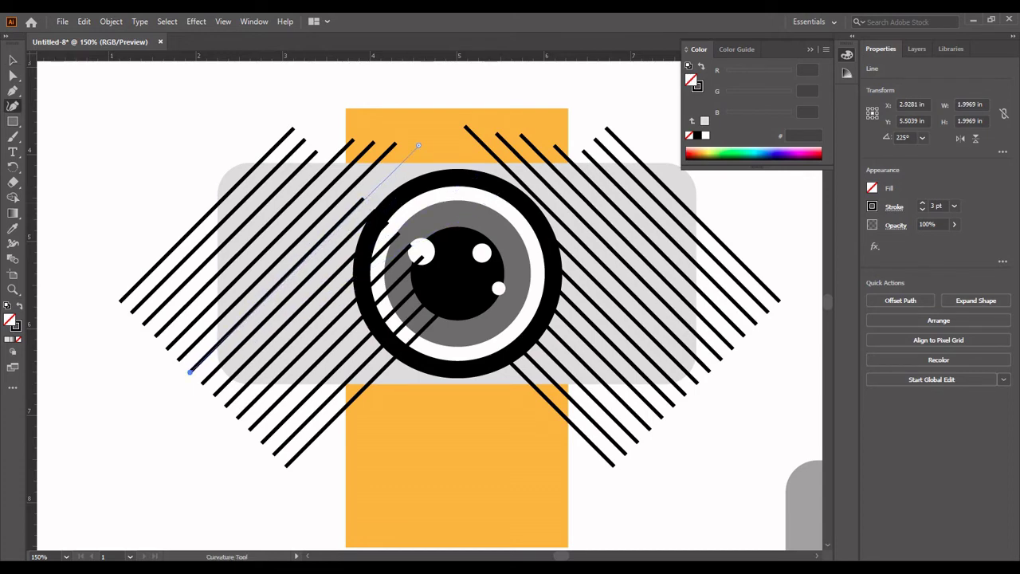
click(425, 139)
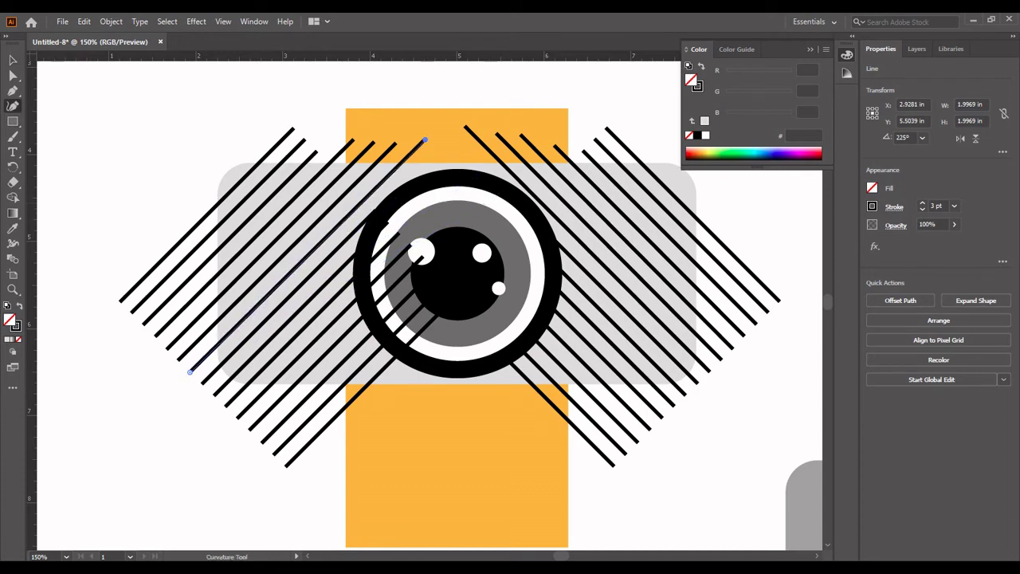
key(v)
key(ctrl+shift+a)
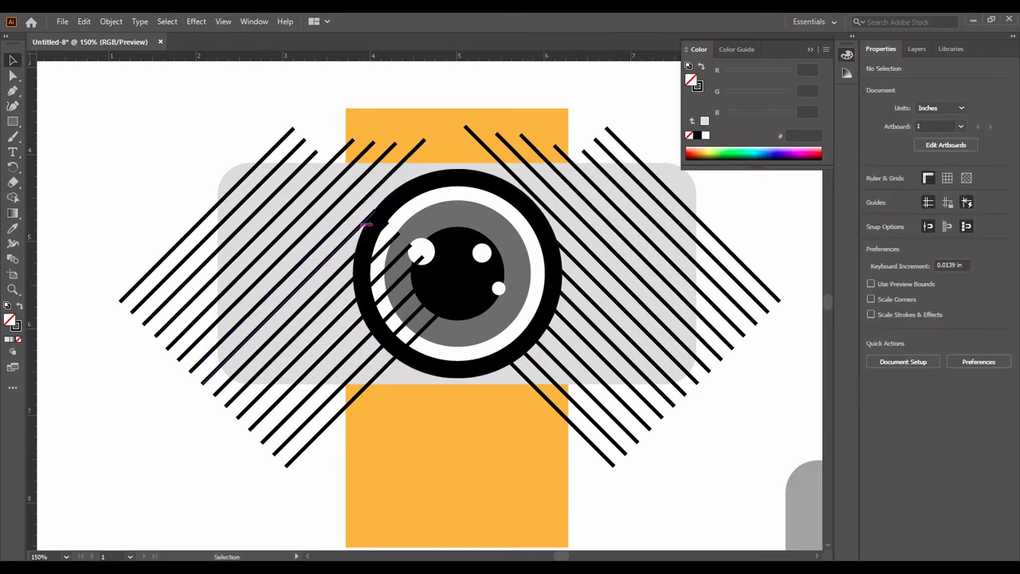
- Adjust the extended stripe's upper endpoint, then reselect the left stripes
click(288, 296)
key(shift+grave)
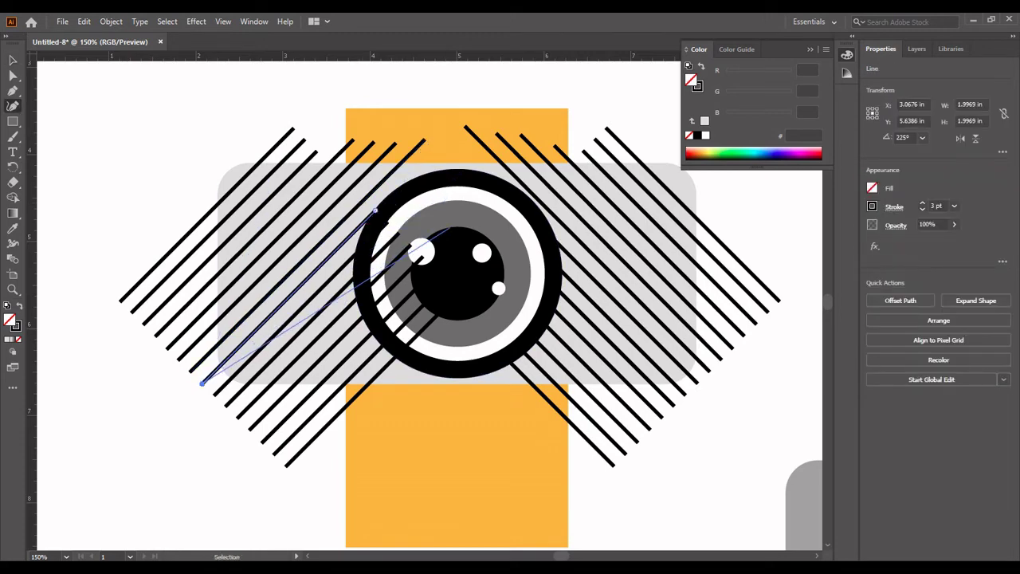
mouse_move(376, 210)
mouse_down()
mouse_move(388, 193)
mouse_move(374, 209)
mouse_up()
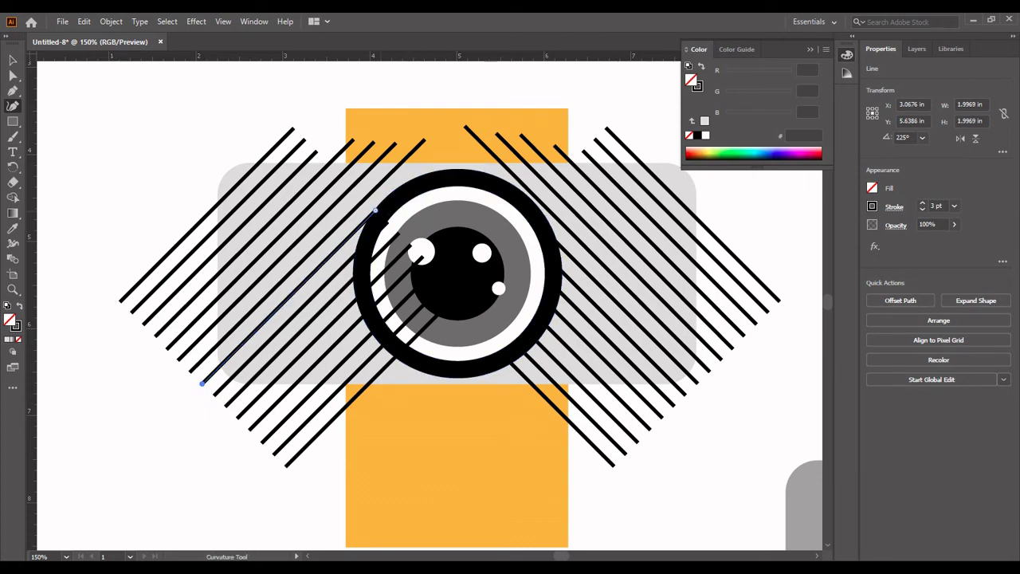
key(v)
key(ctrl+shift+a)
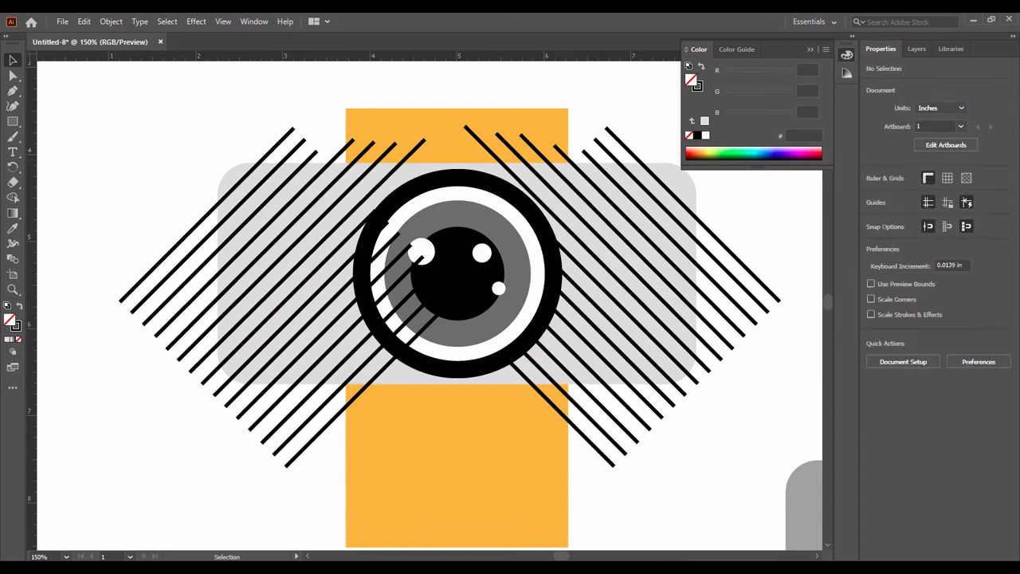
drag(97, 267, 207, 443)
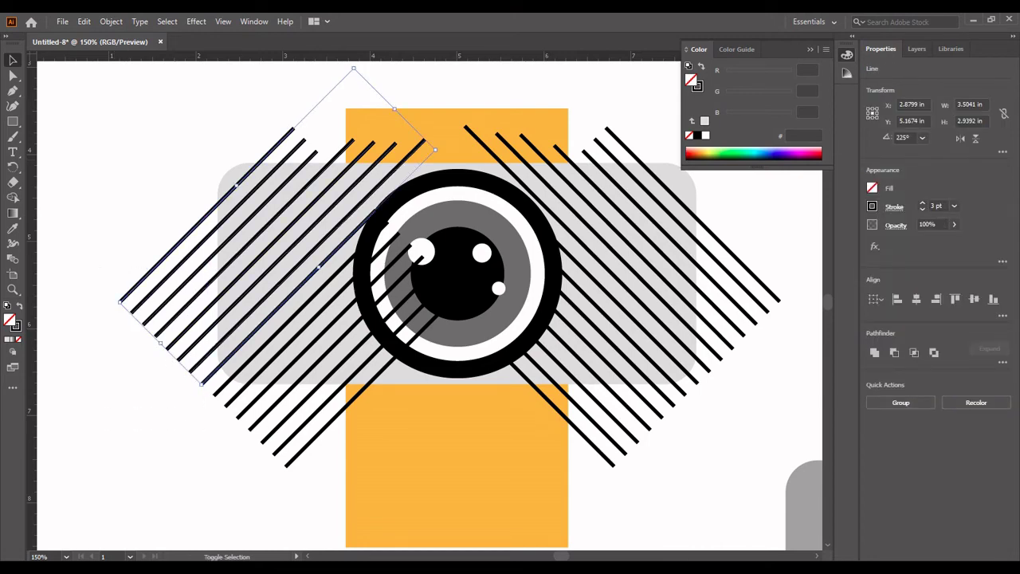
- Marquee-select every left, centre and right diagonal stripe and group them into one group
drag(319, 498, 159, 393)
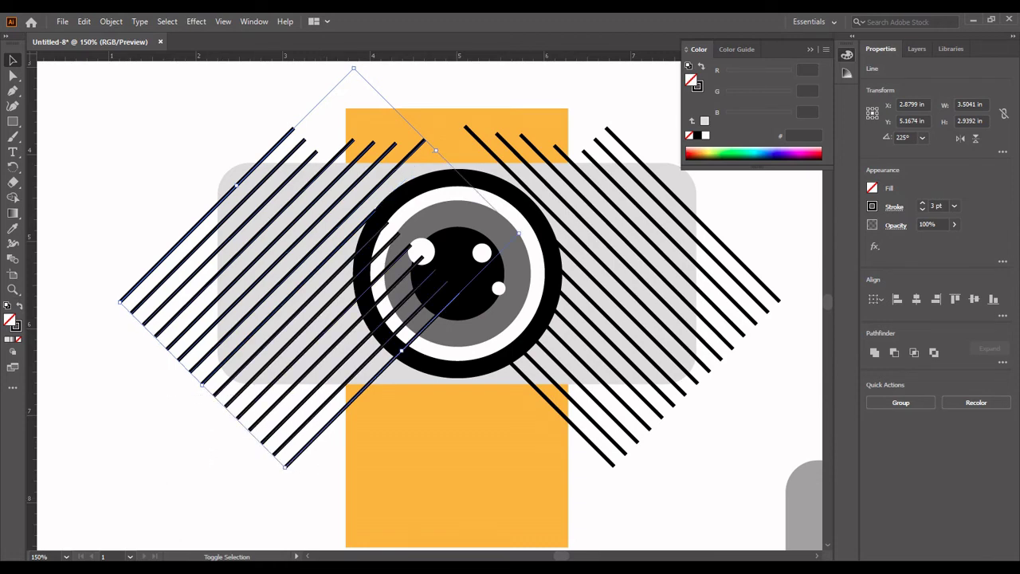
shift+click(407, 311)
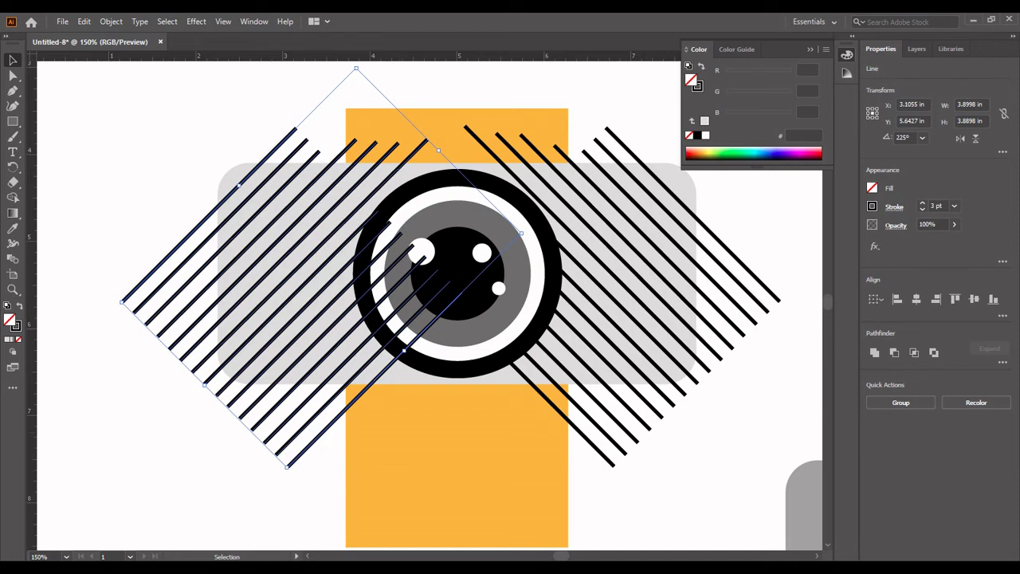
drag(708, 494, 592, 401)
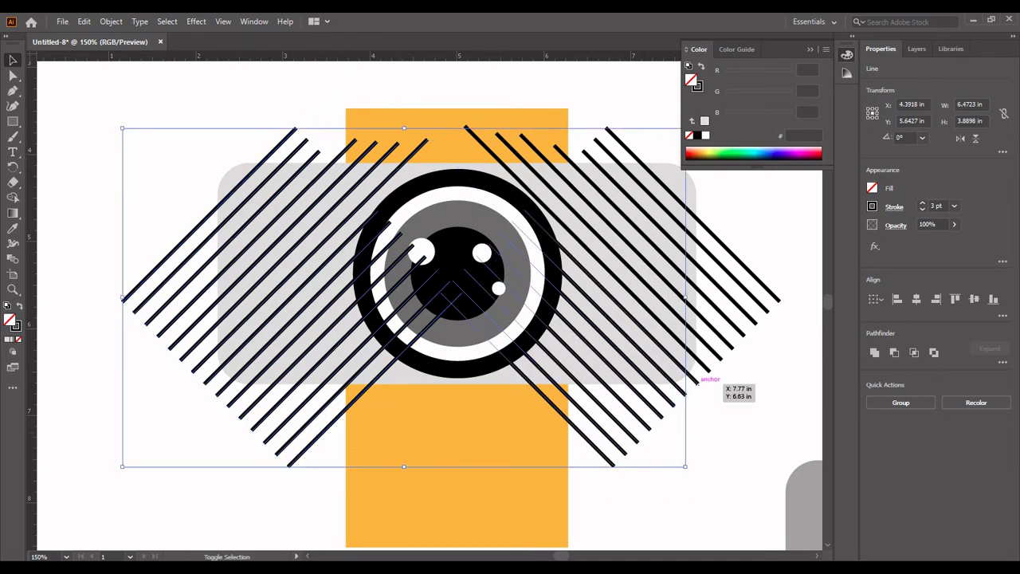
drag(722, 403, 693, 375)
drag(795, 373, 727, 239)
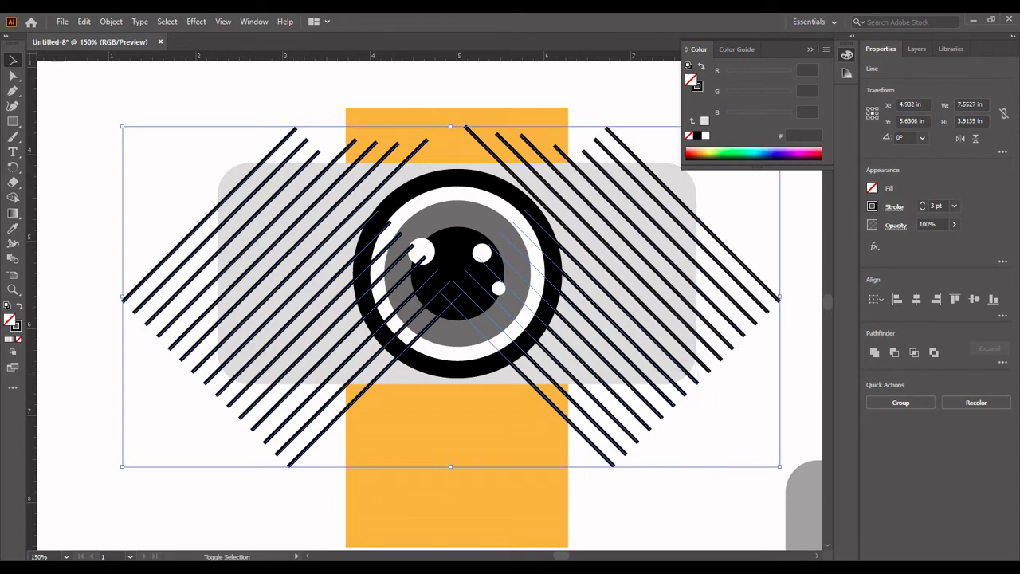
right_click(719, 93)
click(749, 169)
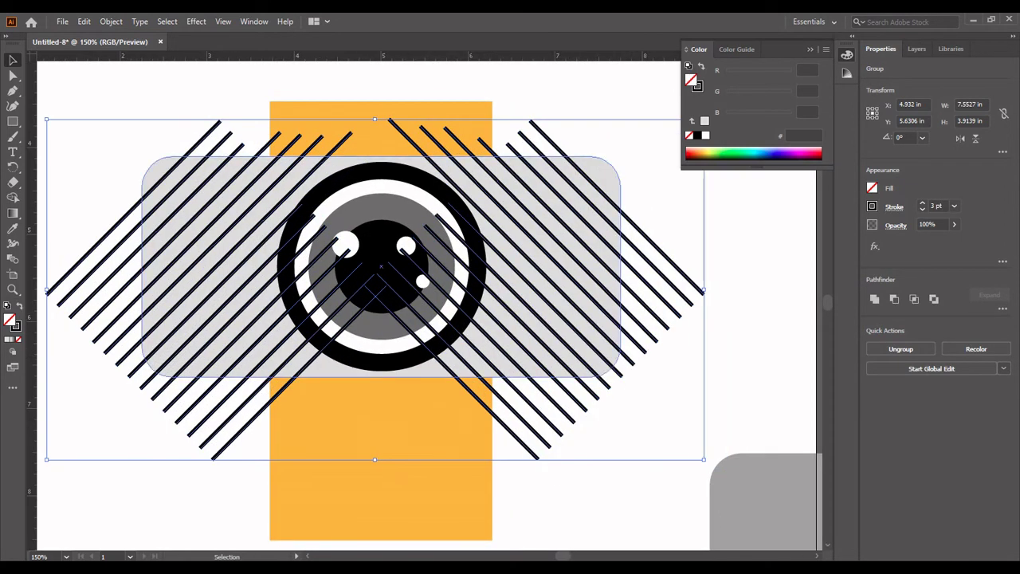
- Nudge the rounded body and the stripe group with arrow keys to align them
key(ctrl+shift+a)
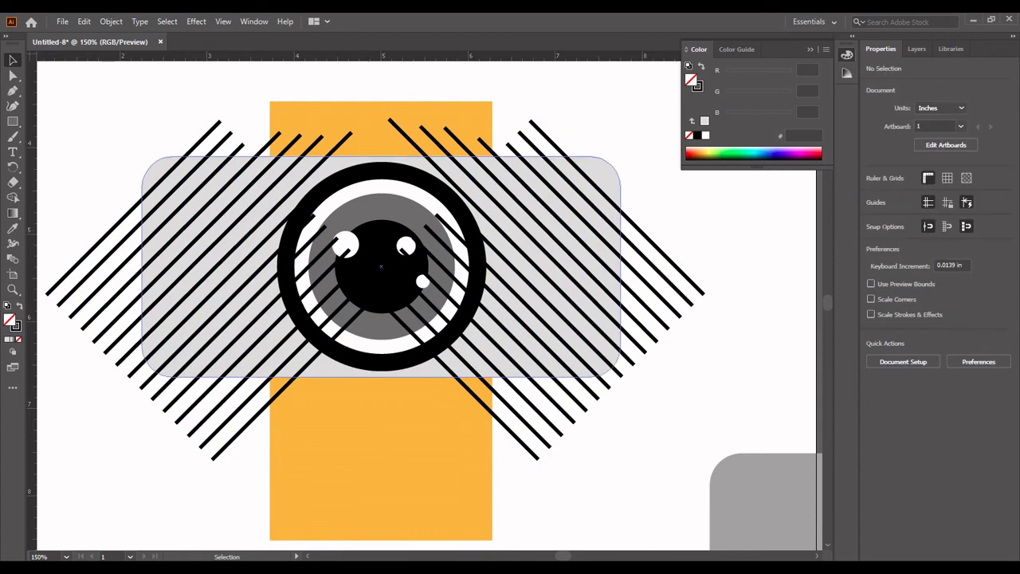
click(239, 172)
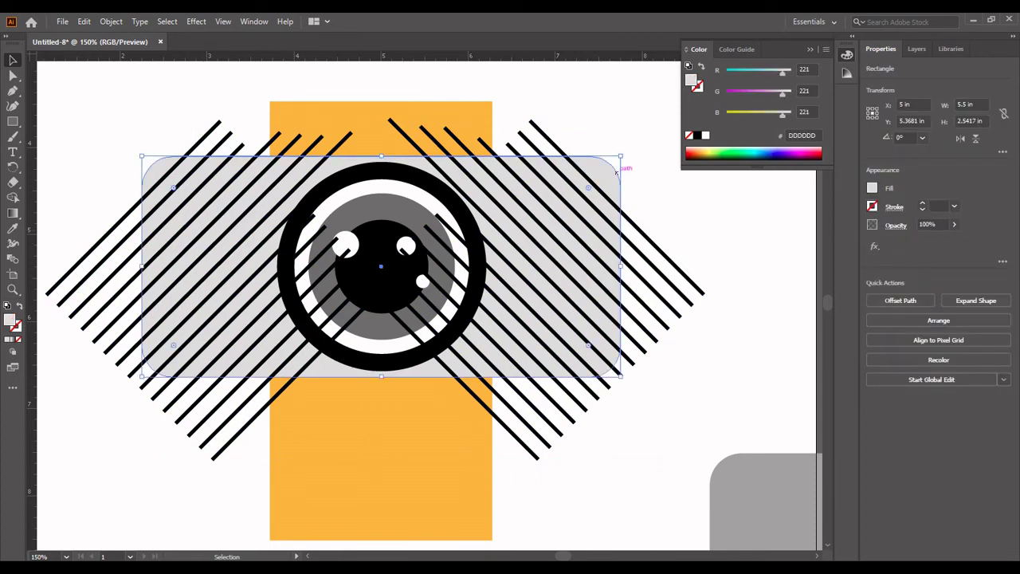
key(Right)
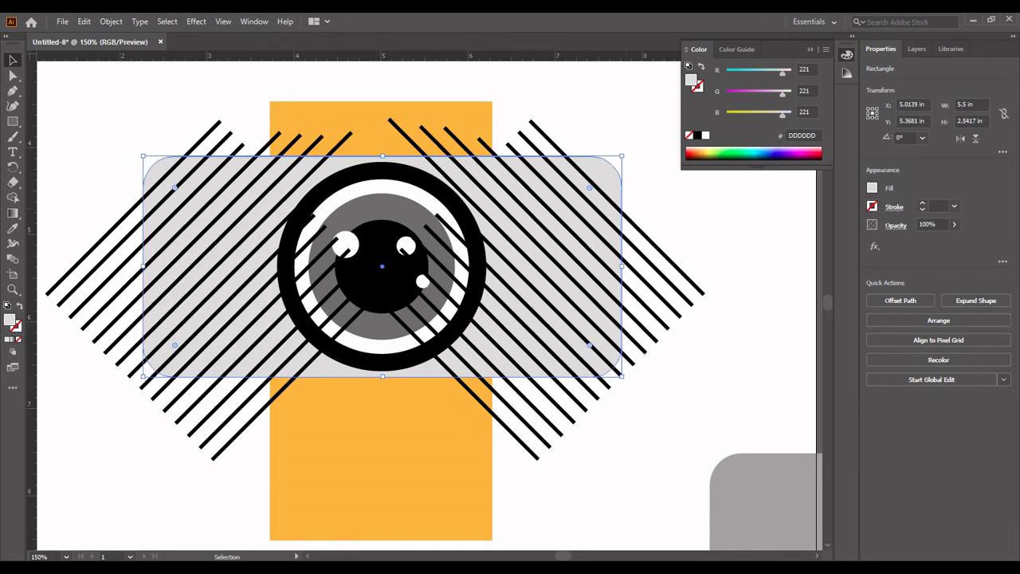
key(Left)
click(662, 246)
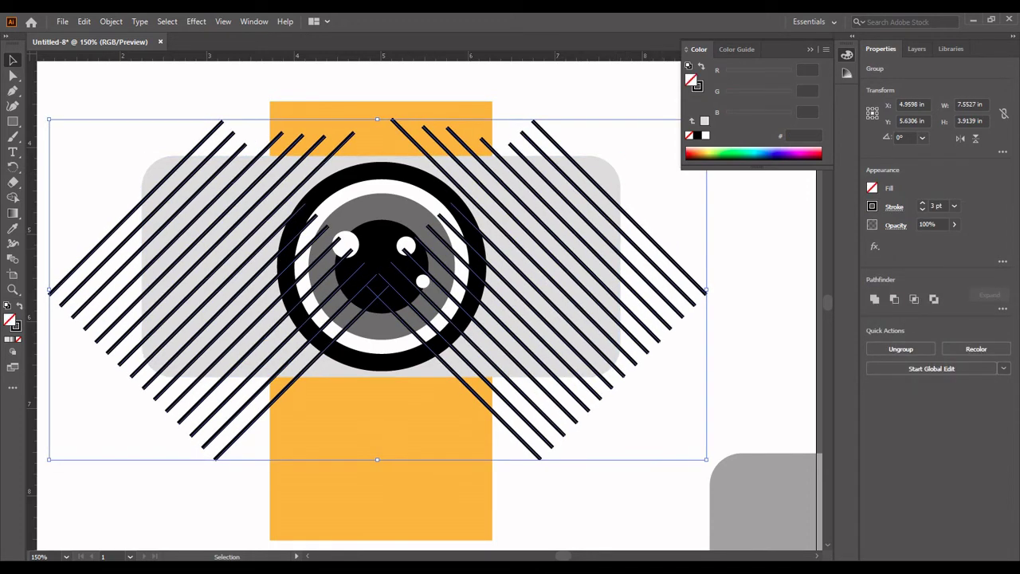
key(Left)
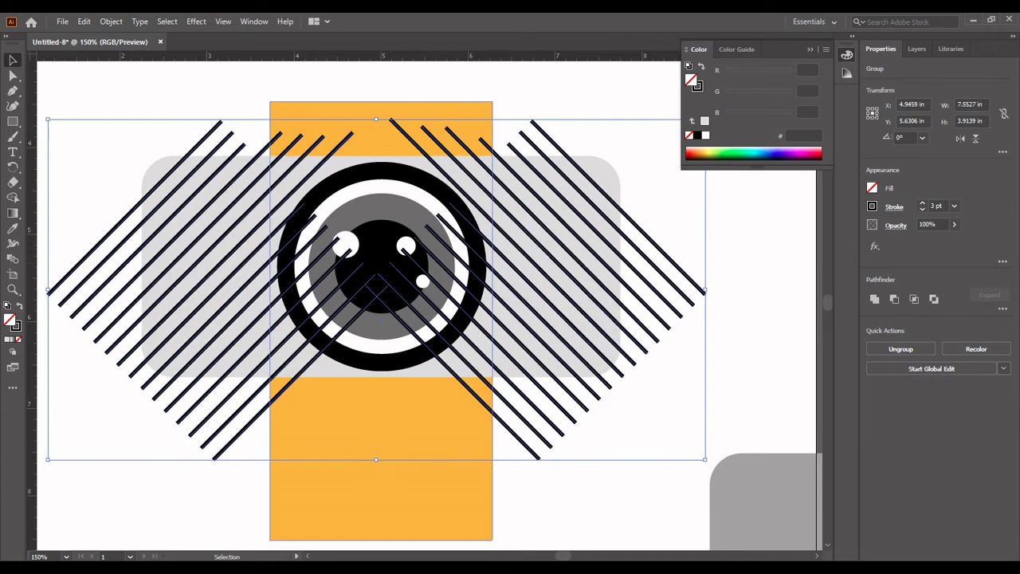
- Remove the body's grey fill and make a clipping mask of body and stripes
click(429, 373)
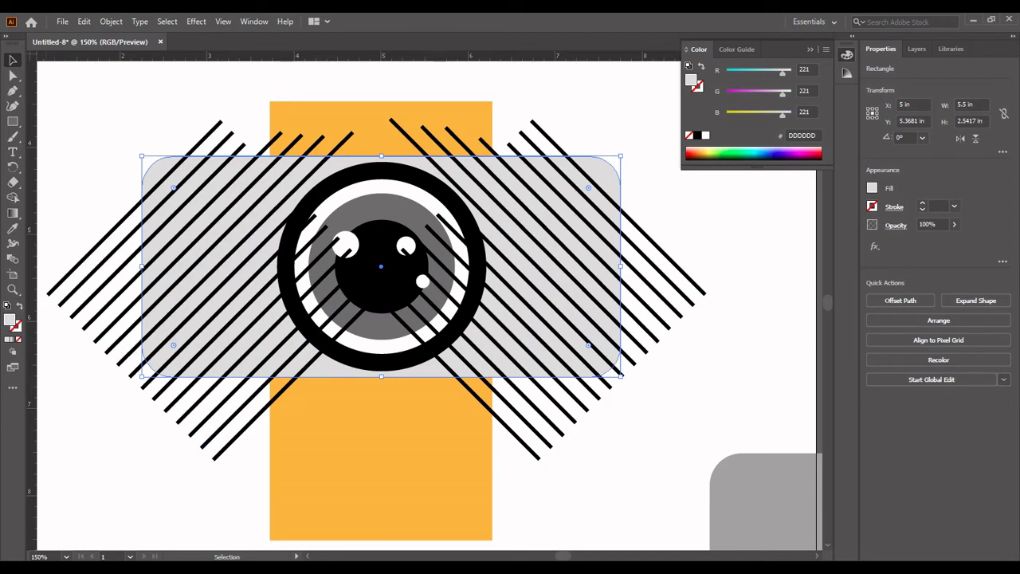
key(slash)
key(a)
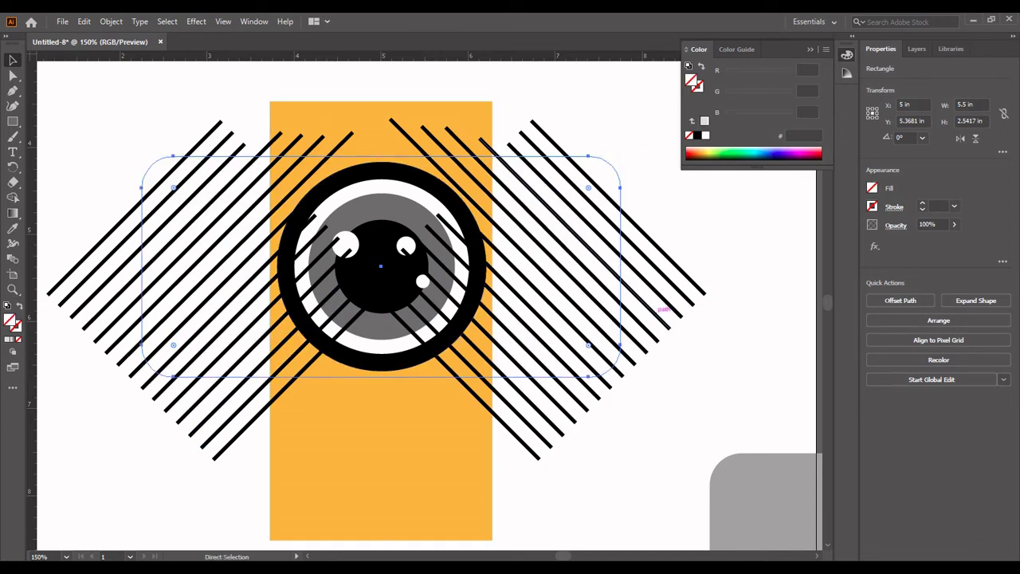
key(v)
right_click(549, 435)
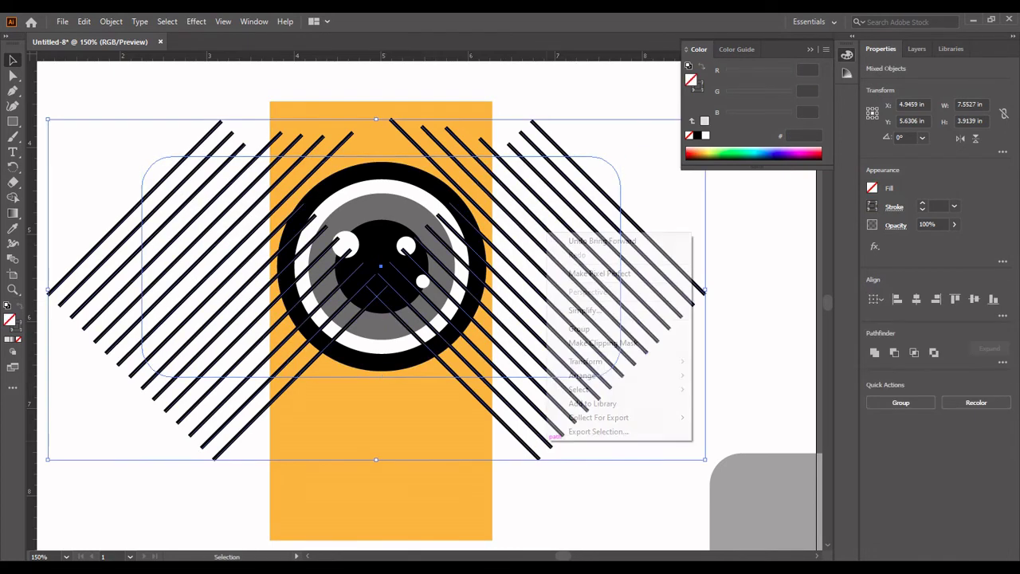
click(606, 343)
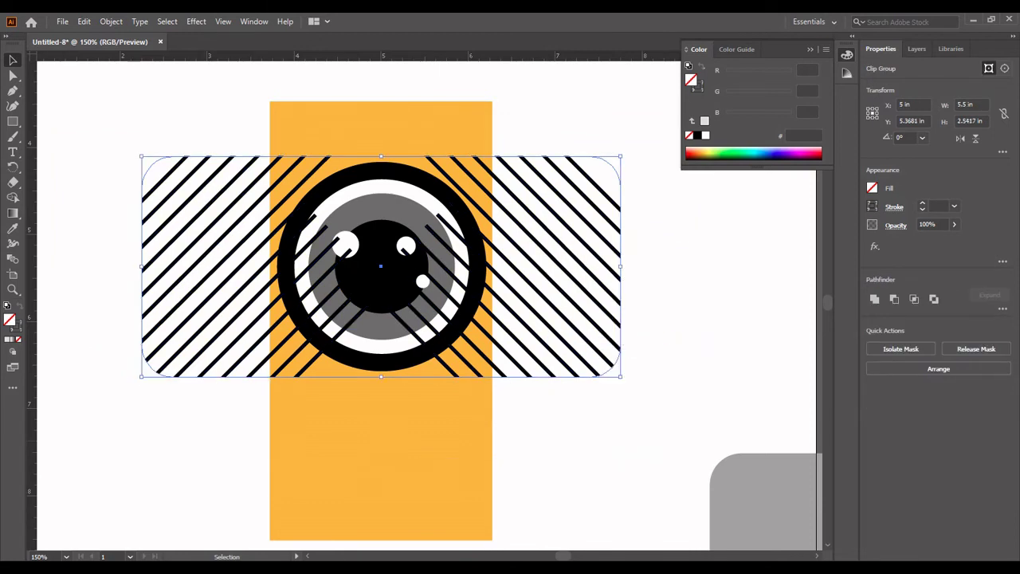
key(ctrl+shift+a)
- Zoom in on the logo and send the striped body one level back behind the lens
key(z)
alt+click(314, 319)
drag(267, 206, 463, 379)
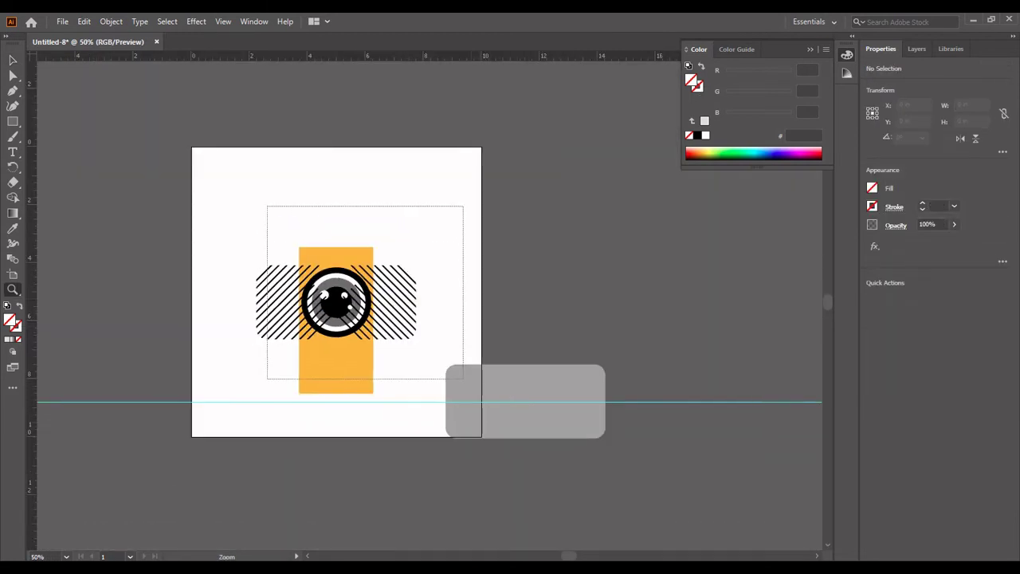
key(v)
click(493, 372)
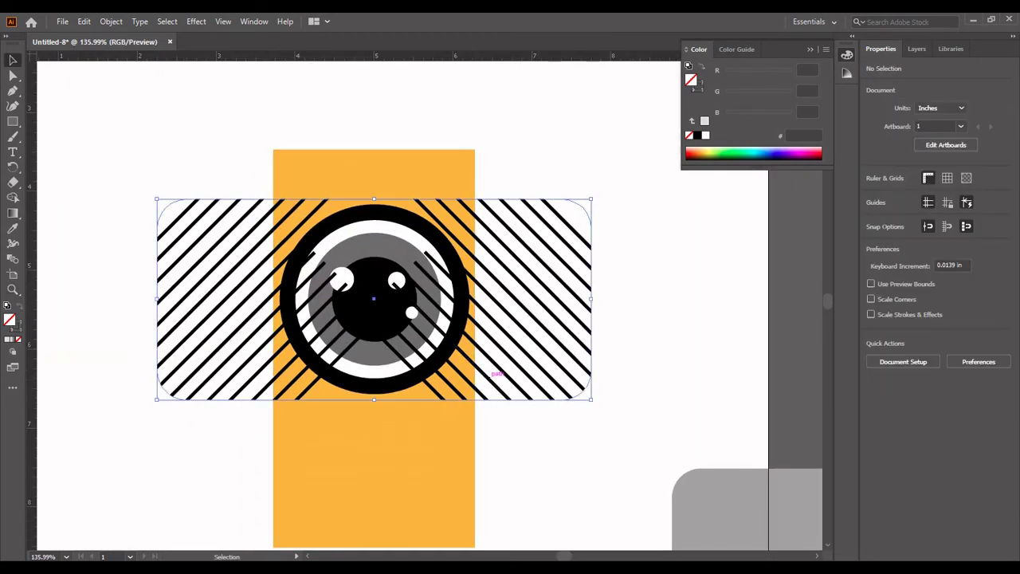
key(ctrl+[)
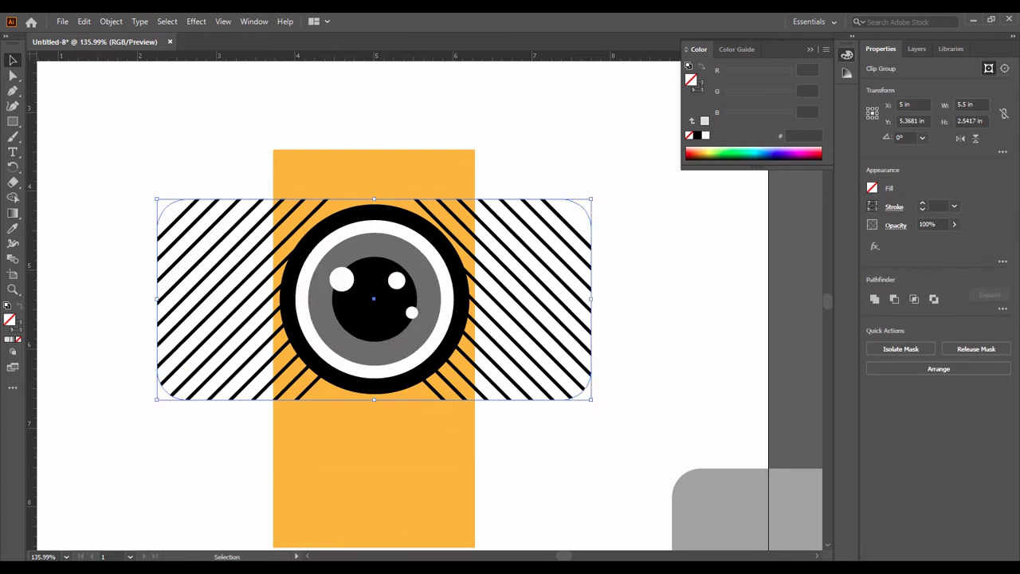
- Delete the leftover grey rounded rectangle copy and zoom back in on the camera
drag(374, 299, 389, 259)
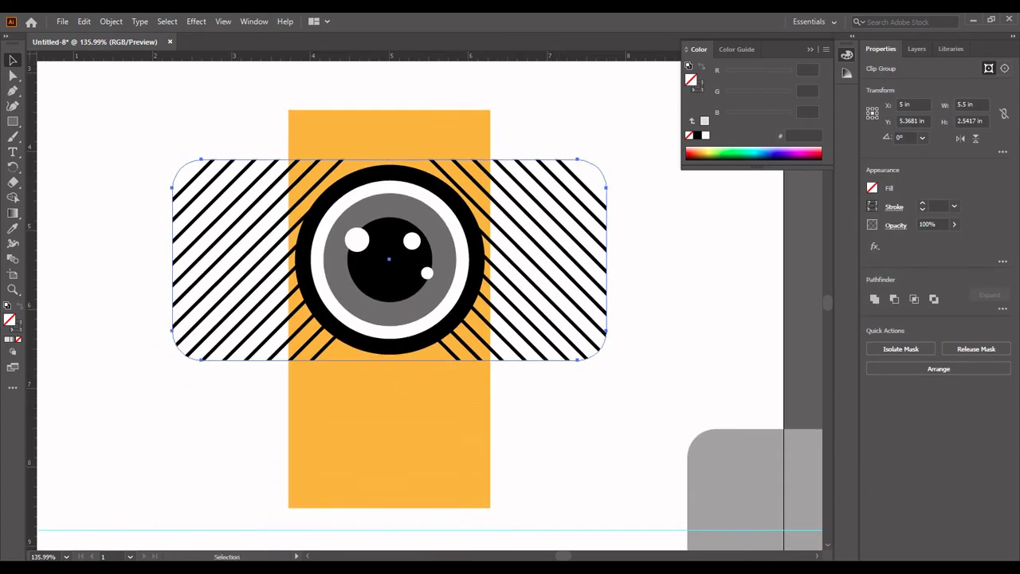
ctrl+alt+click(246, 161)
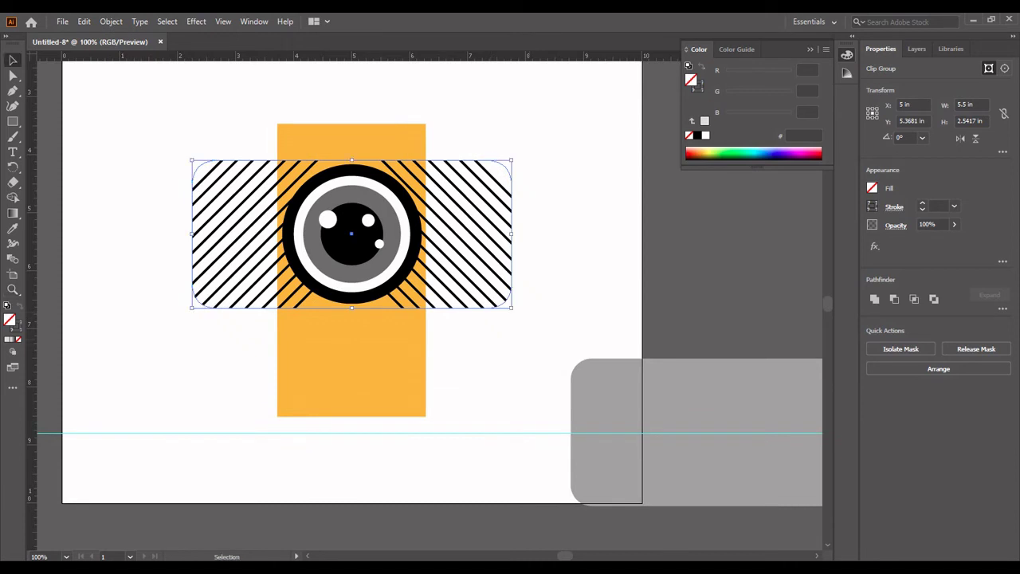
click(606, 415)
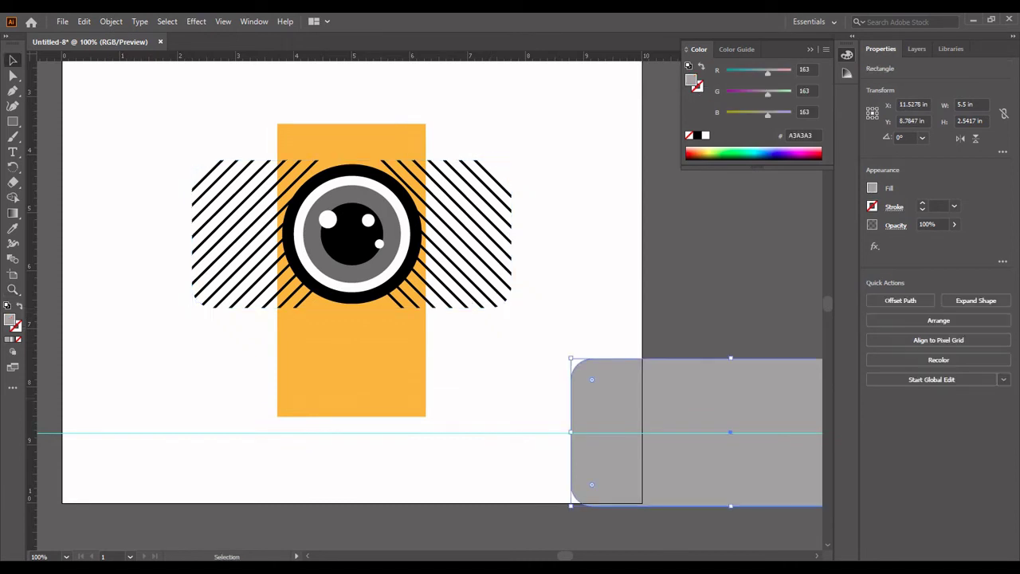
key(Delete)
key(z)
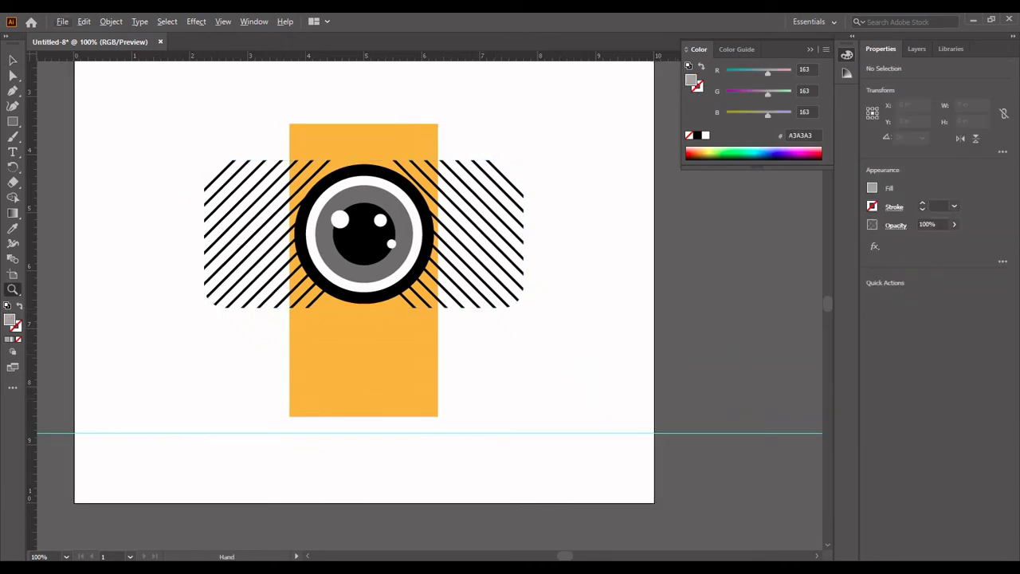
mouse_move(397, 102)
mouse_down()
mouse_move(564, 202)
mouse_move(175, 488)
mouse_up()
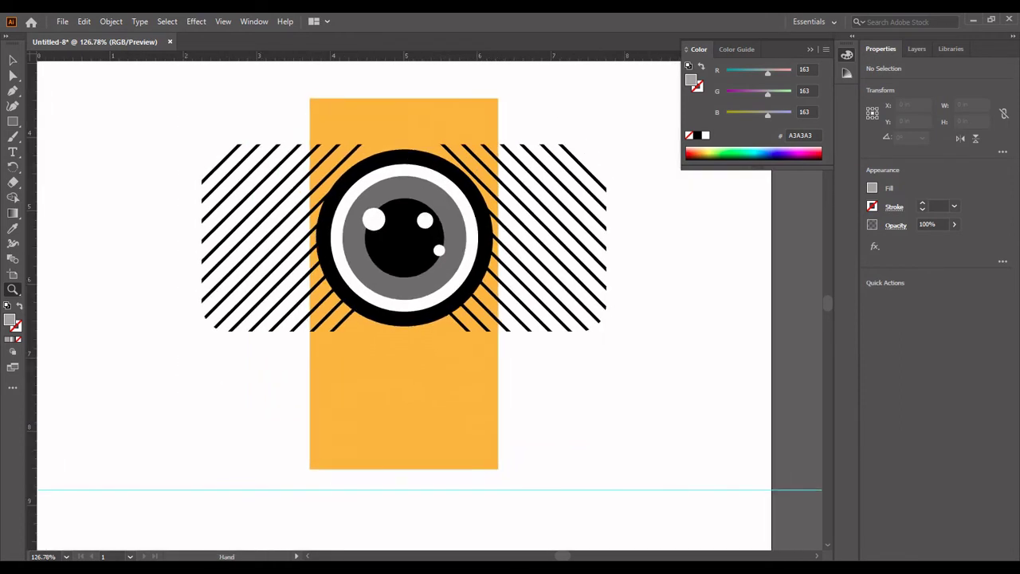
key(v)
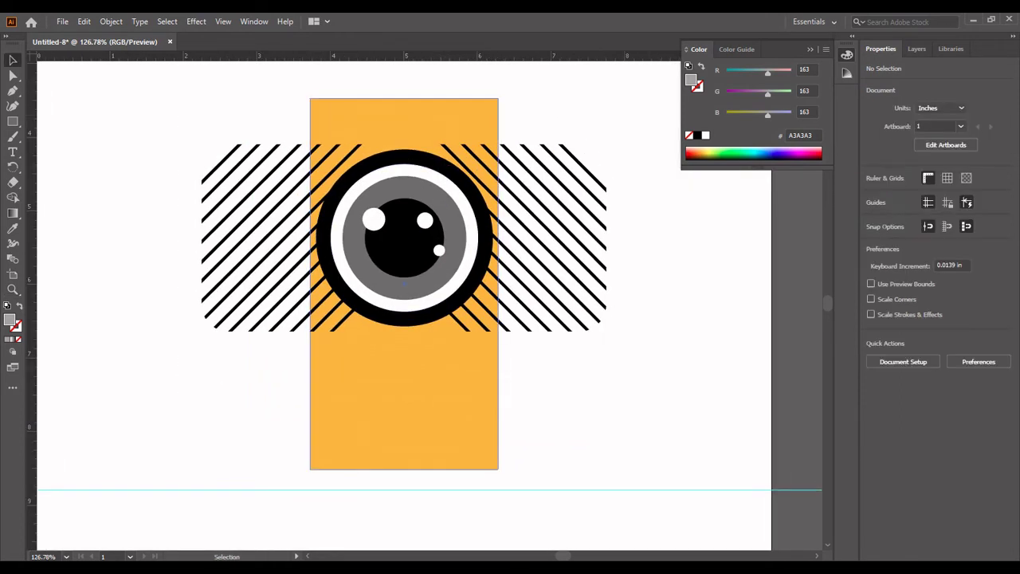
- Lower the orange strap's top edge slightly and delete the stray horizontal guide line
click(398, 383)
drag(404, 97, 404, 103)
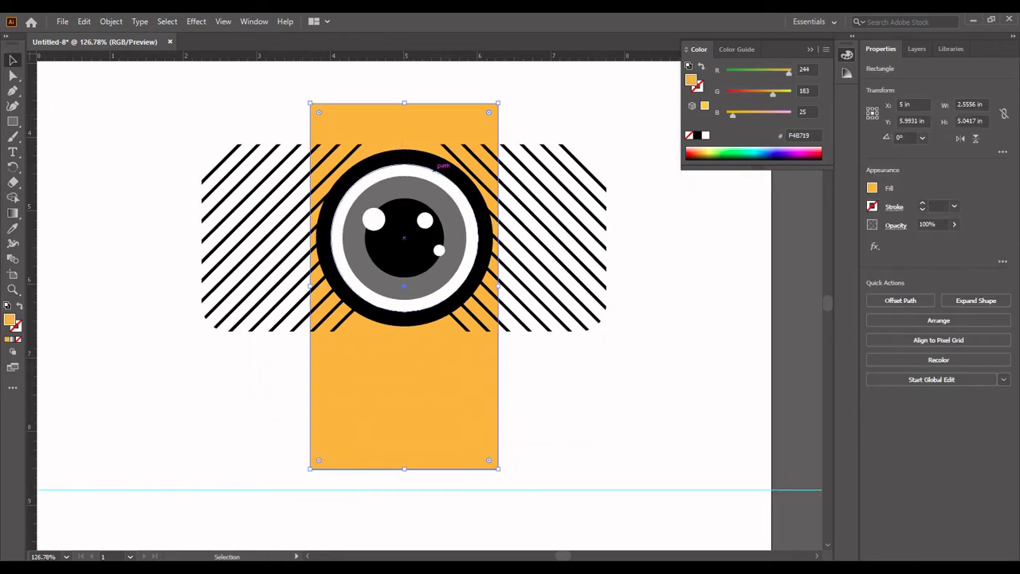
scroll(398, 319, down, 1)
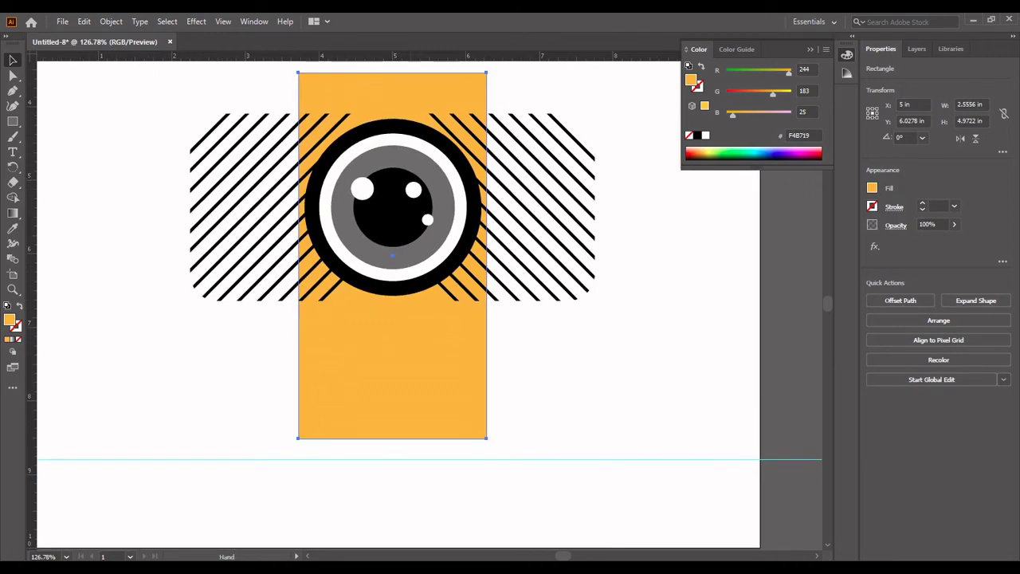
click(572, 459)
key(Delete)
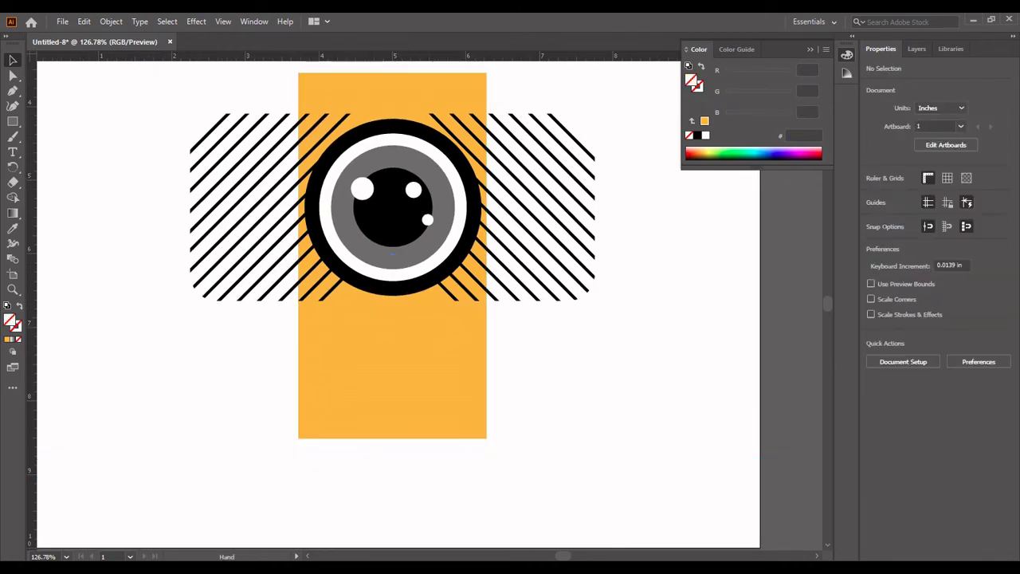
scroll(399, 318, up, 1)
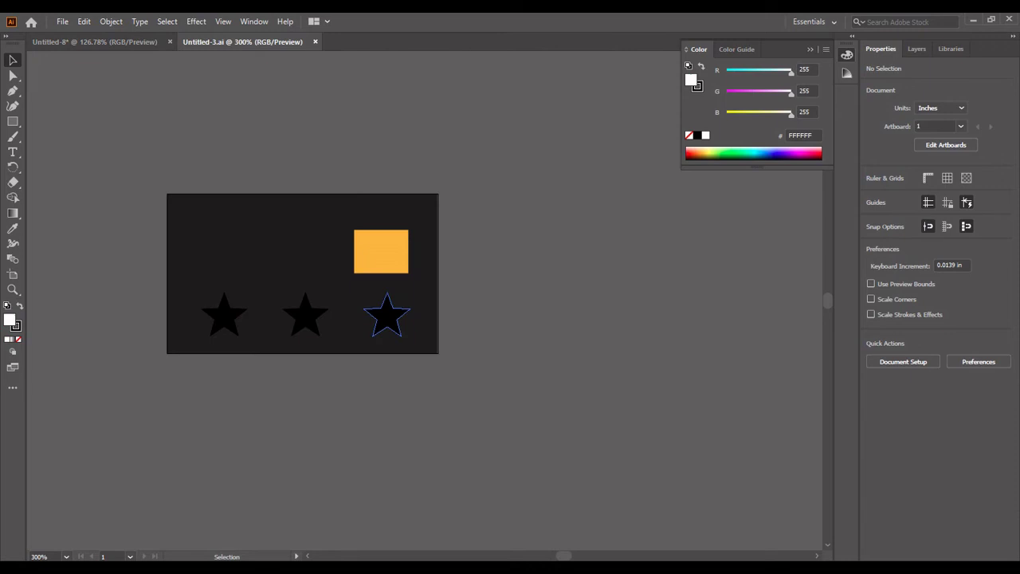
- Place the three-star row on the strap's top and raise the strap's top edge behind it
mouse_move(307, 314)
mouse_down()
mouse_move(104, 41)
mouse_move(477, 143)
mouse_move(398, 130)
mouse_up()
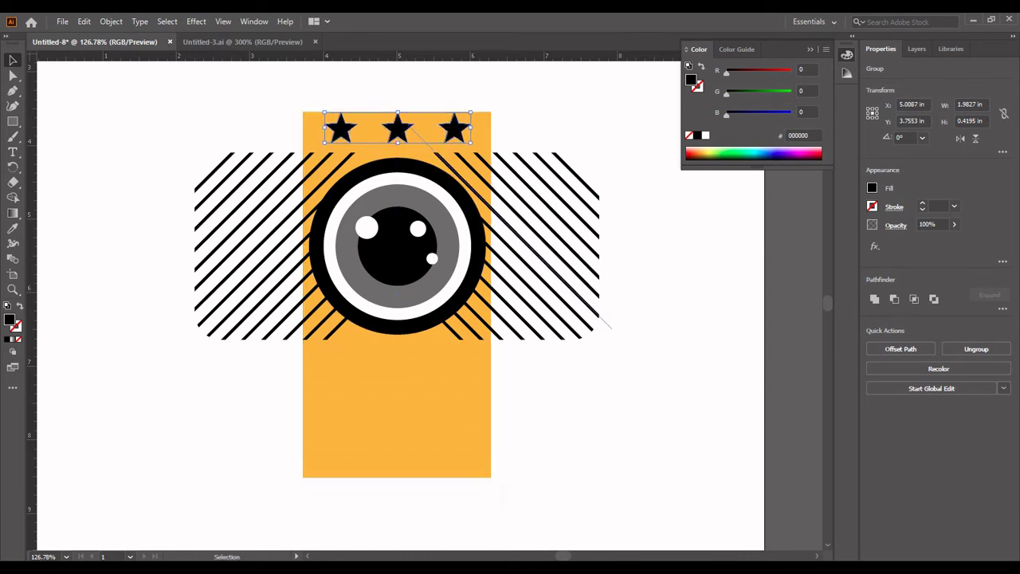
click(489, 117)
drag(397, 111, 396, 103)
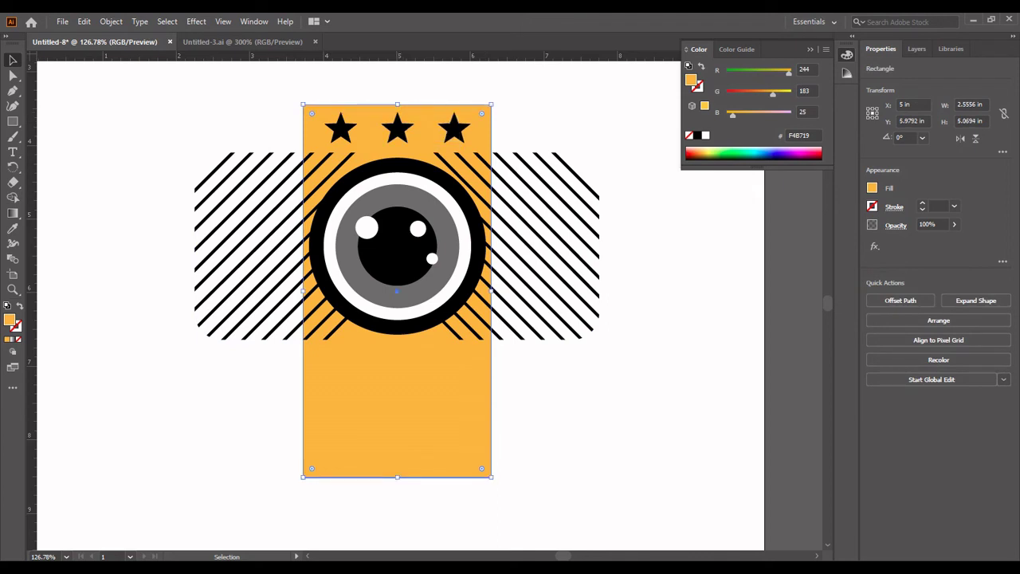
key(ctrl+shift+a)
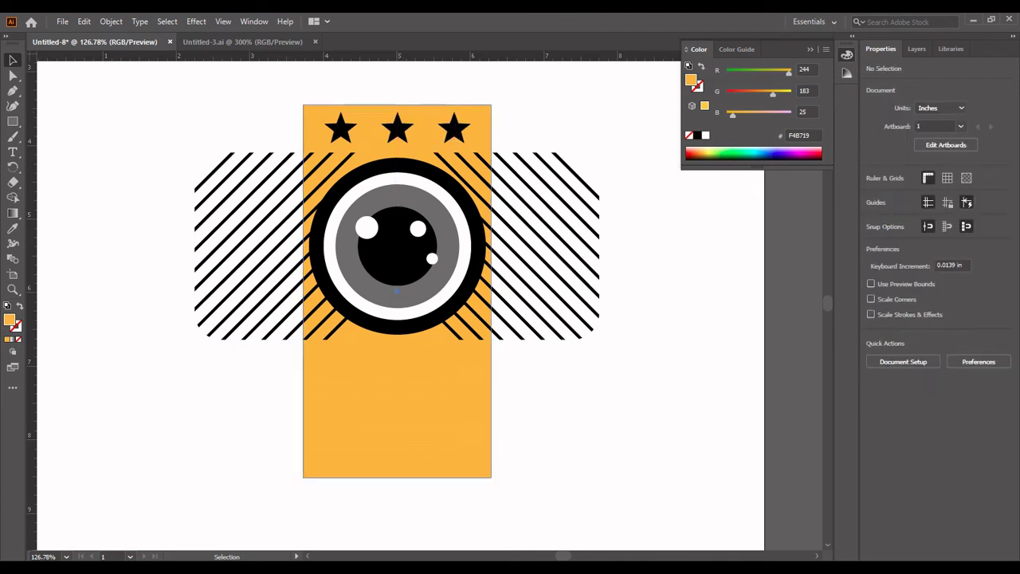
key(ctrl+z)
key(ctrl+minus)
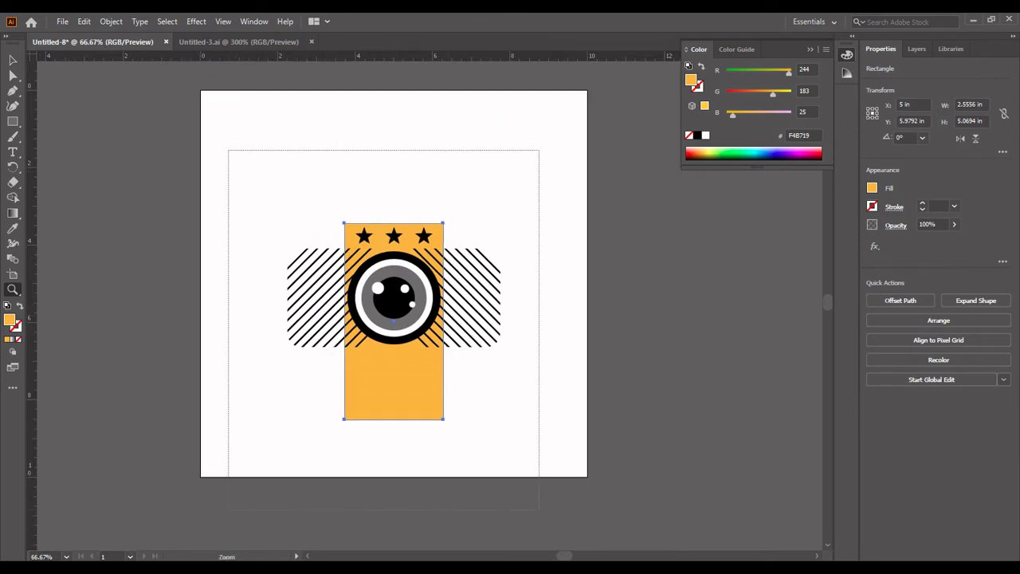
key(ctrl+0)
key(v)
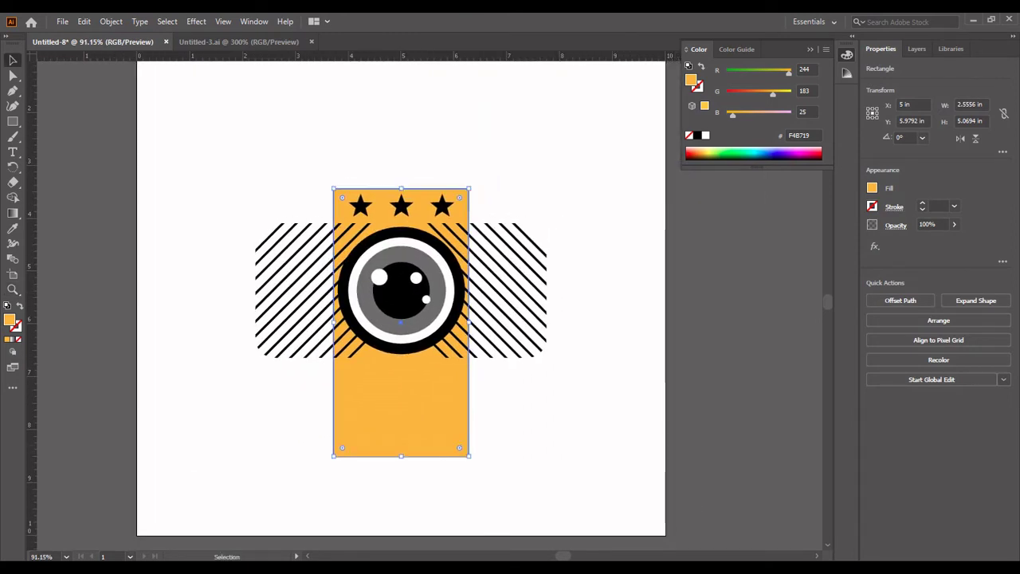
scroll(391, 287, down, 2)
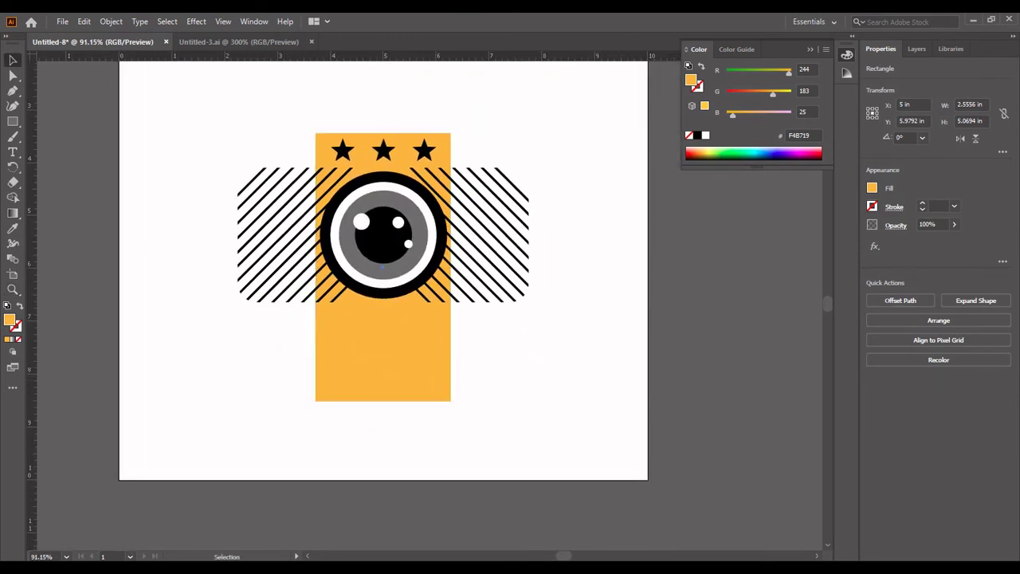
key(ctrl+shift+a)
- Create a text object reading 'BDS' at 72 pt
key(t)
click(548, 393)
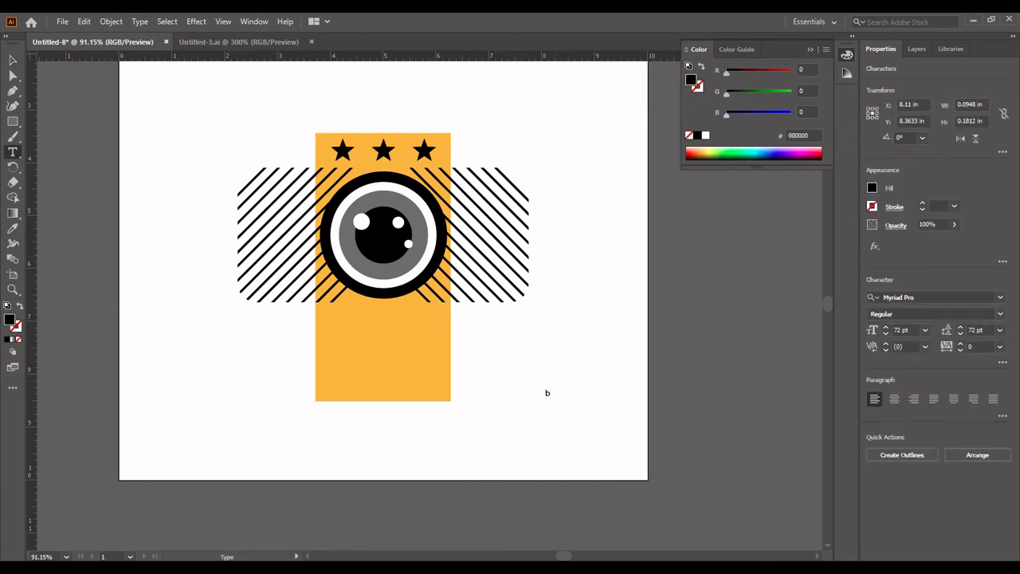
key(ctrl+a)
click(924, 329)
click(948, 316)
key(Escape)
key(ctrl+a)
text(B)
text(DS)
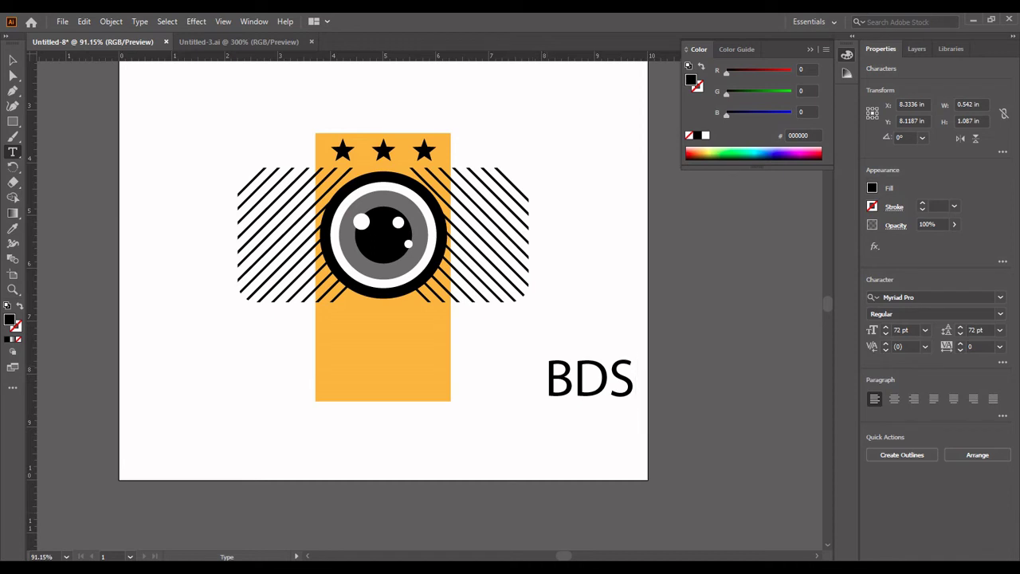
- Set the BDS lettering to Verdana Bold
key(shift+Left)
key(shift+Left)
key(shift+Left)
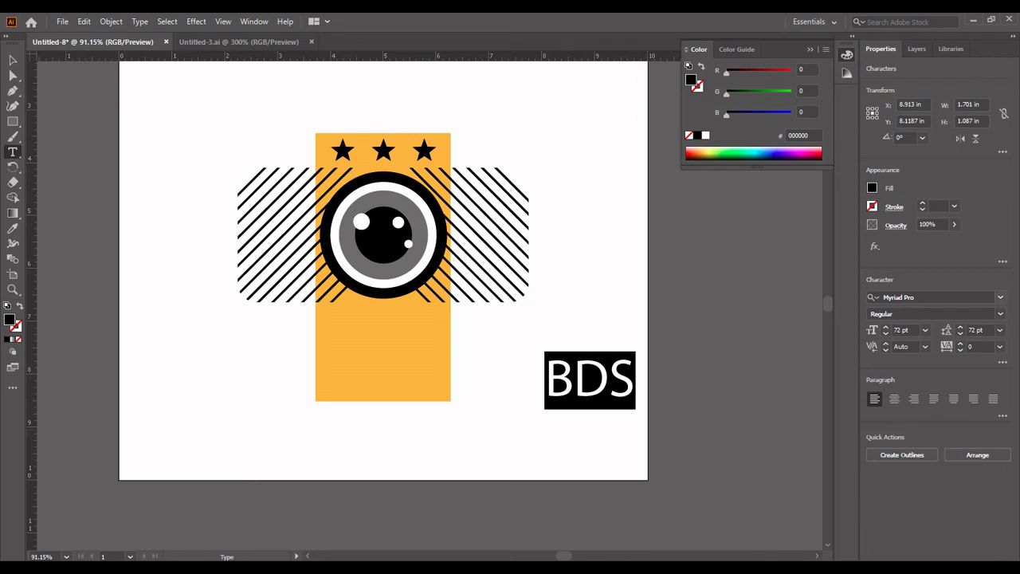
click(932, 296)
text(Ver)
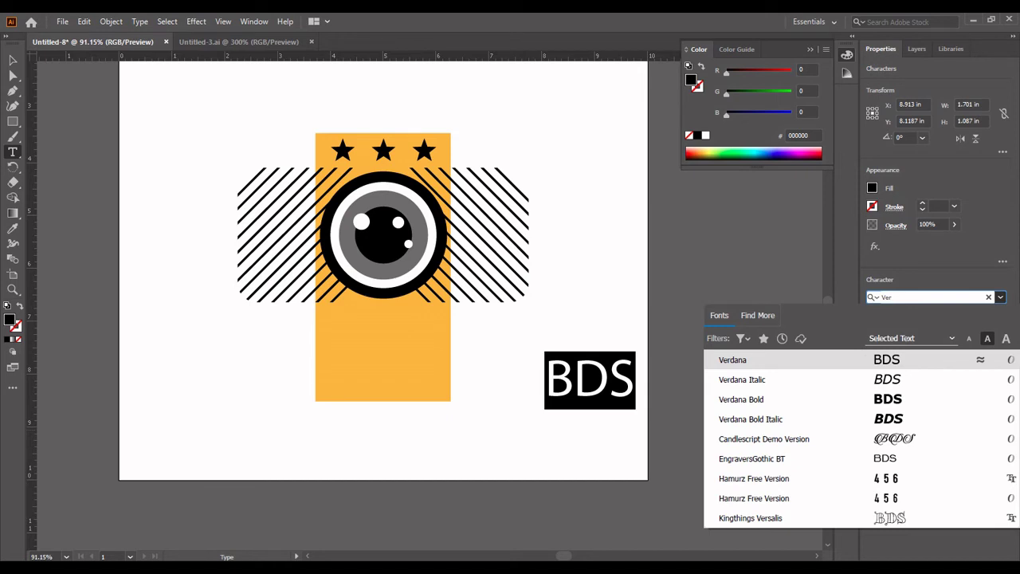
key(Down)
key(Down)
key(Return)
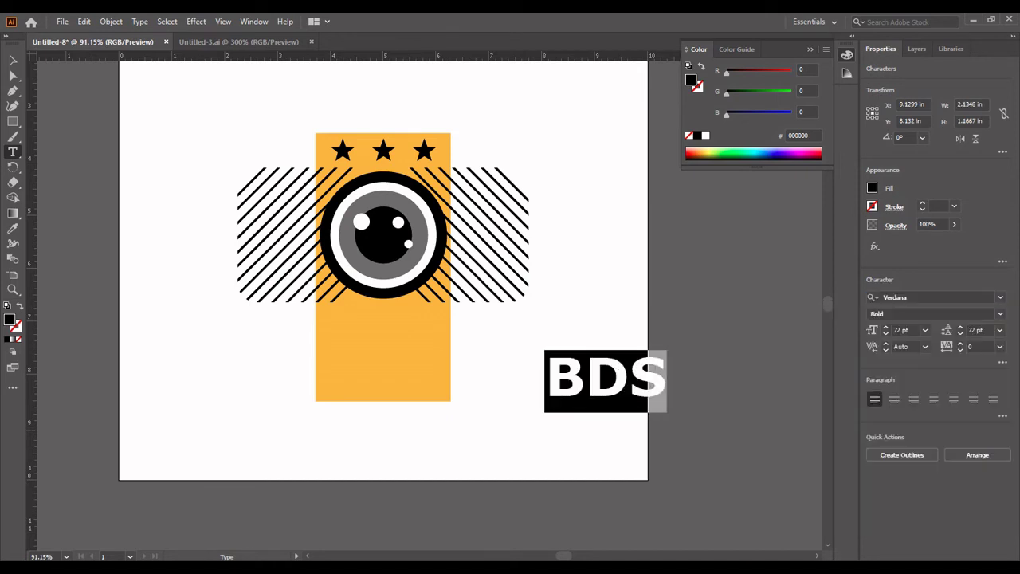
key(Escape)
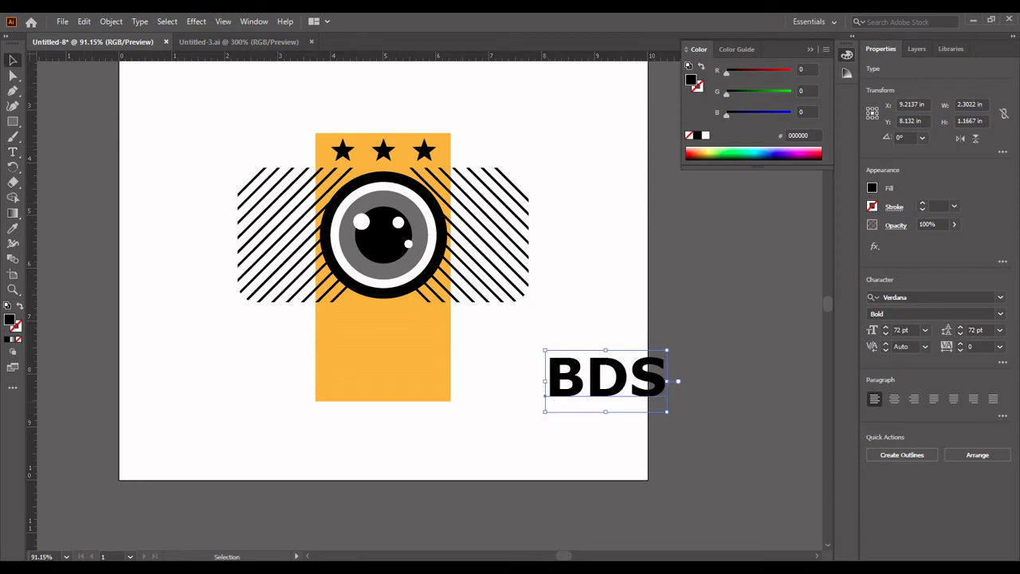
- Position BDS on the orange strap just below the lens
drag(638, 383, 417, 346)
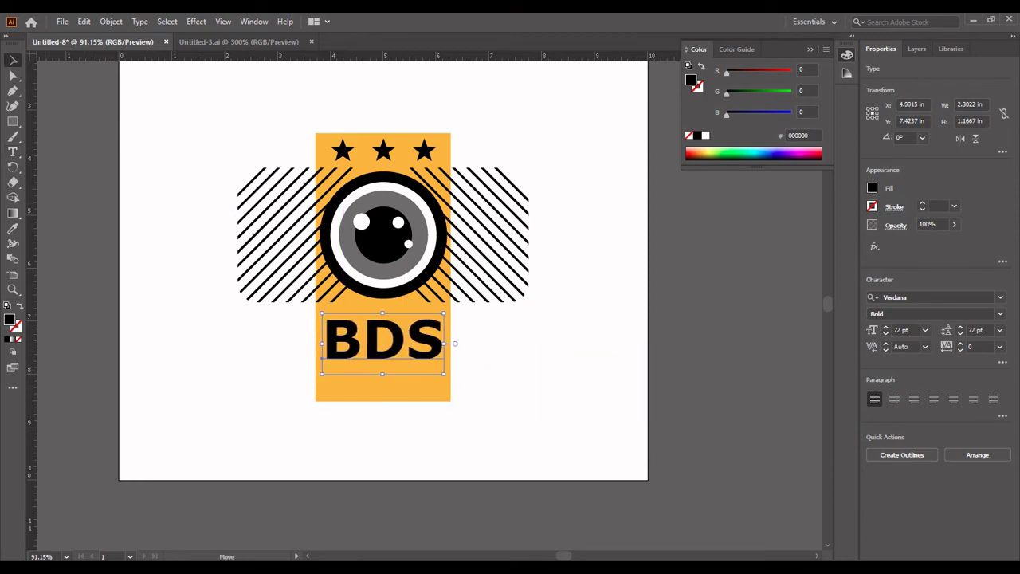
drag(421, 339, 418, 339)
key(Up)
key(Up)
key(Up)
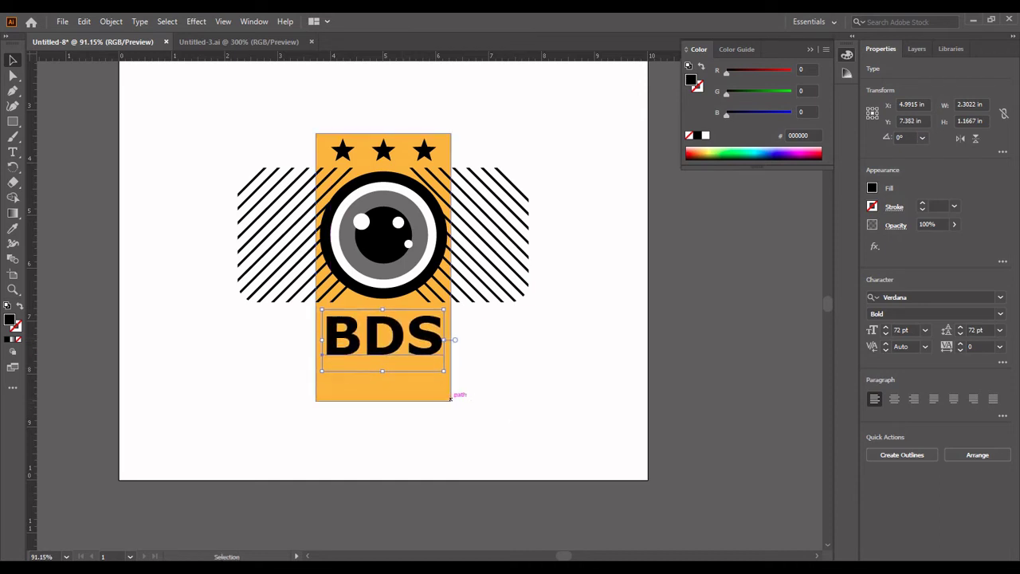
key(Up)
key(Up)
key(Up)
key(Up)
key(Up)
key(Up)
key(Up)
key(Up)
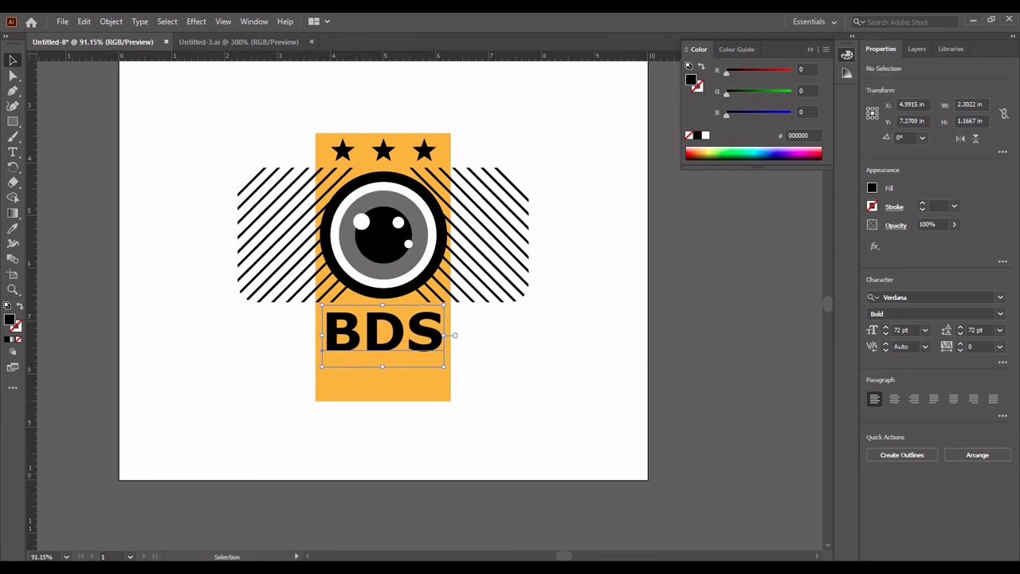
click(458, 371)
click(456, 369)
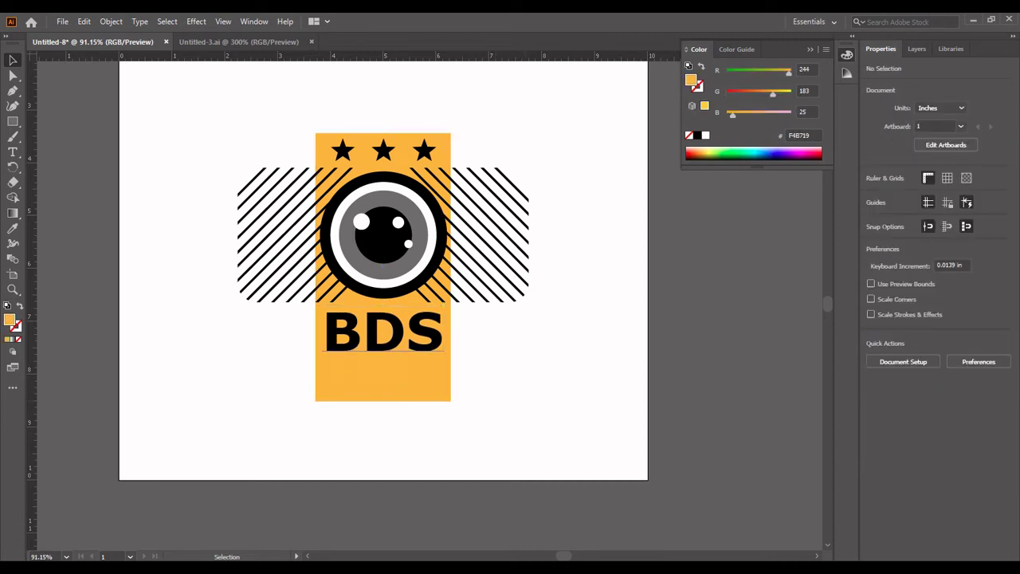
- Delete an accidentally created empty text object
key(t)
click(505, 407)
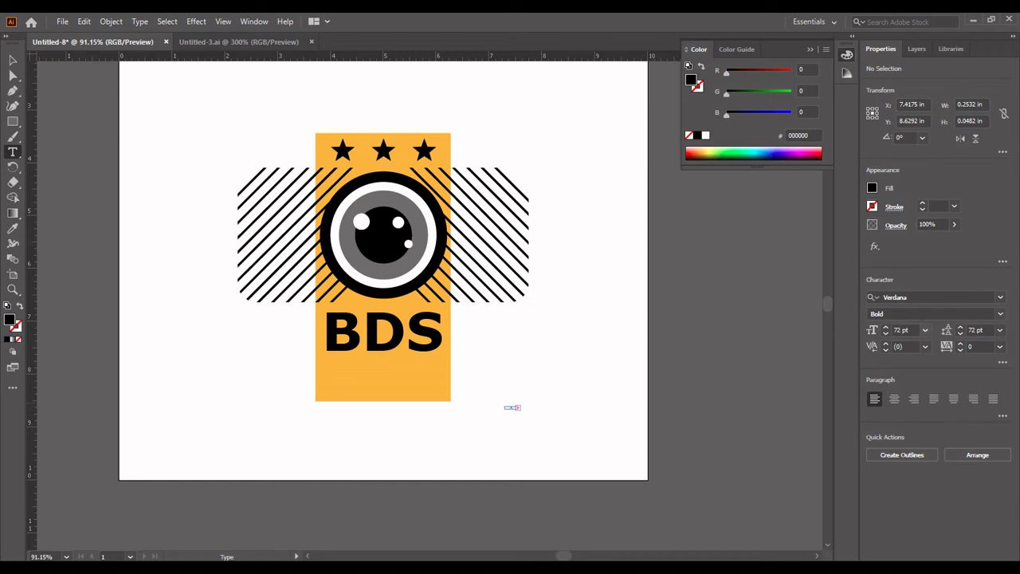
click(13, 60)
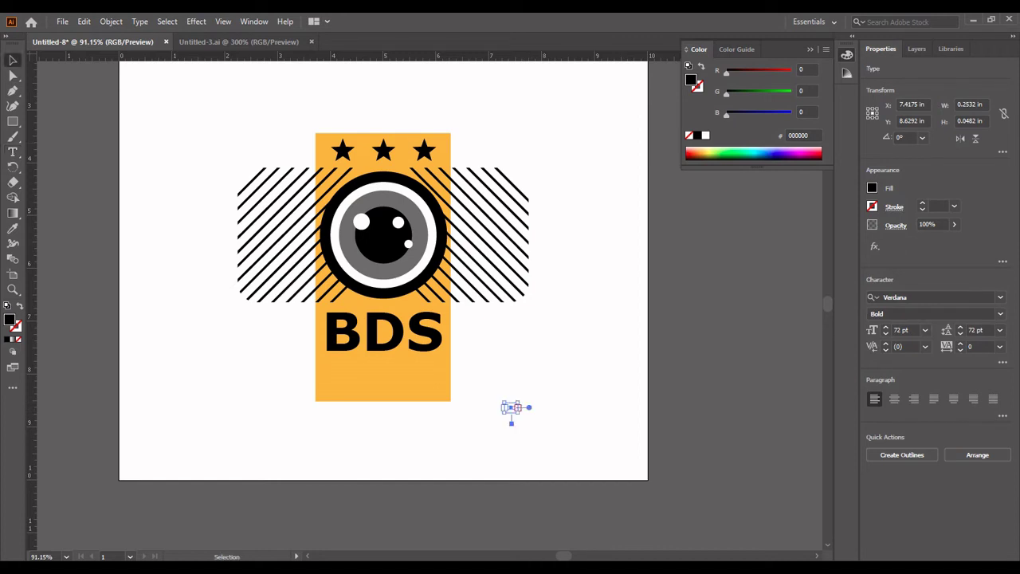
drag(561, 443, 494, 383)
key(Delete)
- Type the word 'Photography' in a new text object below the logo
key(t)
click(519, 358)
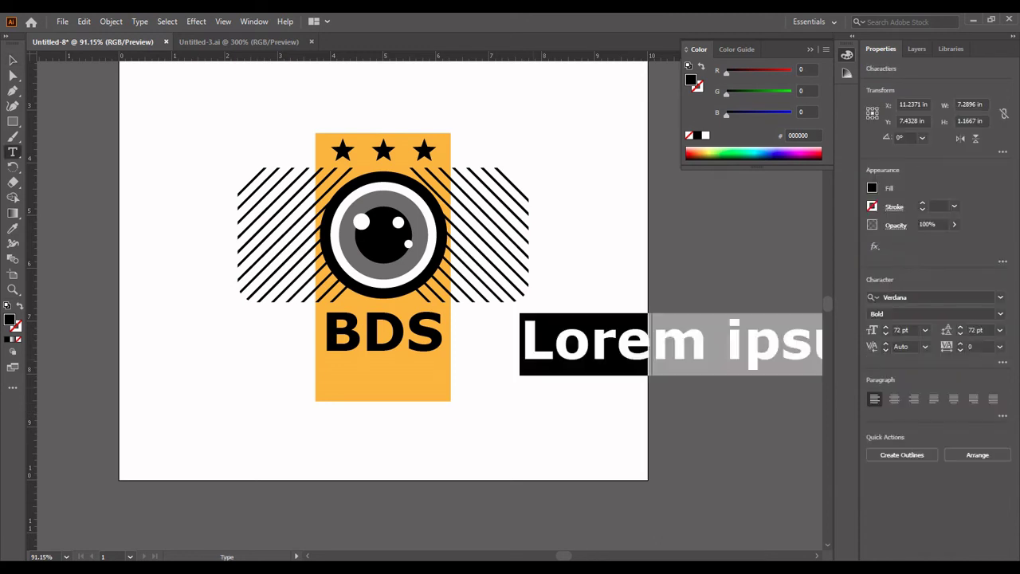
text(P)
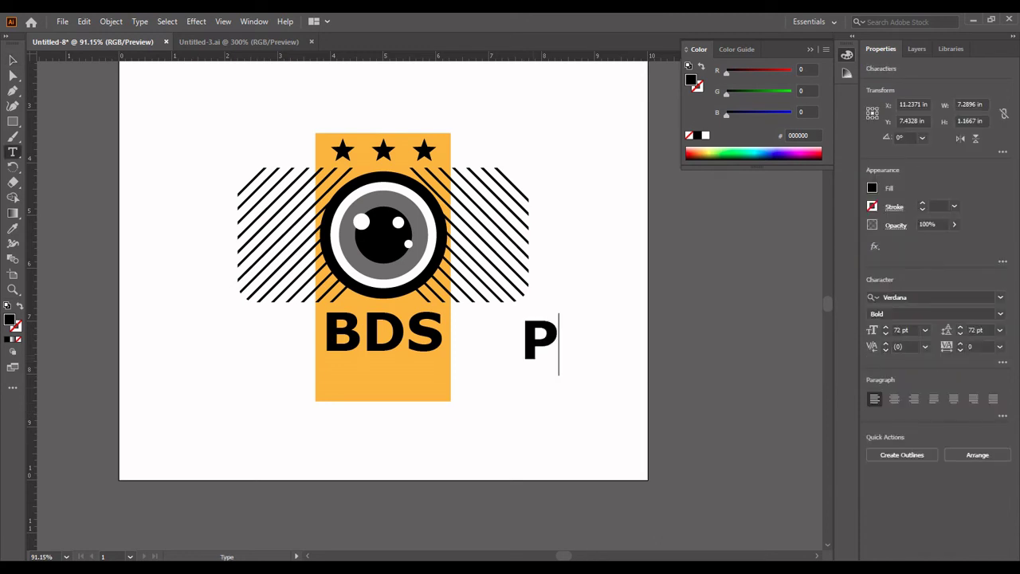
key(Escape)
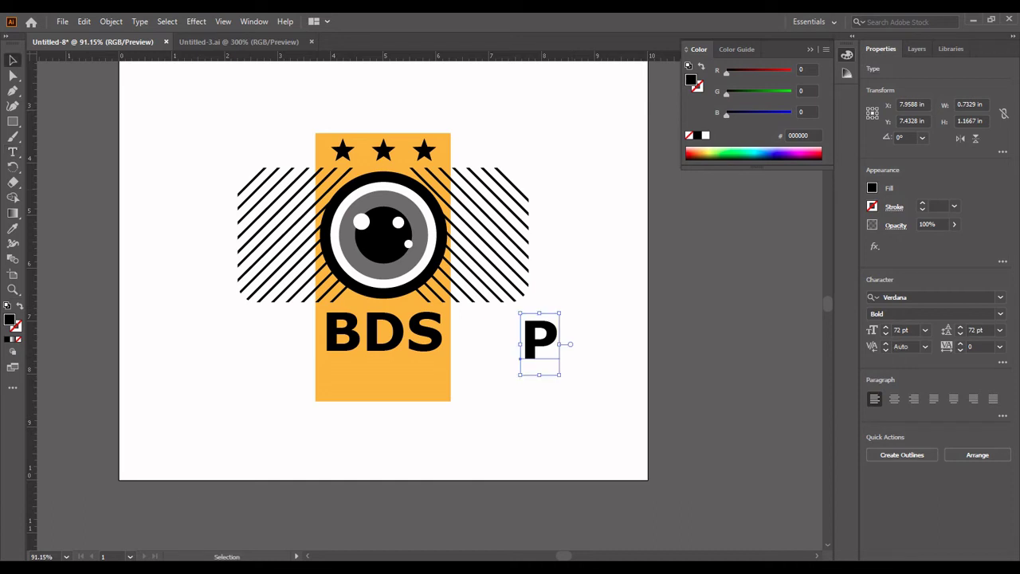
drag(540, 338, 467, 443)
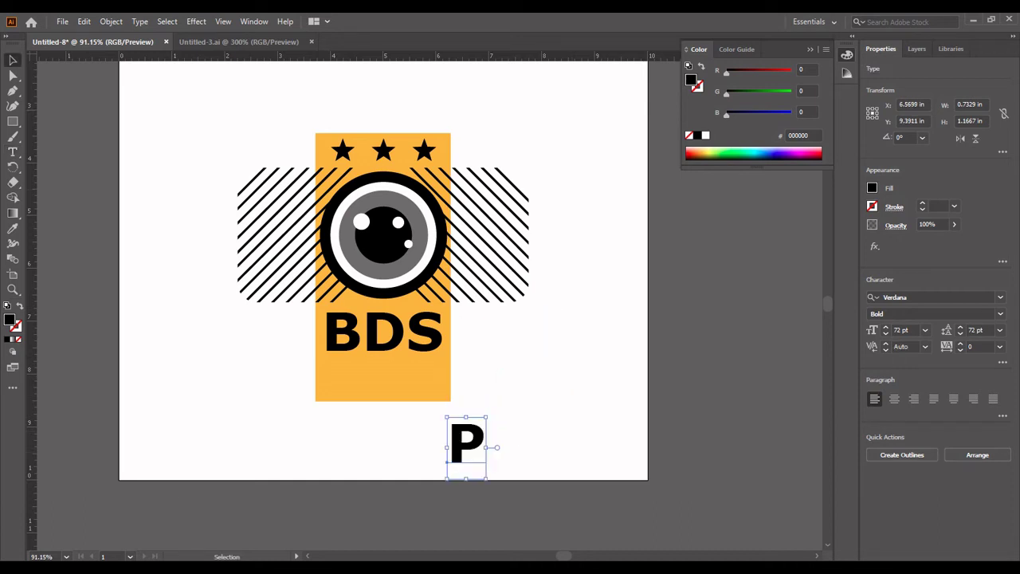
double_click(470, 444)
text(h)
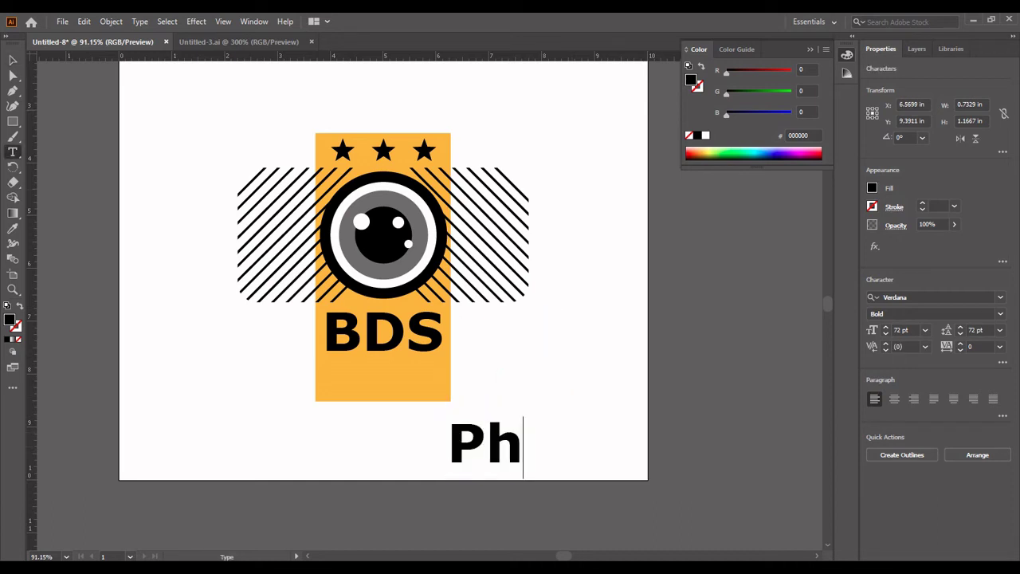
text(oto)
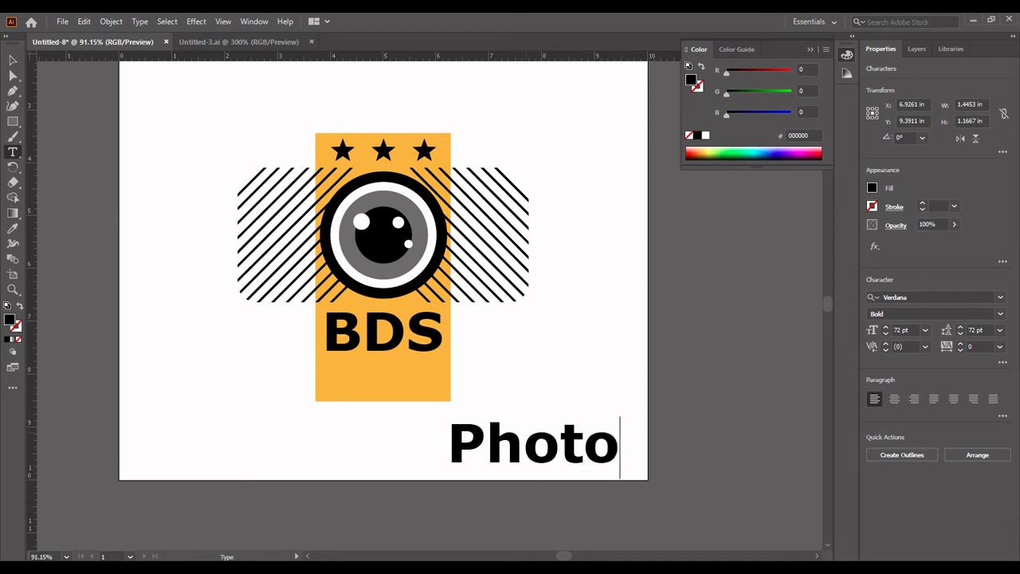
text(gra)
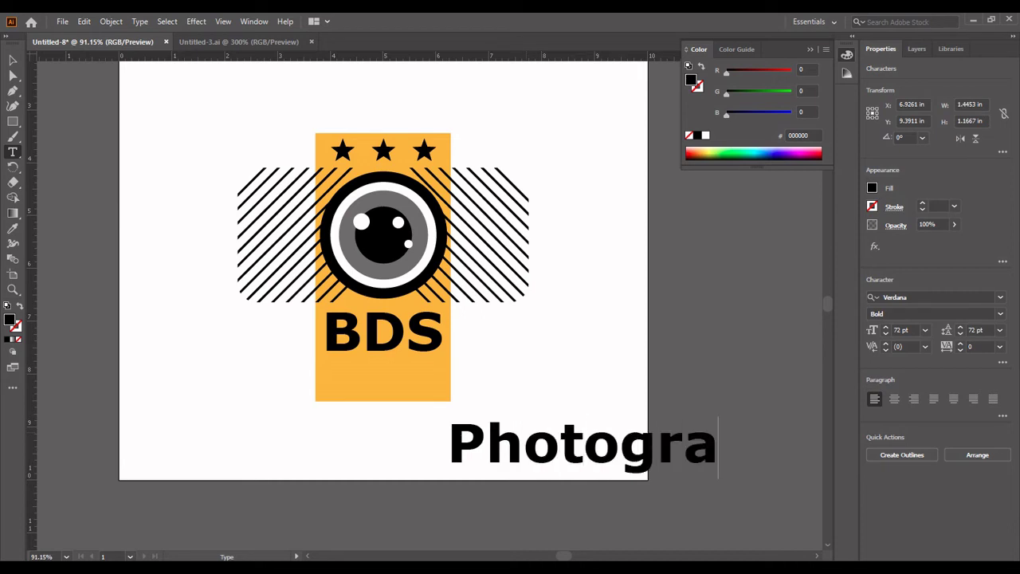
text(phy)
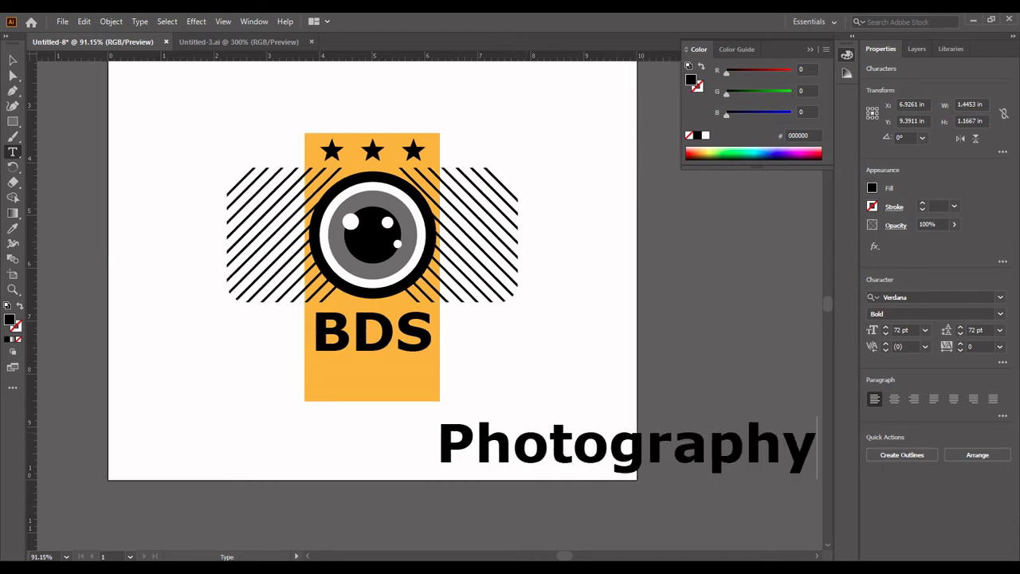
key(Escape)
- Move Photography left under the logo and select all its text
mouse_move(610, 443)
mouse_down()
mouse_move(514, 460)
mouse_move(487, 441)
mouse_up()
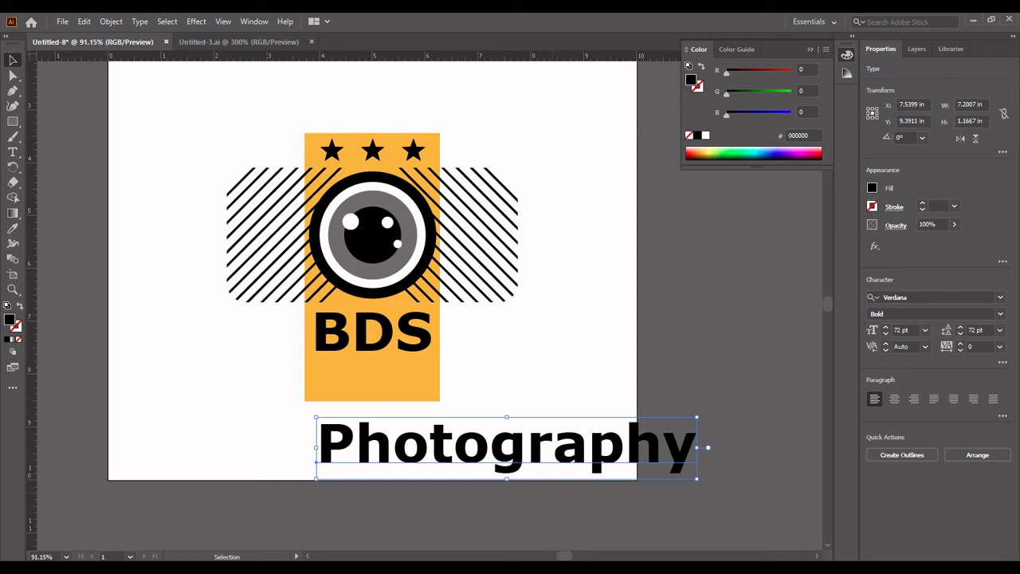
drag(488, 441, 478, 441)
double_click(479, 440)
drag(687, 446, 307, 446)
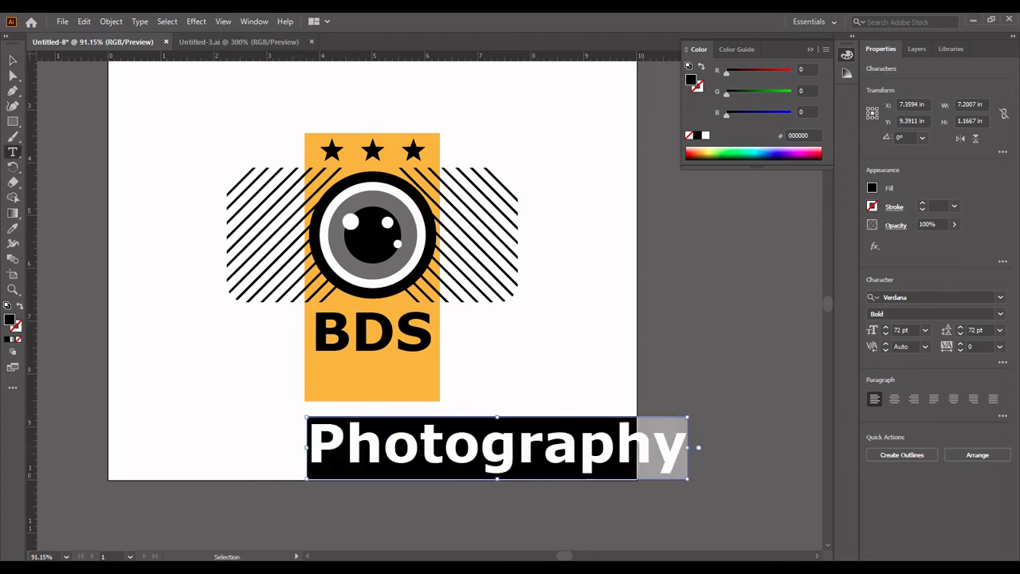
- Change the Photography font to Amostely Signature
click(924, 297)
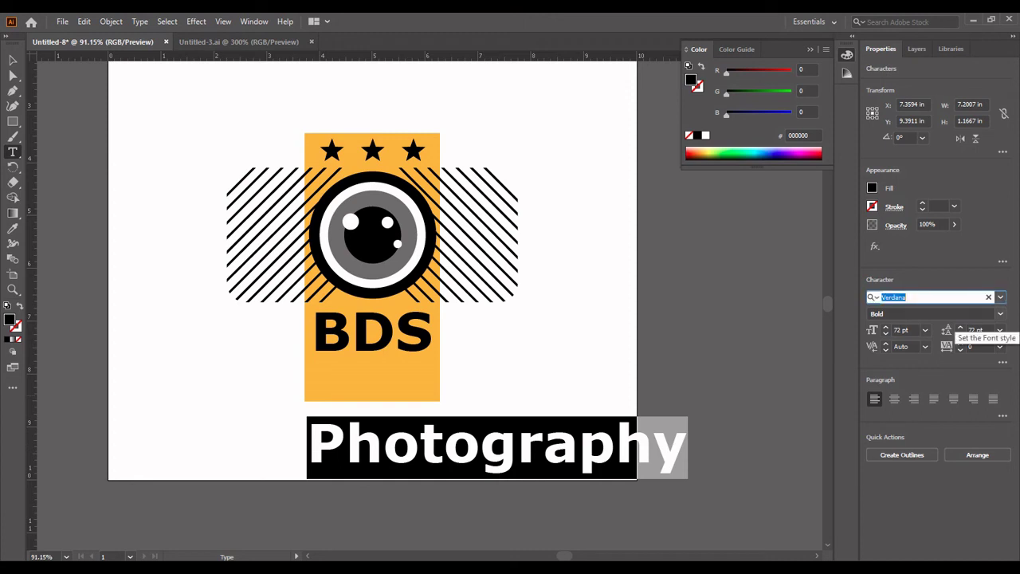
text(Amo)
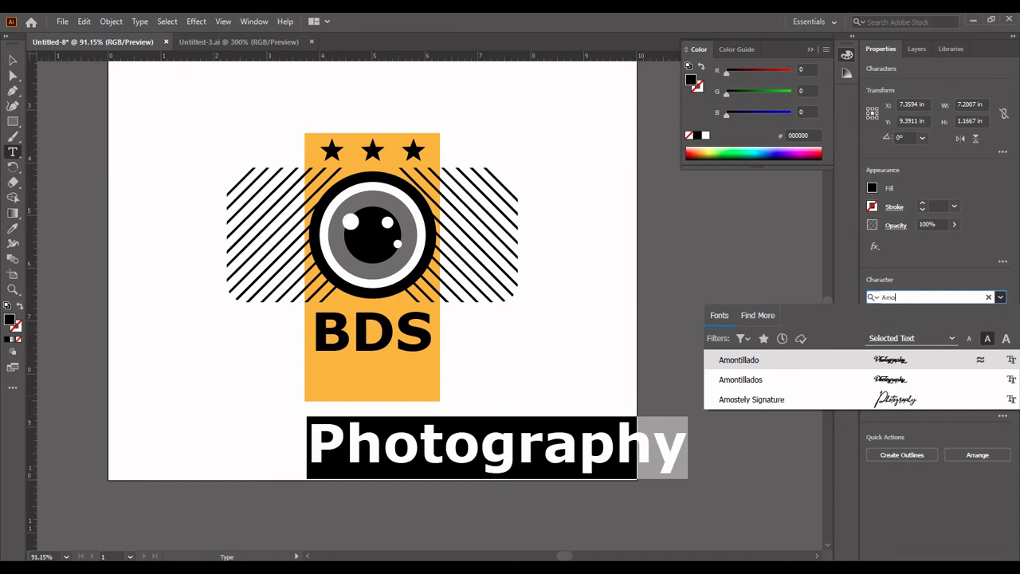
text(s)
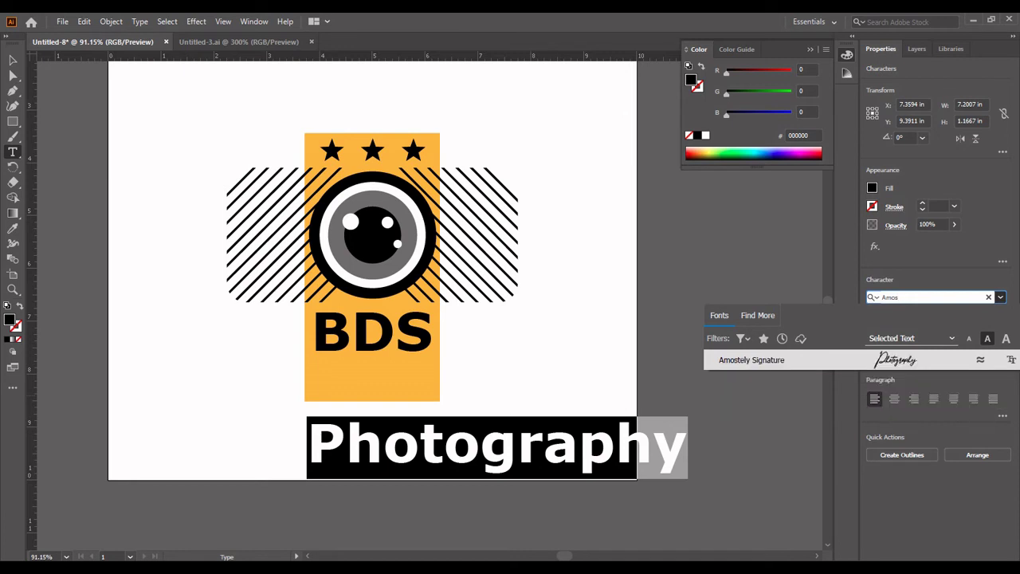
key(Return)
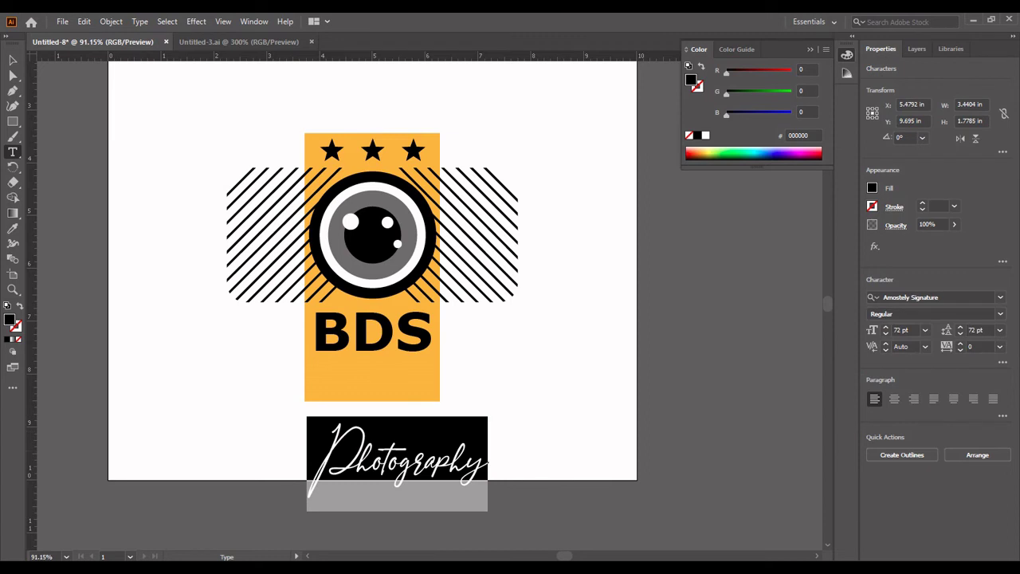
key(Escape)
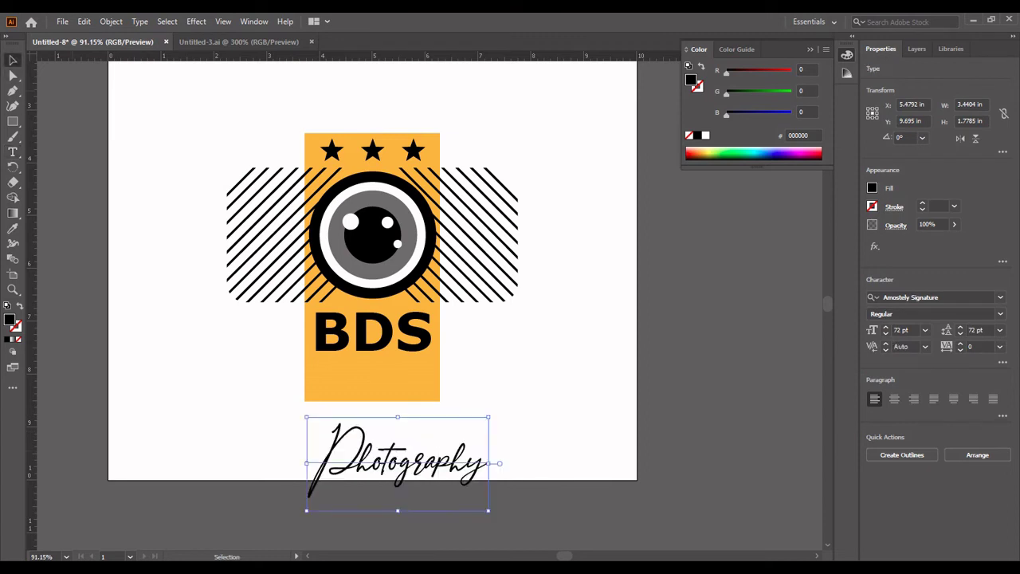
- Tilt Photography about 6° and tuck it under BDS at the band's bottom
drag(457, 463, 427, 402)
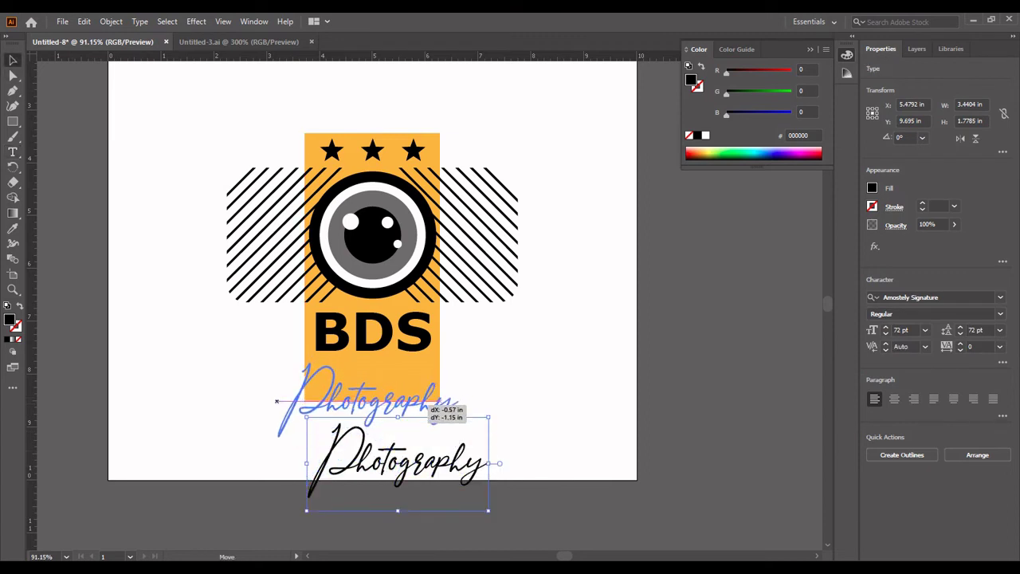
drag(427, 403, 427, 403)
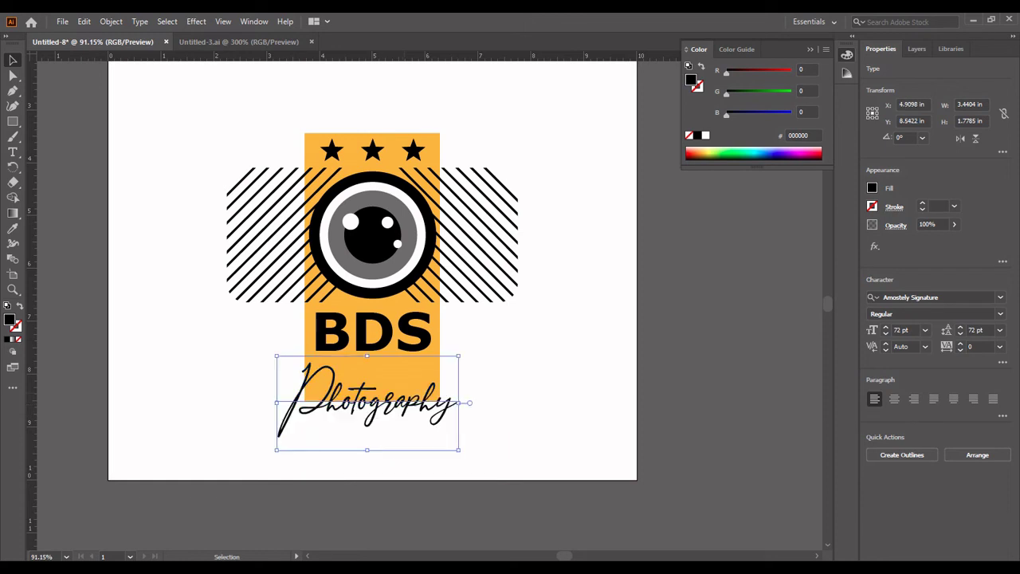
drag(466, 351, 459, 341)
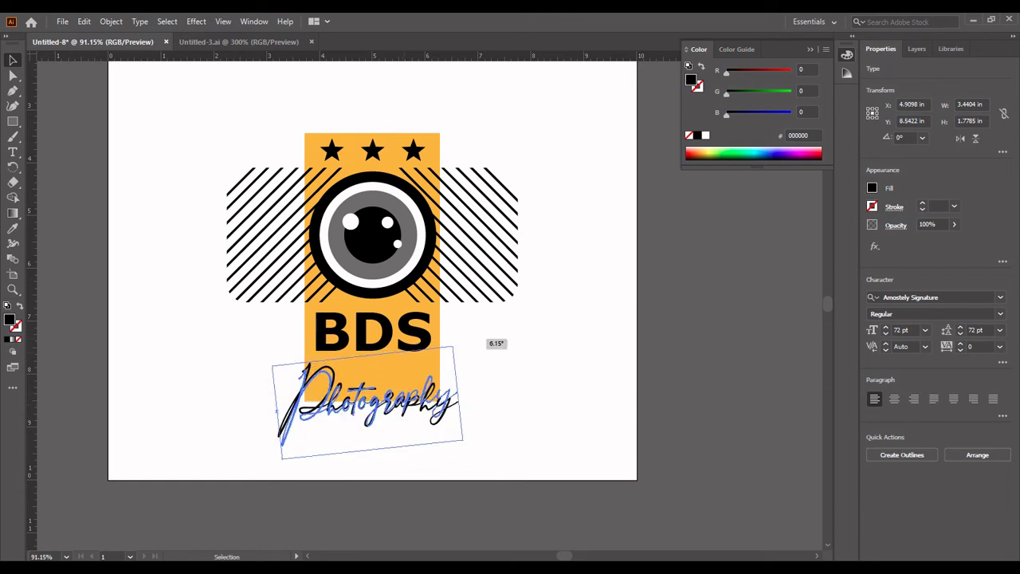
key(Up)
key(Up)
key(Up)
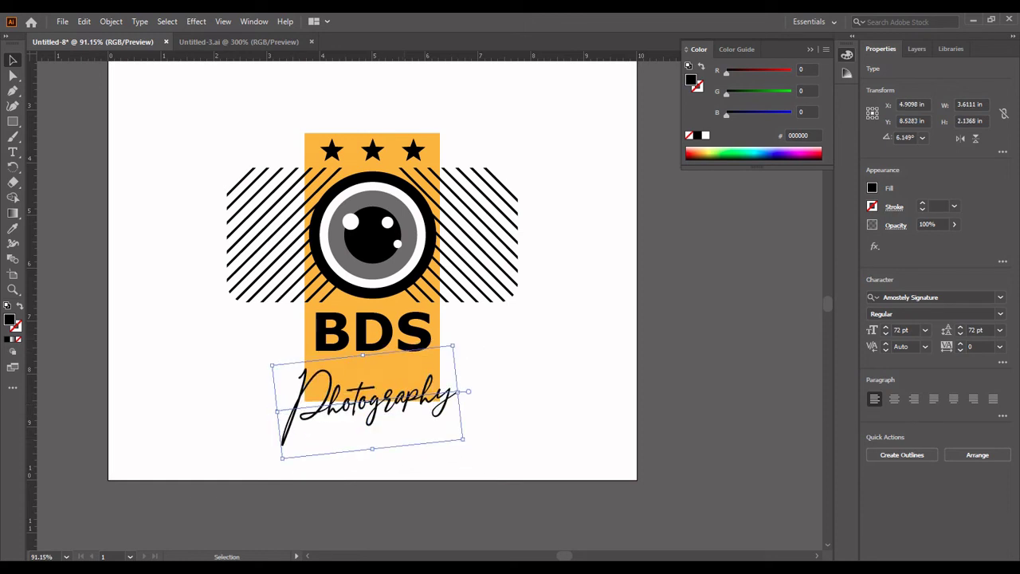
key(Up)
key(Up)
key(Up)
key(Up)
key(Up)
key(Up)
key(Up)
key(Up)
key(Up)
key(Left)
key(Left)
key(Left)
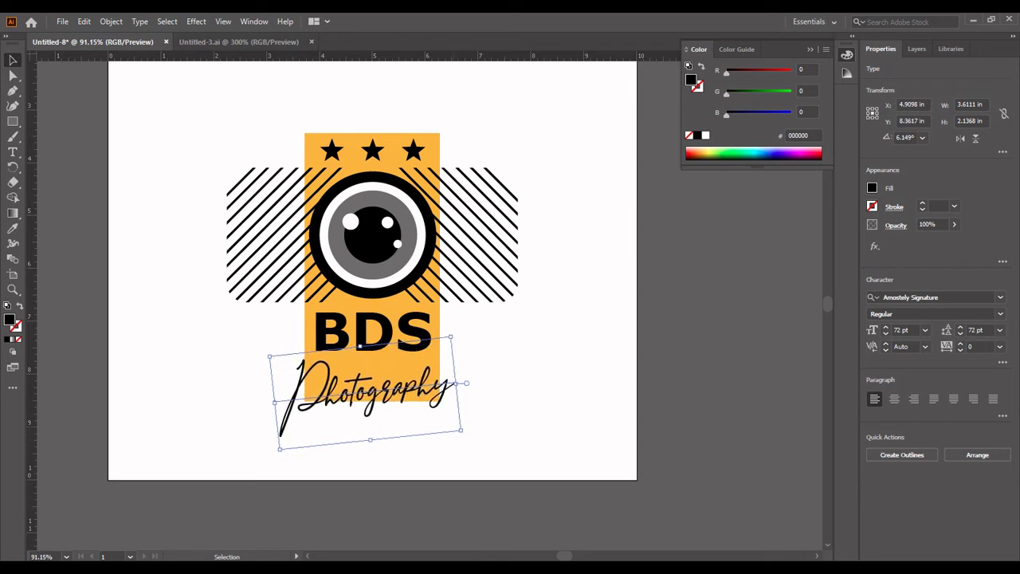
key(Down)
key(Down)
key(Down)
key(Down)
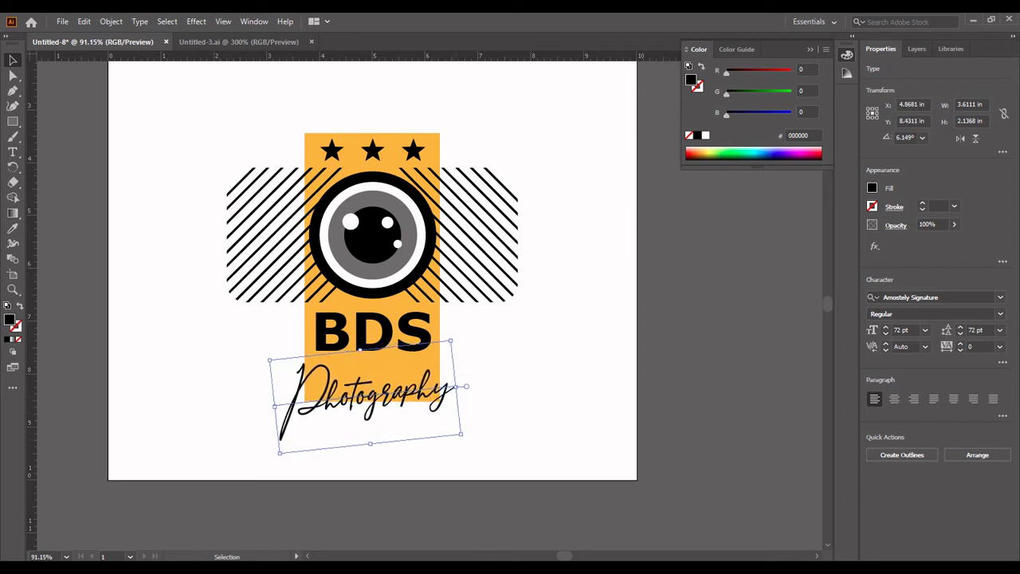
click(558, 359)
click(434, 199)
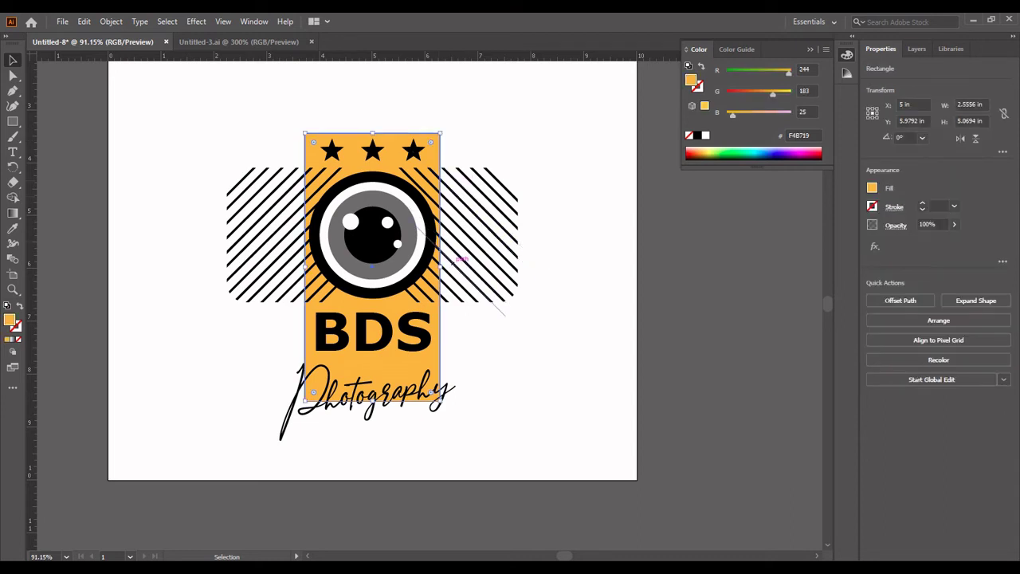
- Narrow the orange band from both sides
drag(440, 266, 425, 269)
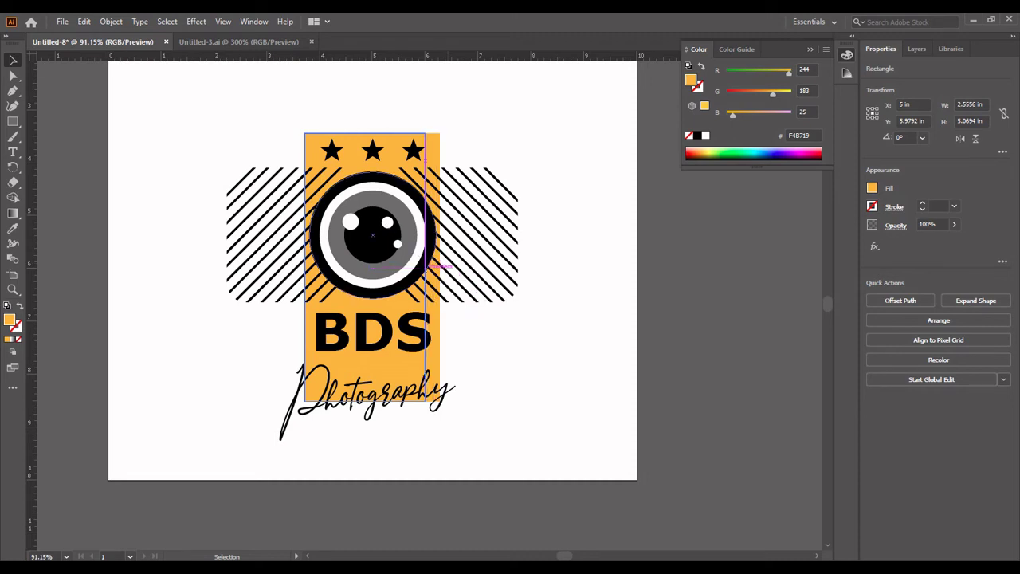
drag(304, 266, 321, 269)
key(ctrl+shift+a)
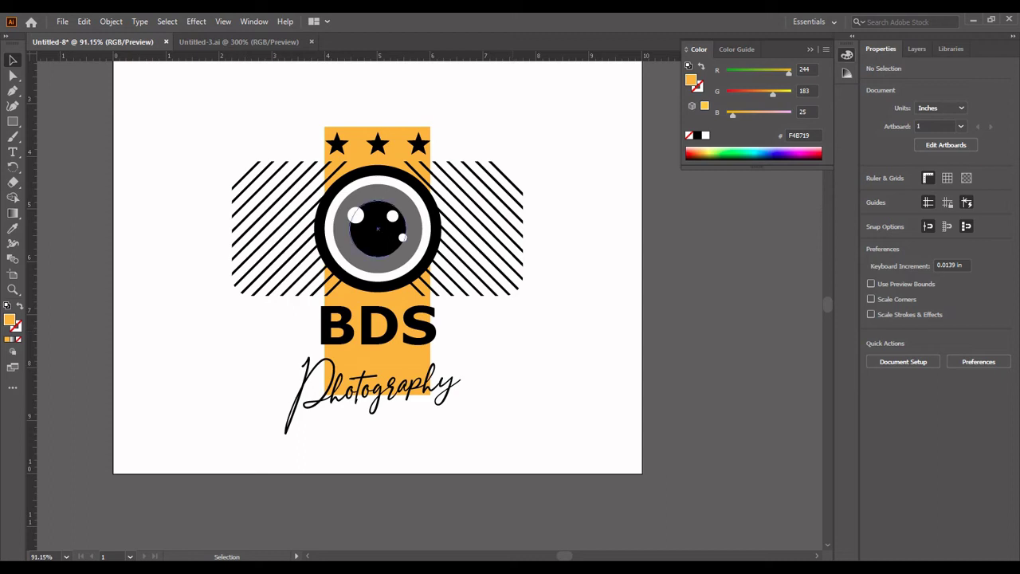
- Enlarge the hatched camera body and lens slightly and nudge them down
click(415, 259)
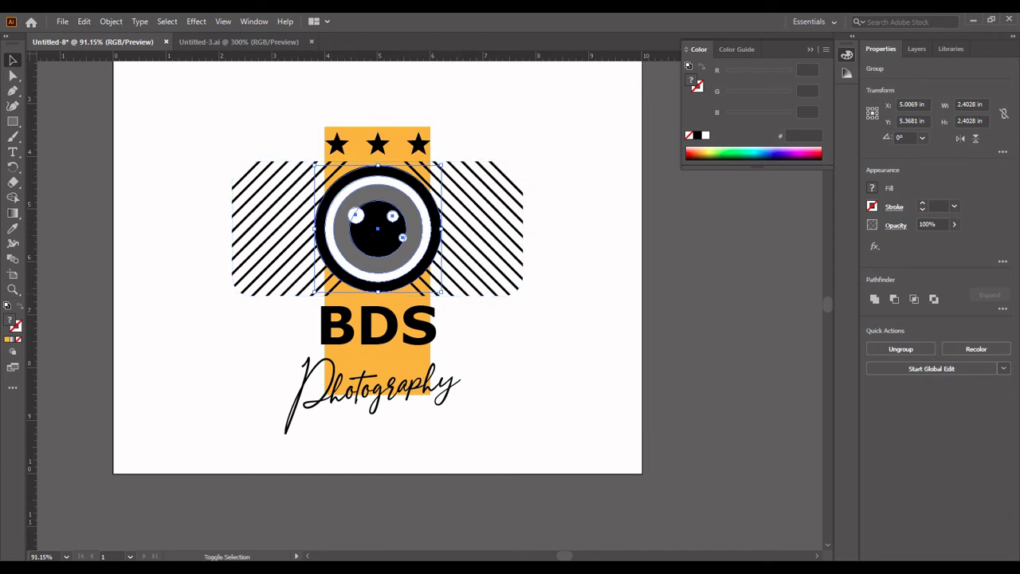
drag(476, 294, 494, 320)
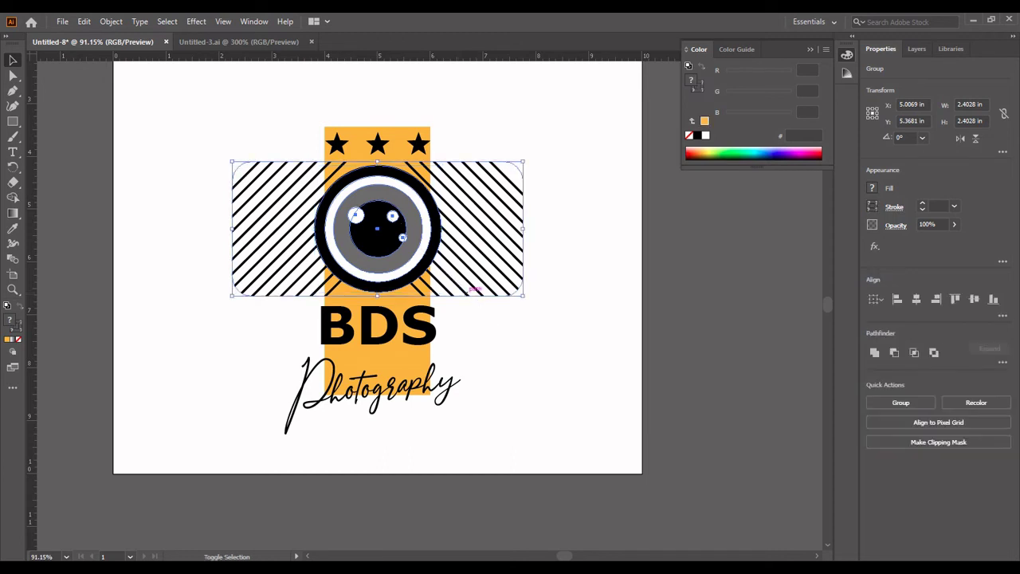
click(526, 296)
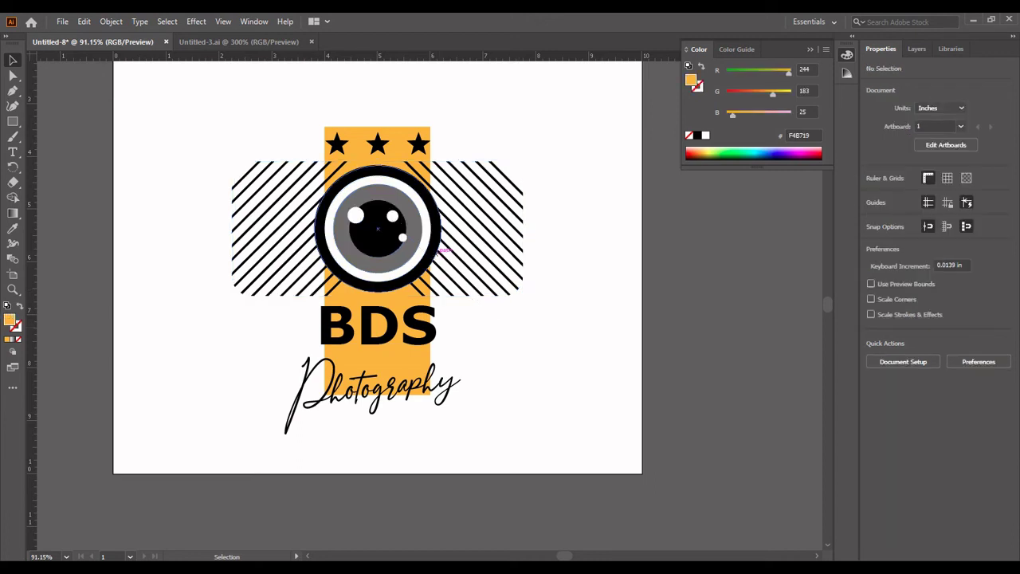
click(490, 292)
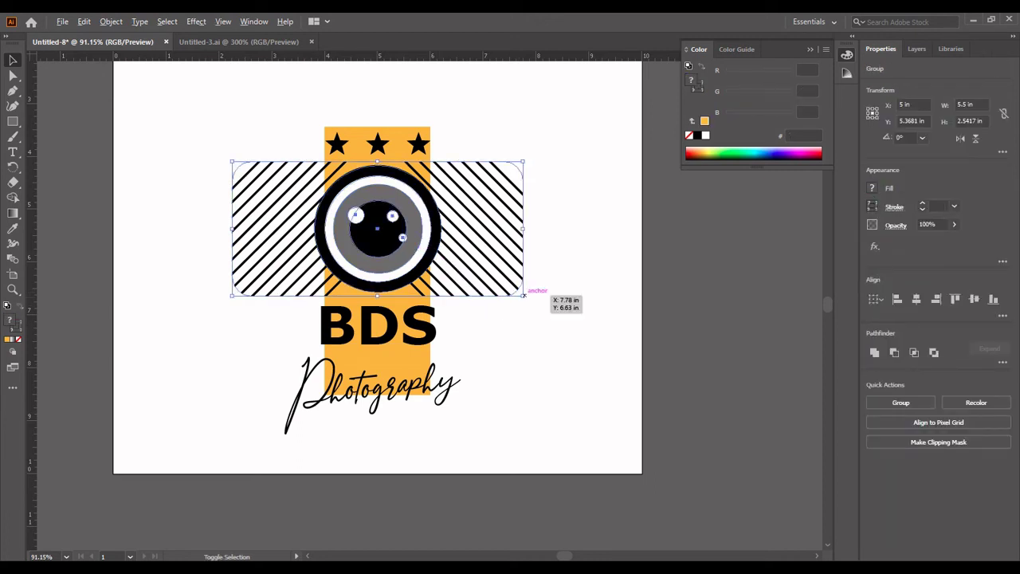
drag(524, 294, 530, 299)
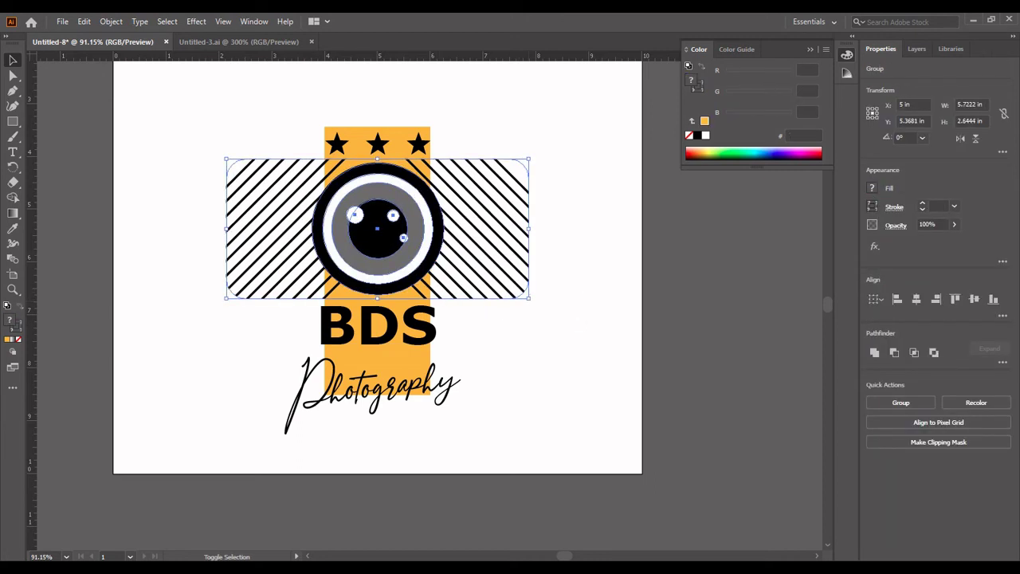
key(Down)
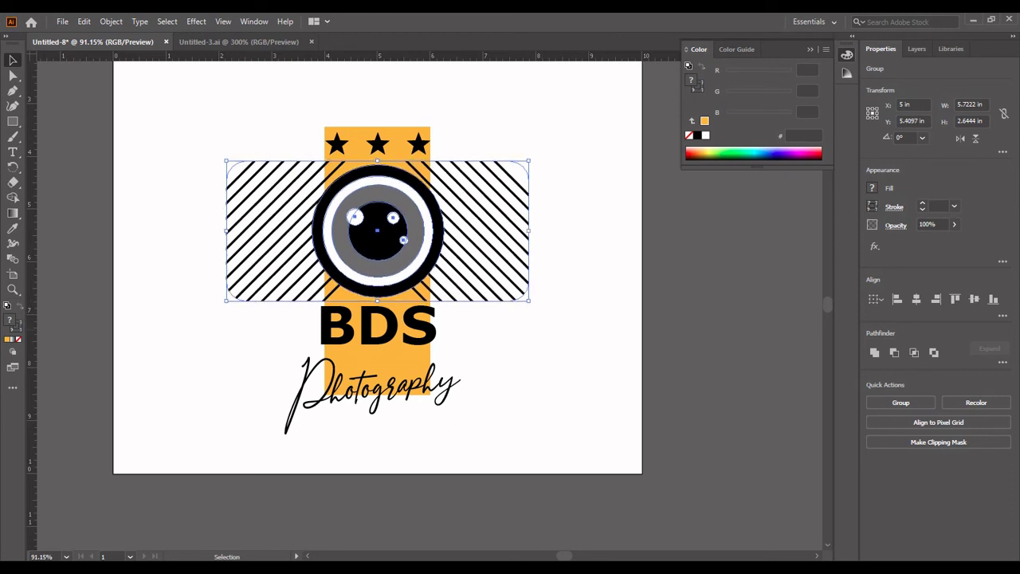
key(Down)
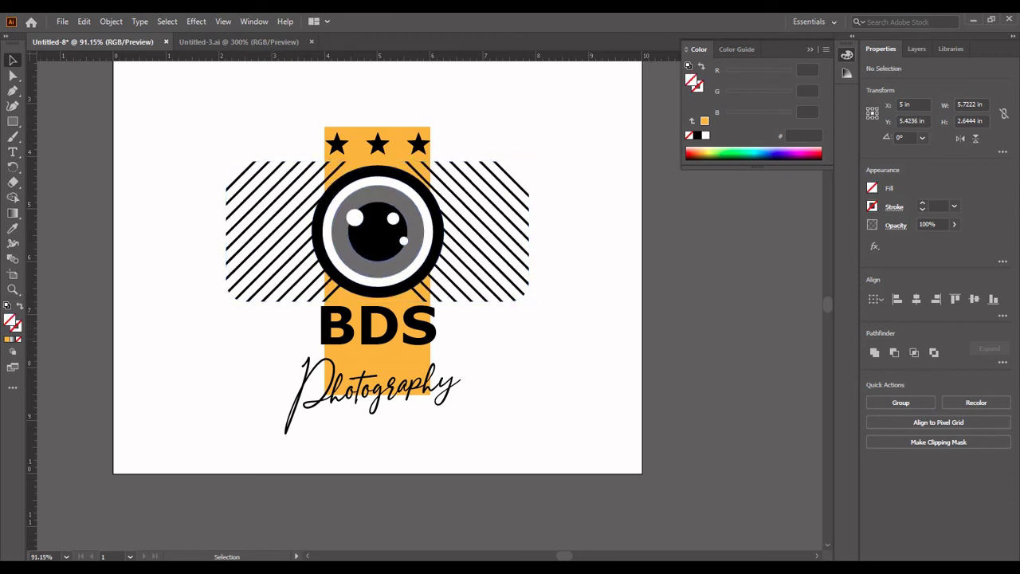
- Widen the orange band slightly to about 2.125 in
click(311, 396)
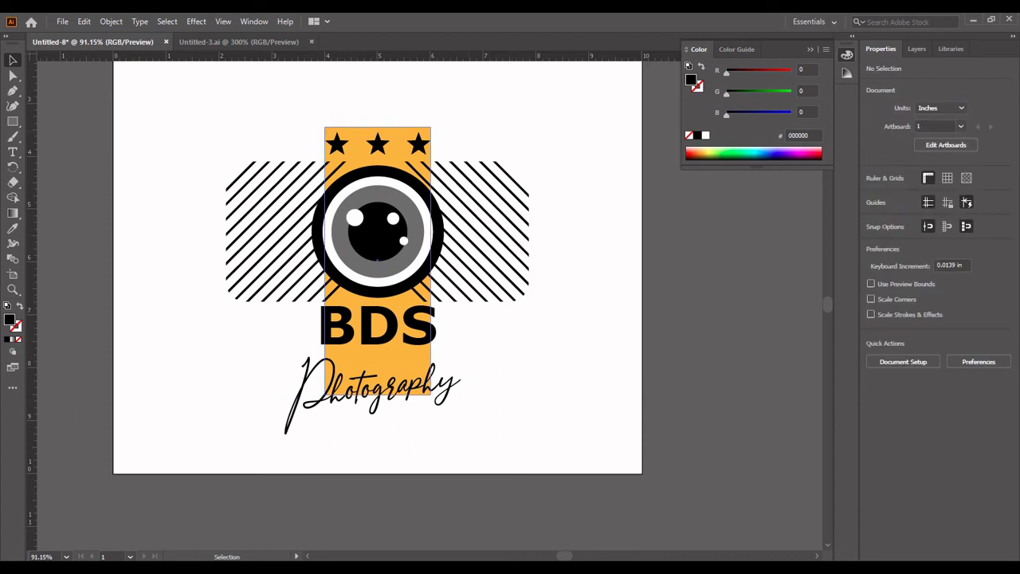
click(343, 355)
drag(431, 260, 435, 260)
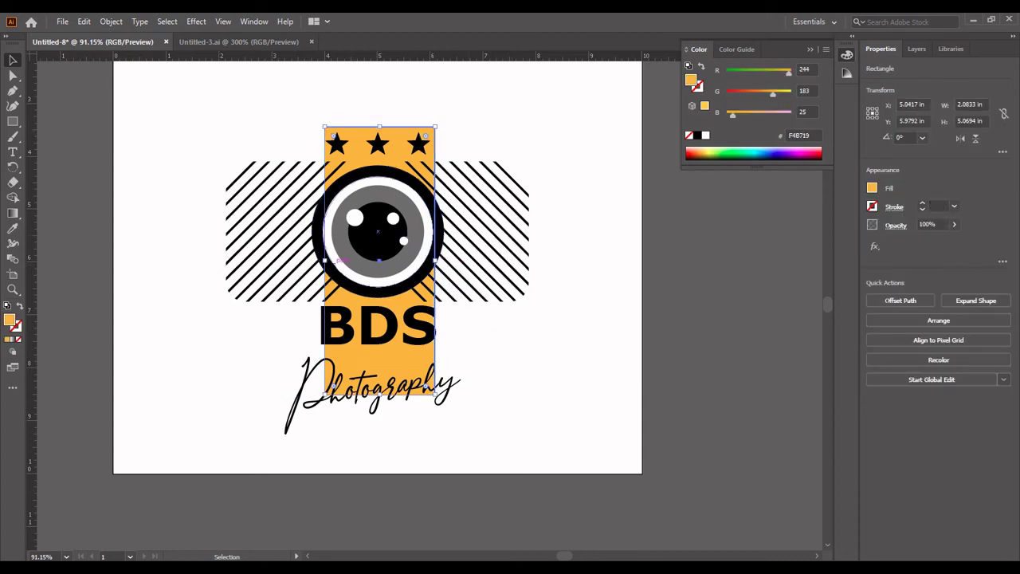
drag(324, 263, 323, 265)
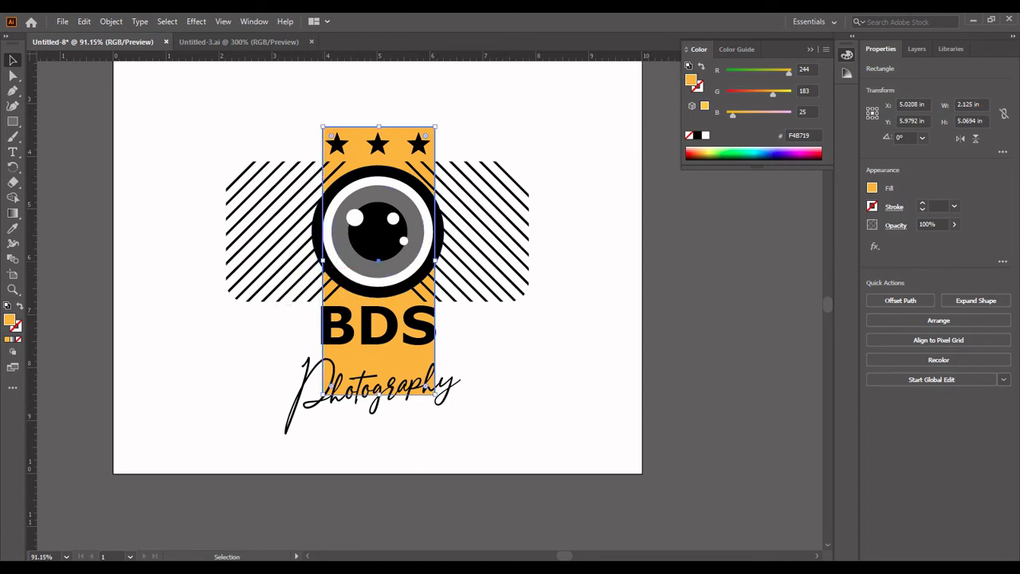
drag(435, 263, 435, 271)
key(ctrl+shift+a)
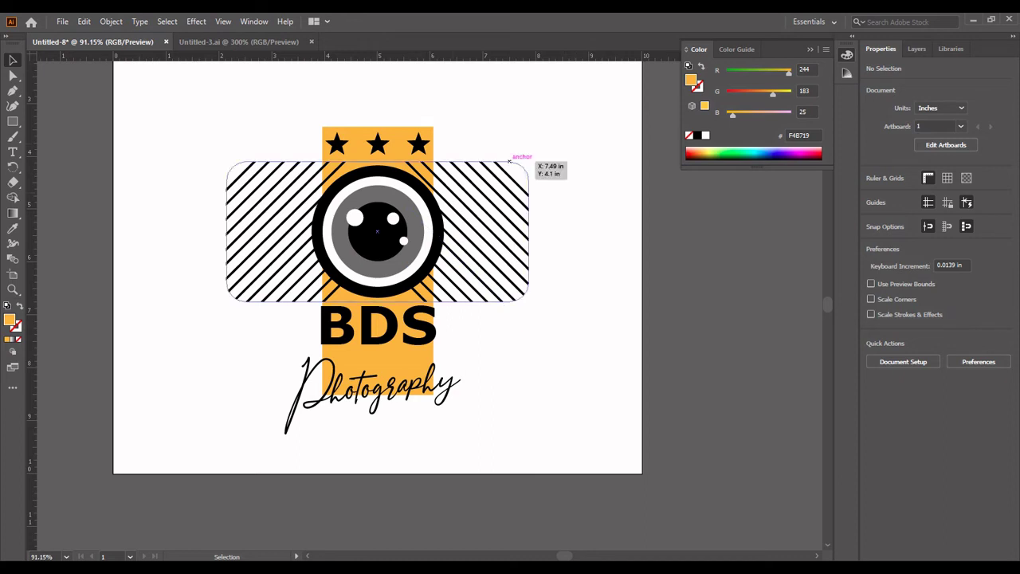
- Zoom in on the logo, then shrink the BDS text slightly and nudge it down
key(m)
key(m)
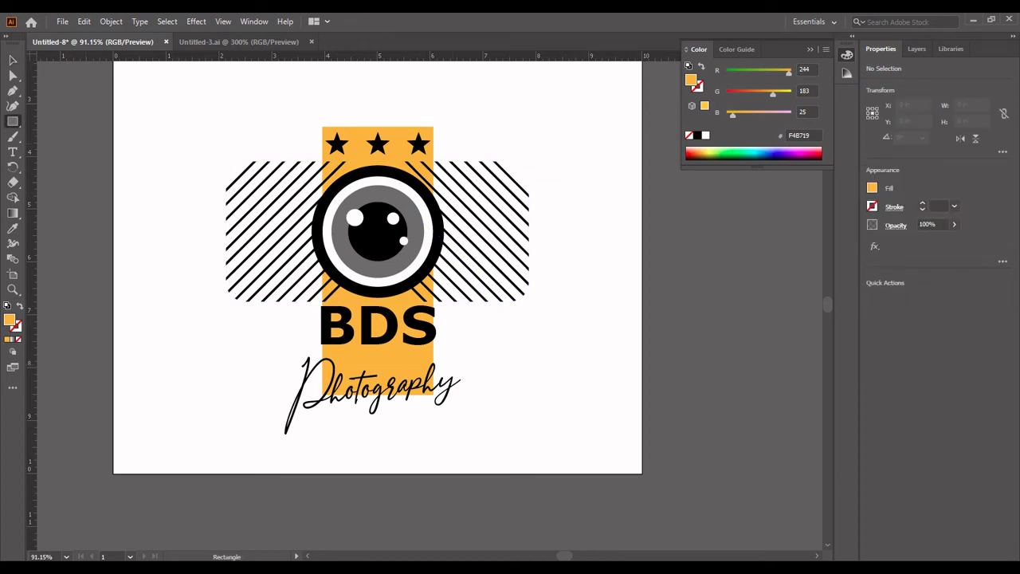
key(v)
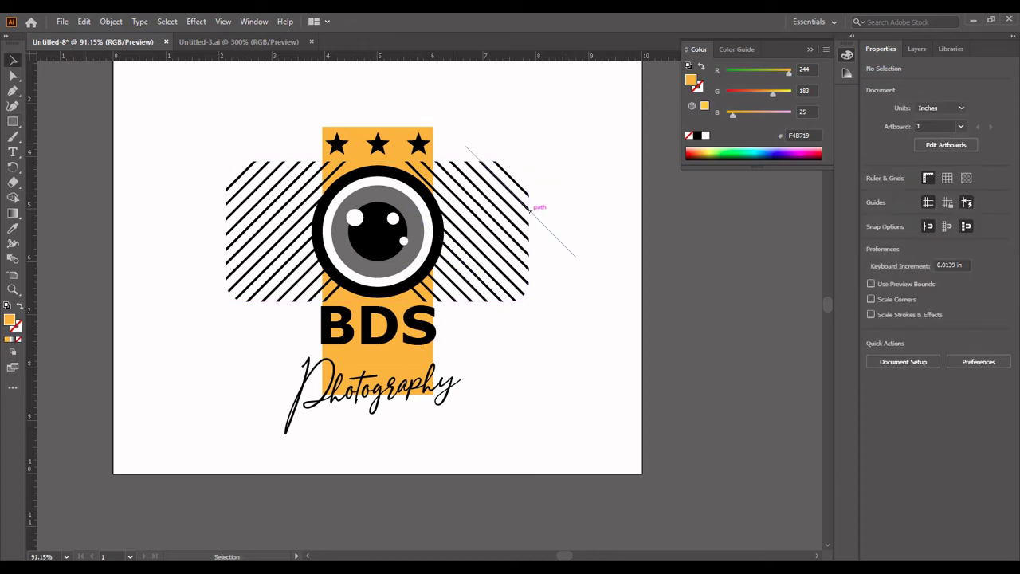
key(z)
key(ctrl+minus)
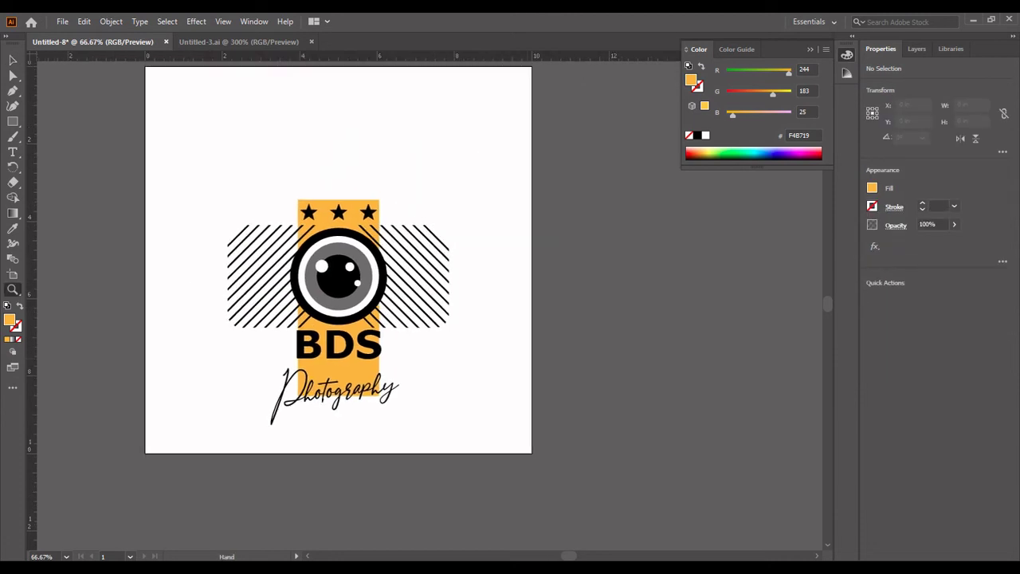
key(v)
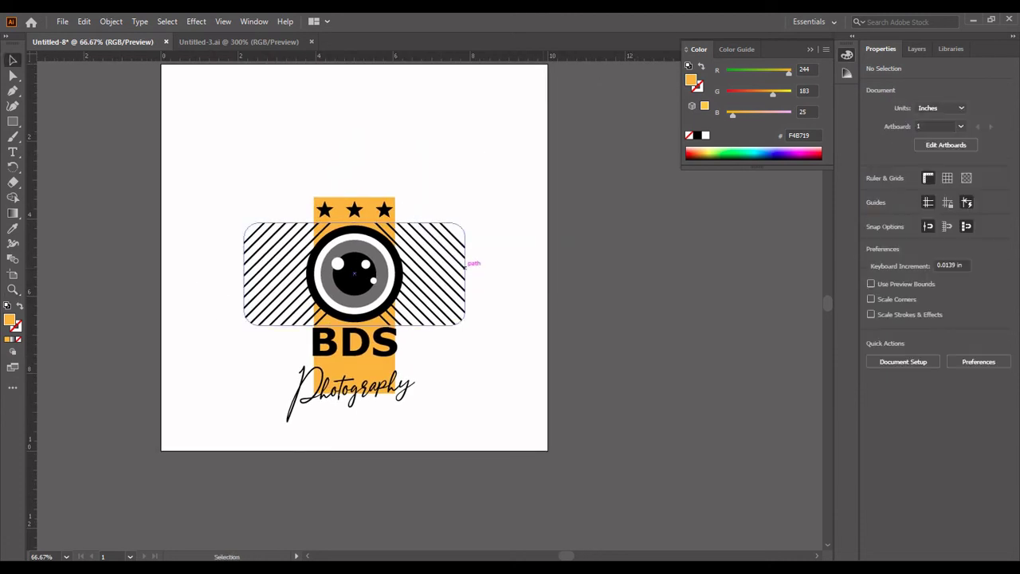
key(z)
mouse_move(569, 114)
mouse_down()
mouse_move(341, 309)
mouse_move(249, 424)
mouse_up()
key(v)
click(466, 341)
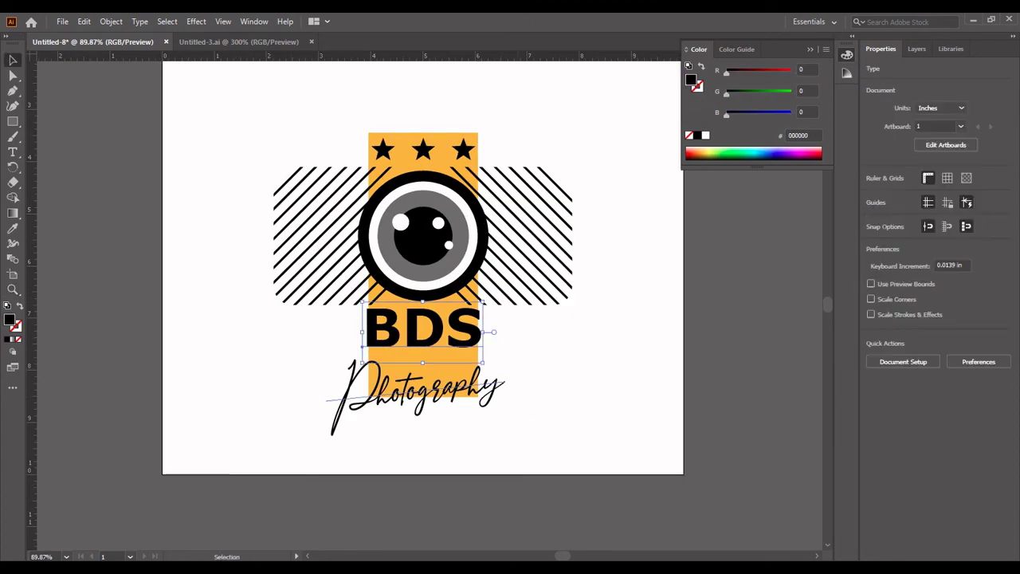
drag(482, 363, 476, 360)
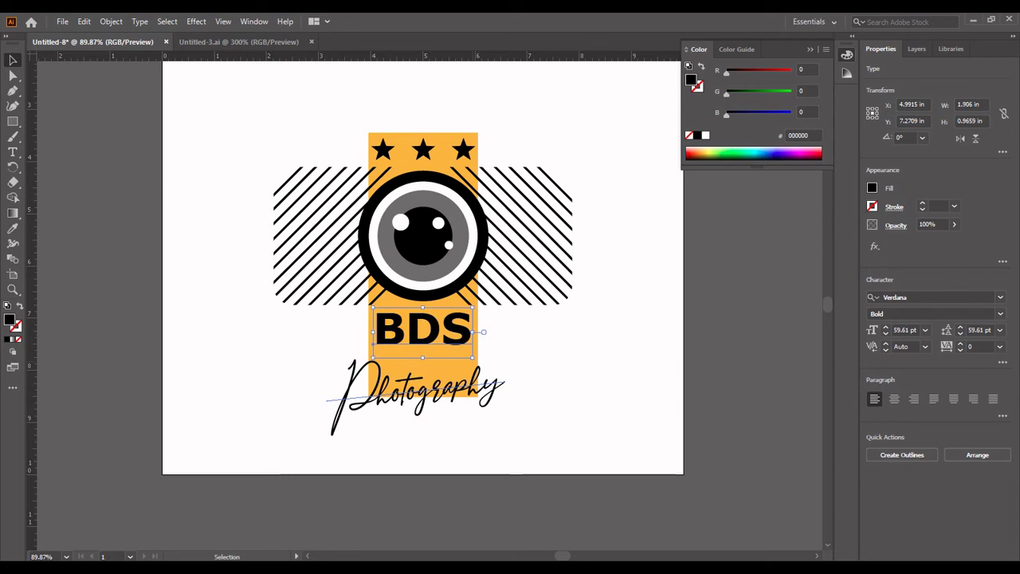
key(Down)
key(Down)
key(Down)
key(Down)
key(Down)
key(Down)
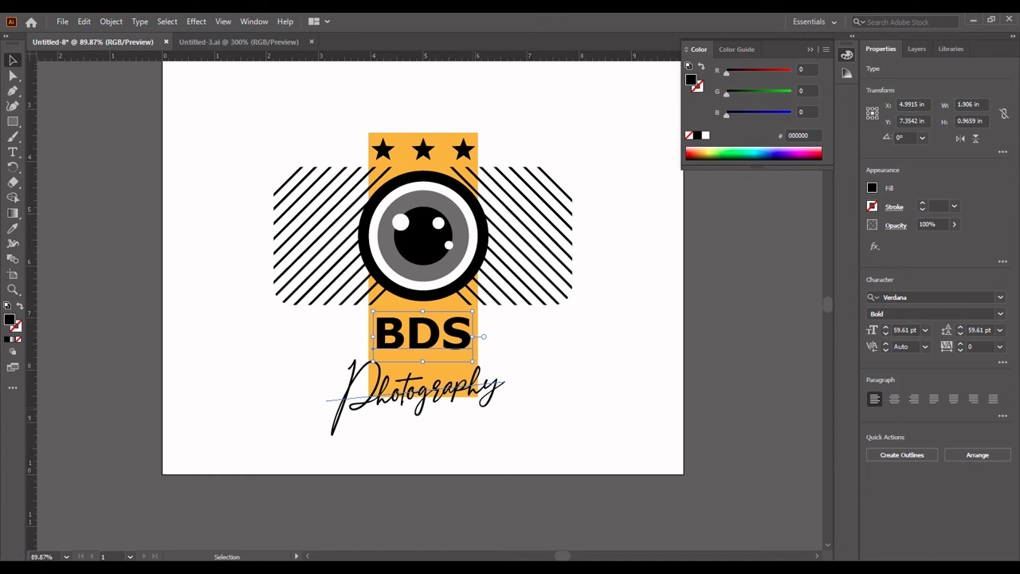
- Enlarge the Photography script proportionally to about 87 pt and fine-tune its position
click(414, 390)
key(Up)
key(Up)
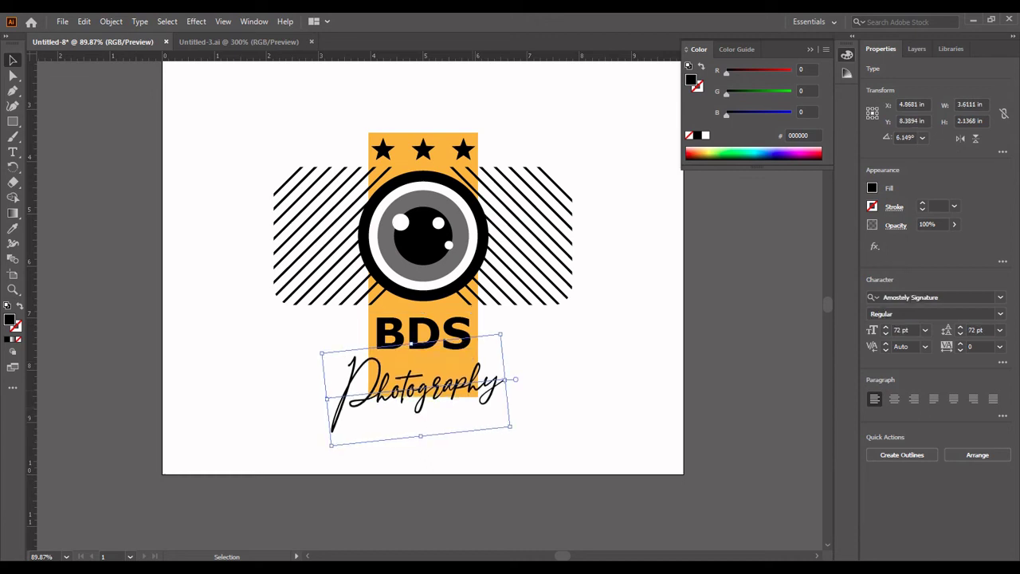
key(Up)
key(Up)
key(Up)
key(Up)
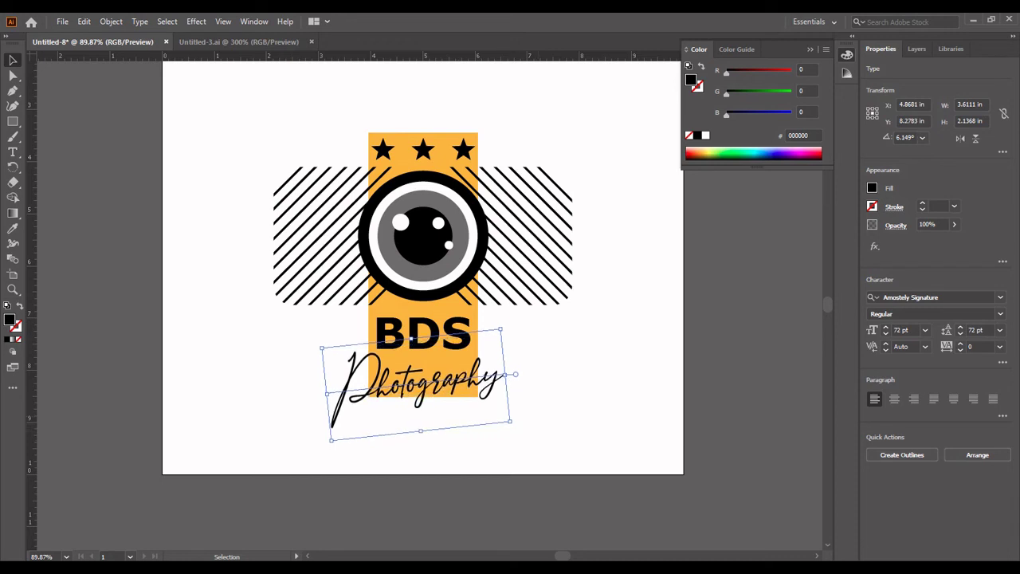
key(shift)
drag(510, 421, 519, 424)
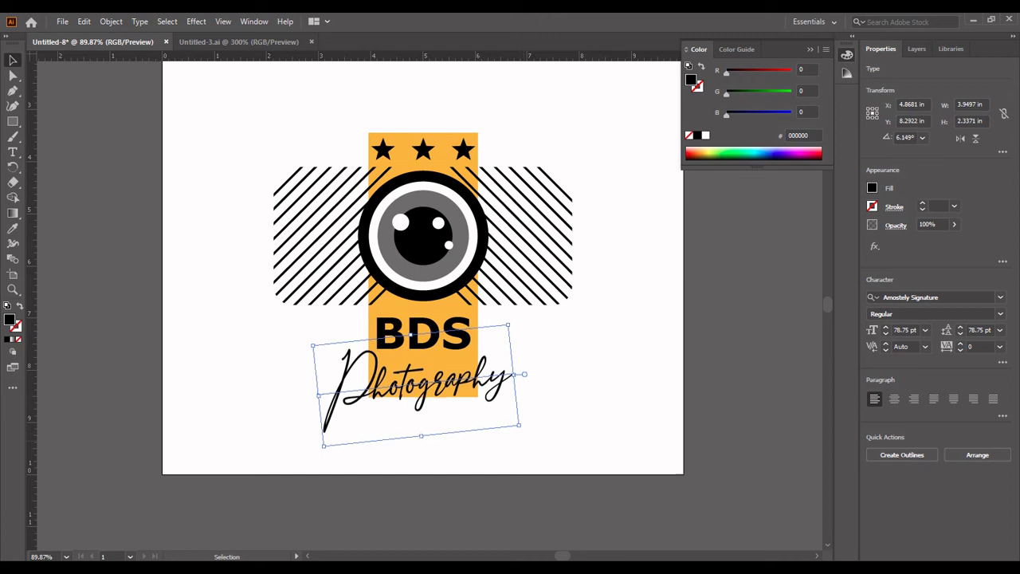
key(shift)
drag(519, 424, 530, 430)
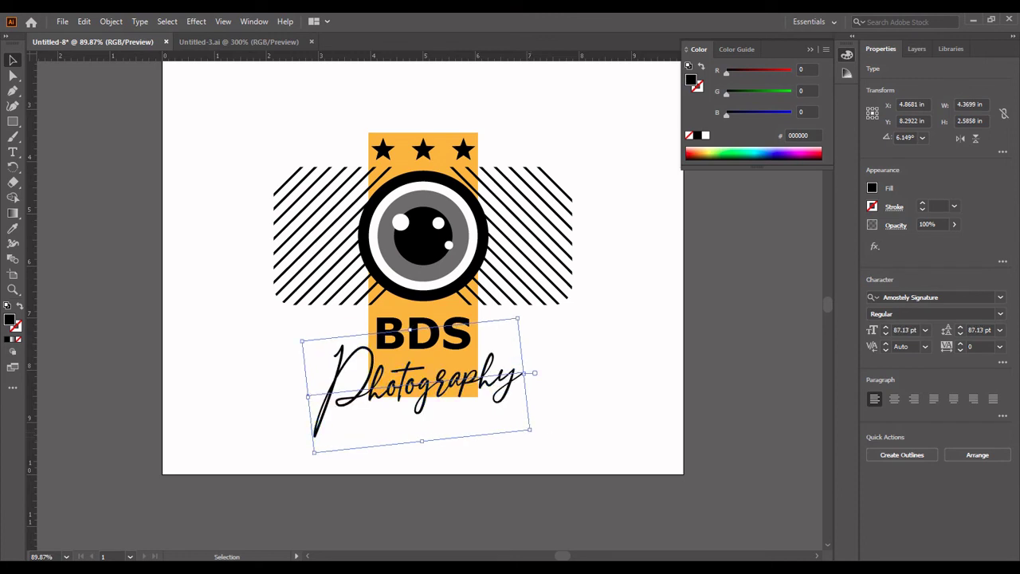
key(Up)
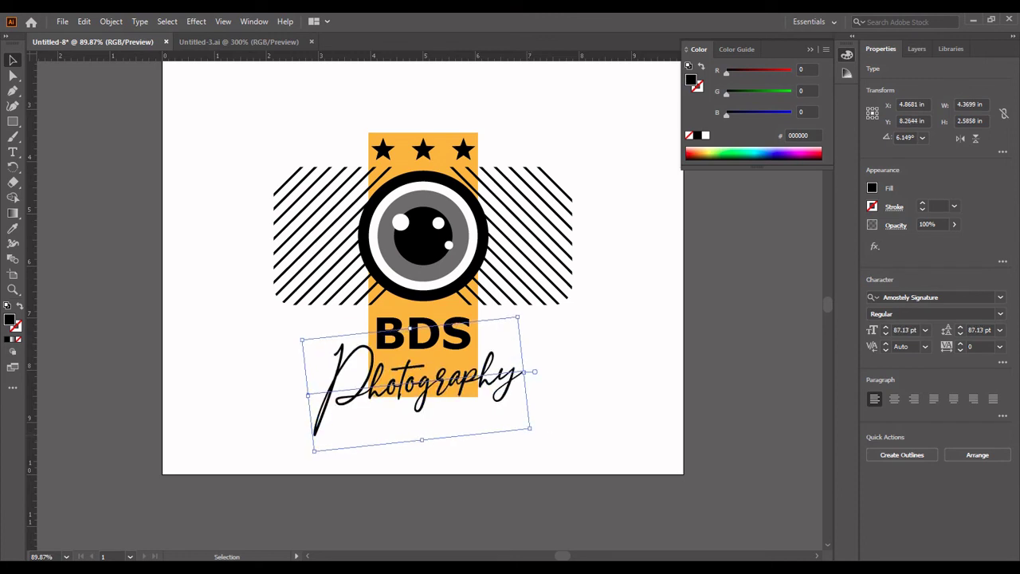
key(Up)
key(Down)
key(Down)
key(Down)
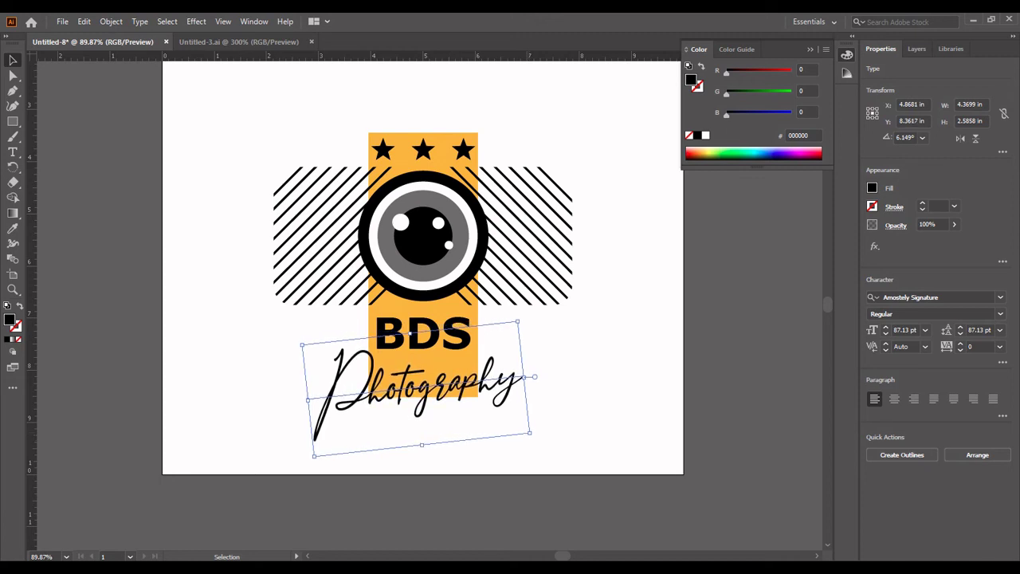
- Nudge the BDS title upward above the script
click(422, 333)
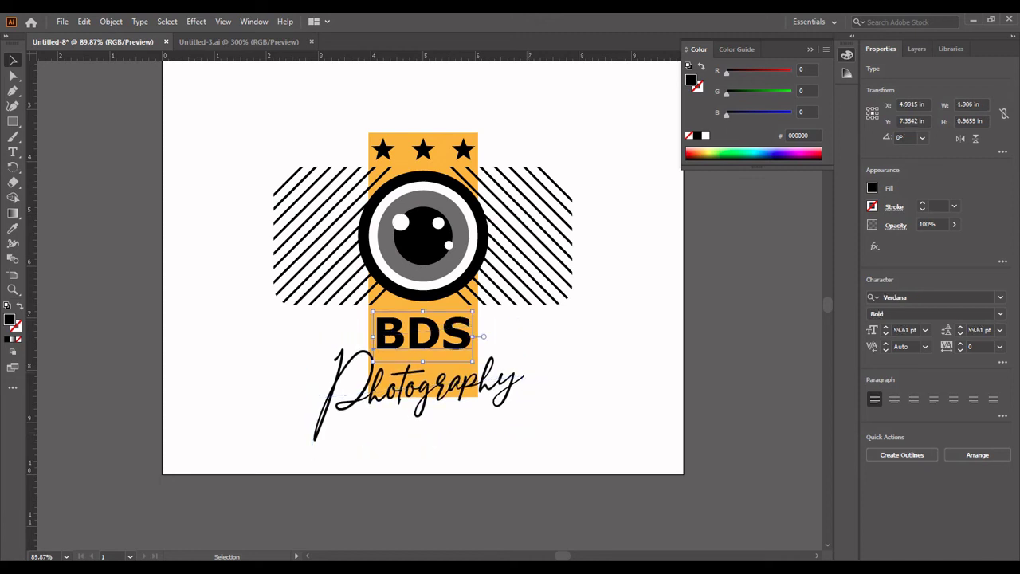
key(Up)
key(Up)
key(Up)
key(Up)
key(Up)
click(414, 391)
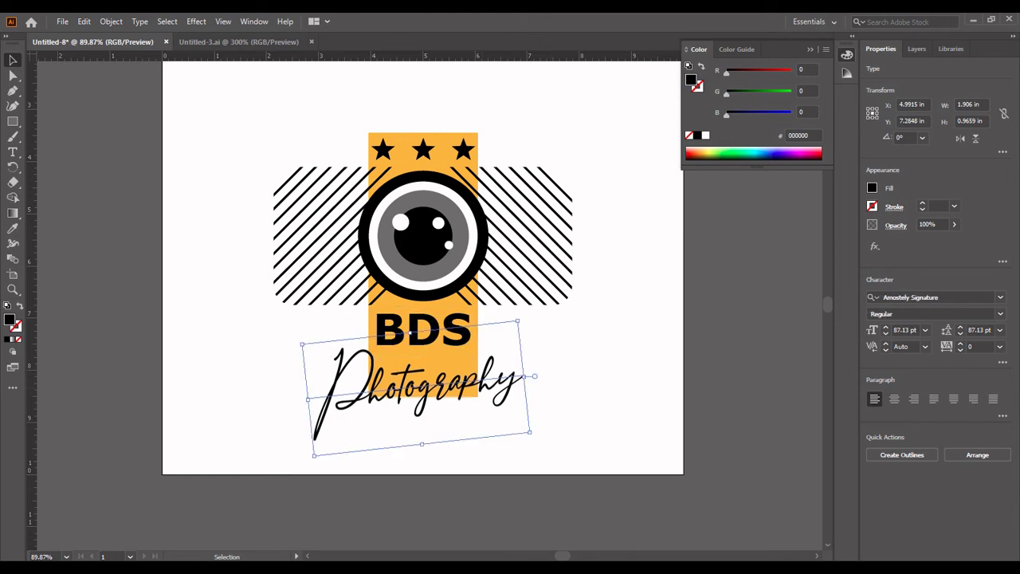
key(Up)
key(Up)
key(Up)
key(Up)
key(Up)
key(Up)
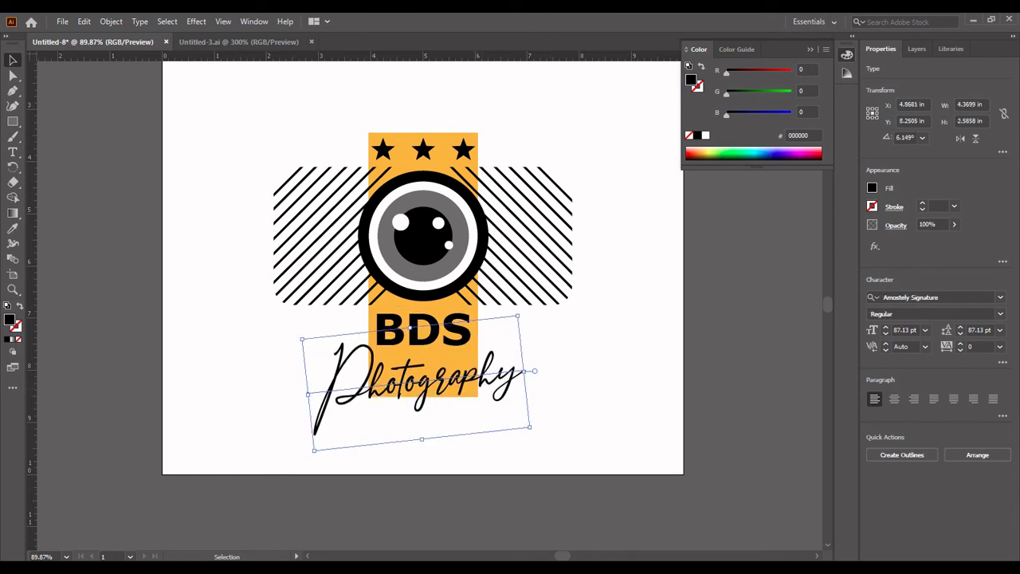
key(ctrl+shift+a)
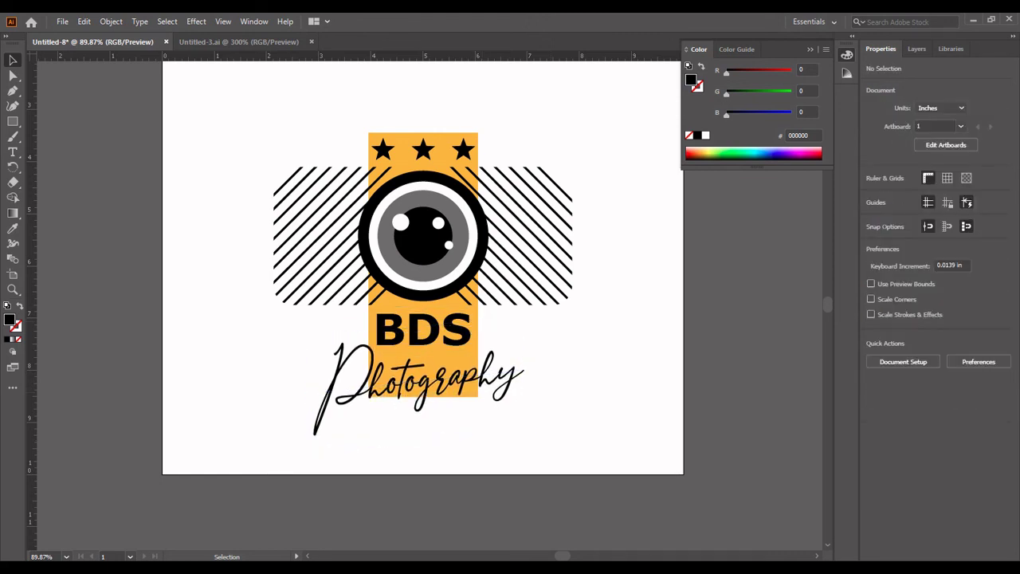
- Extend the strap's bottom below the Photography script and raise its top slightly
click(383, 363)
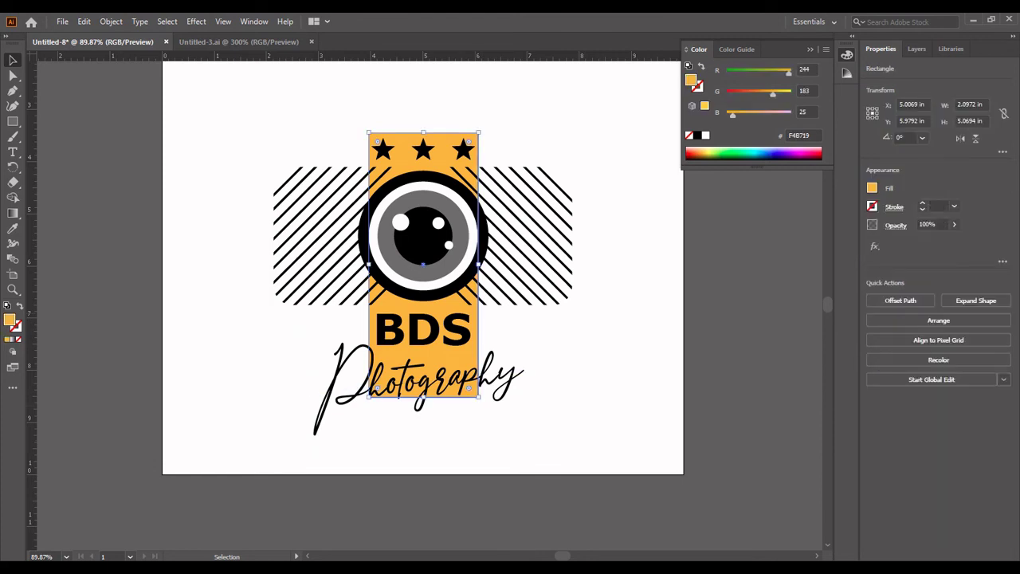
drag(440, 396, 445, 416)
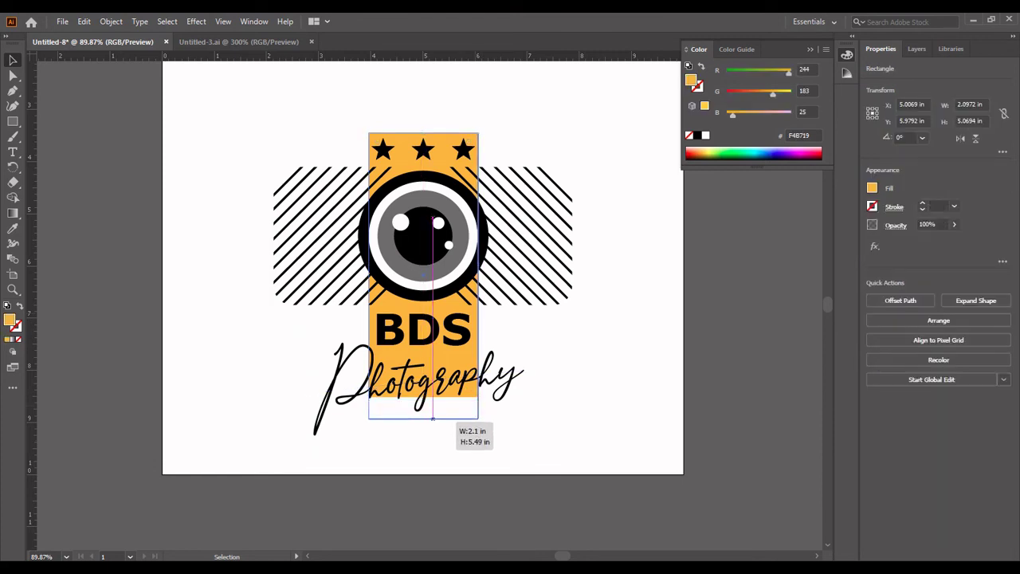
drag(445, 416, 445, 418)
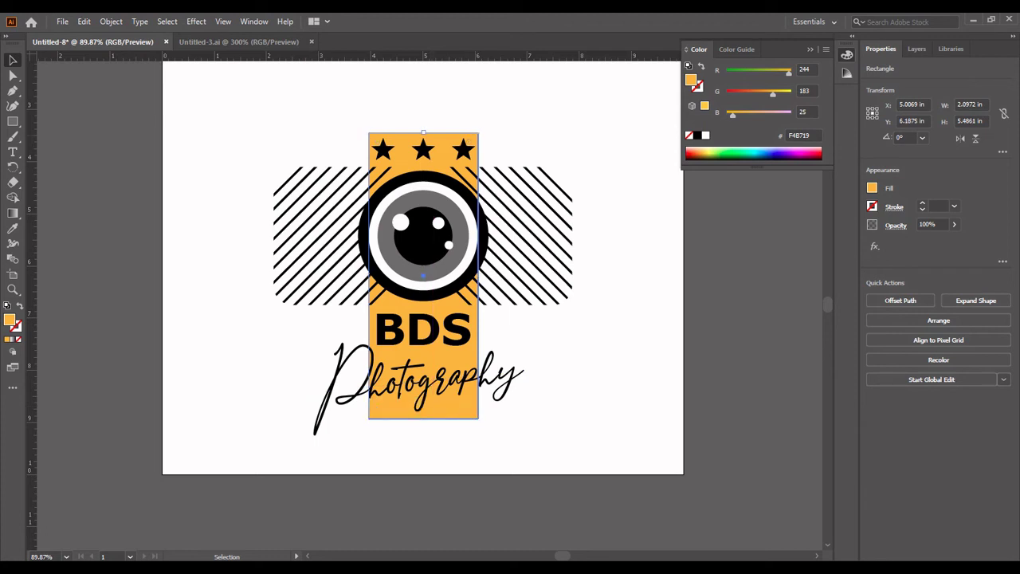
drag(423, 132, 423, 129)
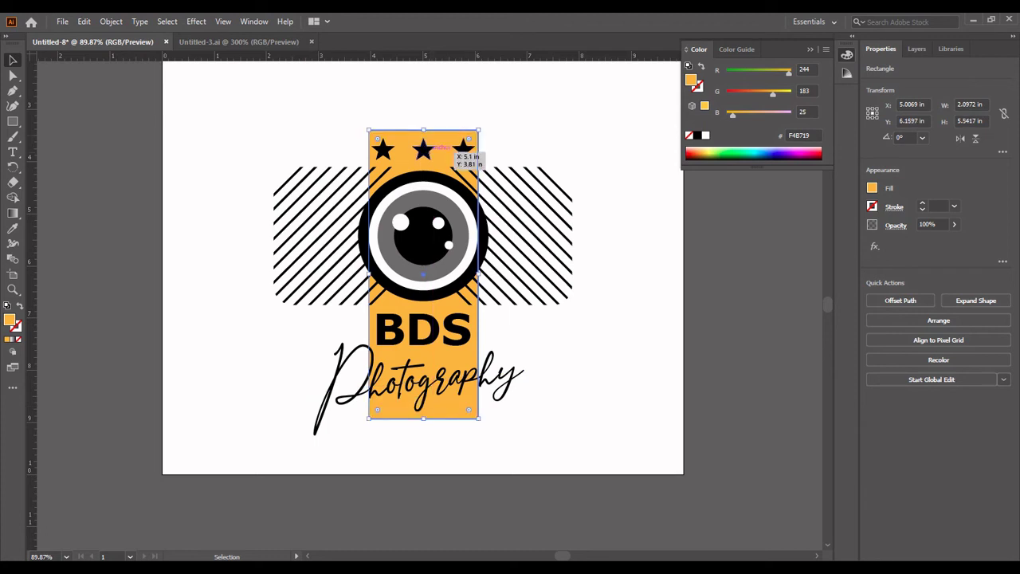
- Make the three-star row slightly narrower, about 1.82 in wide
click(463, 150)
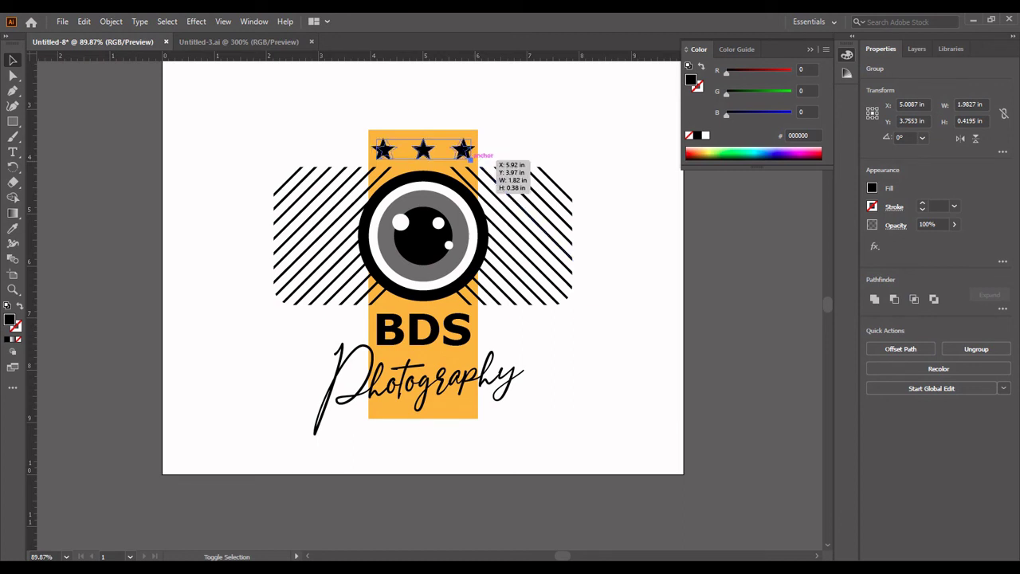
drag(475, 159, 471, 157)
key(ctrl+shift+a)
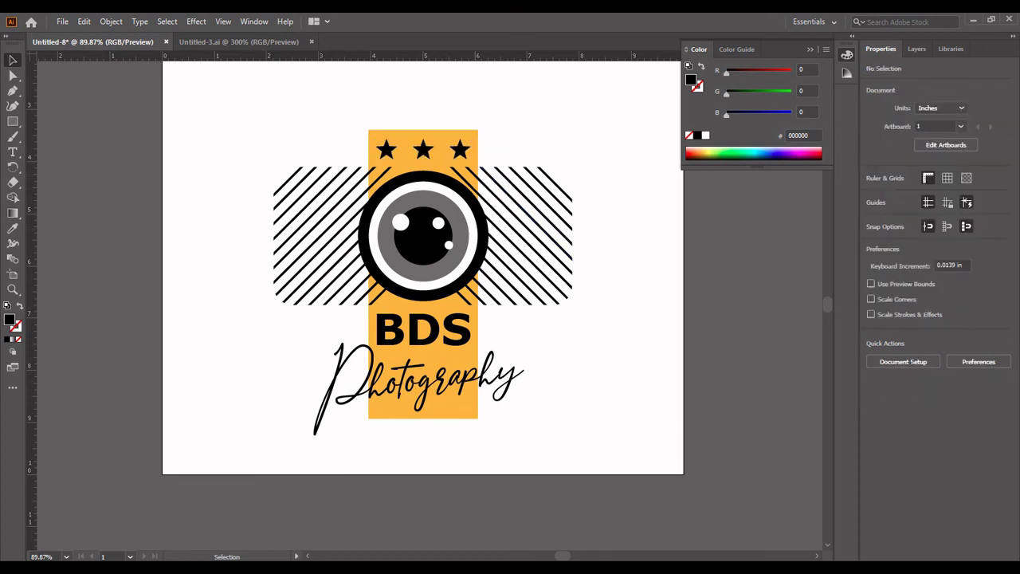
- Settle the strap's top edge just above the stars
click(436, 149)
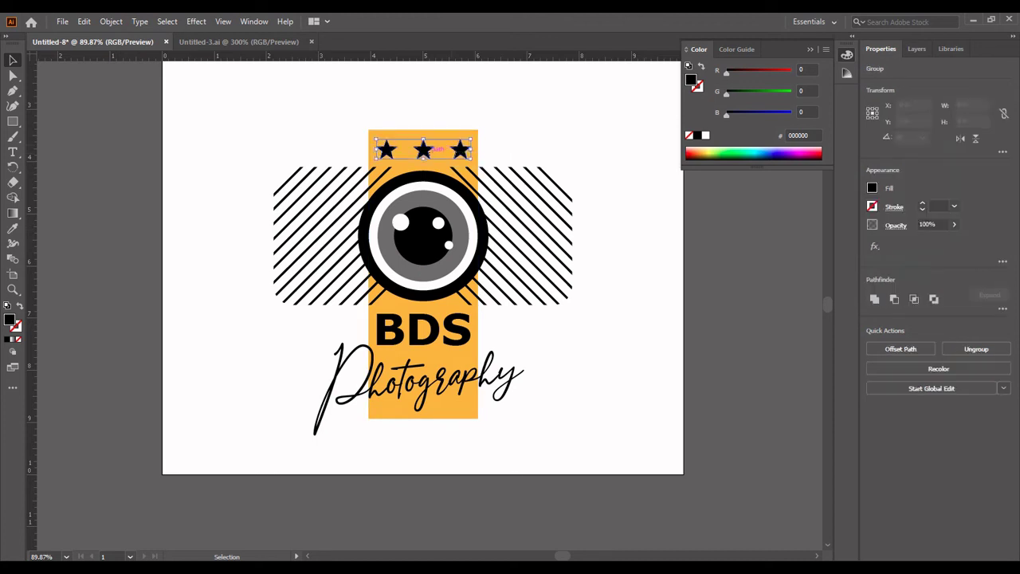
click(470, 315)
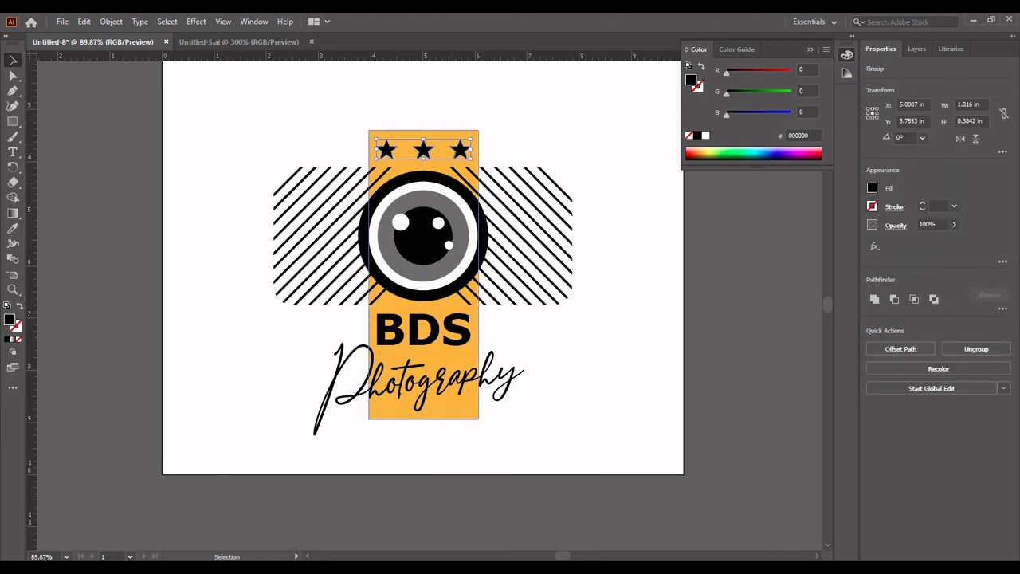
drag(423, 129, 433, 132)
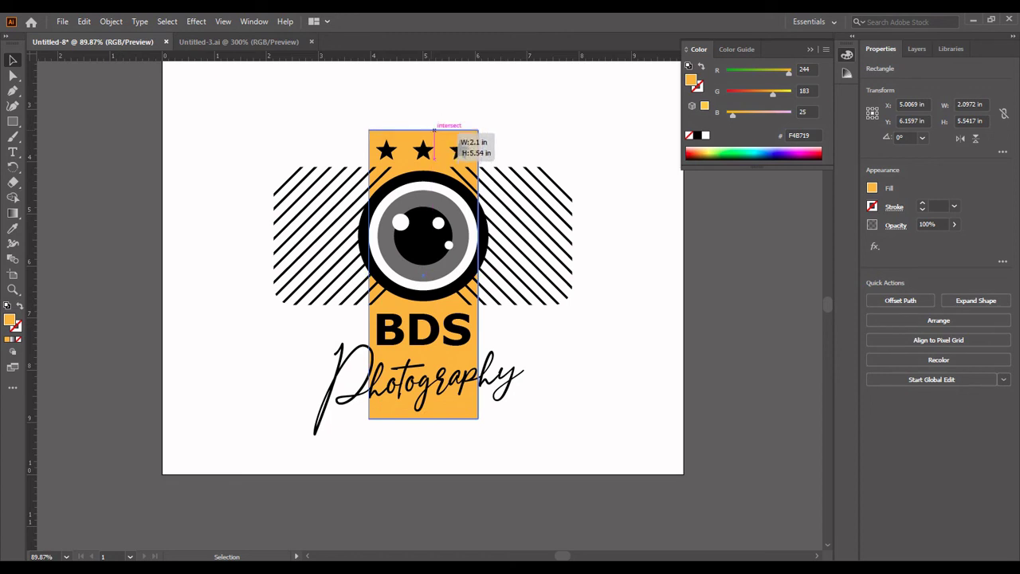
drag(434, 132, 434, 133)
key(ctrl+shift+a)
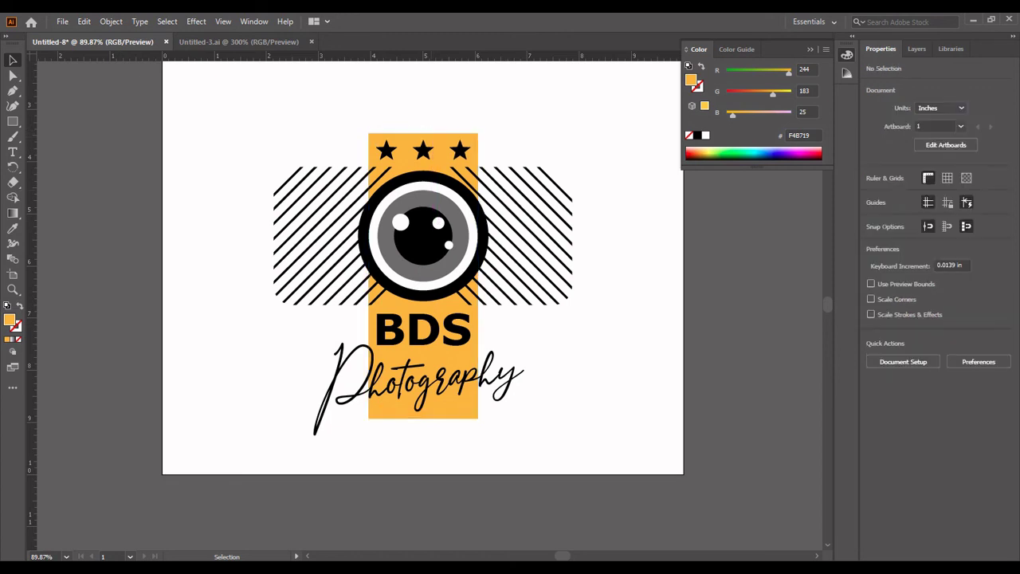
- Check the stars, Photography script and strap selections, leaving nothing selected
click(460, 150)
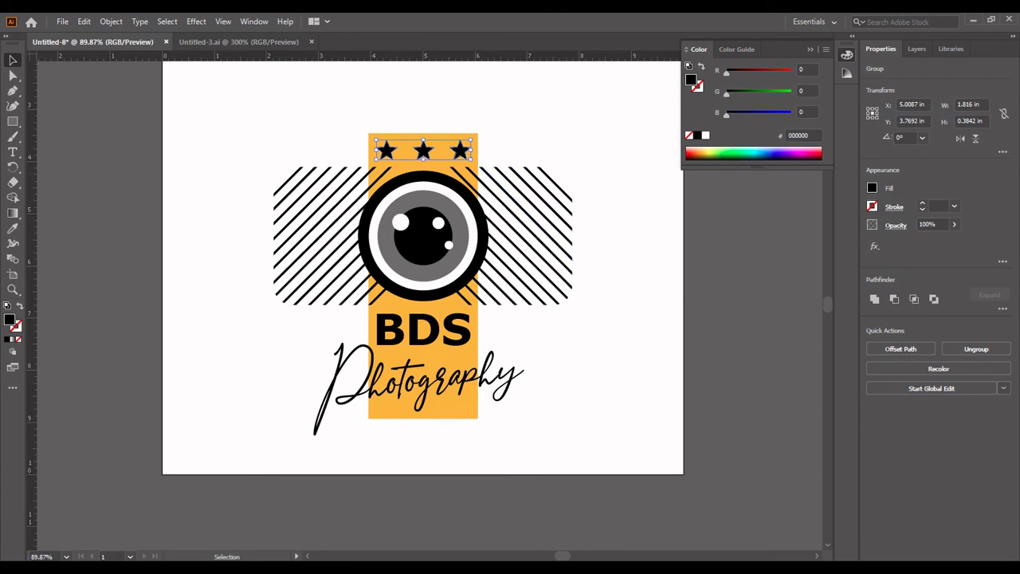
key(ctrl+shift+a)
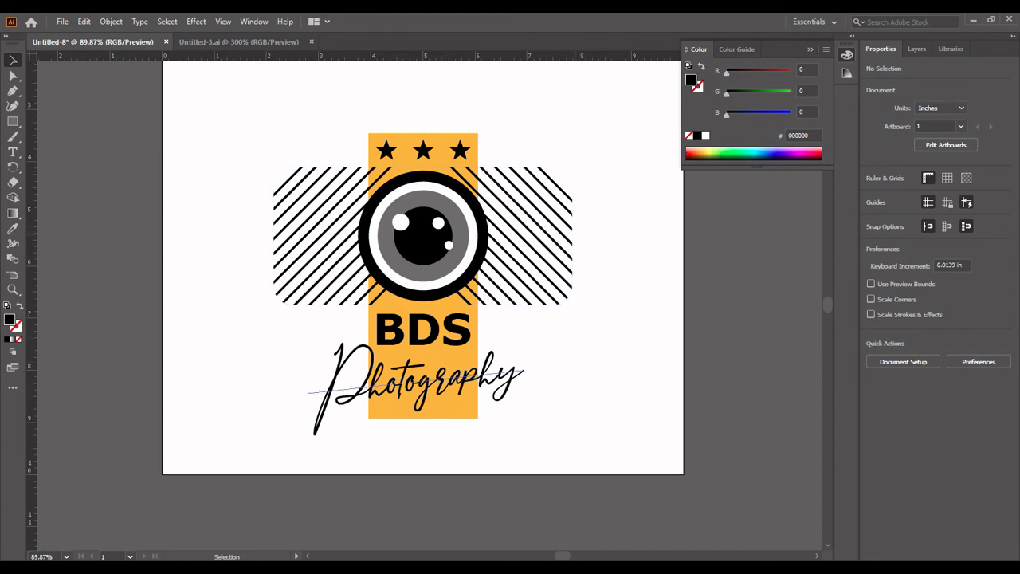
click(494, 375)
key(ctrl+shift+a)
click(446, 381)
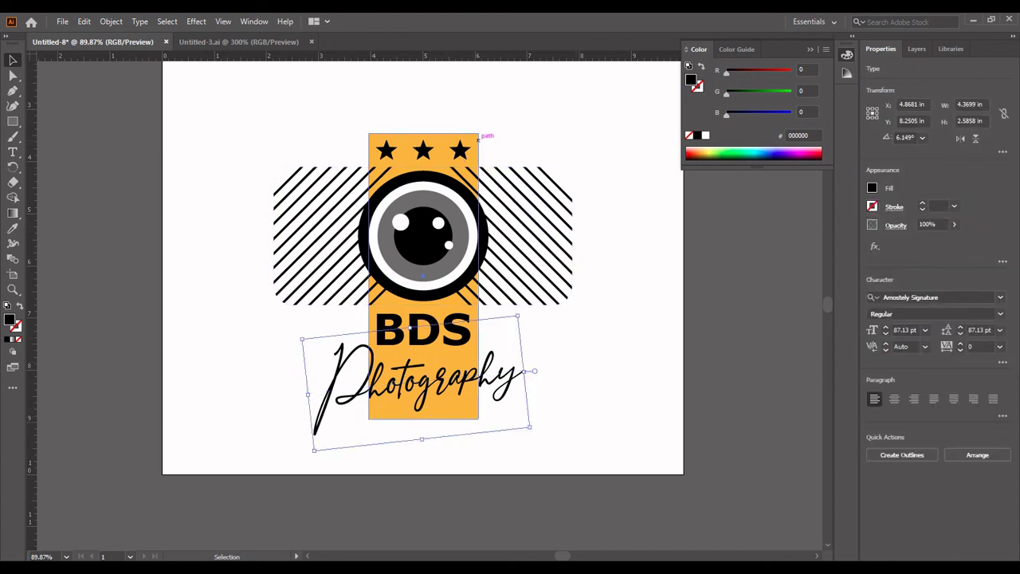
click(478, 138)
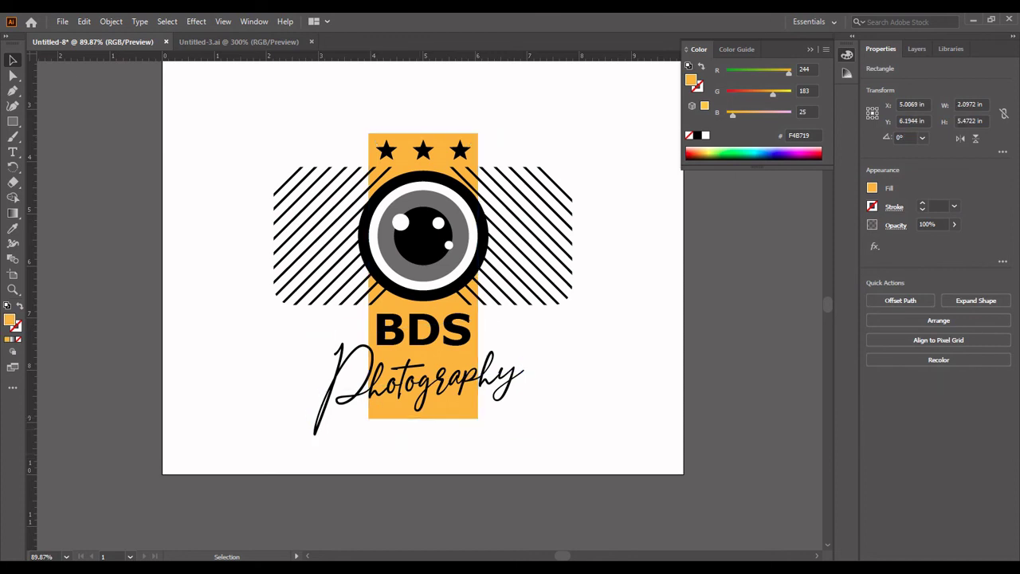
key(ctrl+shift+a)
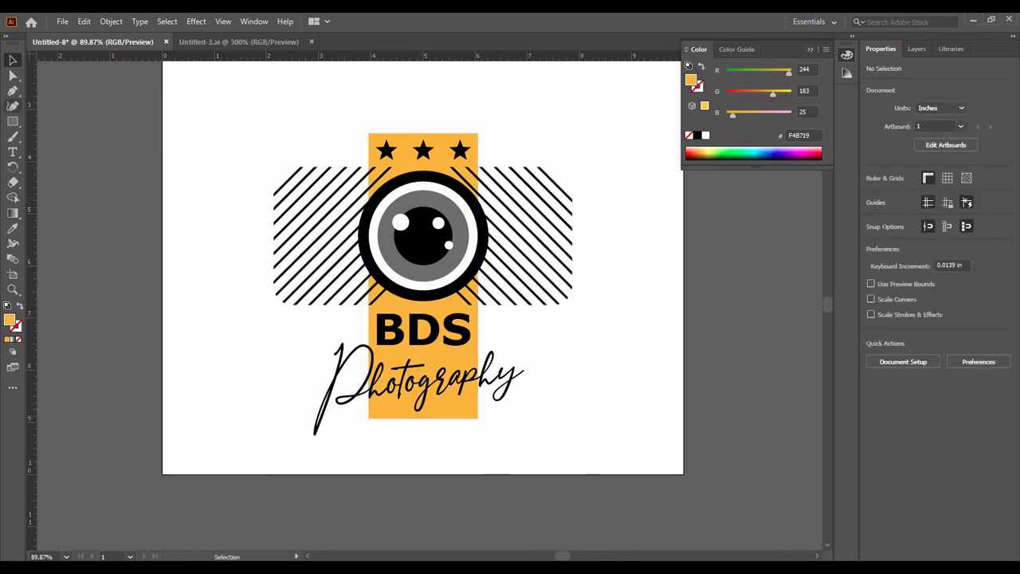
- Draw a wide orange rectangle and move it over the camera body's top
click(13, 121)
drag(250, 95, 594, 149)
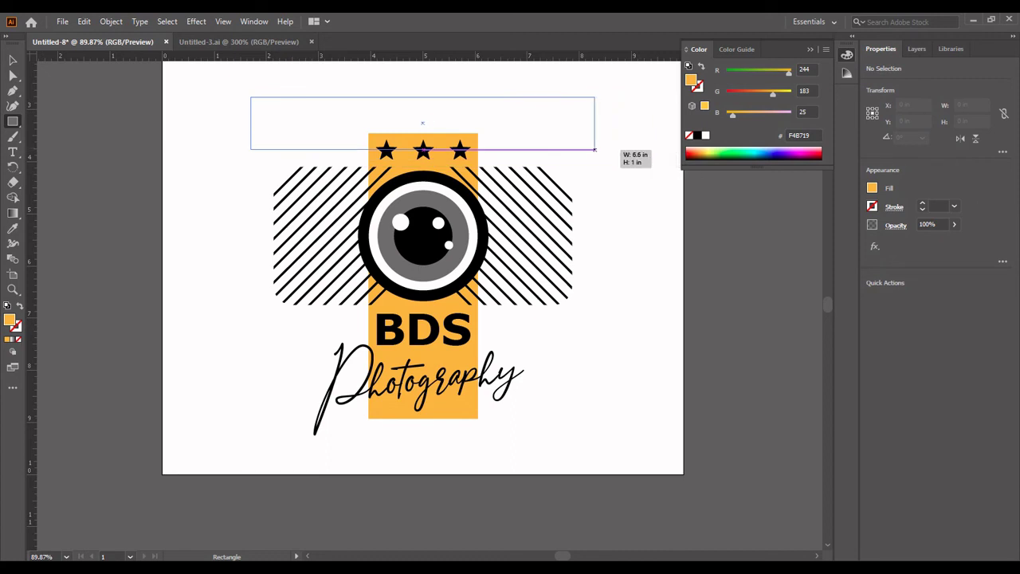
key(v)
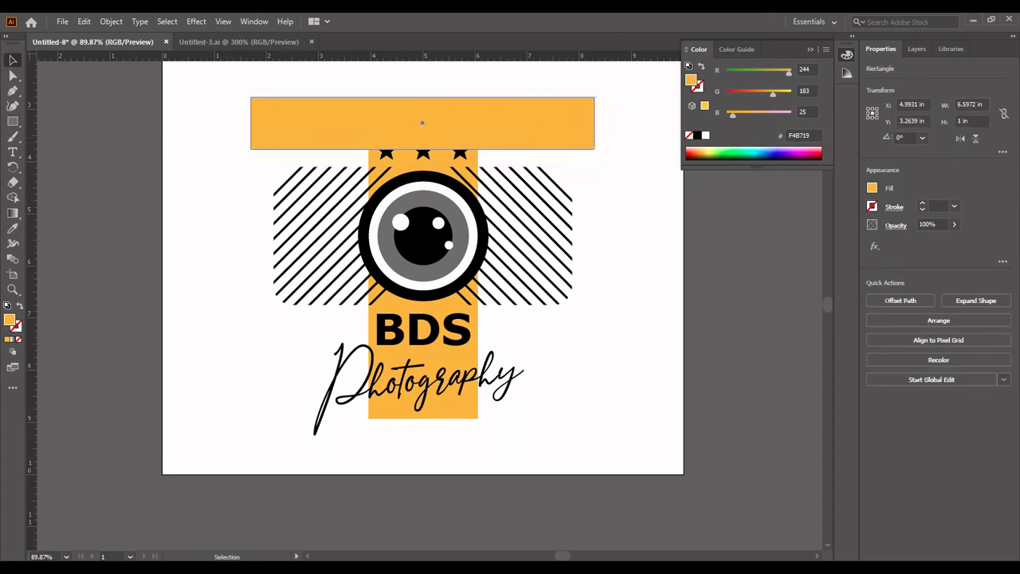
mouse_move(422, 123)
mouse_down()
mouse_move(444, 213)
mouse_move(444, 168)
mouse_up()
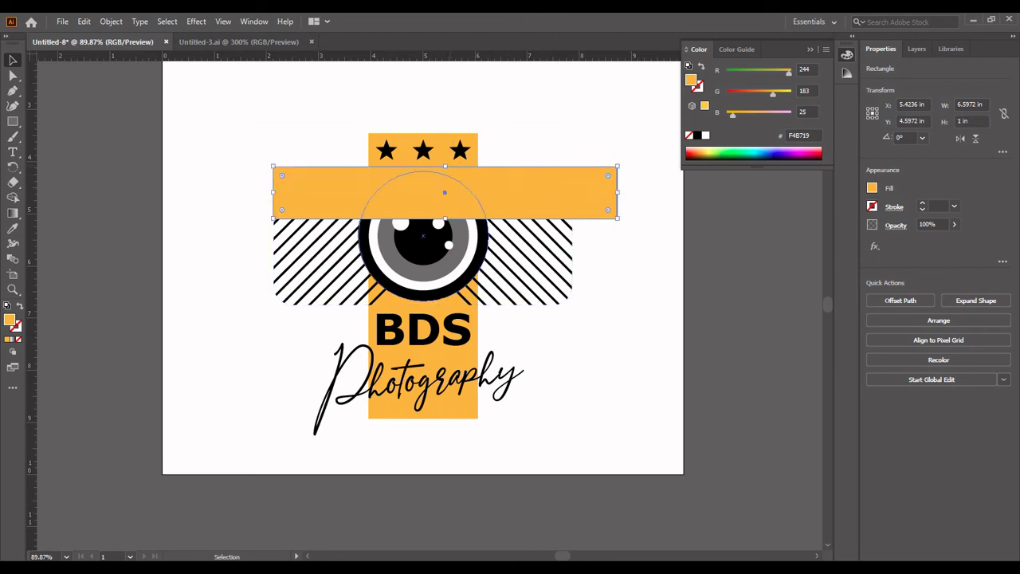
- Send the band behind the stripes and lens and trim its sides to the body width
key(ctrl+bracketleft)
key(ctrl+bracketleft)
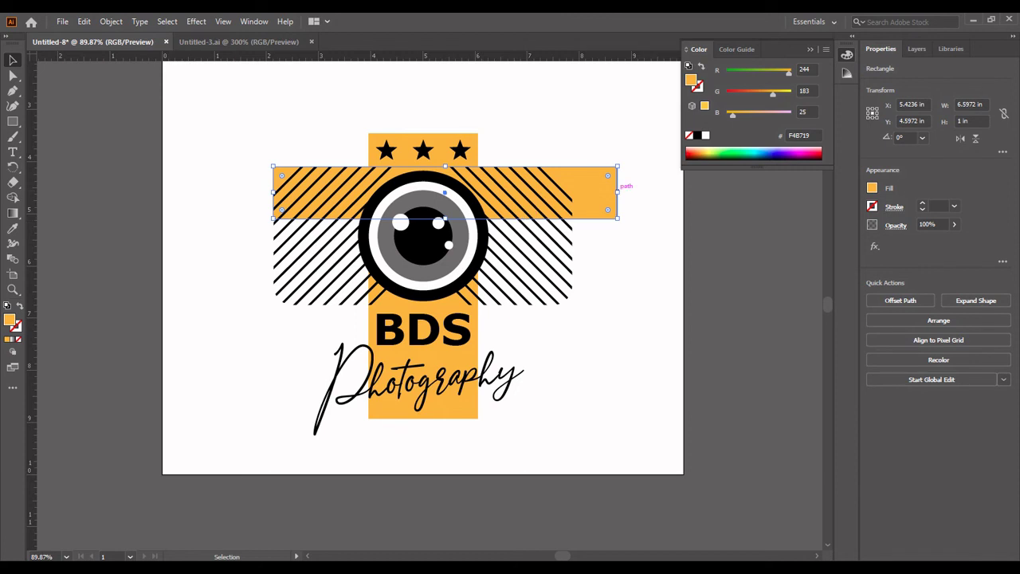
drag(617, 192, 573, 192)
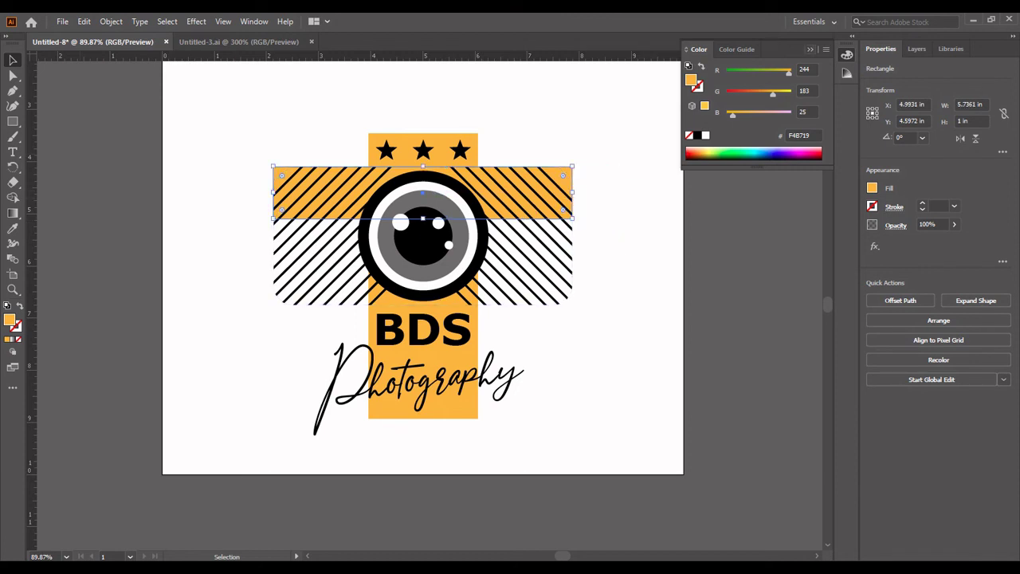
drag(274, 192, 274, 192)
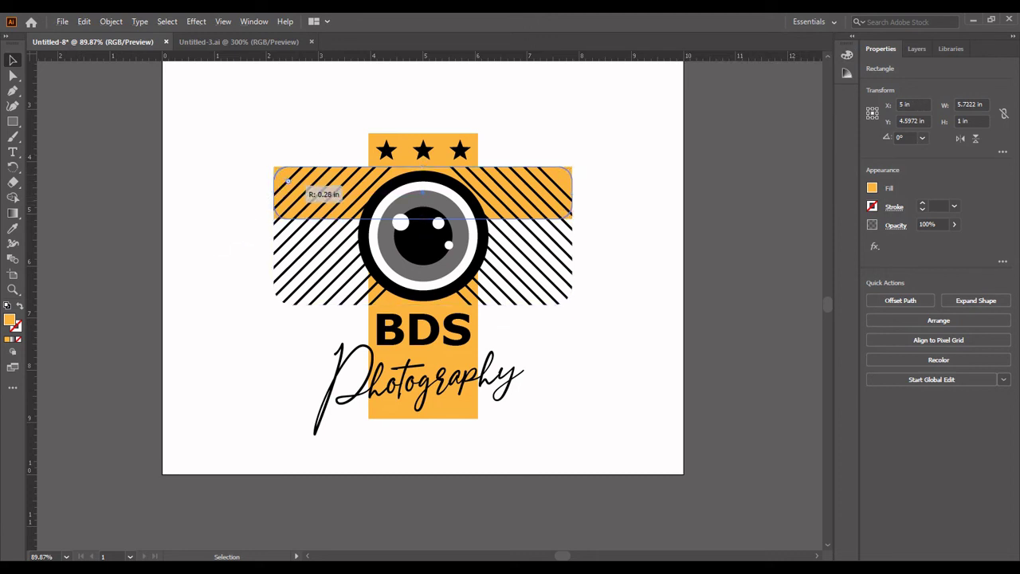
- Zoom in on the logo and release the clipping mask on the hatched camera body
key(a)
key(z)
drag(633, 99, 249, 429)
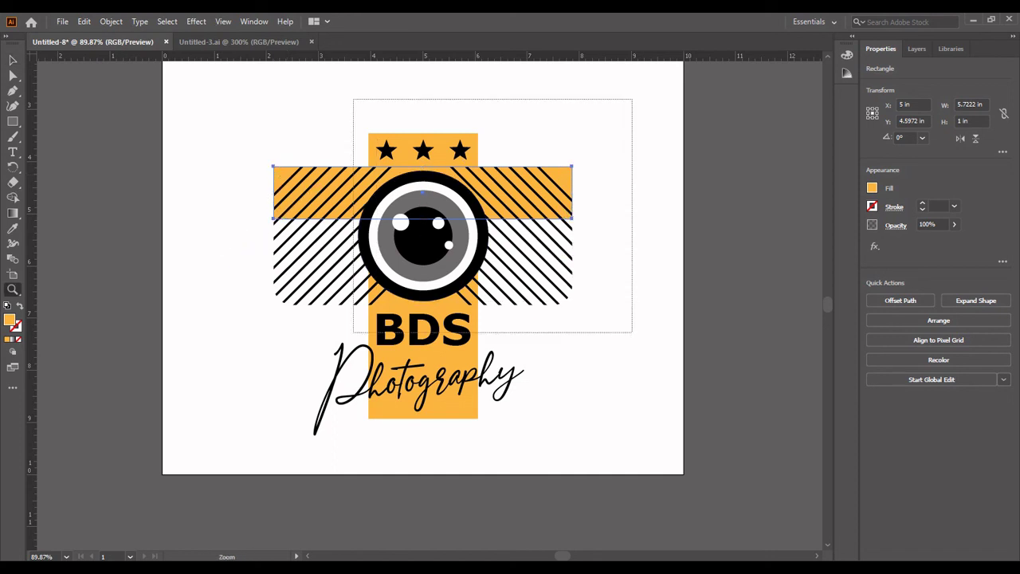
scroll(412, 301, down, 1)
key(v)
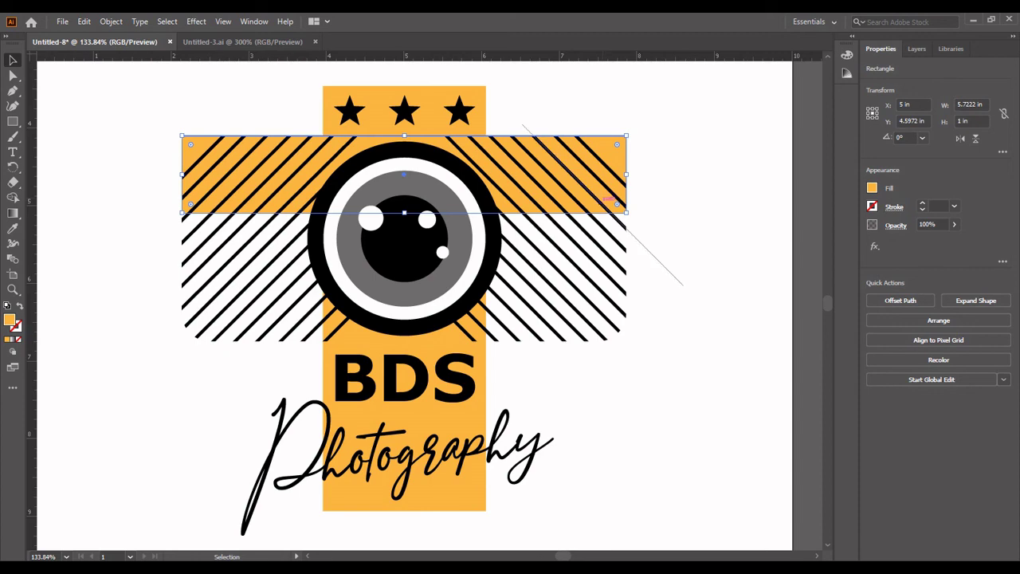
shift+click(627, 239)
right_click(627, 239)
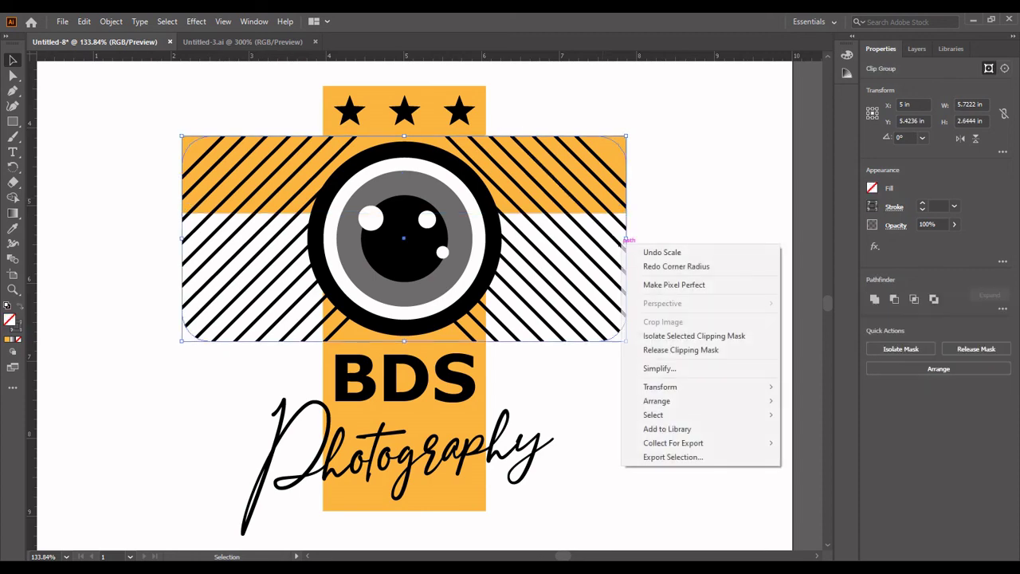
click(681, 350)
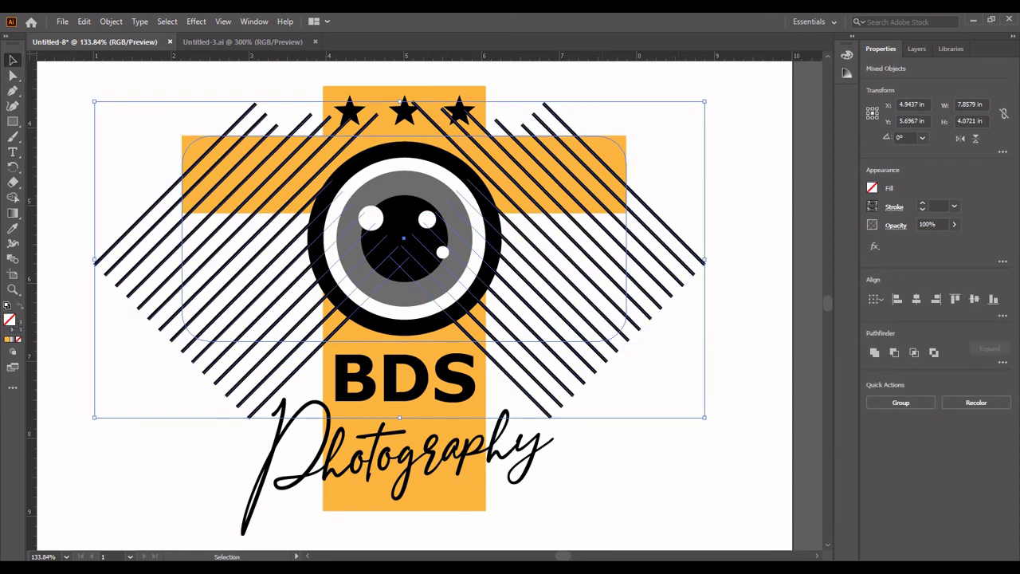
key(ctrl+shift+a)
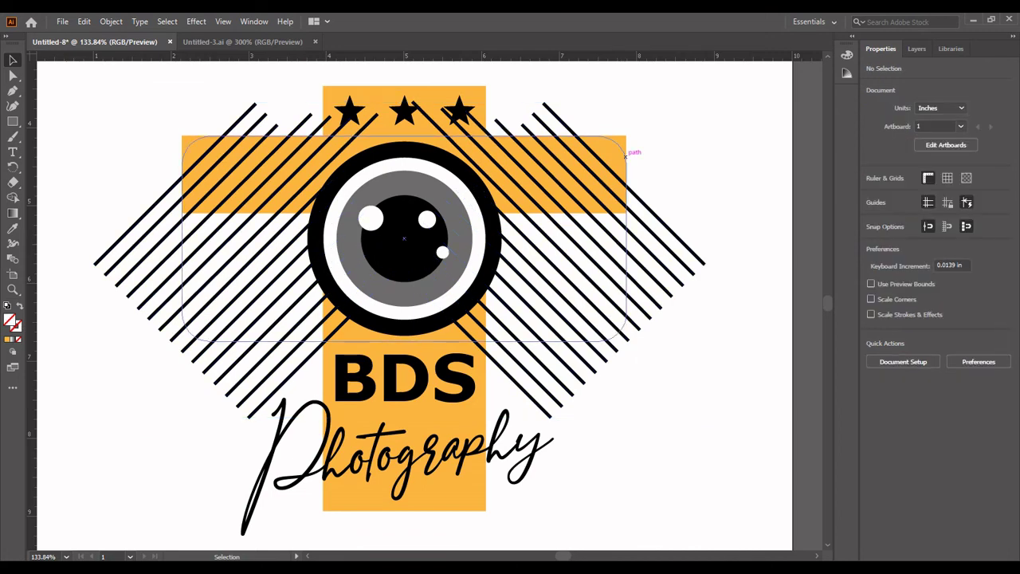
- Re-clip the hatch lines into the rounded rectangle and align a pasted copy over the body
click(626, 151)
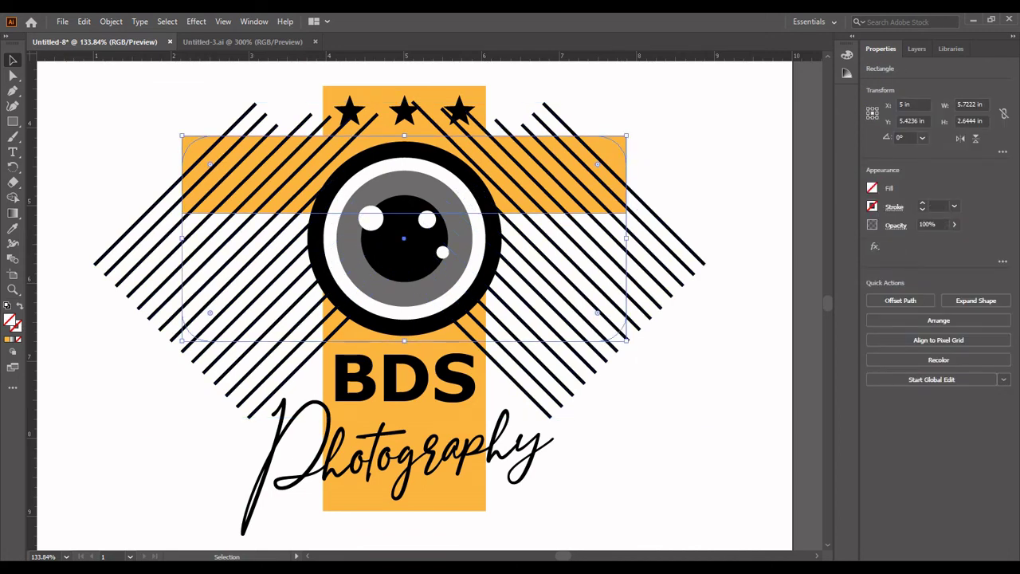
key(a)
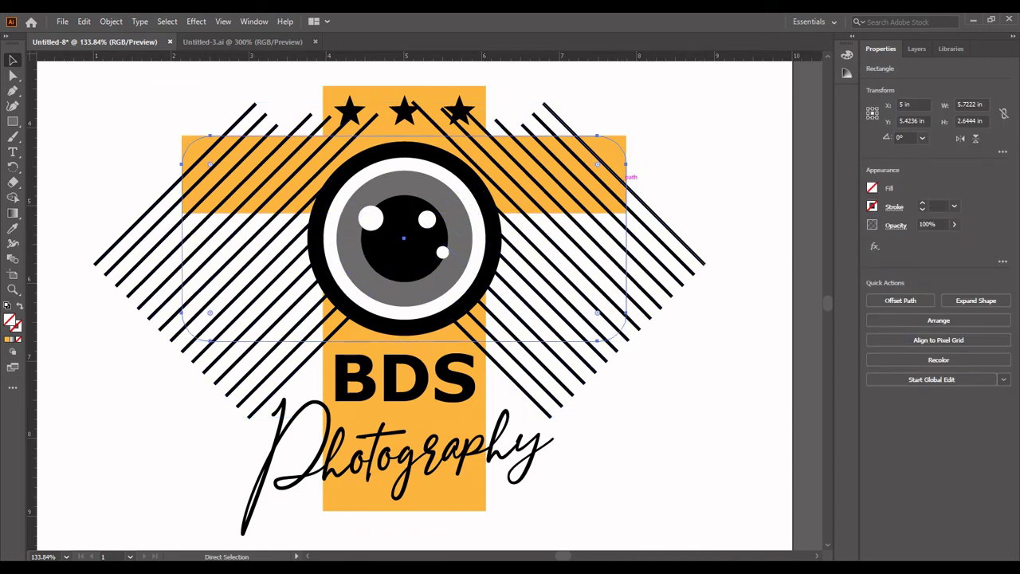
key(ctrl+7)
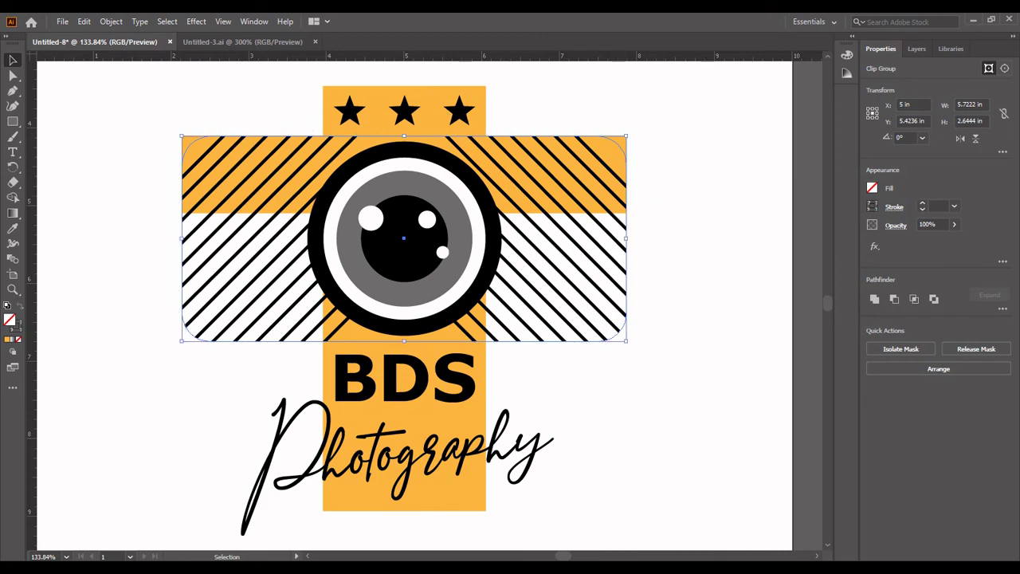
key(a)
key(ctrl+v)
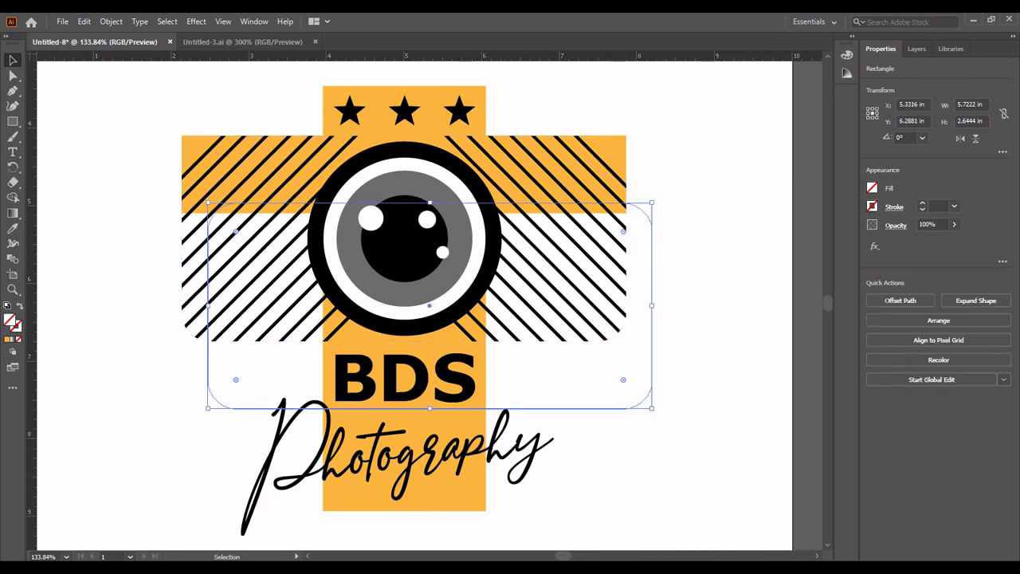
drag(430, 305, 404, 238)
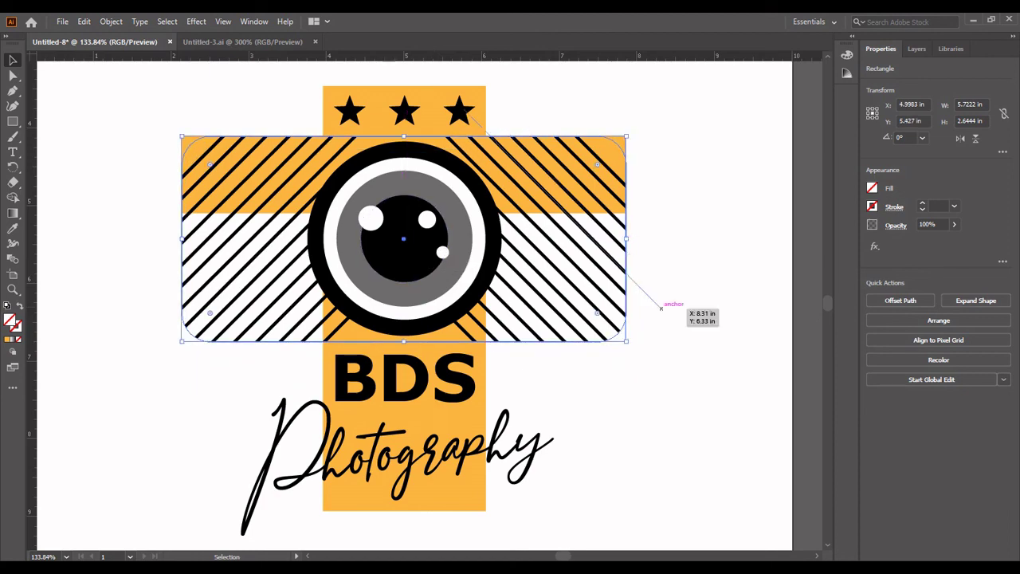
key(a)
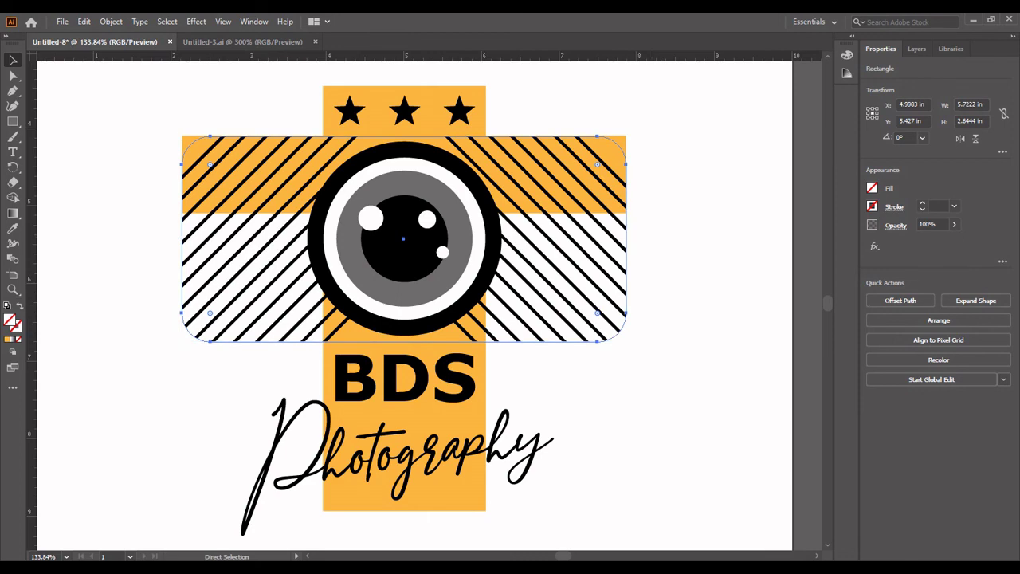
key(v)
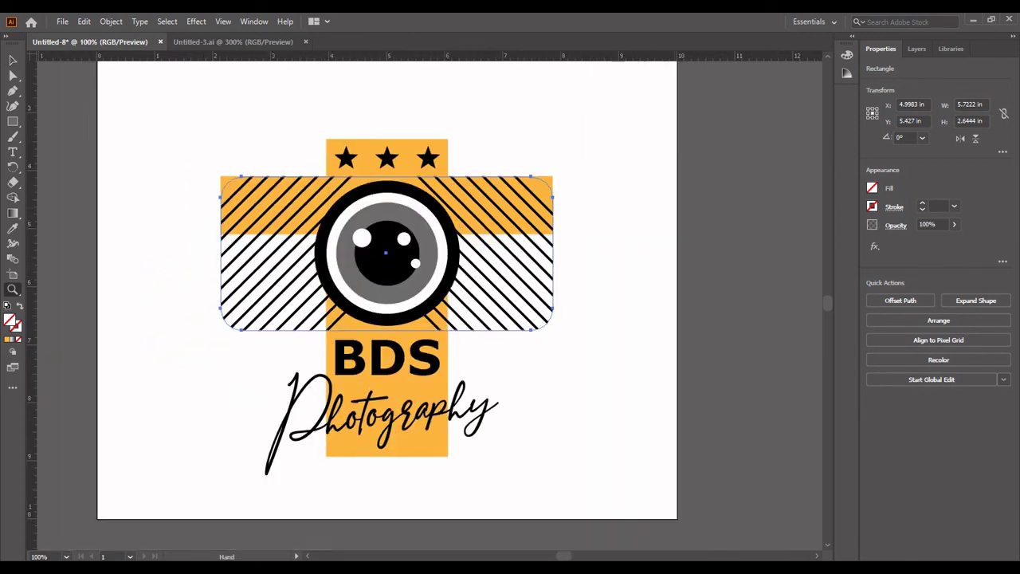
- From the Layers panel, select the orange top band and shorten it slightly from the top
drag(672, 93, 242, 450)
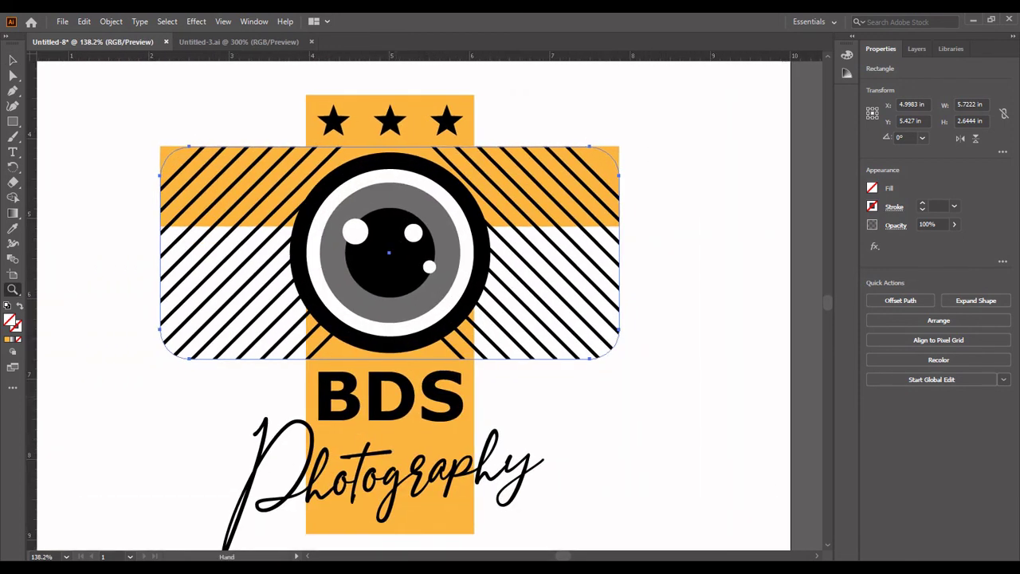
click(916, 49)
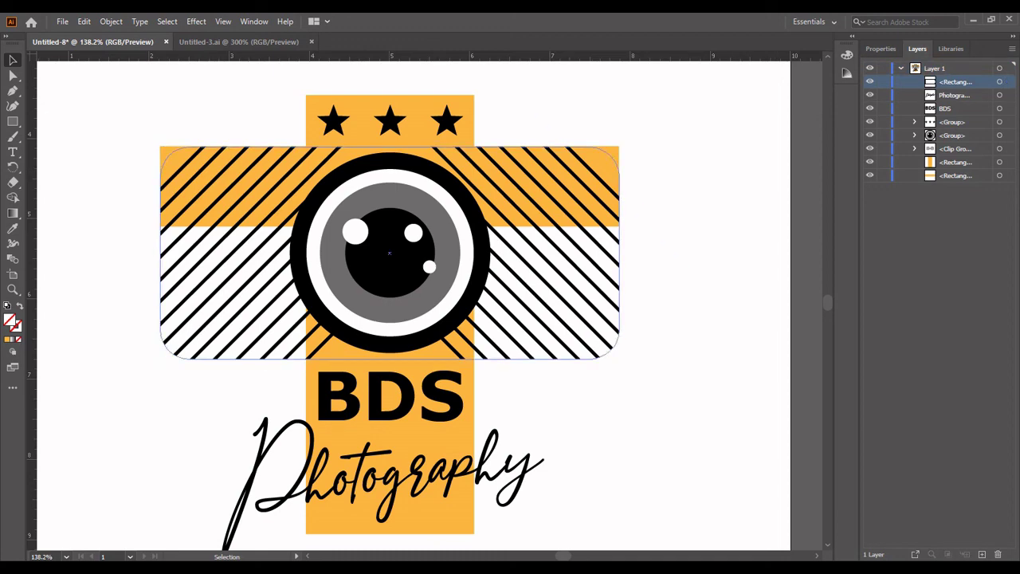
click(1000, 175)
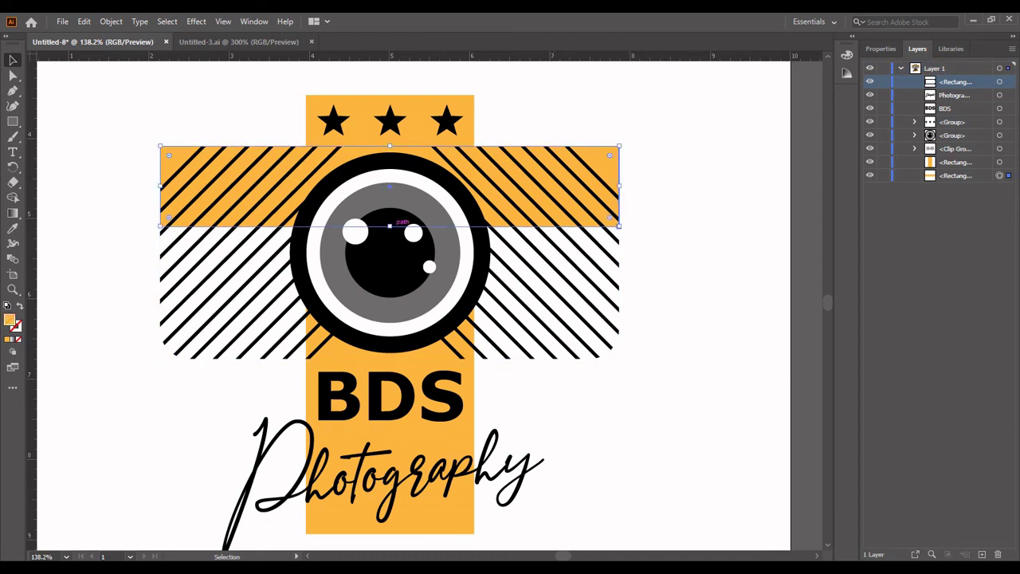
mouse_move(389, 226)
mouse_down()
mouse_move(389, 252)
mouse_move(389, 212)
mouse_up()
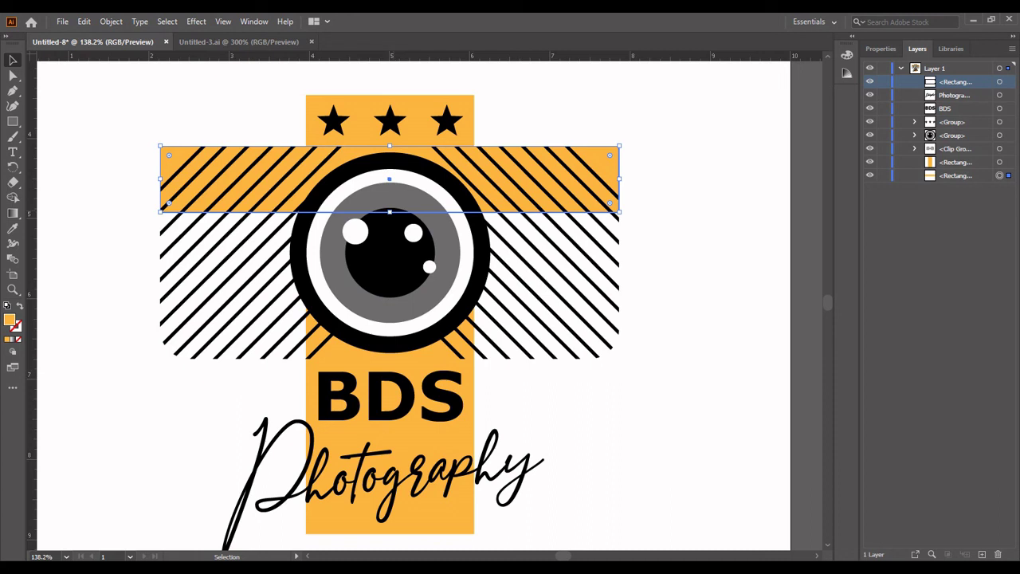
drag(389, 212, 389, 207)
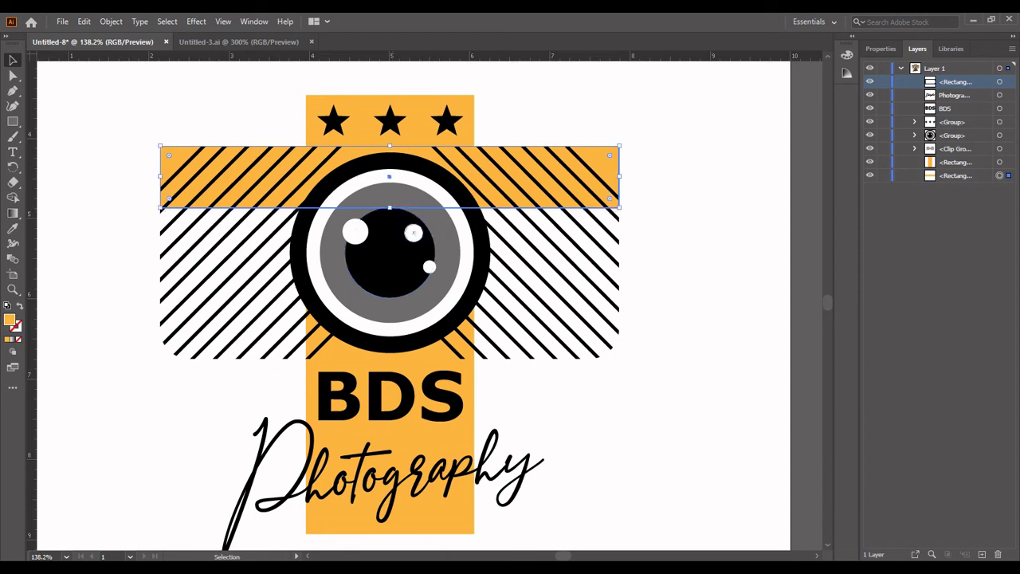
- Zoom out and reframe the view around the whole logo
key(ctrl+shift+a)
key(z)
key(ctrl+minus)
key(ctrl+minus)
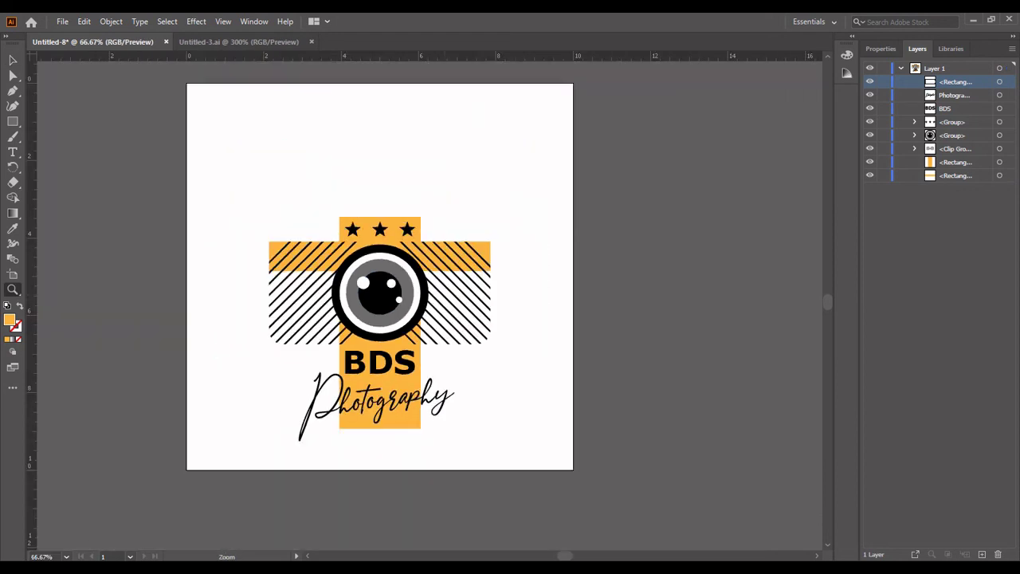
key(ctrl+minus)
drag(539, 92, 276, 376)
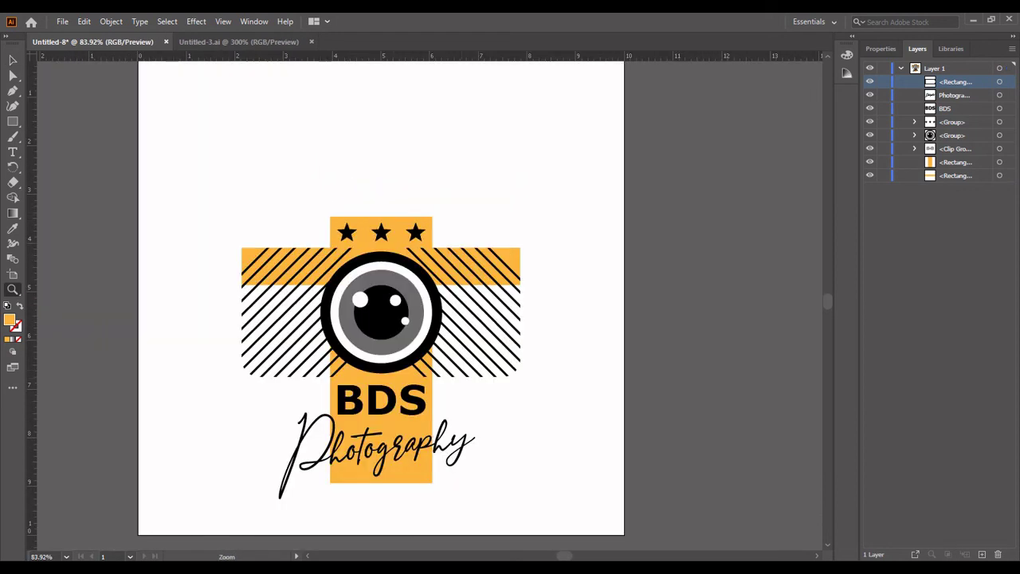
drag(381, 350, 423, 303)
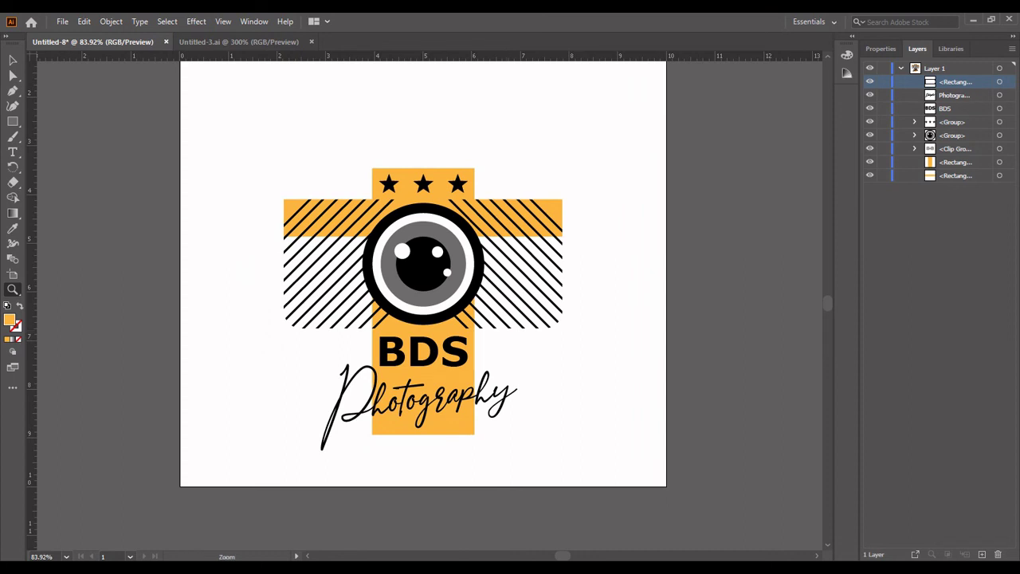
key(v)
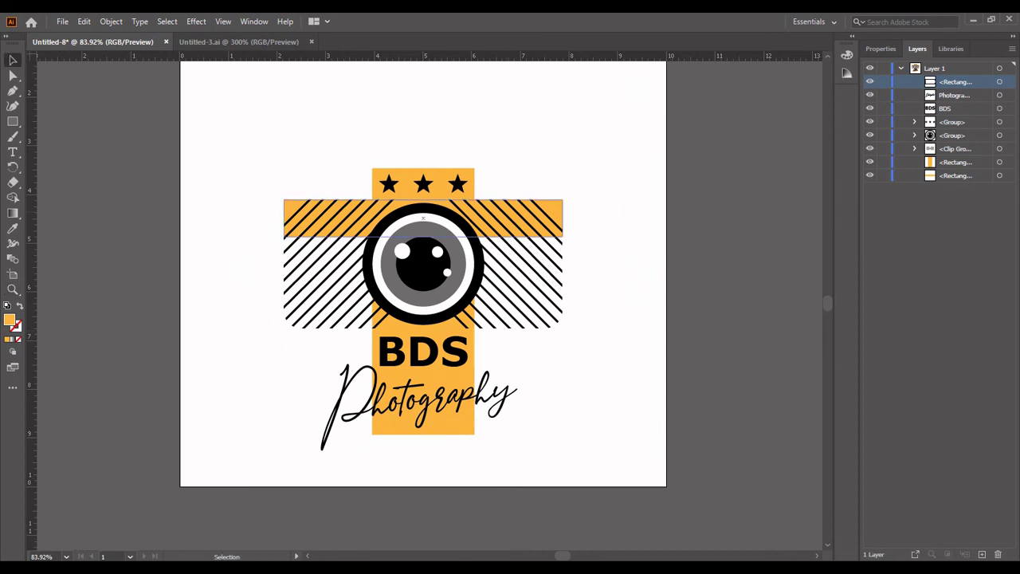
- Try stretching the hatched body down toward the BDS text, then undo it
click(999, 175)
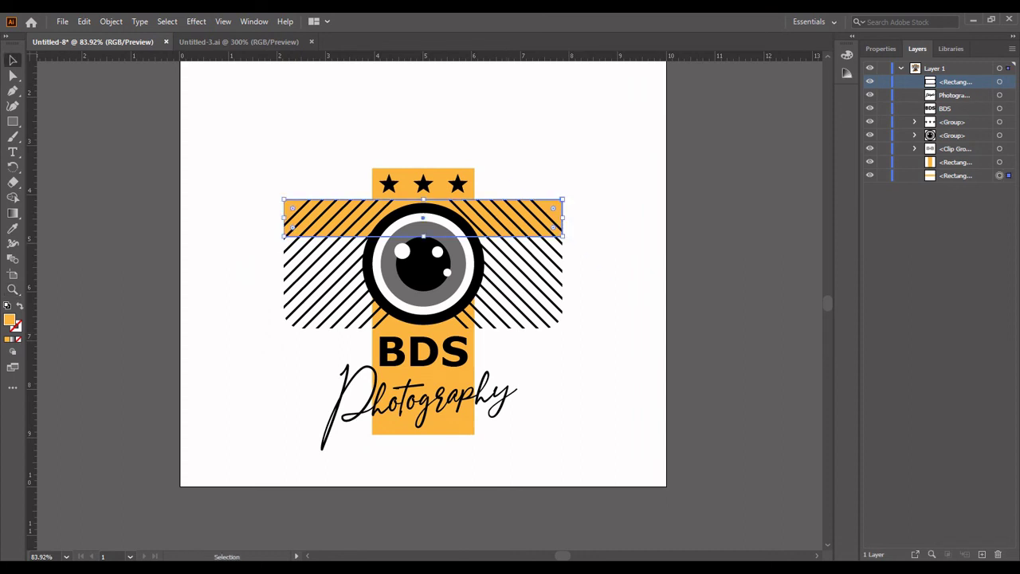
key(z)
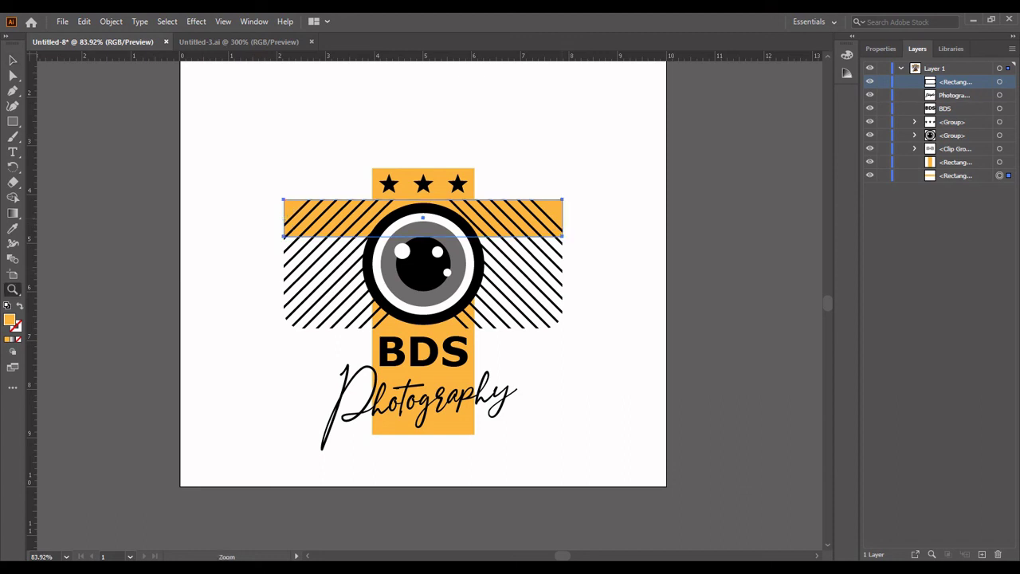
key(v)
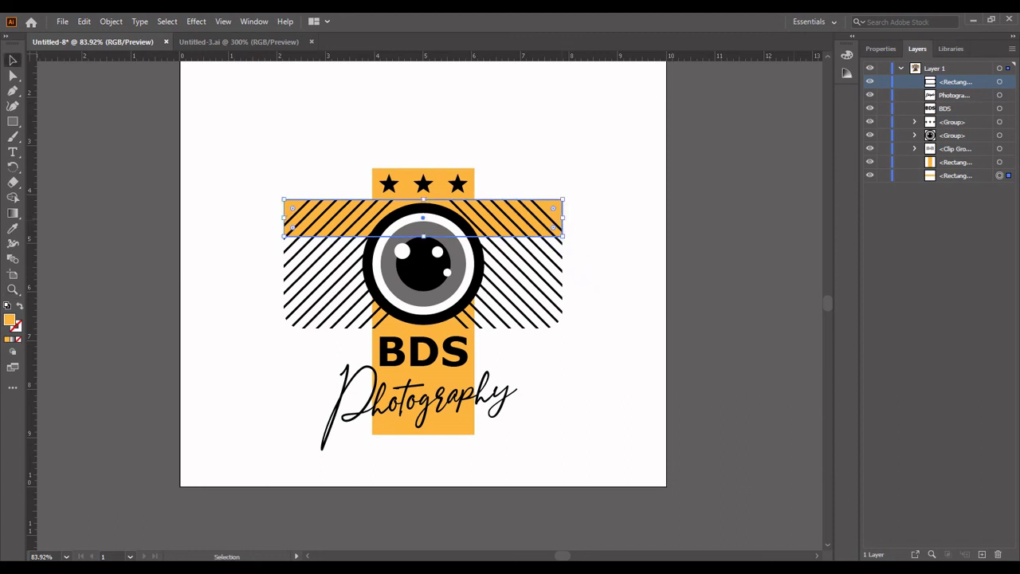
click(561, 253)
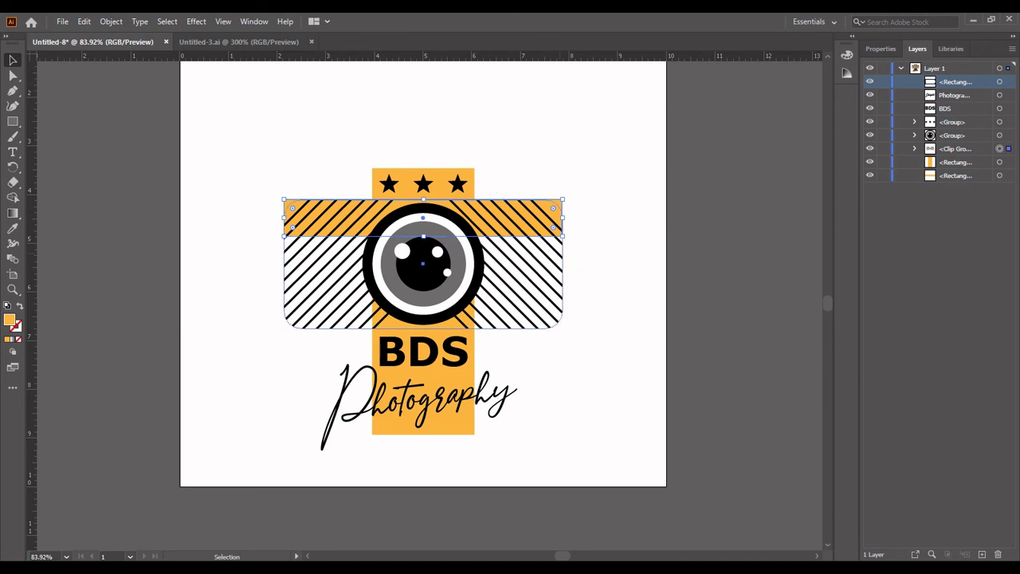
drag(423, 328, 424, 340)
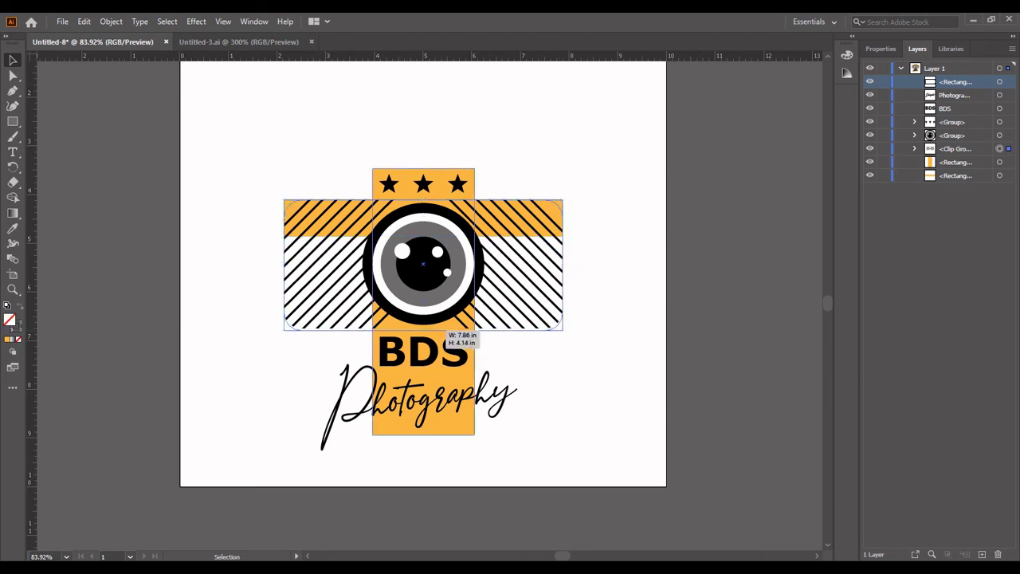
key(ctrl+z)
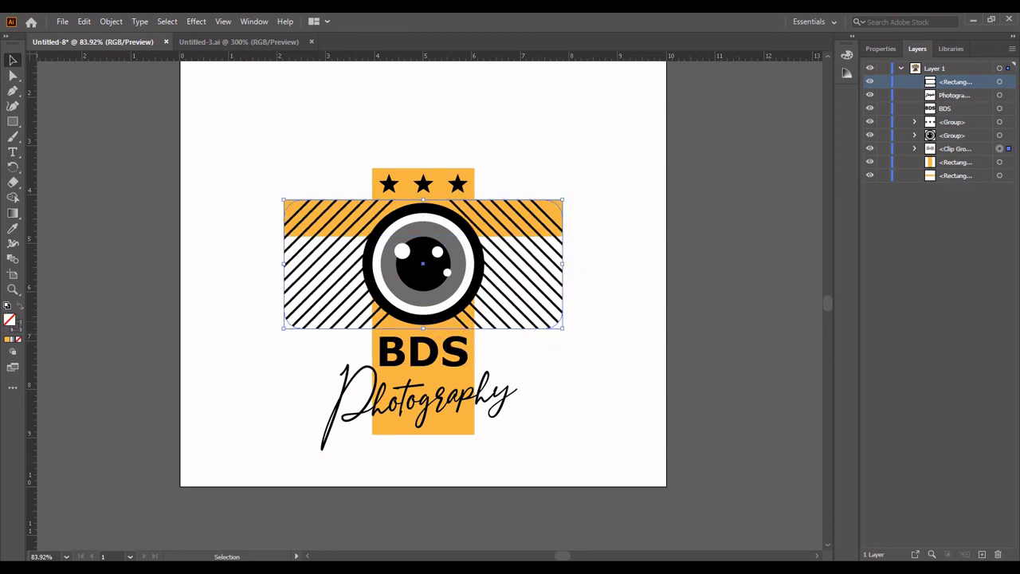
- Lock the hatched camera body, then select the rounded outline together with the orange band
key(ctrl+bracketleft)
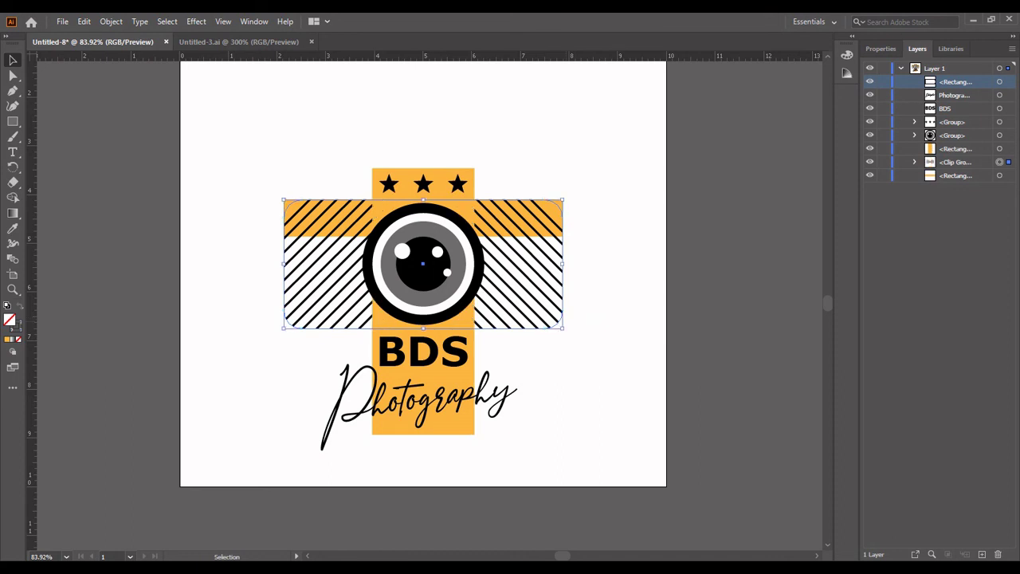
key(ctrl+bracketright)
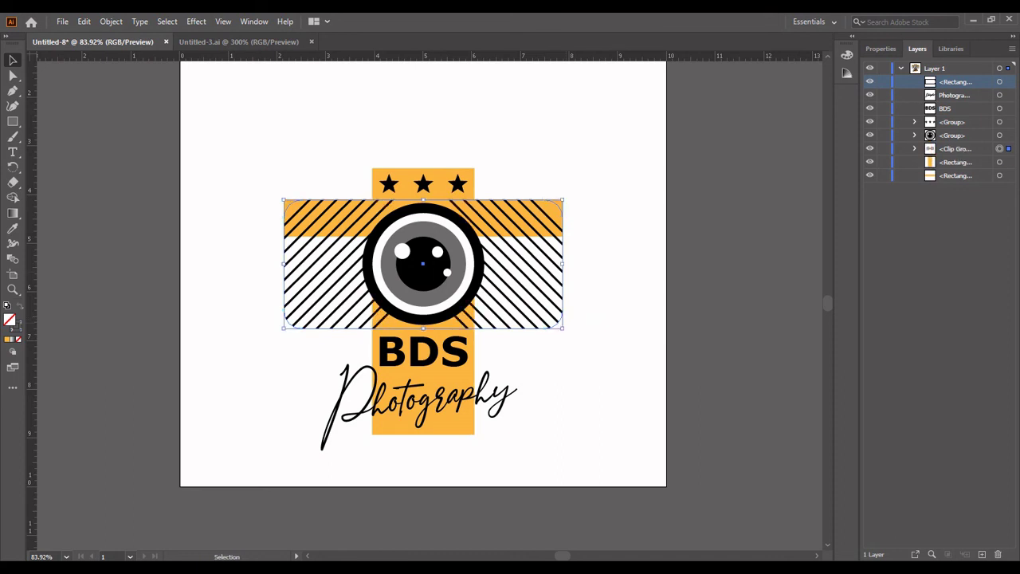
key(ctrl+2)
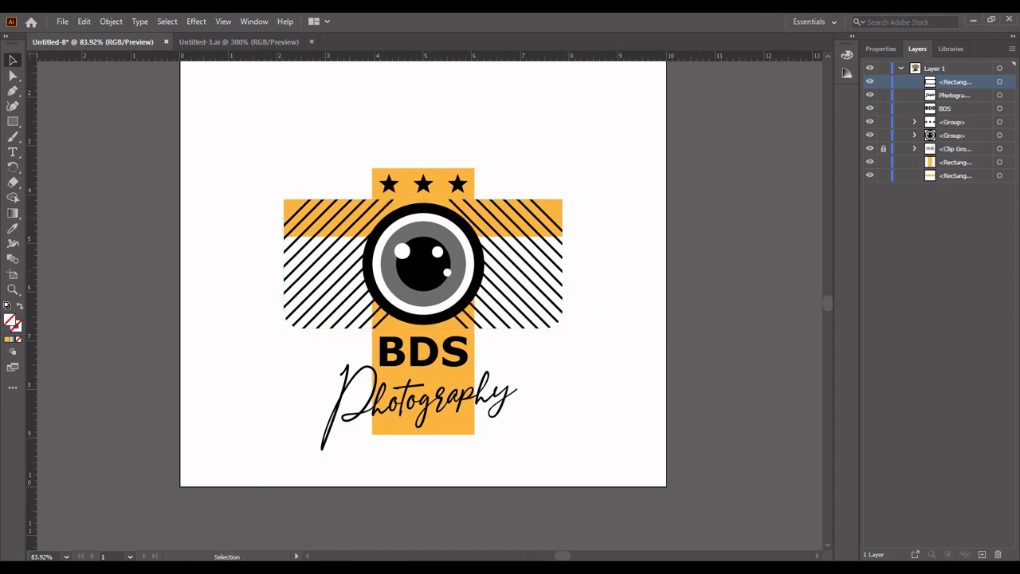
click(564, 262)
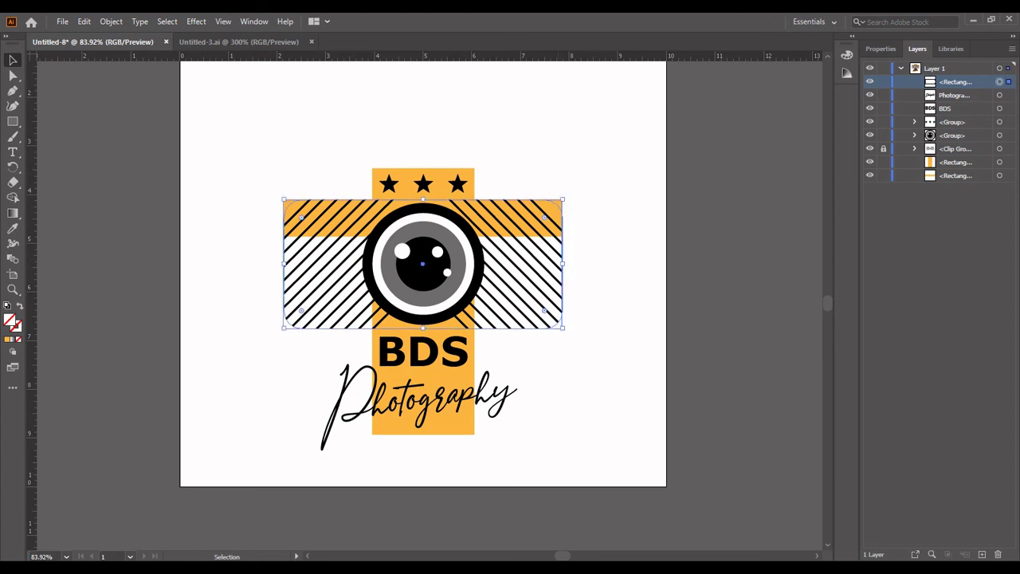
shift+click(549, 211)
- Make the clipping mask, send the clipped group backward twice, and lock it
right_click(549, 211)
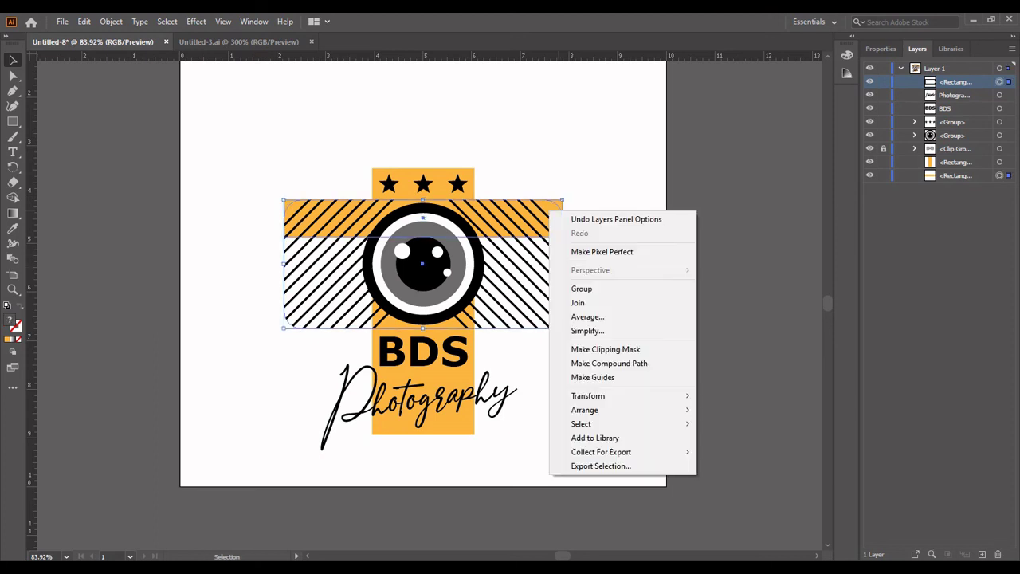
click(605, 349)
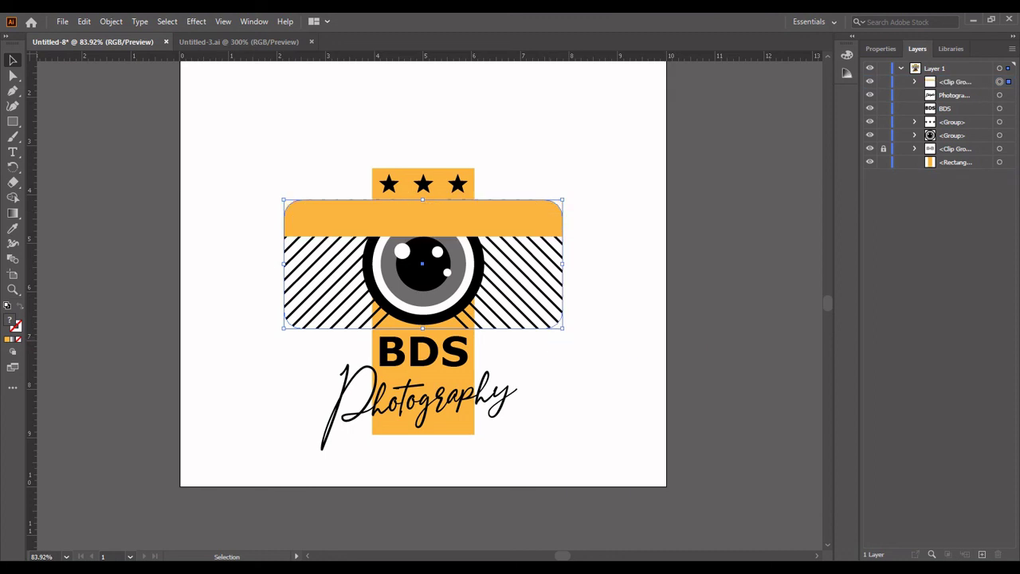
key(a)
key(ctrl+bracketleft)
key(ctrl+bracketleft)
key(ctrl+bracketleft)
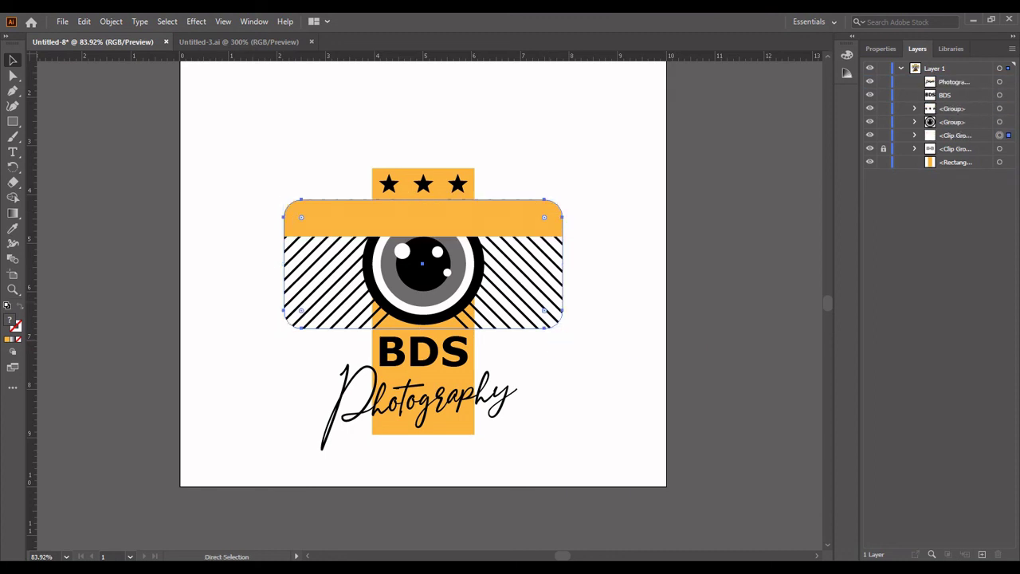
key(ctrl+bracketleft)
key(ctrl+bracketleft)
key(ctrl+bracketleft)
key(v)
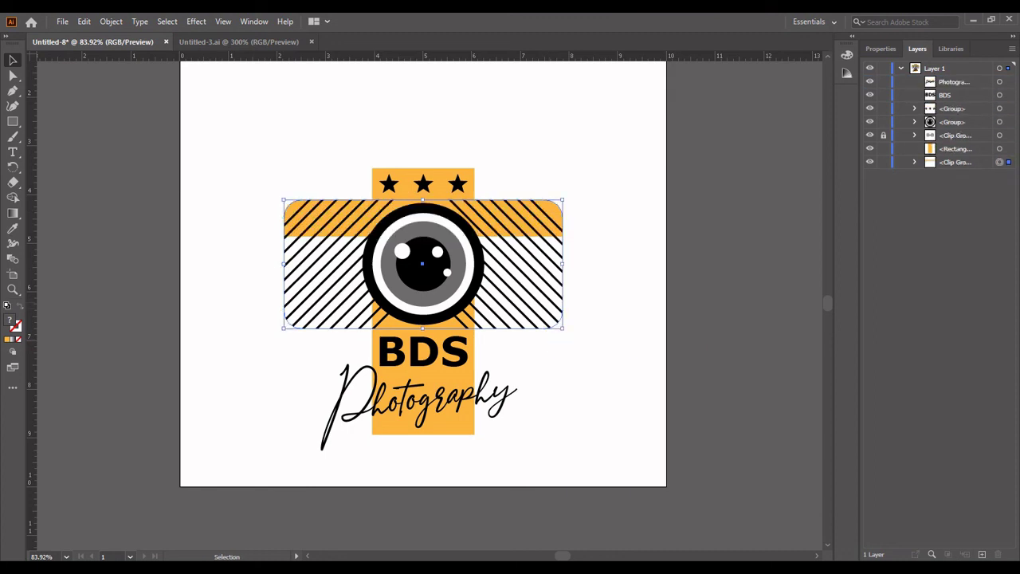
key(ctrl+2)
- Lower the orange band's top edge to meet the strap
key(ctrl+plus)
key(ctrl+plus)
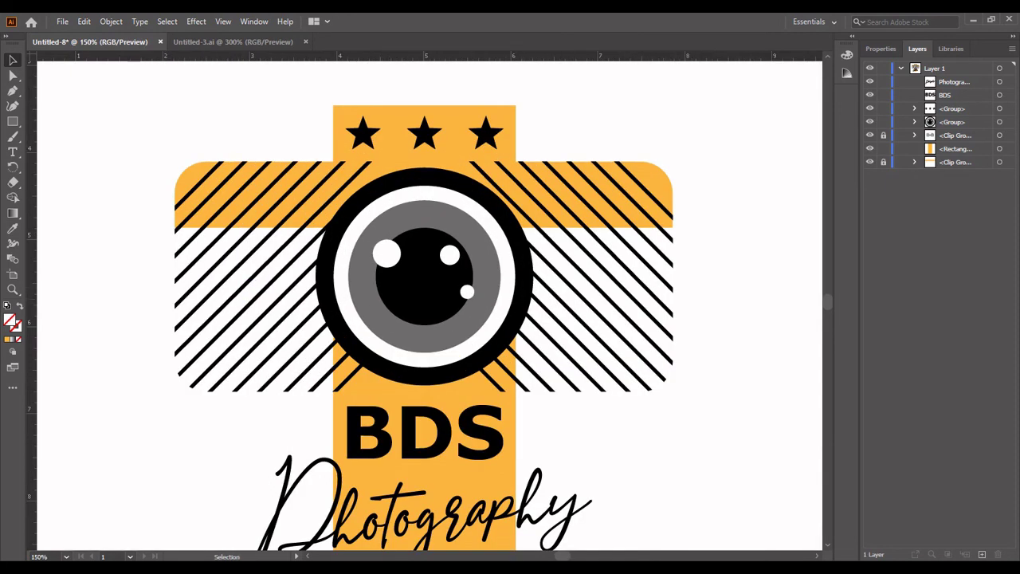
drag(150, 361, 233, 418)
drag(155, 313, 215, 378)
drag(319, 124, 529, 255)
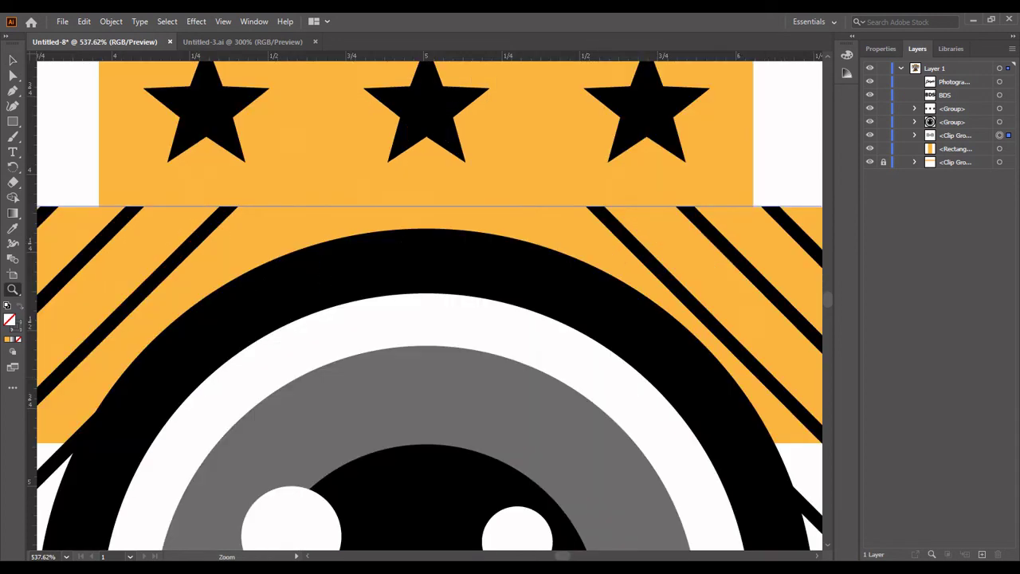
scroll(425, 306, left, 1)
scroll(425, 305, left, 3)
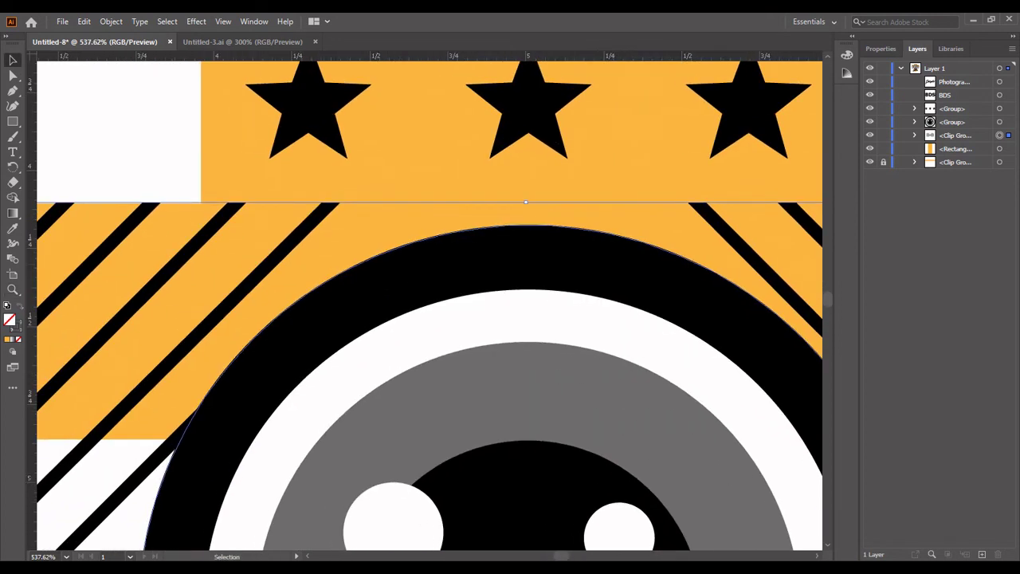
drag(525, 201, 528, 200)
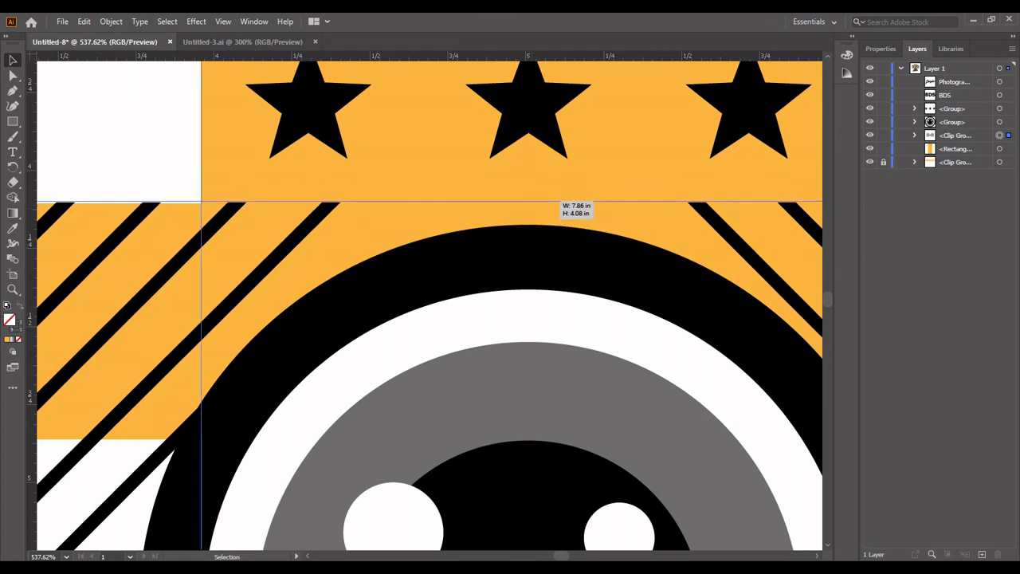
drag(529, 200, 527, 200)
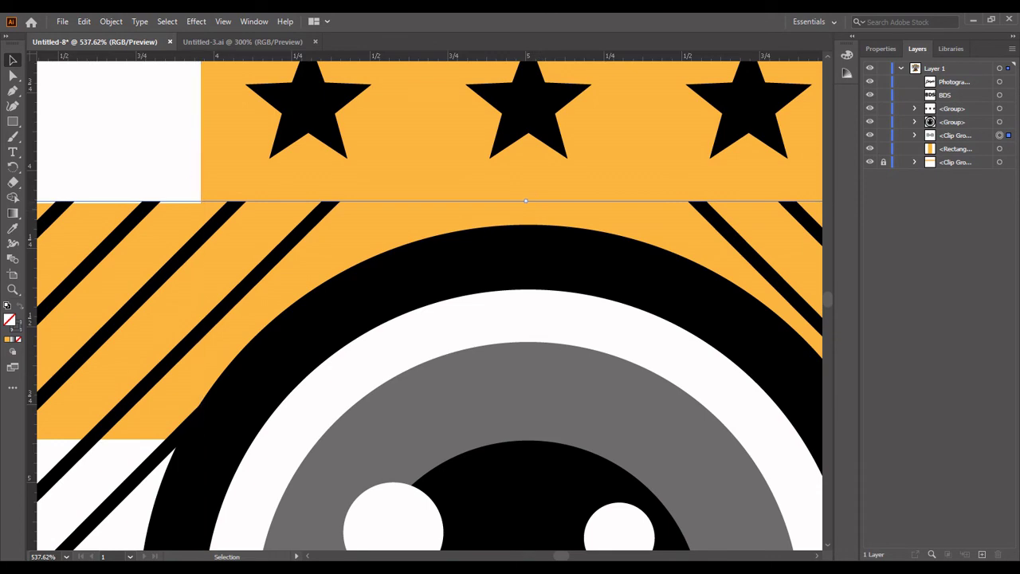
mouse_move(493, 268)
mouse_down()
mouse_move(268, 278)
mouse_move(326, 278)
mouse_up()
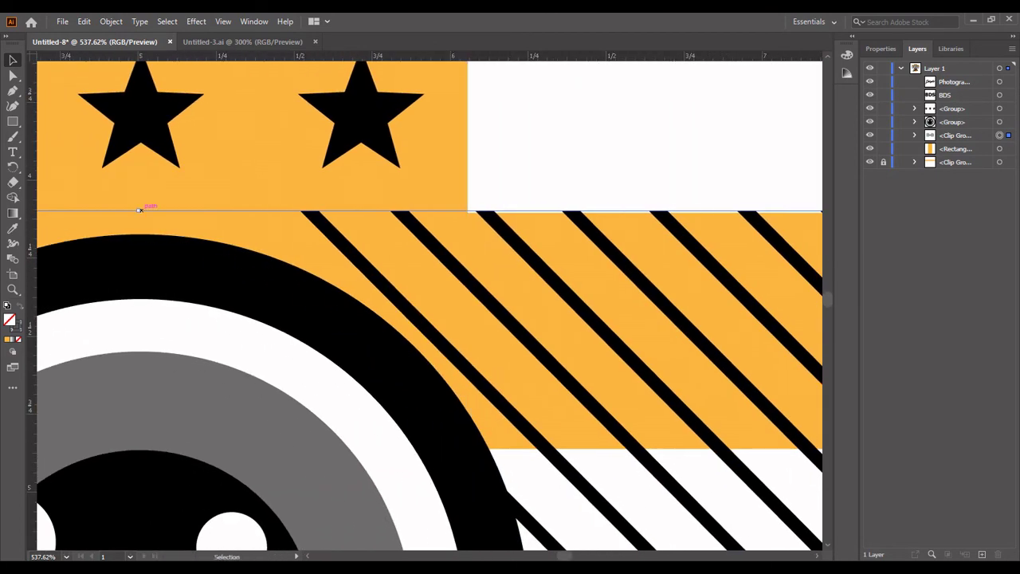
drag(145, 207, 138, 210)
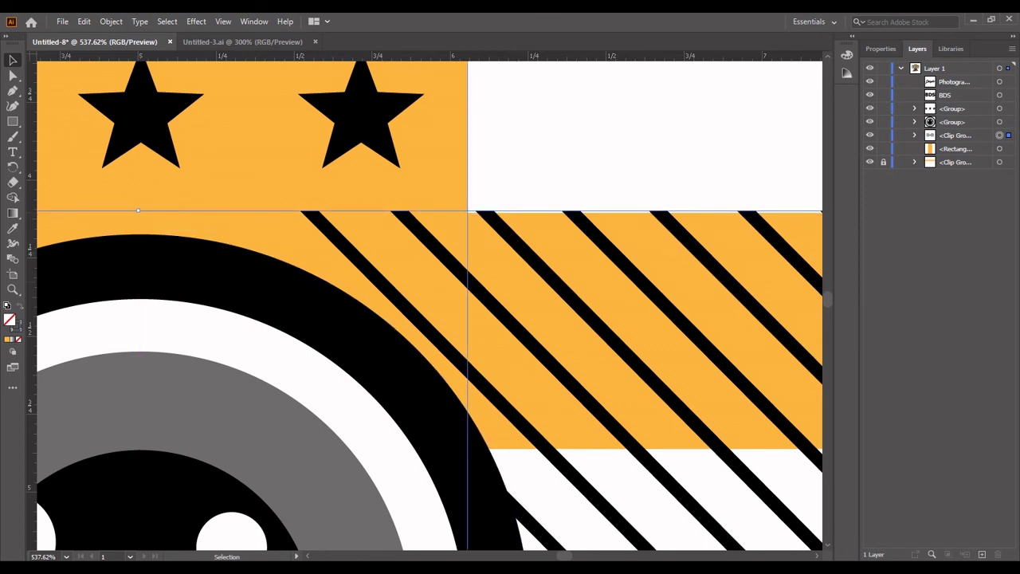
- Raise the band's top edge slightly so it lines up precisely
key(z)
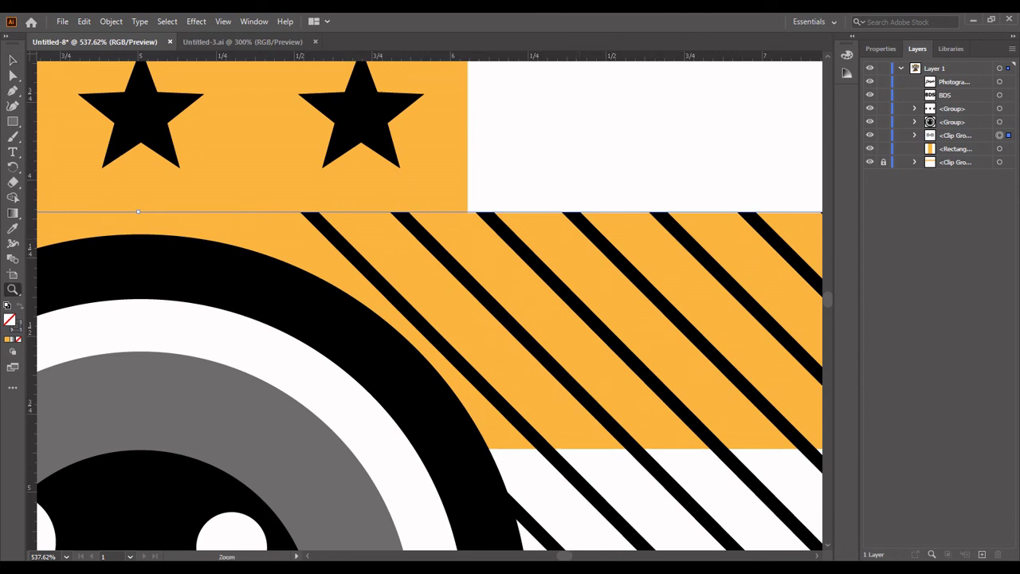
key(ctrl+minus)
key(ctrl+minus)
key(ctrl+minus)
key(v)
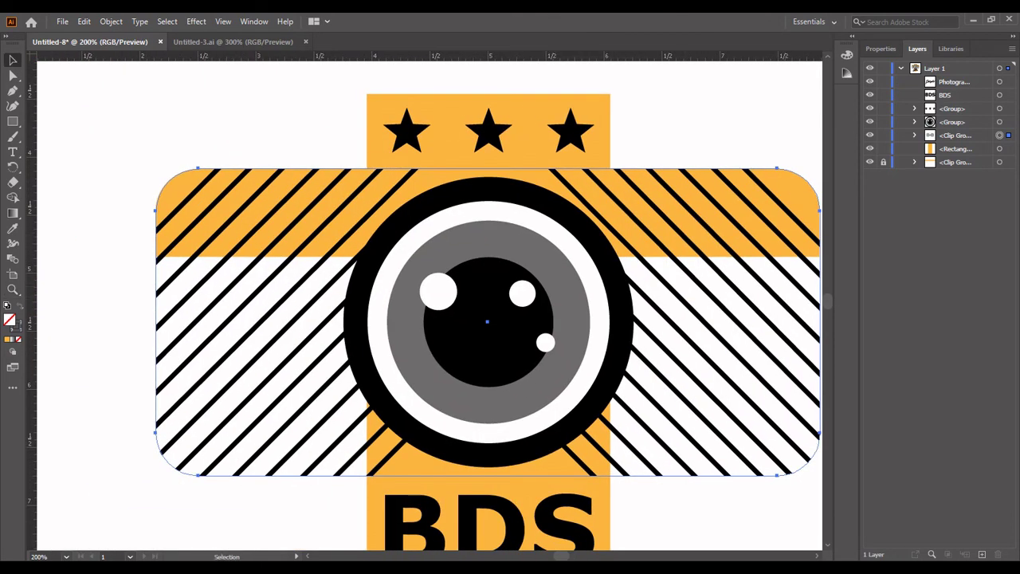
drag(510, 319, 406, 294)
key(ctrl+shift+a)
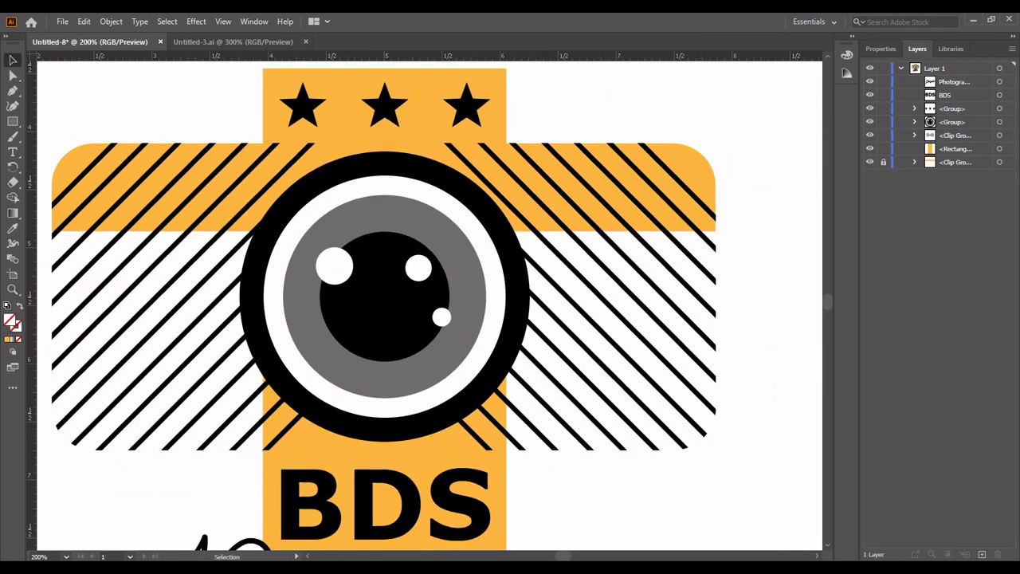
click(383, 287)
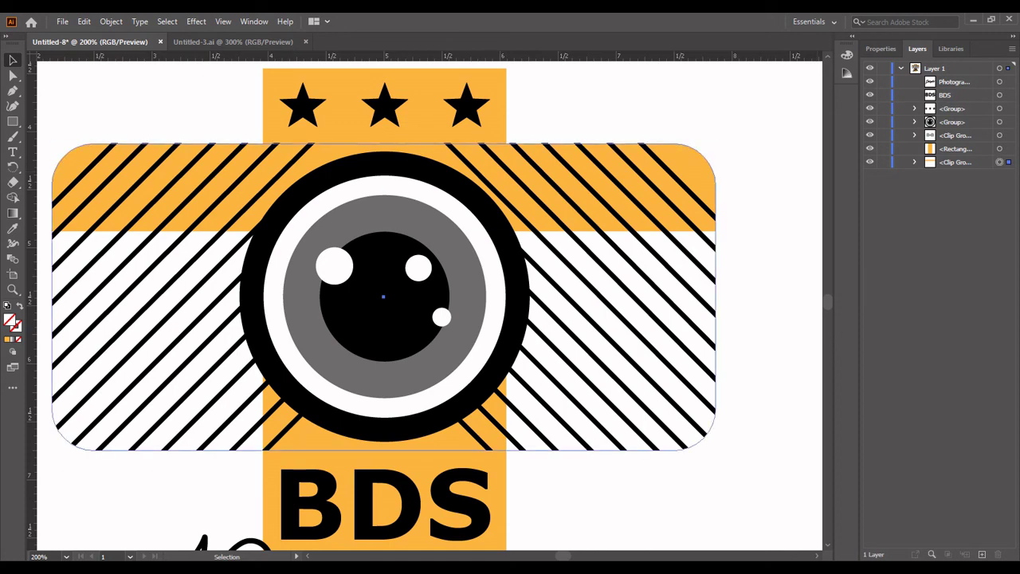
key(z)
drag(223, 91, 451, 301)
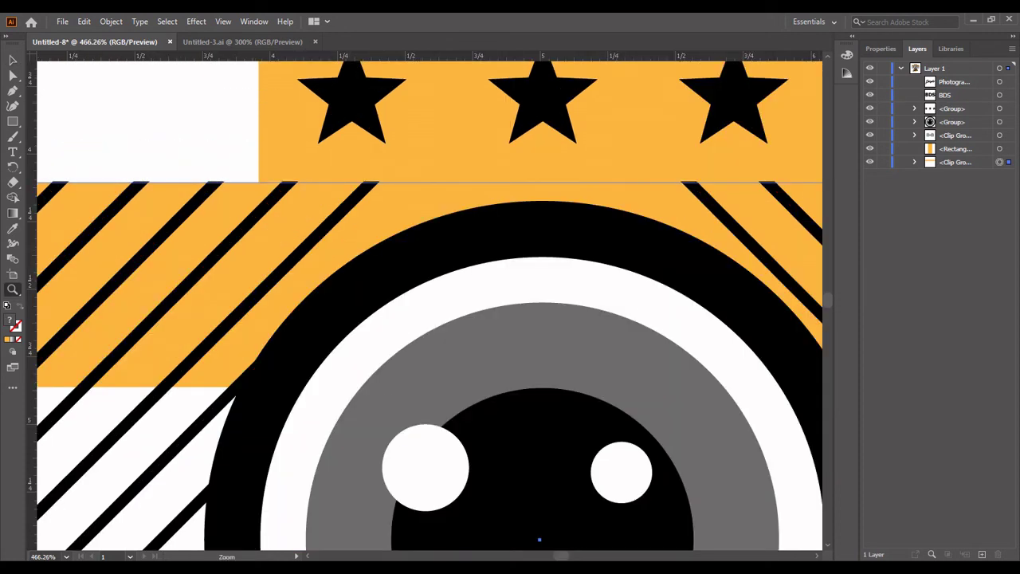
key(v)
drag(539, 181, 539, 180)
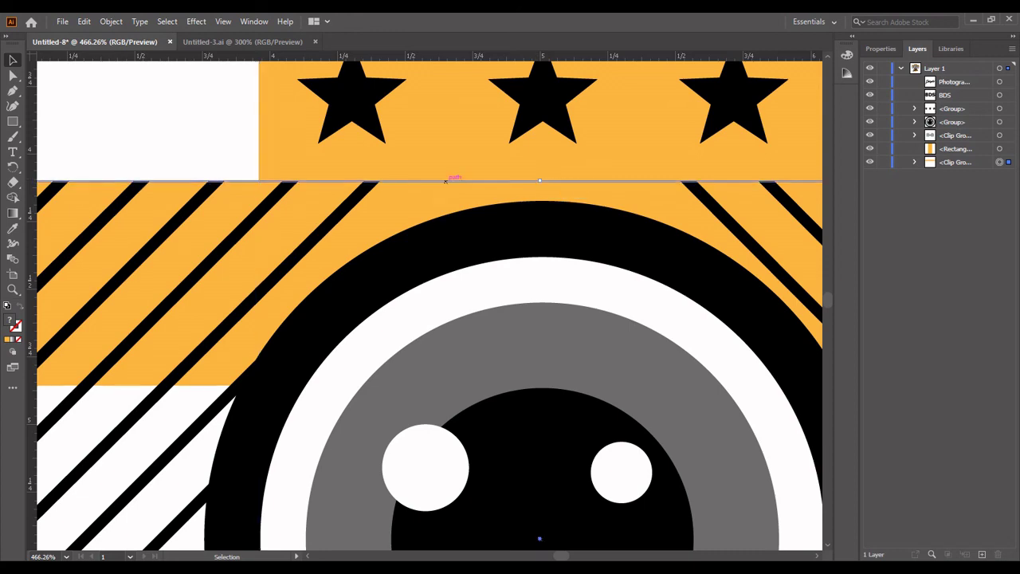
- Deselect and zoom out to view the whole logo
key(ctrl+shift+a)
key(z)
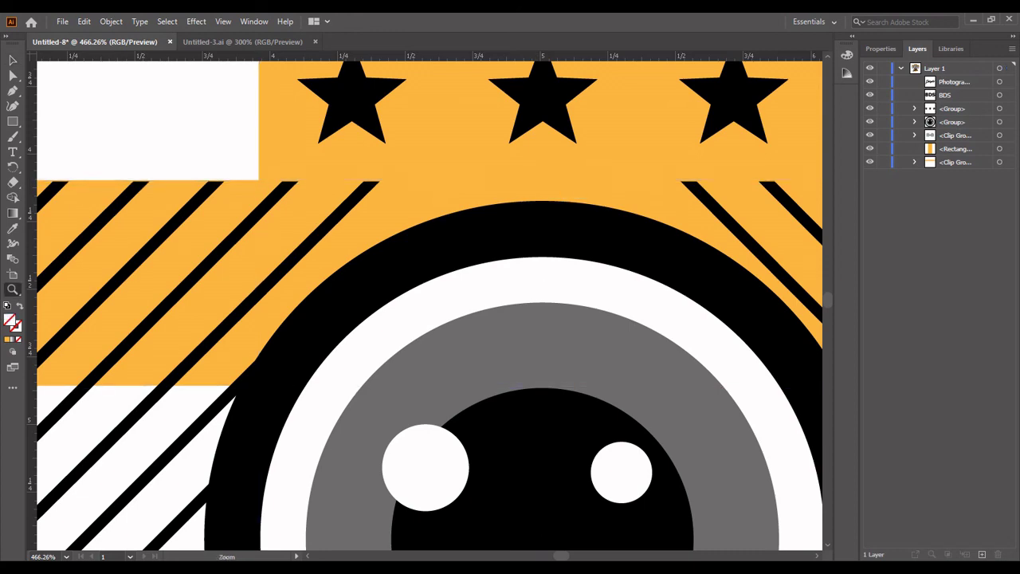
key(ctrl+minus)
key(ctrl+minus)
key(ctrl+minus)
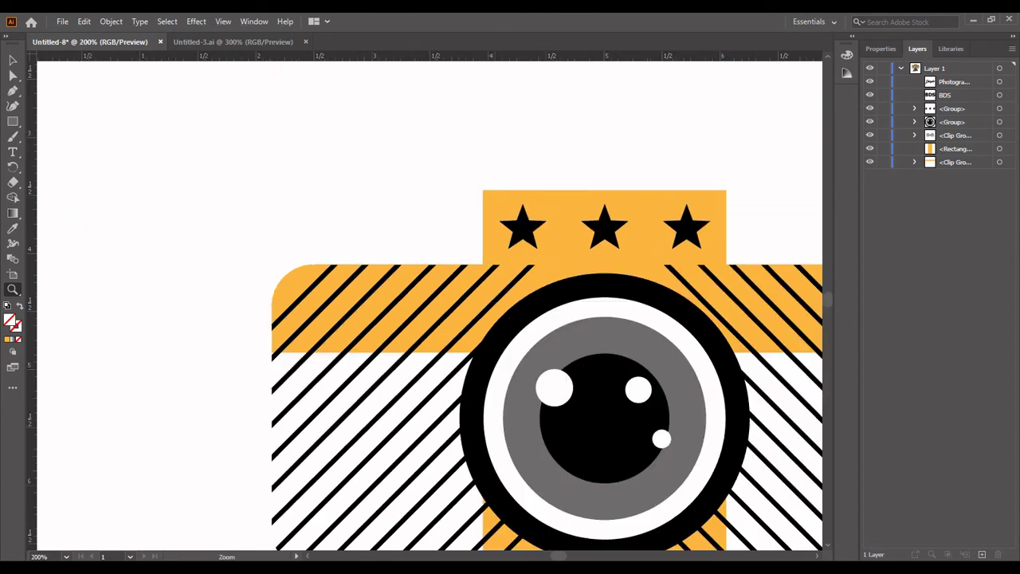
drag(259, 183, 524, 414)
key(ctrl+minus)
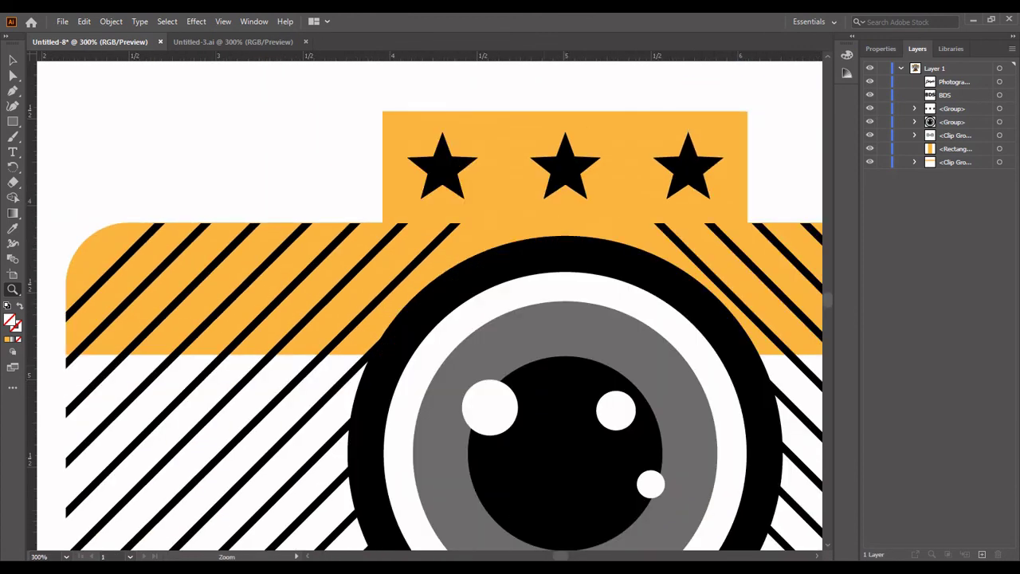
key(ctrl+minus)
key(ctrl+minus)
key(ctrl+minus)
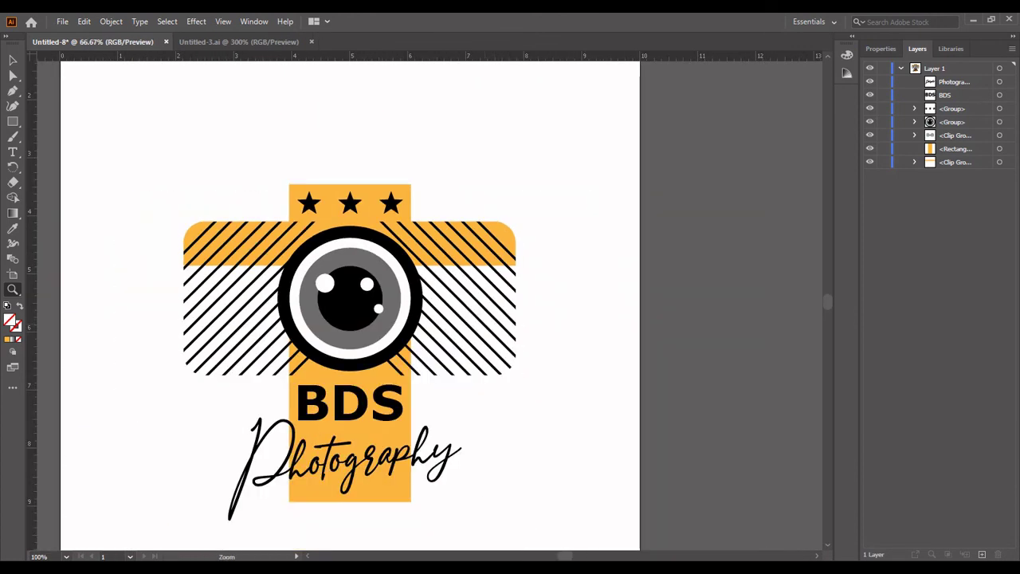
key(ctrl+minus)
key(v)
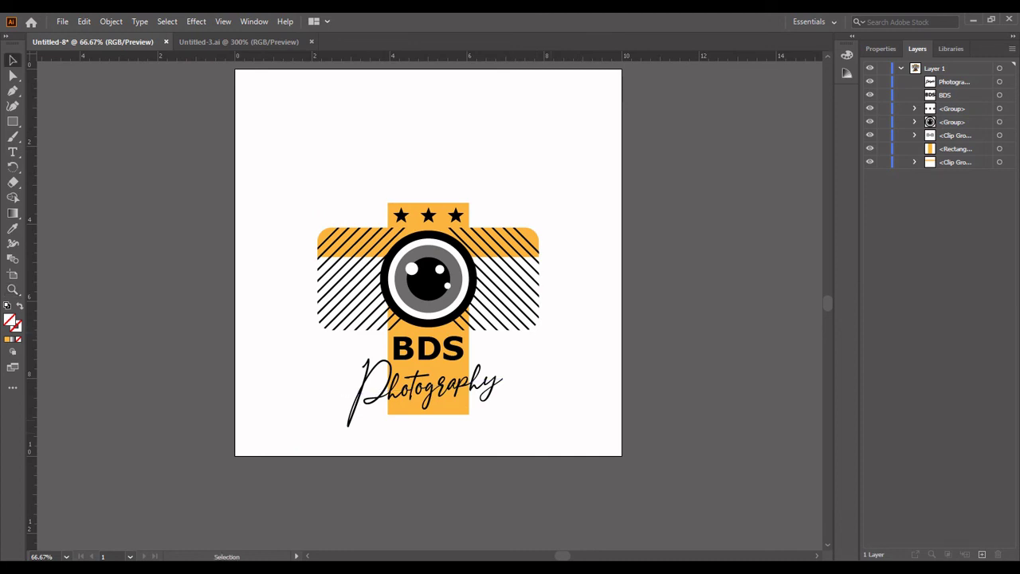
- Marquee-select every logo piece and group them together
mouse_move(527, 441)
mouse_down()
mouse_move(335, 227)
mouse_move(310, 180)
mouse_up()
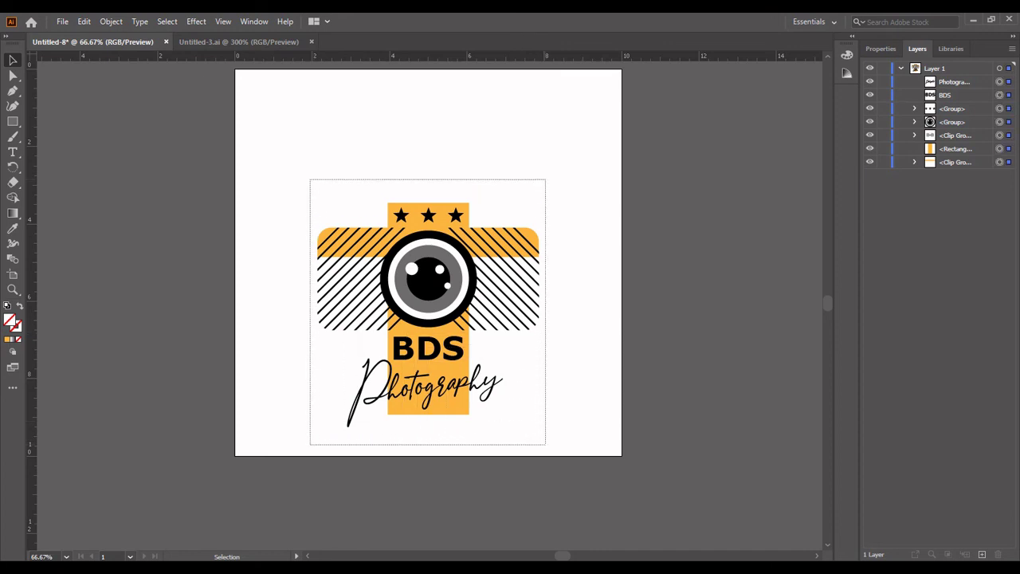
right_click(494, 294)
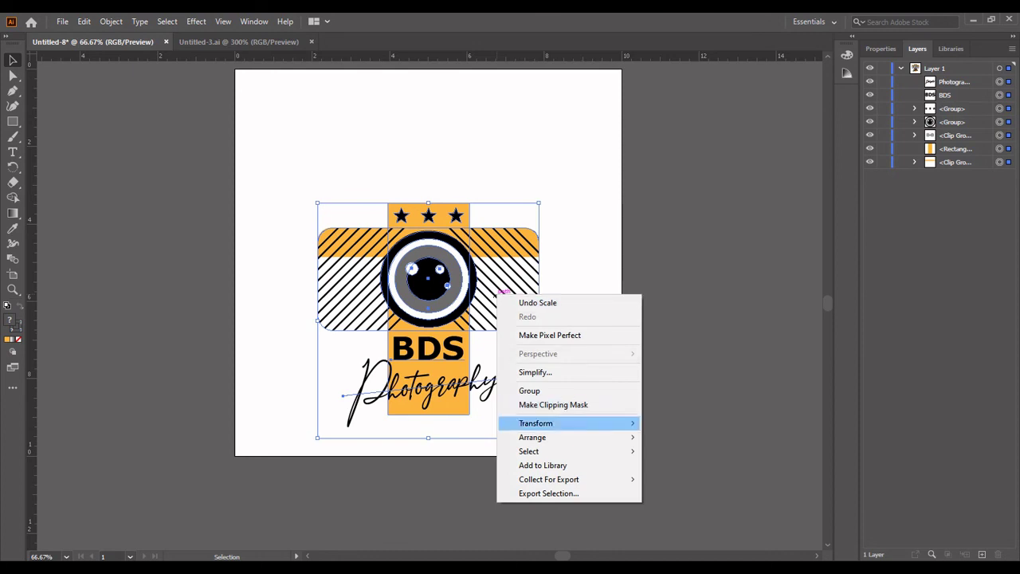
click(518, 390)
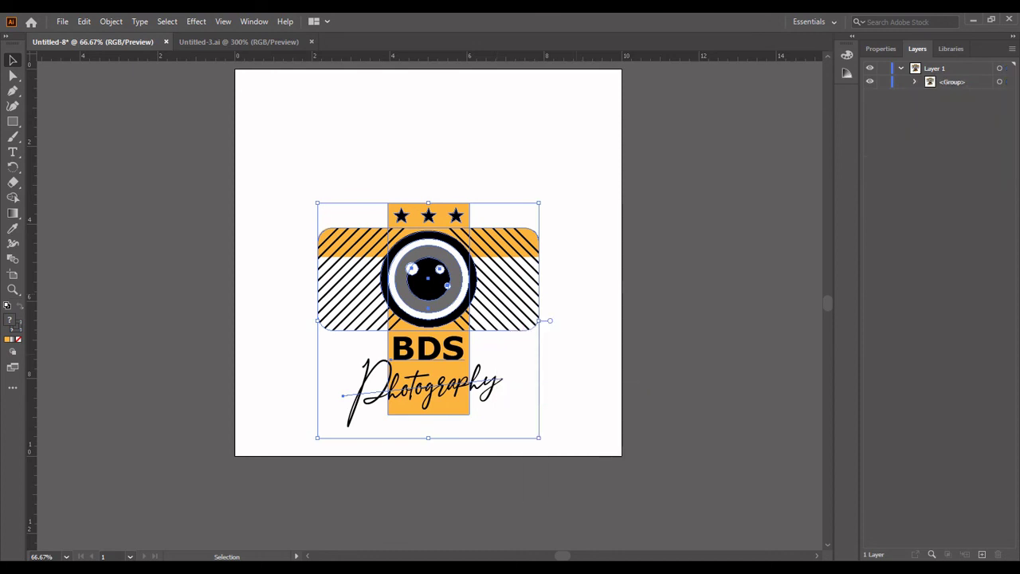
drag(553, 201, 677, 435)
- Move the logo group about 40 pixels higher on the artboard, then deselect it
drag(549, 427, 312, 263)
drag(447, 285, 447, 268)
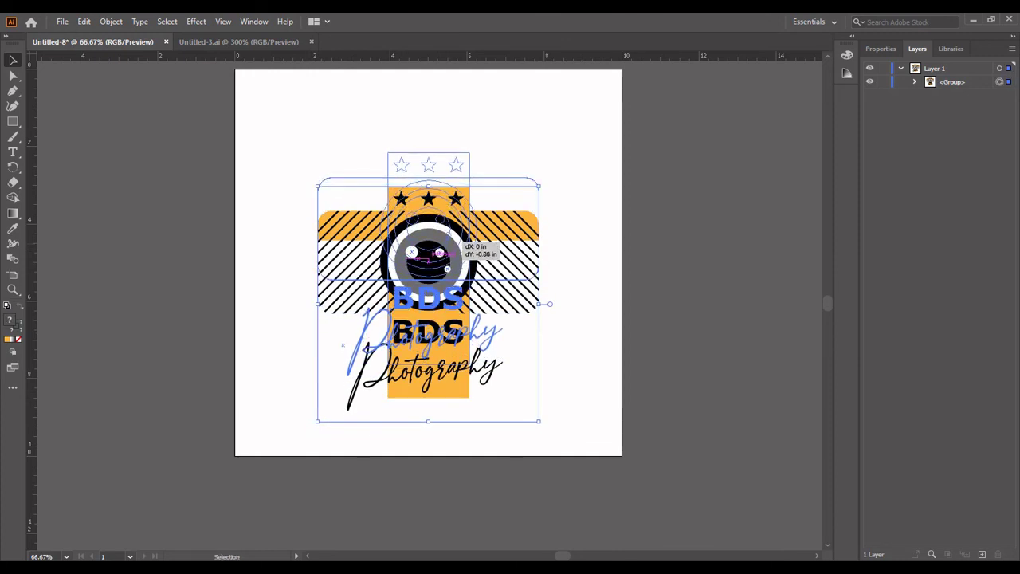
drag(447, 269, 447, 253)
key(ctrl+minus)
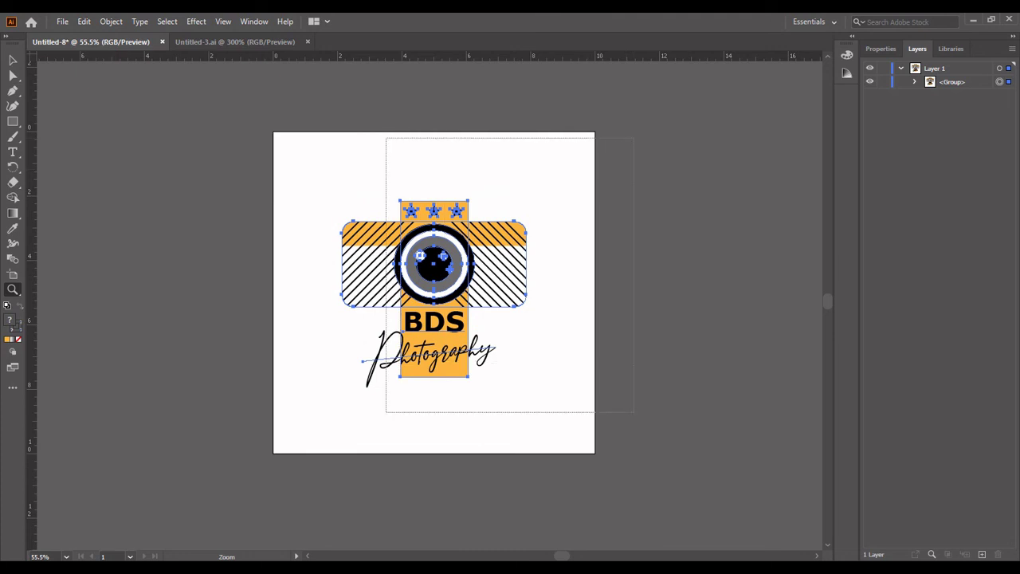
drag(596, 135, 272, 455)
key(v)
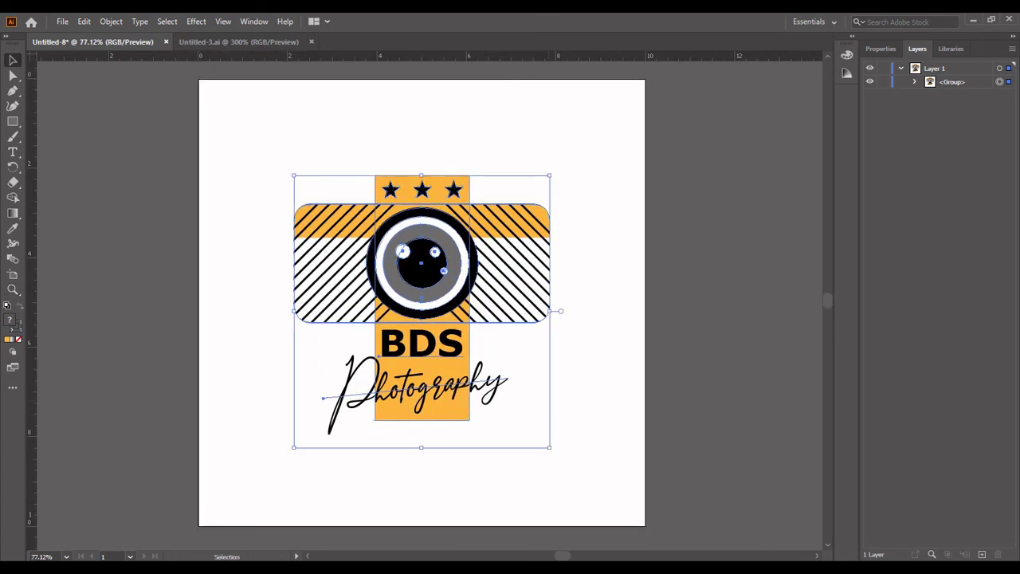
key(ctrl+shift+a)
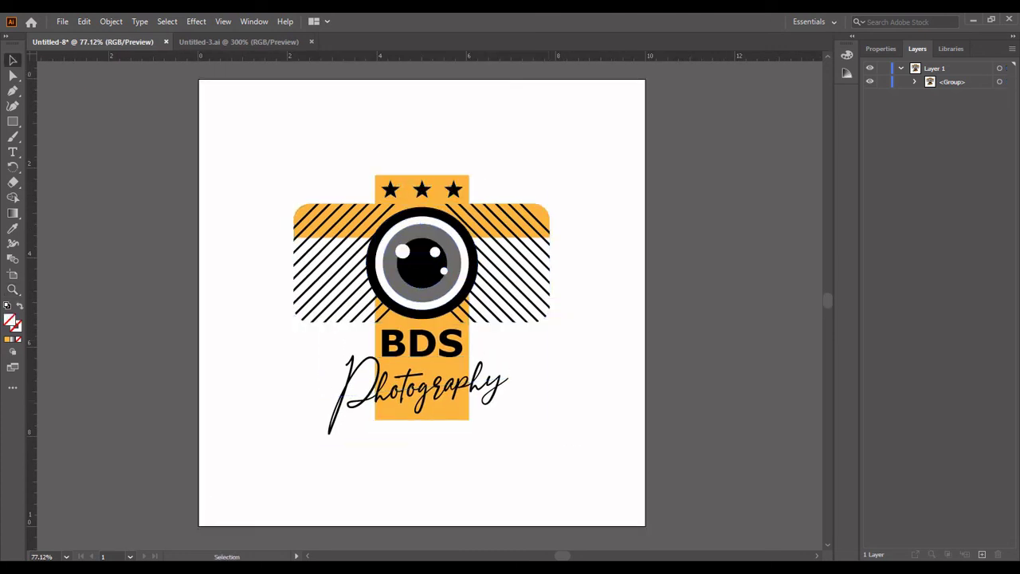